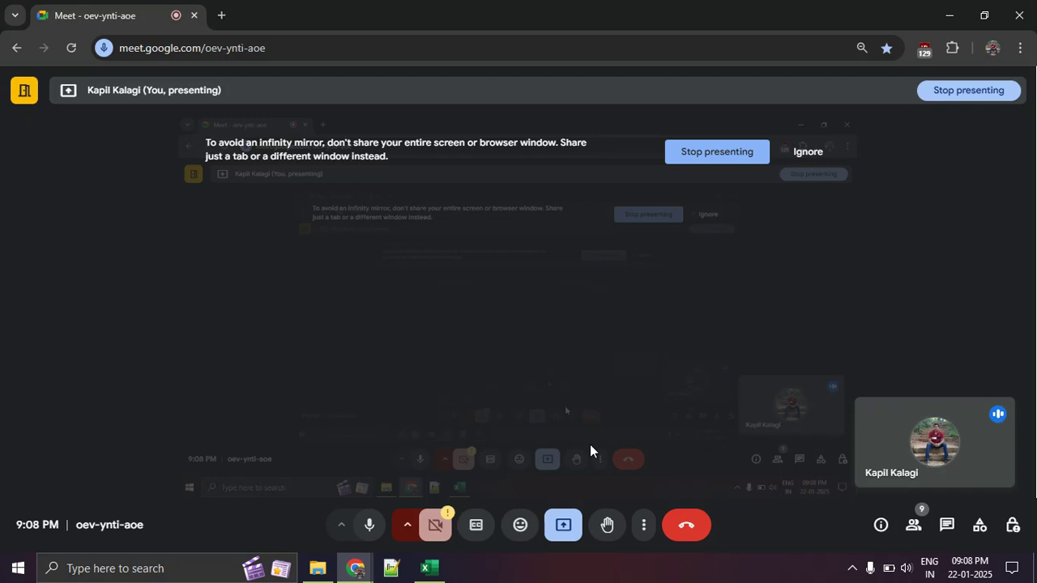
# Step: Switch to the Day 2 class work workbook in Excel and look through the employee records
pyautogui.click(430, 568)
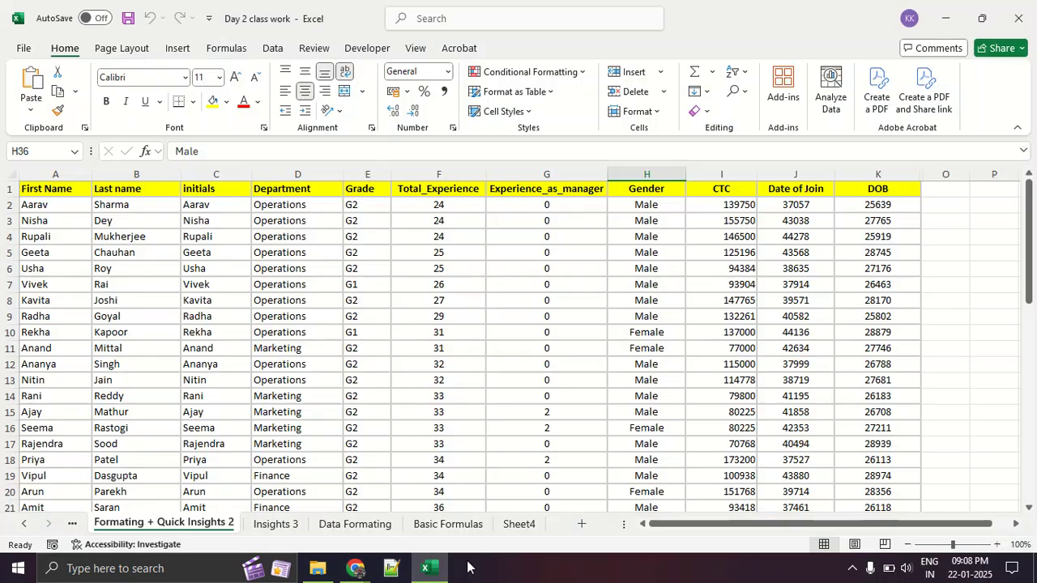
pyautogui.scroll(-5, 498, 427)
pyautogui.scroll(5, 505, 428)
pyautogui.moveTo(798, 527); pyautogui.dragTo(685, 527)
pyautogui.scroll(-10, 226, 365)
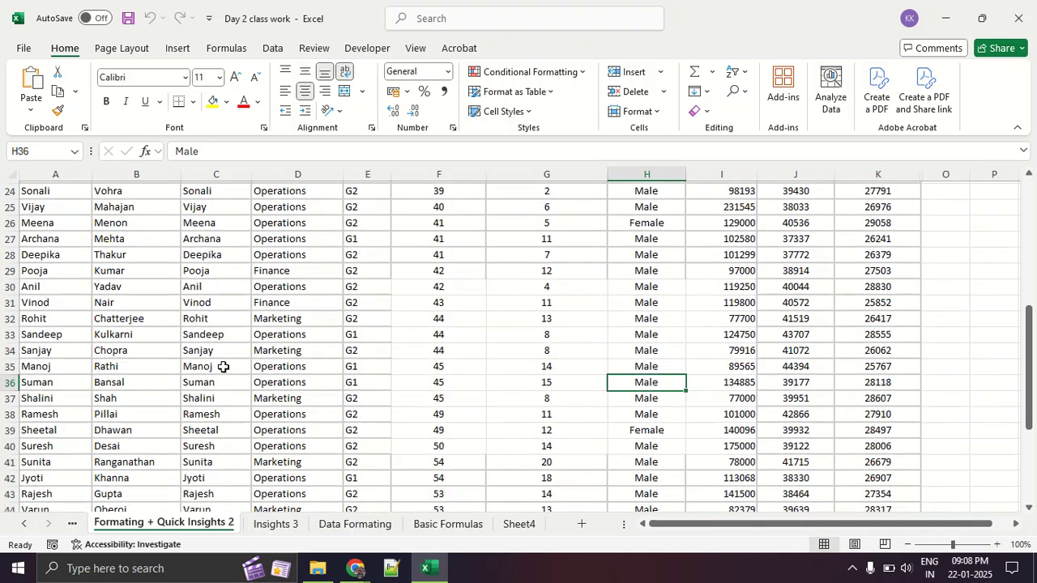
pyautogui.scroll(-5, 226, 366)
pyautogui.scroll(15, 225, 365)
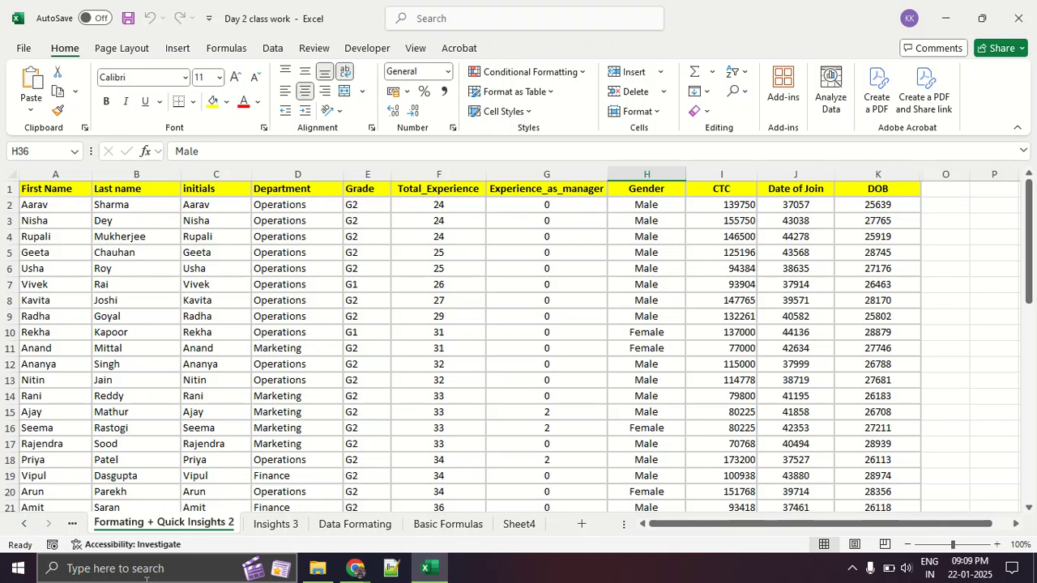
# Step: Search the Windows apps for excel
pyautogui.press('super')
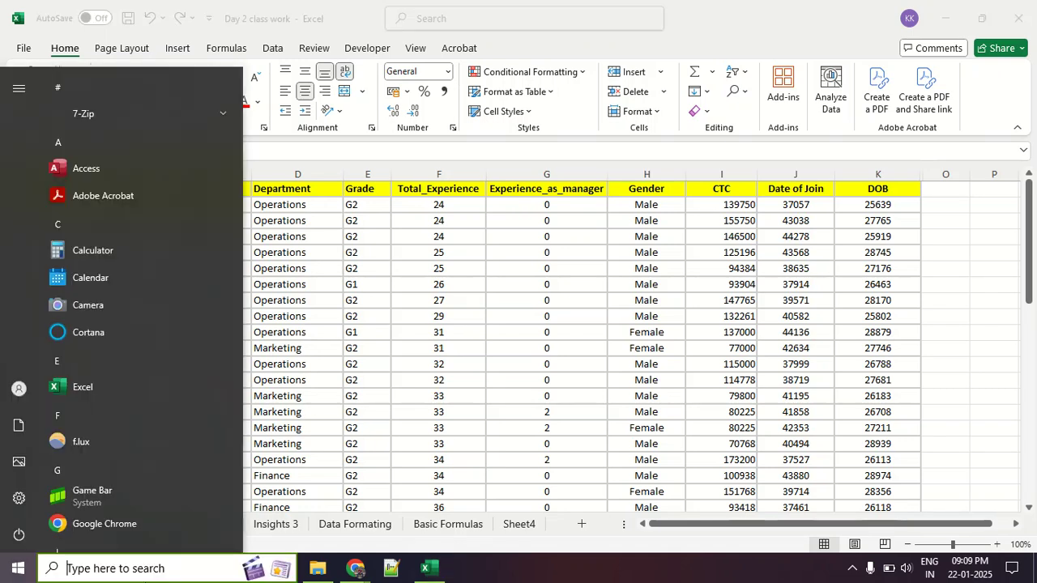
pyautogui.write('excel')
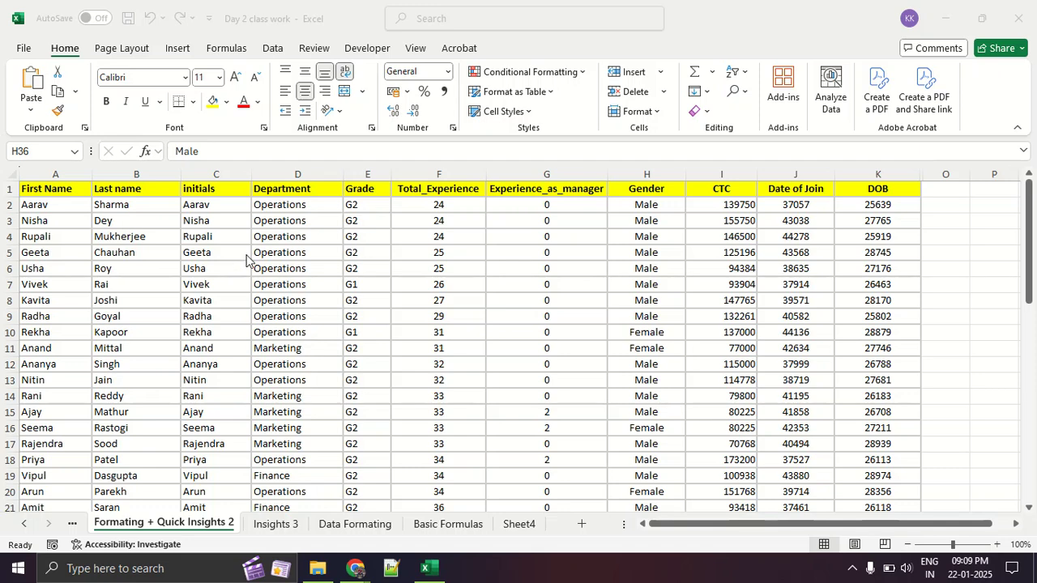
# Step: Switch to the DA10 Batch folder in File Explorer and mark the Excel file icons and the Day 2 class work row in red
pyautogui.click(938, 31)
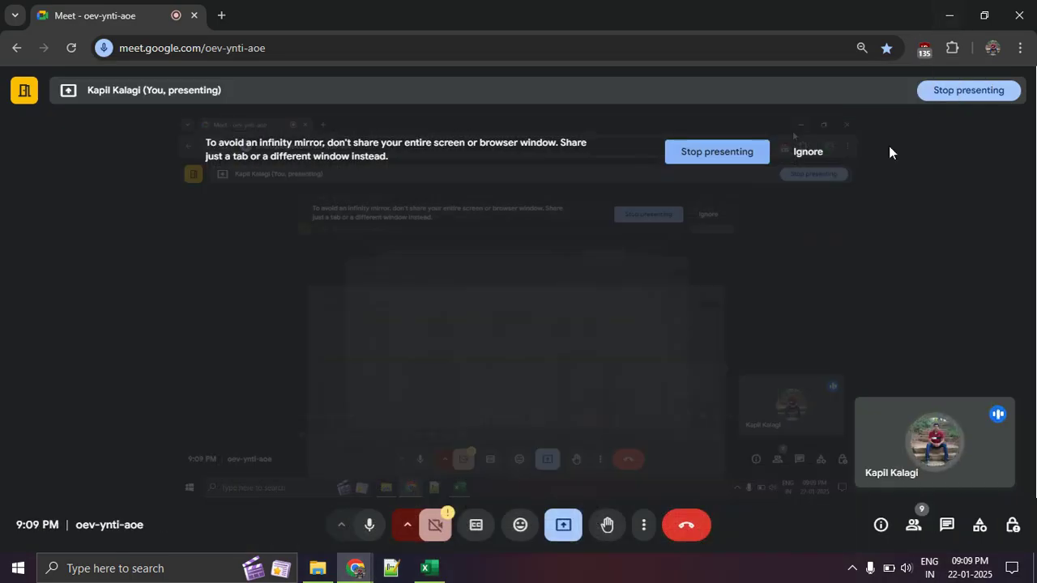
pyautogui.click(318, 572)
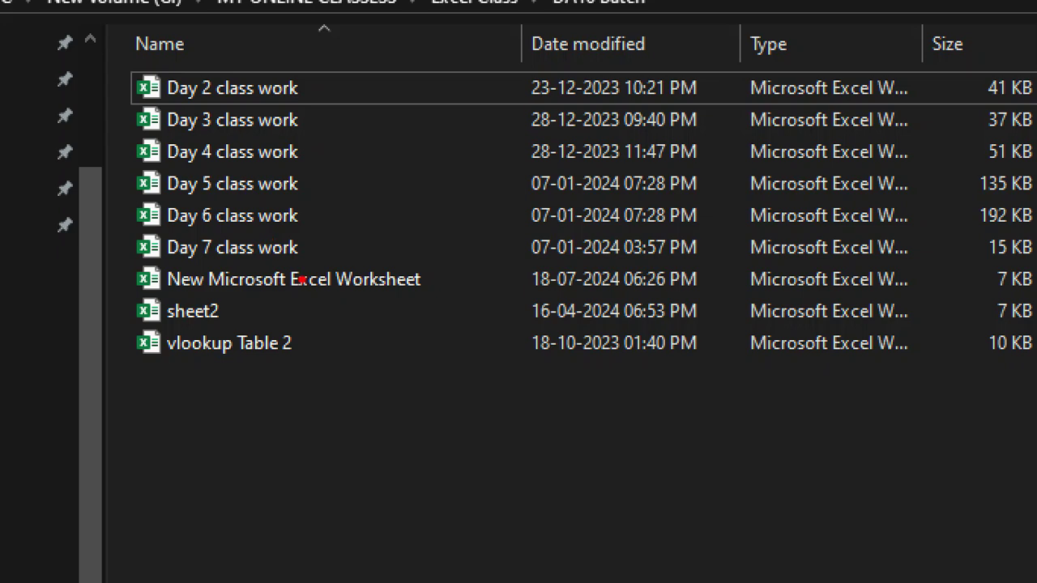
pyautogui.moveTo(126, 97); pyautogui.dragTo(351, 93)
pyautogui.moveTo(180, 111); pyautogui.dragTo(324, 105)
pyautogui.moveTo(153, 64)
pyautogui.mouseDown()
pyautogui.moveTo(103, 218)
pyautogui.moveTo(128, 397)
pyautogui.moveTo(197, 172)
pyautogui.moveTo(154, 60)
pyautogui.mouseUp()
pyautogui.moveTo(725, 110); pyautogui.dragTo(997, 89)
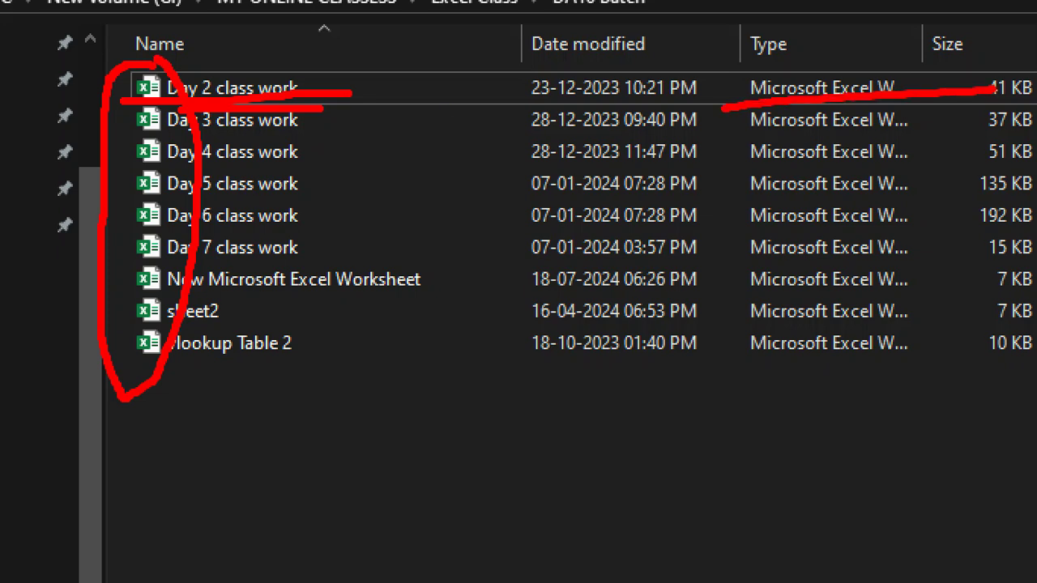
pyautogui.press('Escape')
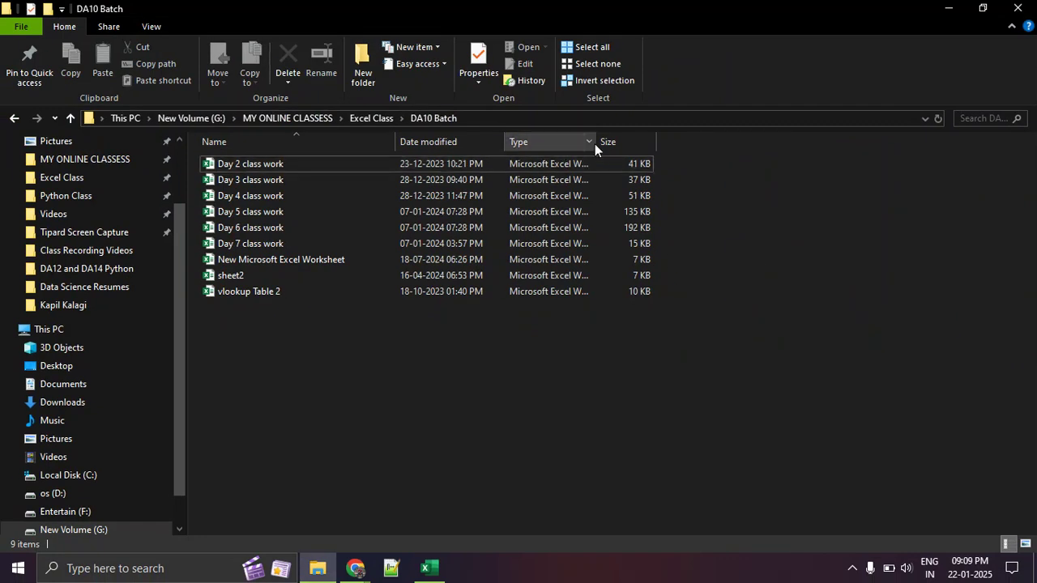
# Step: Widen the Type column of the file list to show full type names and frame its entries in red
pyautogui.moveTo(596, 144); pyautogui.dragTo(729, 144)
pyautogui.hotkey('ctrl', '1')
pyautogui.click(572, 253)
pyautogui.moveTo(470, 364); pyautogui.dragTo(686, 364)
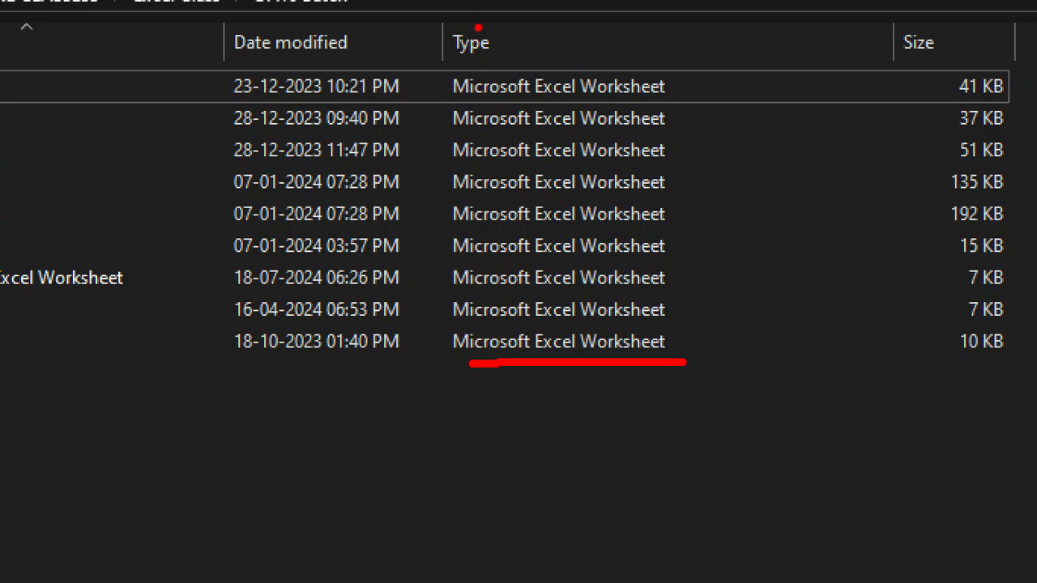
pyautogui.moveTo(440, 9)
pyautogui.mouseDown()
pyautogui.moveTo(719, 338)
pyautogui.moveTo(726, 417)
pyautogui.mouseUp()
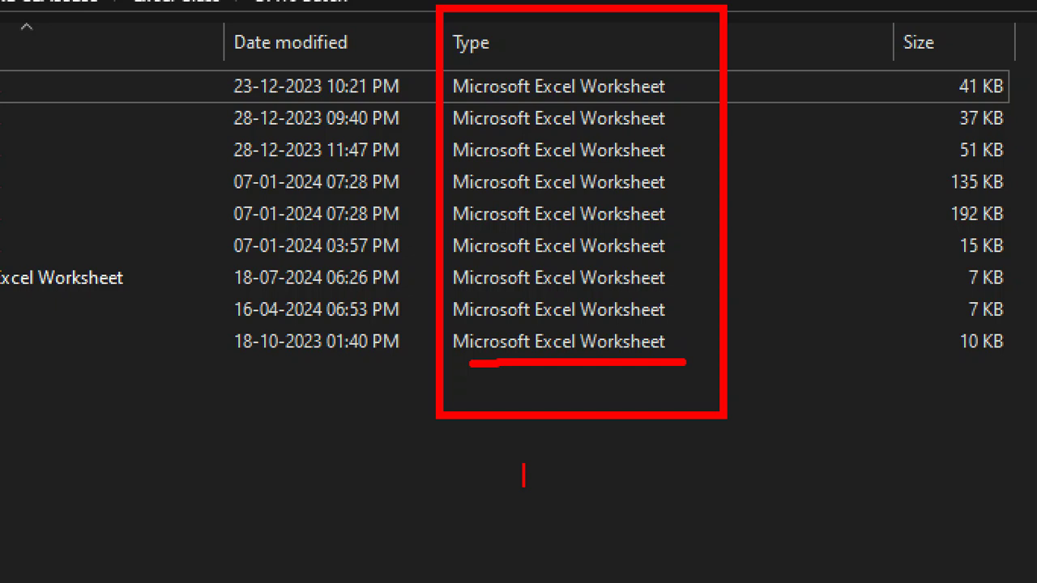
# Step: Write the file extensions .ipynb or .py, .sql and .pbix in red below the framed Type column
pyautogui.write('.ipynb')
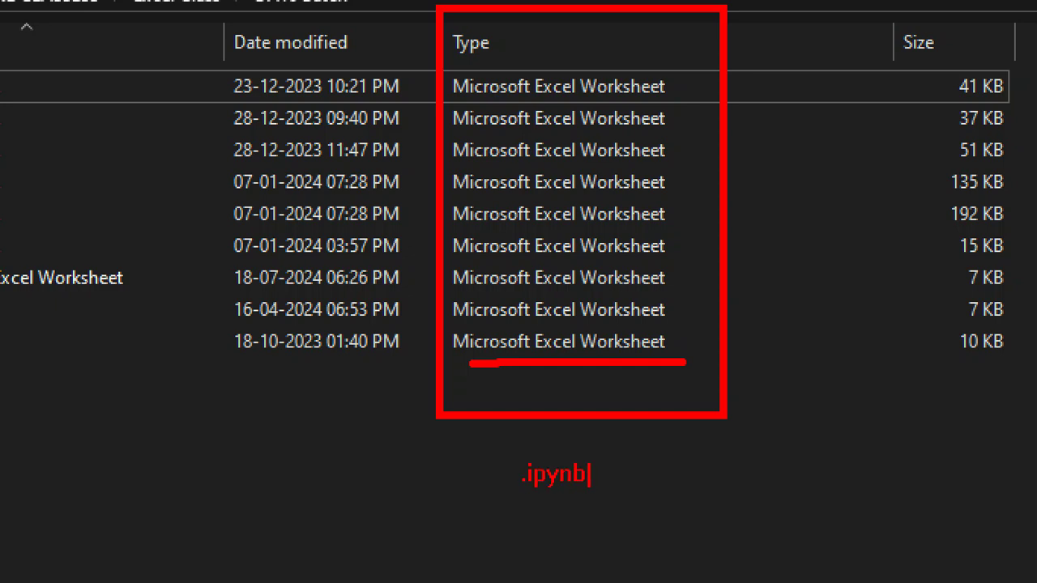
pyautogui.write(' or .py')
pyautogui.press('Return')
pyautogui.write('.sql')
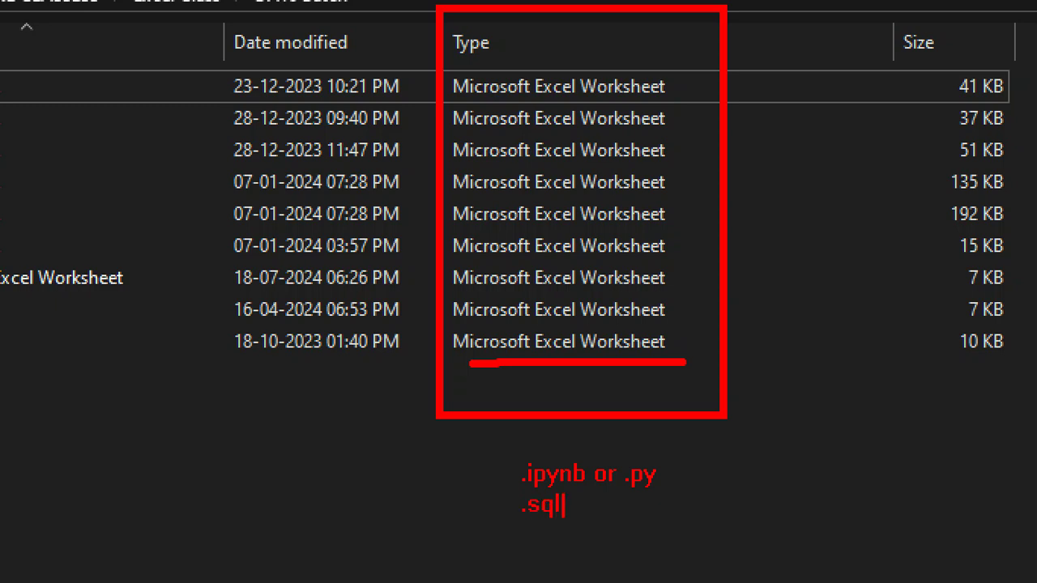
pyautogui.press('BackSpace')
pyautogui.press('Return')
pyautogui.write('.')
pyautogui.write('bi')
pyautogui.press('BackSpace')
pyautogui.press('BackSpace')
pyautogui.press('BackSpace')
pyautogui.write('.b')
pyautogui.press('BackSpace')
pyautogui.press('BackSpace')
pyautogui.write('.pbiw')
pyautogui.press('BackSpace')
pyautogui.write('x')
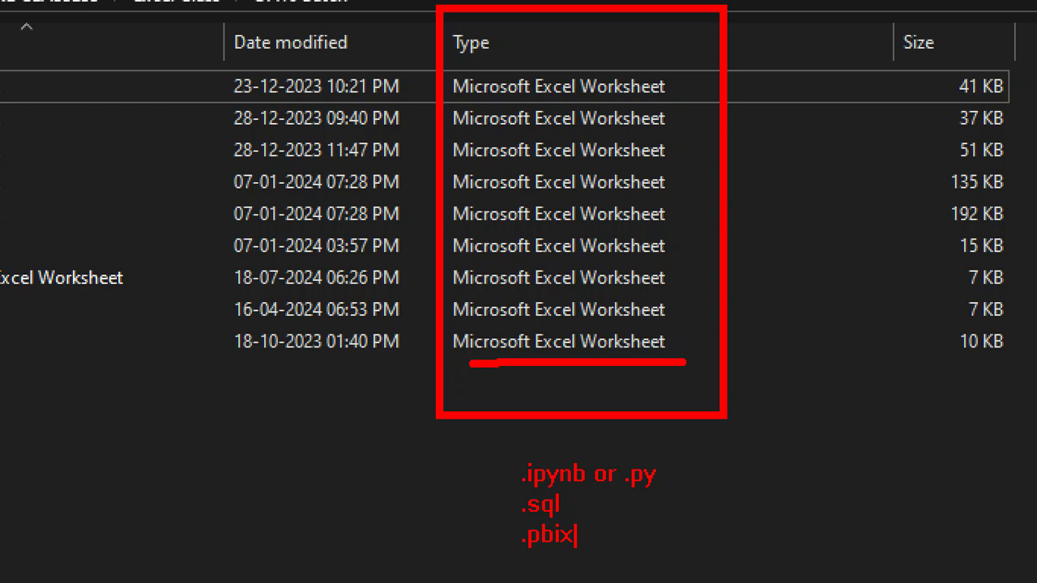
# Step: Delete the file extension notes written below the framed Type column
pyautogui.press('BackSpace')
pyautogui.press('BackSpace')
pyautogui.press('BackSpace')
pyautogui.press('BackSpace')
pyautogui.press('BackSpace')
pyautogui.press('BackSpace')
pyautogui.press('BackSpace')
pyautogui.press('BackSpace')
pyautogui.press('BackSpace')
pyautogui.press('BackSpace')
pyautogui.press('BackSpace')
pyautogui.press('BackSpace')
pyautogui.press('BackSpace')
pyautogui.press('BackSpace')
pyautogui.press('BackSpace')
pyautogui.press('BackSpace')
pyautogui.press('BackSpace')
pyautogui.press('BackSpace')
pyautogui.press('BackSpace')
pyautogui.press('BackSpace')
pyautogui.press('BackSpace')
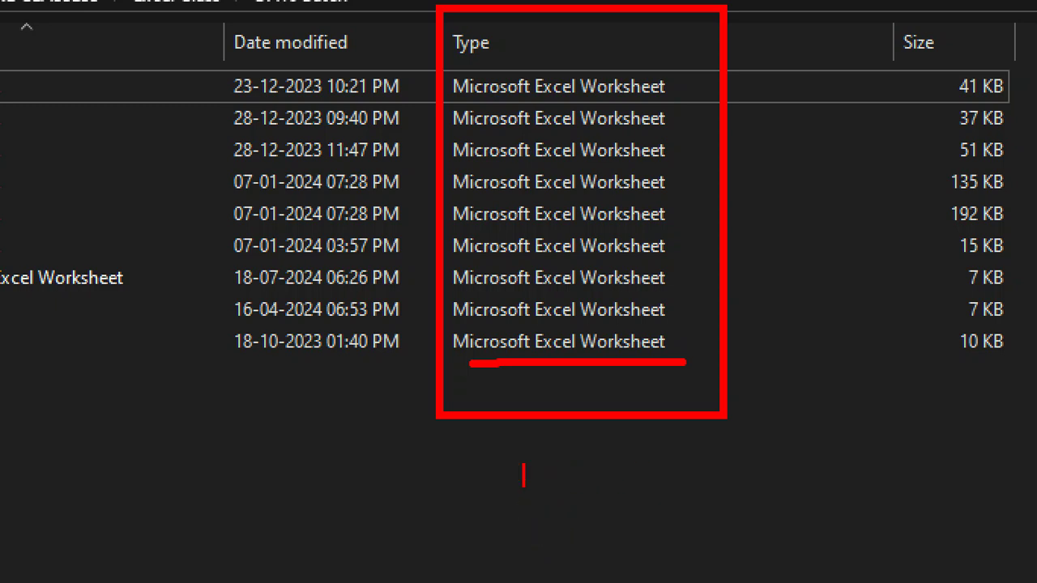
# Step: Write .xlsx below the framed Type column, underline it twice and clear the screen annotations
pyautogui.press('Escape')
pyautogui.write('t')
pyautogui.write('.xlsx')
pyautogui.press('Escape')
pyautogui.moveTo(459, 519); pyautogui.dragTo(609, 518)
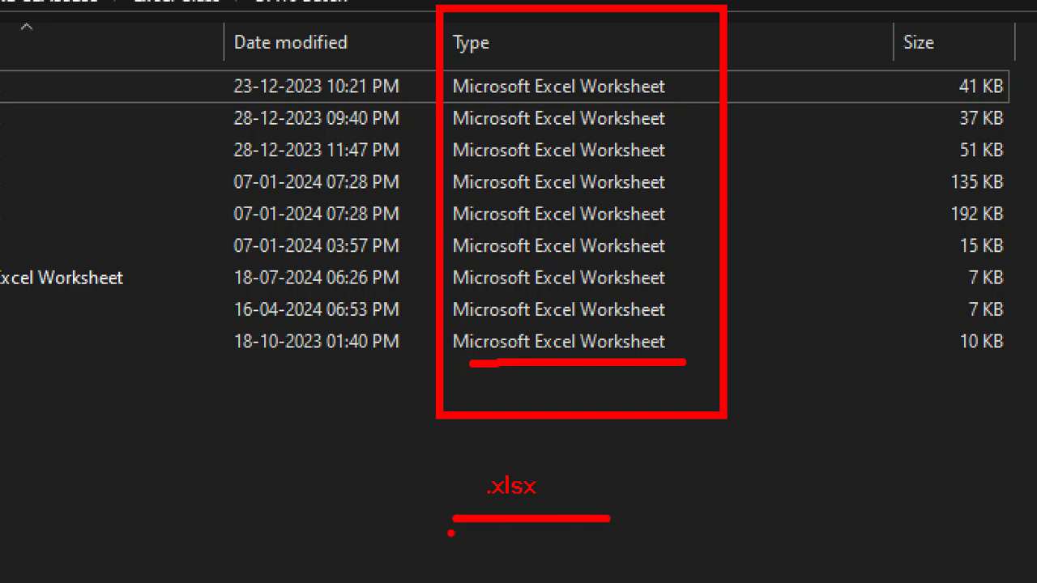
pyautogui.moveTo(435, 535); pyautogui.dragTo(695, 552)
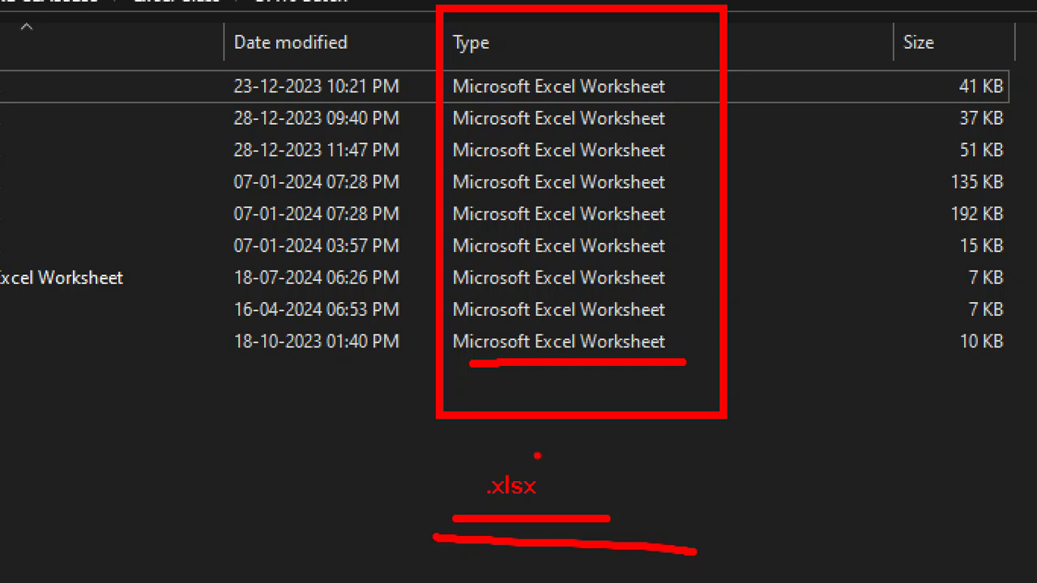
pyautogui.press('Escape')
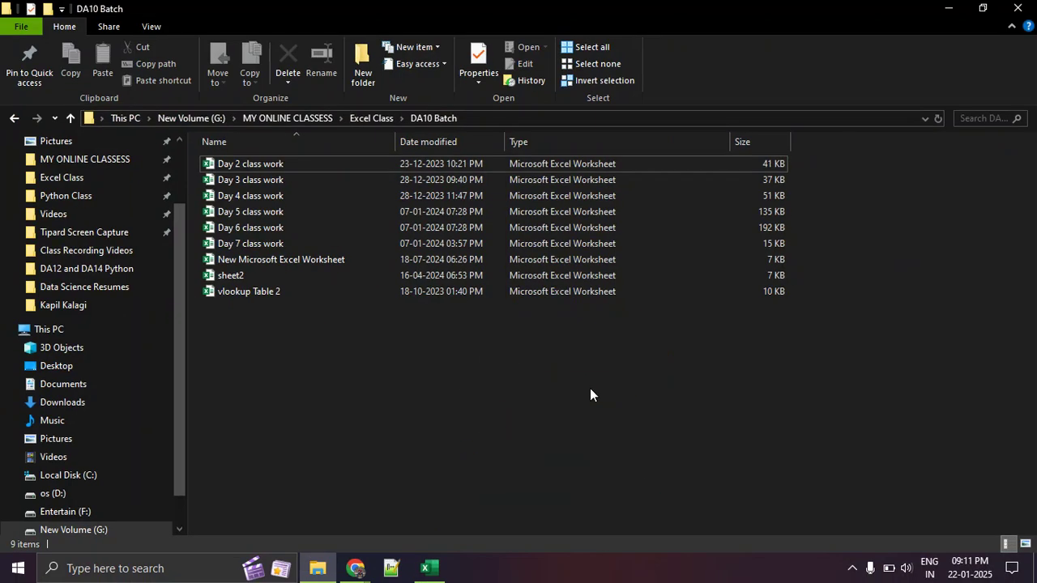
# Step: Open the Day 2 class work workbook and point out its ribbon categories and the Home commands with temporary red frames
pyautogui.doubleClick(249, 171)
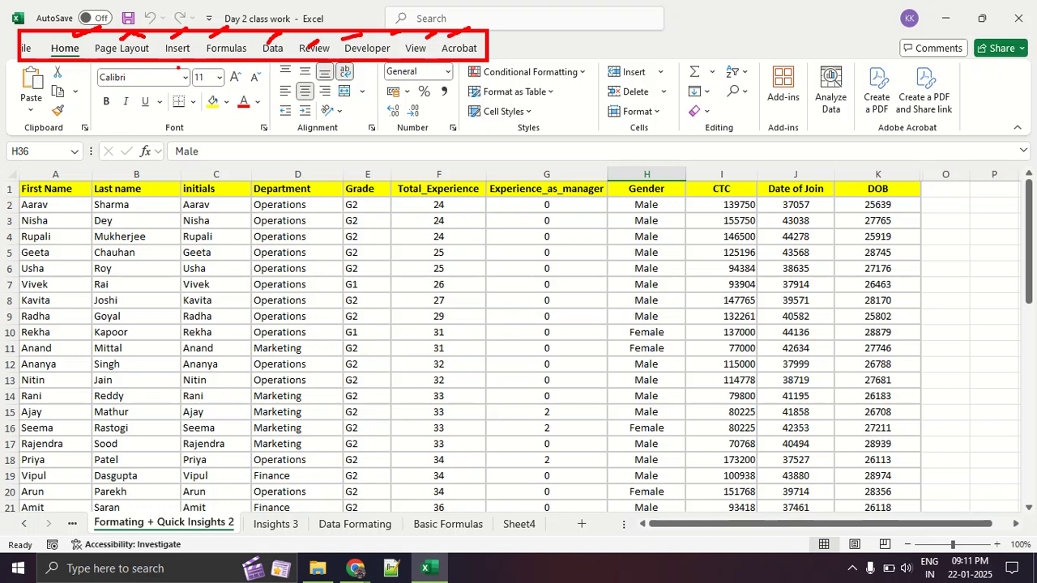
pyautogui.press('Escape')
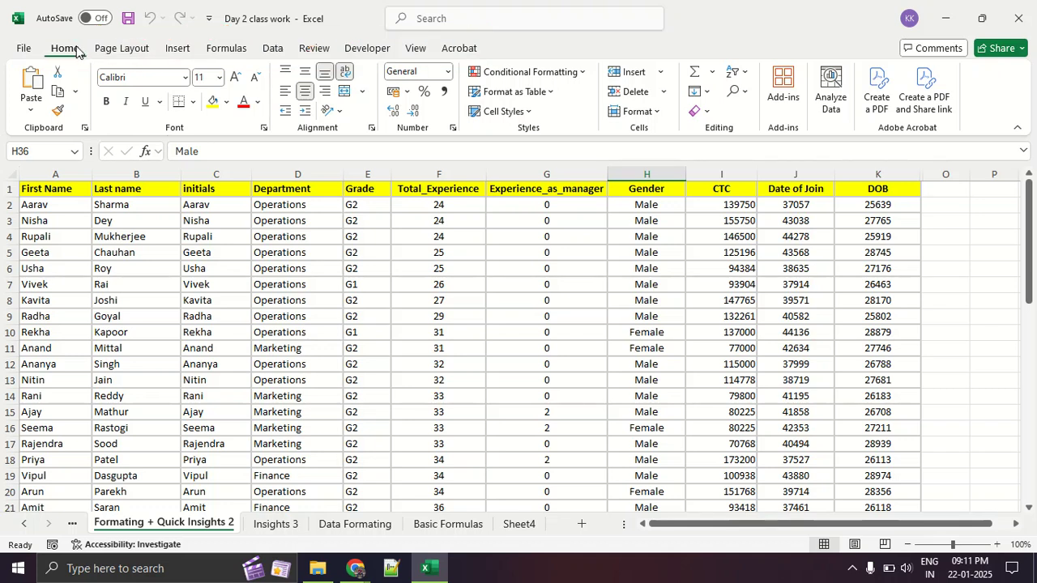
pyautogui.moveTo(8, 58)
pyautogui.mouseDown()
pyautogui.moveTo(291, 120)
pyautogui.moveTo(969, 154)
pyautogui.mouseUp()
pyautogui.press('Escape')
# Step: Display the Page Layout commands and point them out with a temporary red frame
pyautogui.click(122, 50)
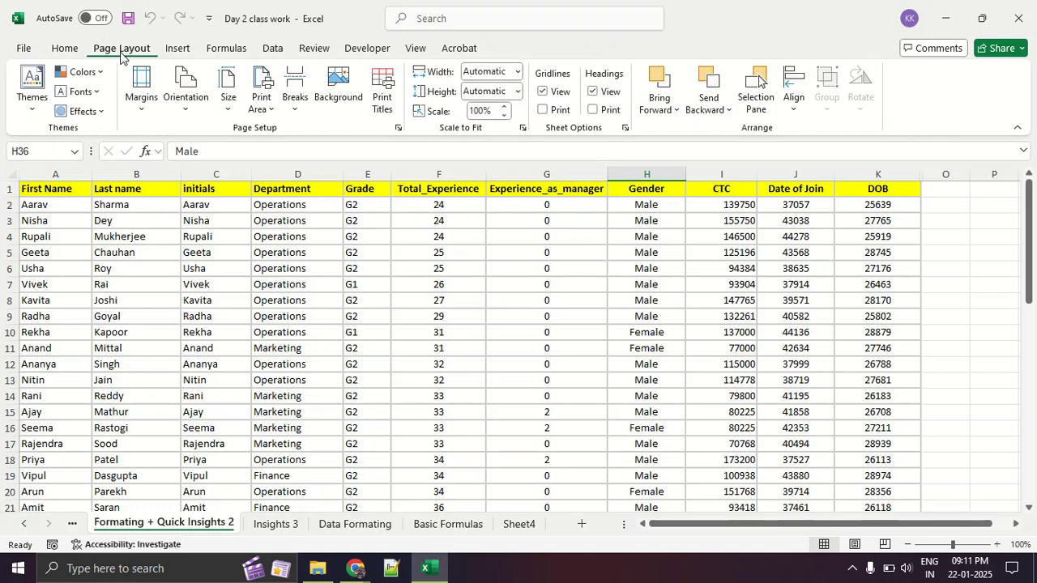
pyautogui.hotkey('ctrl', '2')
pyautogui.moveTo(14, 55)
pyautogui.mouseDown()
pyautogui.moveTo(110, 149)
pyautogui.moveTo(884, 151)
pyautogui.mouseUp()
pyautogui.press('Escape')
# Step: Display the workbook's File commands, frame them in red and mark Save, Save As, Save as Adobe PDF and Export
pyautogui.click(24, 49)
pyautogui.hotkey('ctrl', '2')
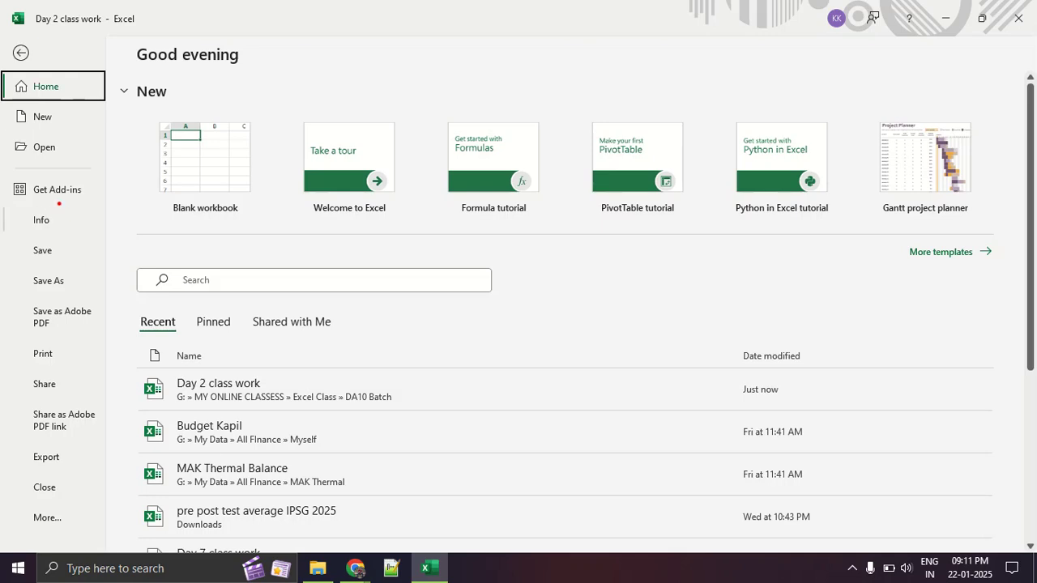
pyautogui.press('Escape')
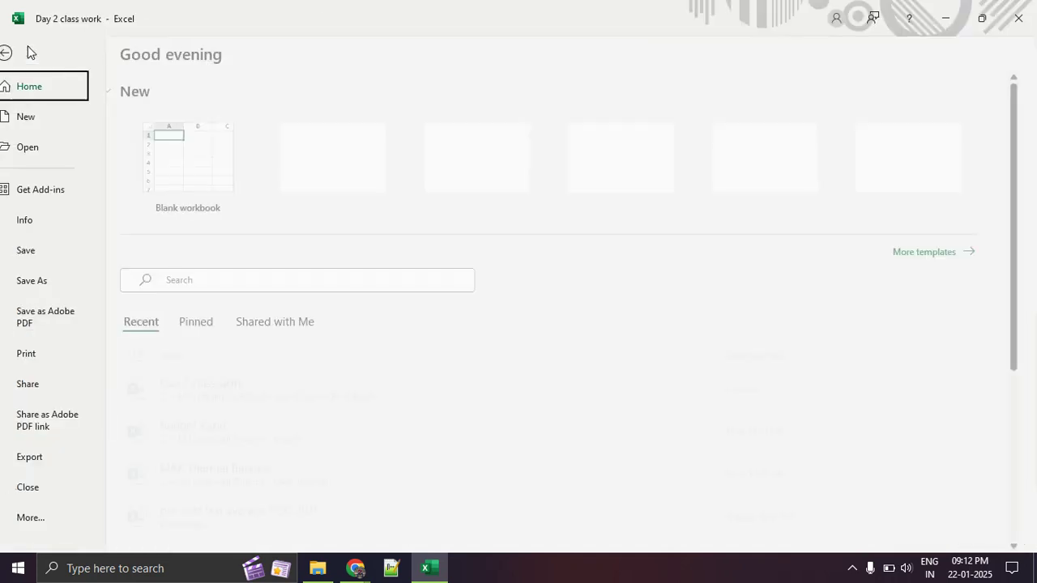
pyautogui.click(26, 49)
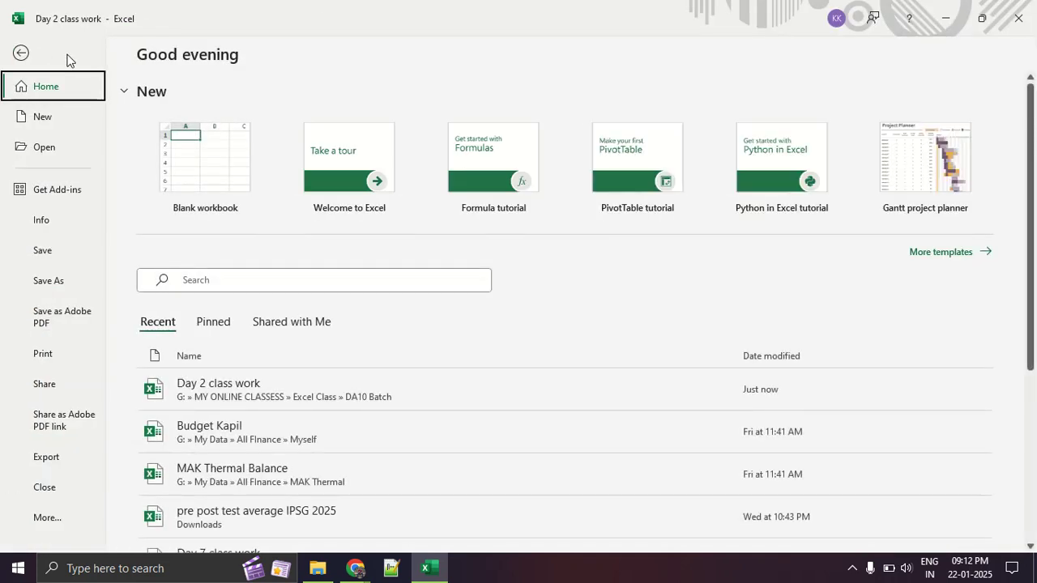
pyautogui.hotkey('ctrl', '2')
pyautogui.moveTo(9, 75)
pyautogui.mouseDown()
pyautogui.moveTo(102, 209)
pyautogui.moveTo(113, 538)
pyautogui.mouseUp()
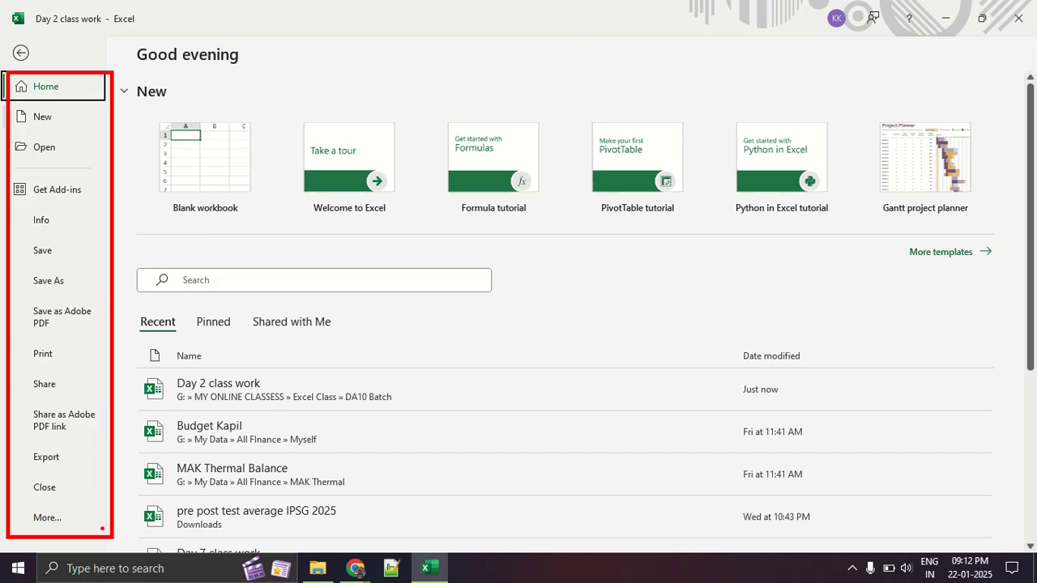
pyautogui.moveTo(73, 464); pyautogui.dragTo(83, 456)
pyautogui.moveTo(55, 326)
pyautogui.mouseDown()
pyautogui.moveTo(99, 312)
pyautogui.moveTo(87, 241)
pyautogui.mouseUp()
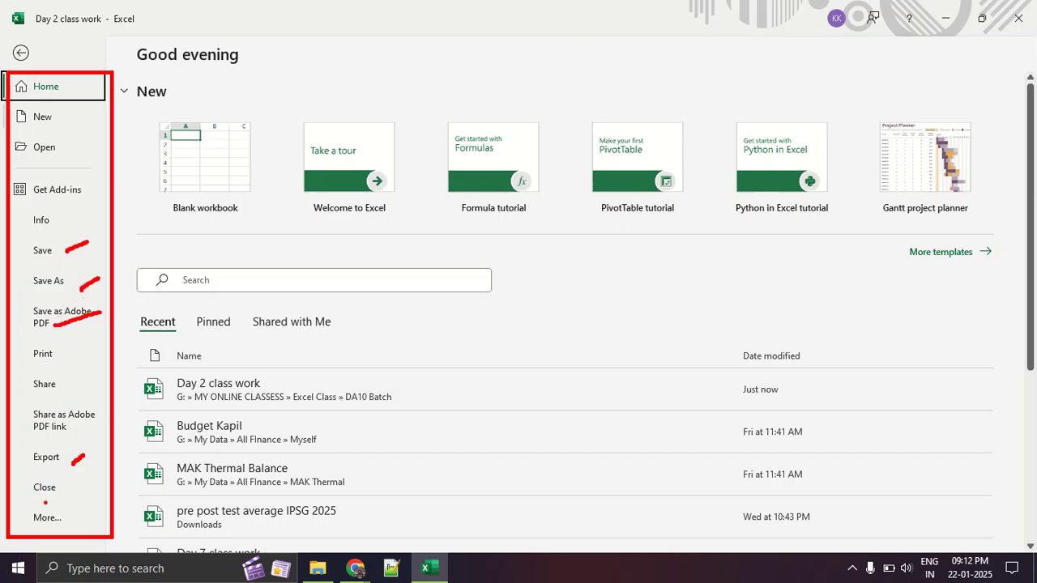
pyautogui.moveTo(33, 500)
pyautogui.mouseDown()
pyautogui.moveTo(85, 499)
pyautogui.moveTo(15, 514)
pyautogui.moveTo(102, 522)
pyautogui.moveTo(81, 514)
pyautogui.mouseUp()
pyautogui.press('Escape')
# Step: Display the additional Account and Options entries among the File commands and return to the worksheet
pyautogui.click(65, 523)
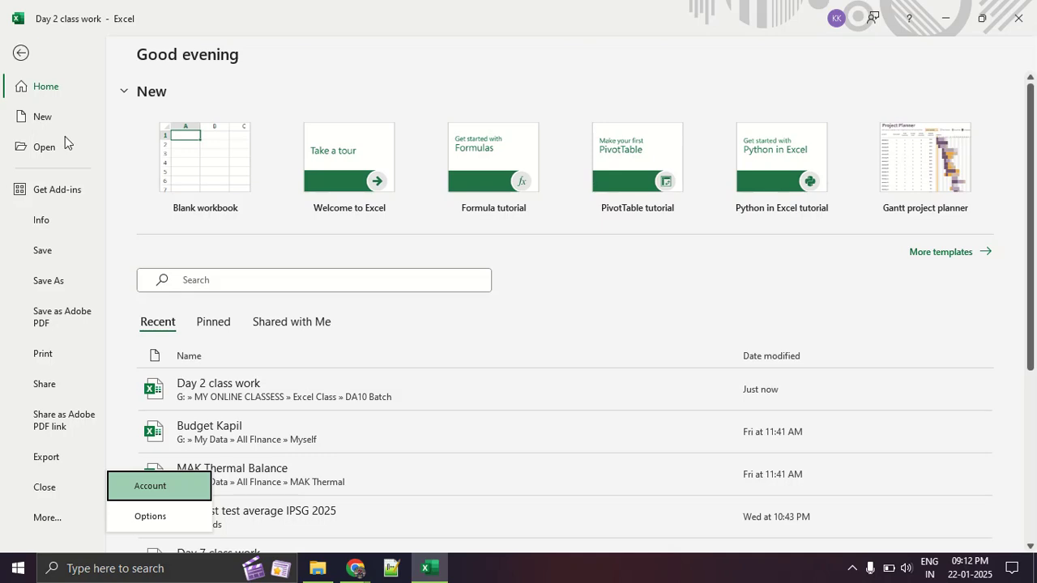
pyautogui.moveTo(80, 148)
pyautogui.mouseDown()
pyautogui.moveTo(2, 135)
pyautogui.moveTo(28, 139)
pyautogui.mouseUp()
pyautogui.press('Escape')
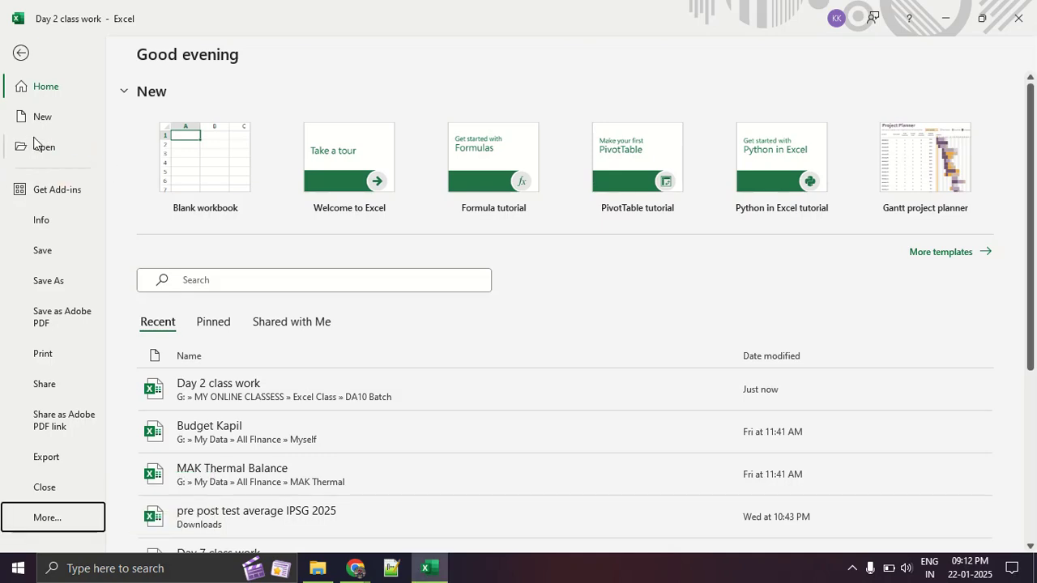
pyautogui.click(20, 55)
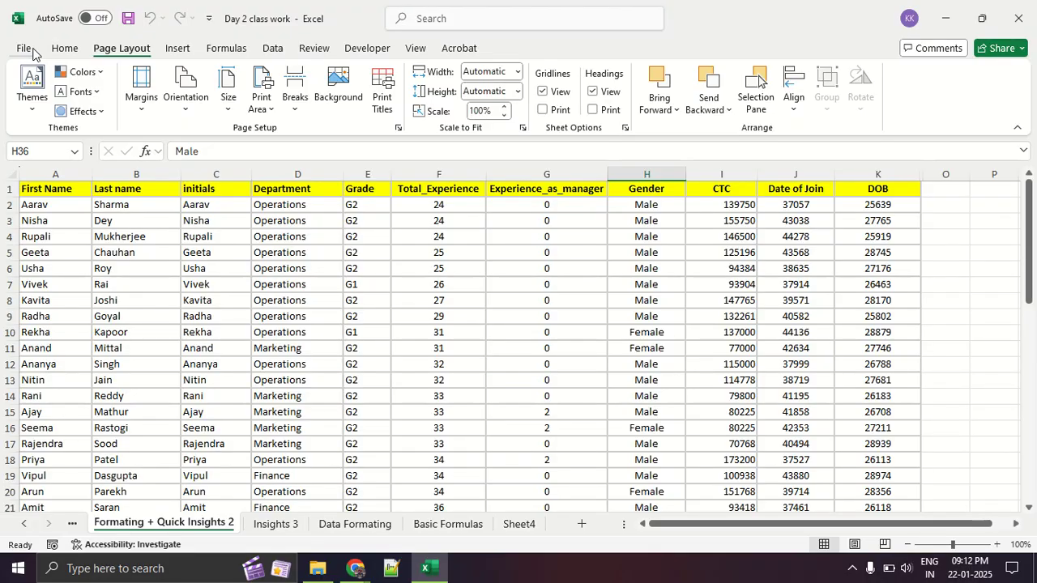
# Step: Display the Home commands, frame them and circle the header and data rows in temporary red annotations
pyautogui.click(63, 50)
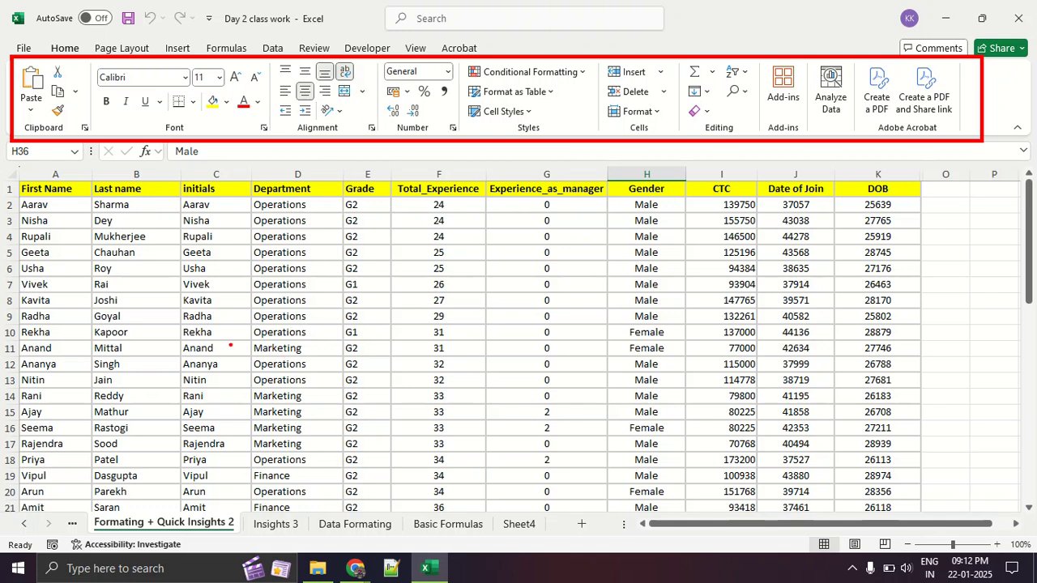
pyautogui.moveTo(308, 284)
pyautogui.mouseDown()
pyautogui.moveTo(28, 362)
pyautogui.moveTo(747, 420)
pyautogui.moveTo(695, 308)
pyautogui.moveTo(298, 307)
pyautogui.mouseUp()
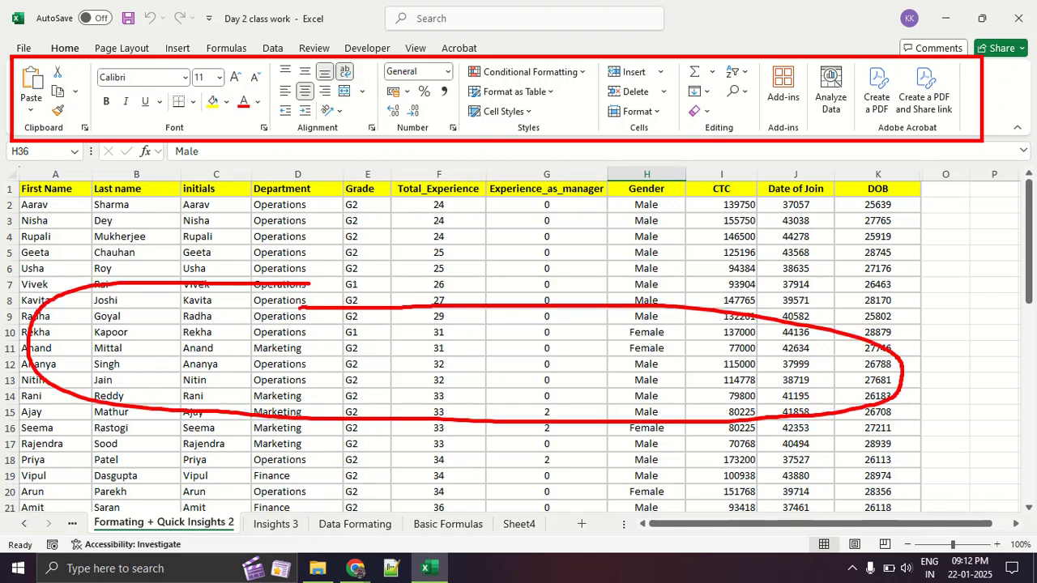
pyautogui.moveTo(301, 167)
pyautogui.mouseDown()
pyautogui.moveTo(167, 189)
pyautogui.moveTo(600, 218)
pyautogui.moveTo(538, 170)
pyautogui.moveTo(267, 166)
pyautogui.mouseUp()
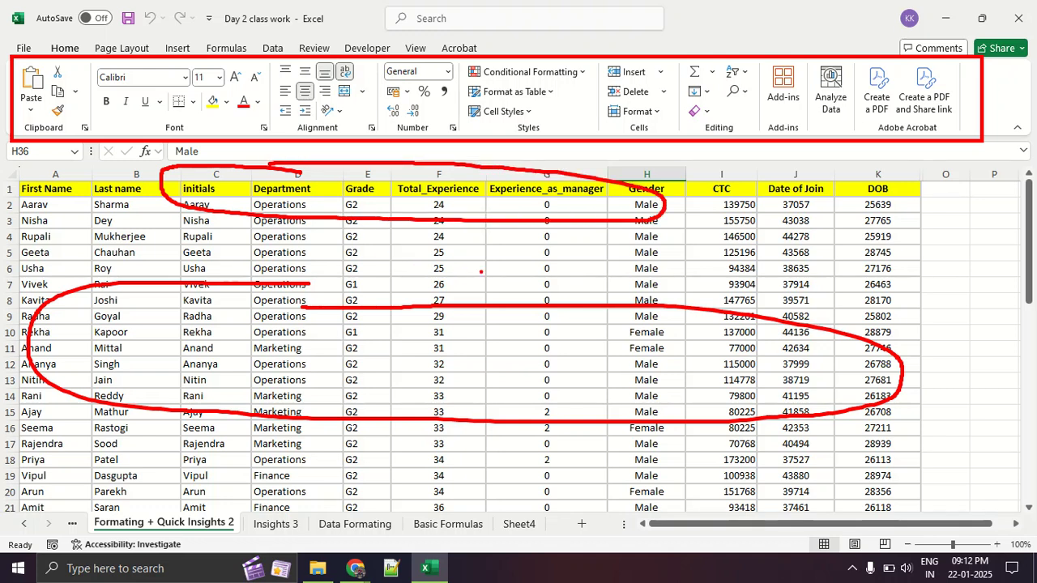
pyautogui.moveTo(729, 189); pyautogui.dragTo(731, 282)
pyautogui.moveTo(637, 205)
pyautogui.mouseDown()
pyautogui.moveTo(657, 464)
pyautogui.moveTo(649, 460)
pyautogui.mouseUp()
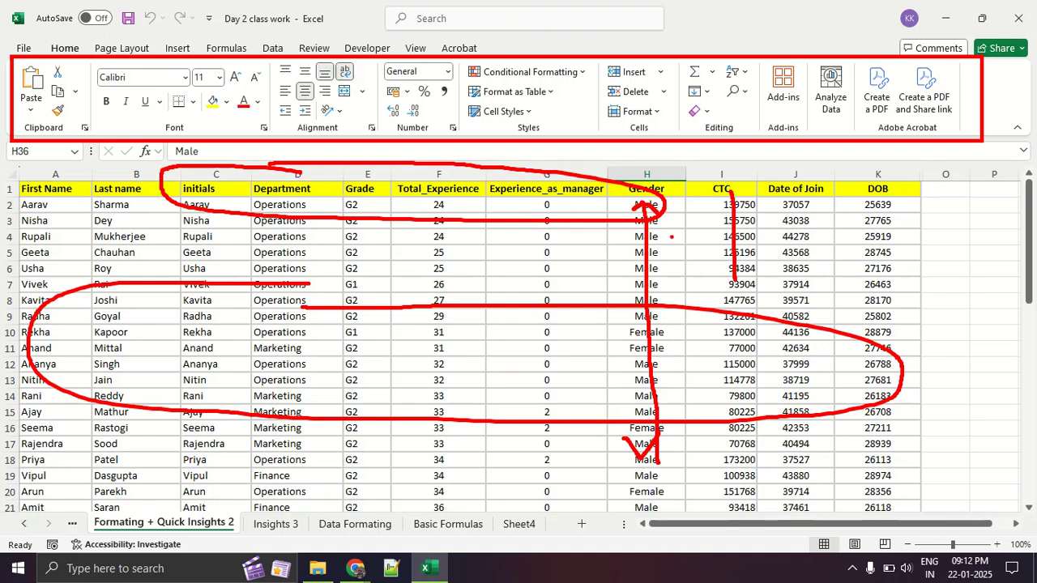
pyautogui.press('Escape')
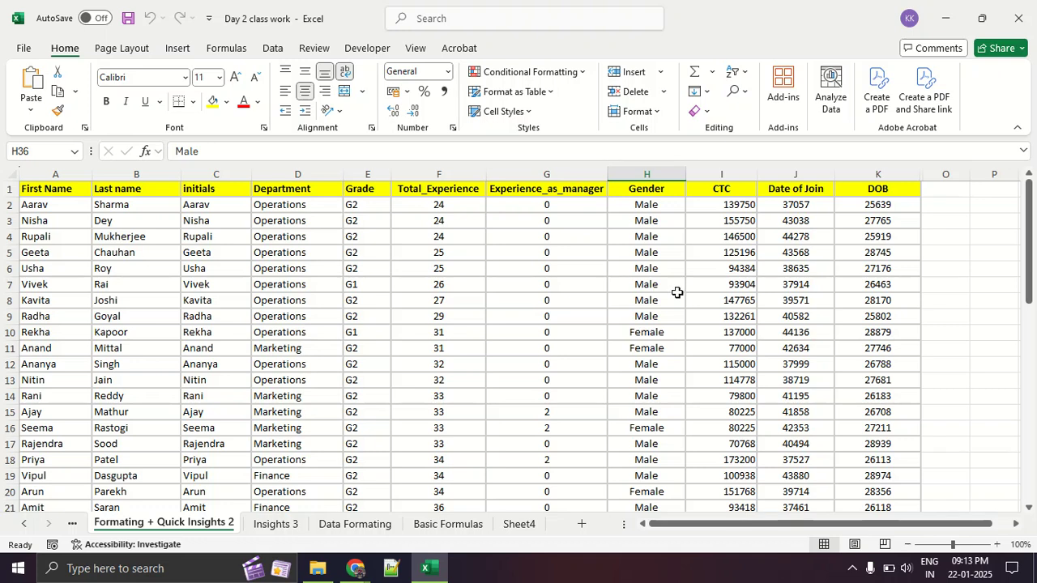
# Step: Centre the department entries in D2:D9 both vertically and horizontally after briefly marking the Alignment options in red
pyautogui.moveTo(316, 209); pyautogui.dragTo(317, 312)
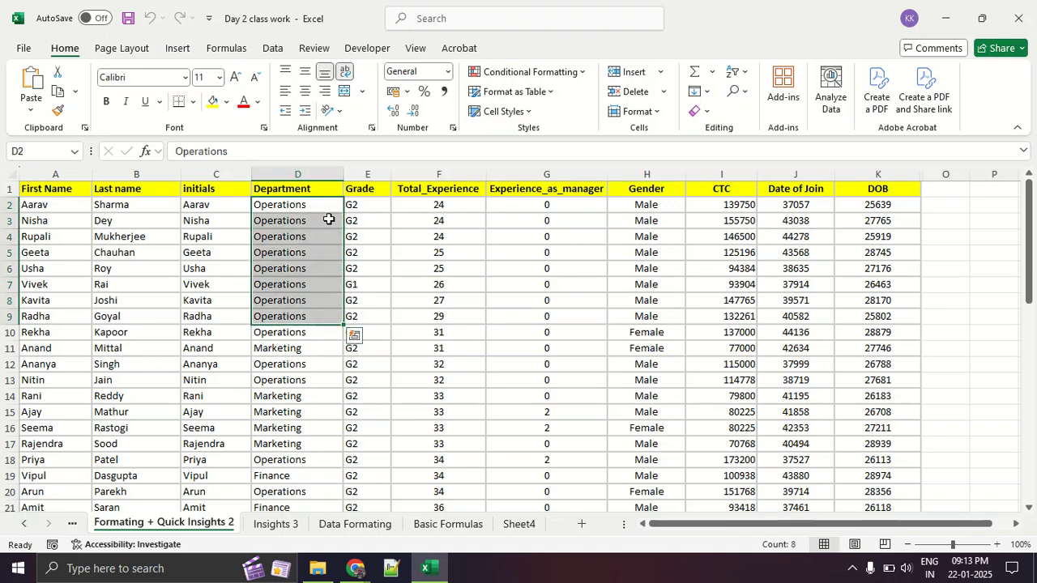
pyautogui.hotkey('ctrl', '2')
pyautogui.moveTo(361, 57)
pyautogui.mouseDown()
pyautogui.moveTo(292, 45)
pyautogui.moveTo(252, 128)
pyautogui.moveTo(371, 85)
pyautogui.mouseUp()
pyautogui.press('Escape')
pyautogui.click(305, 71)
pyautogui.click(305, 91)
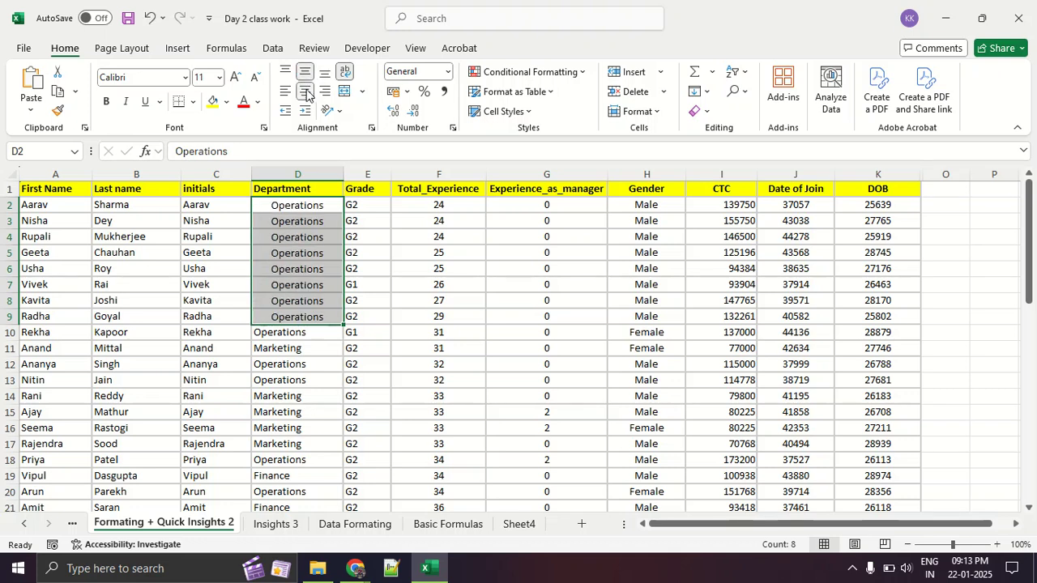
# Step: Enlarge row 2 and align the text of cell D2 to the top and left
pyautogui.click(298, 302)
pyautogui.click(294, 206)
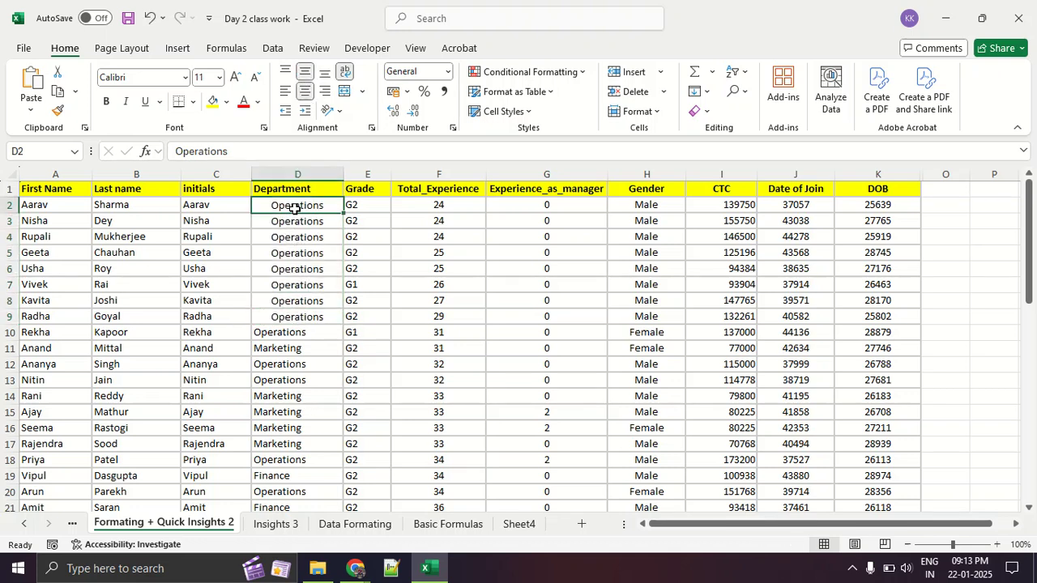
pyautogui.moveTo(10, 212); pyautogui.dragTo(11, 303)
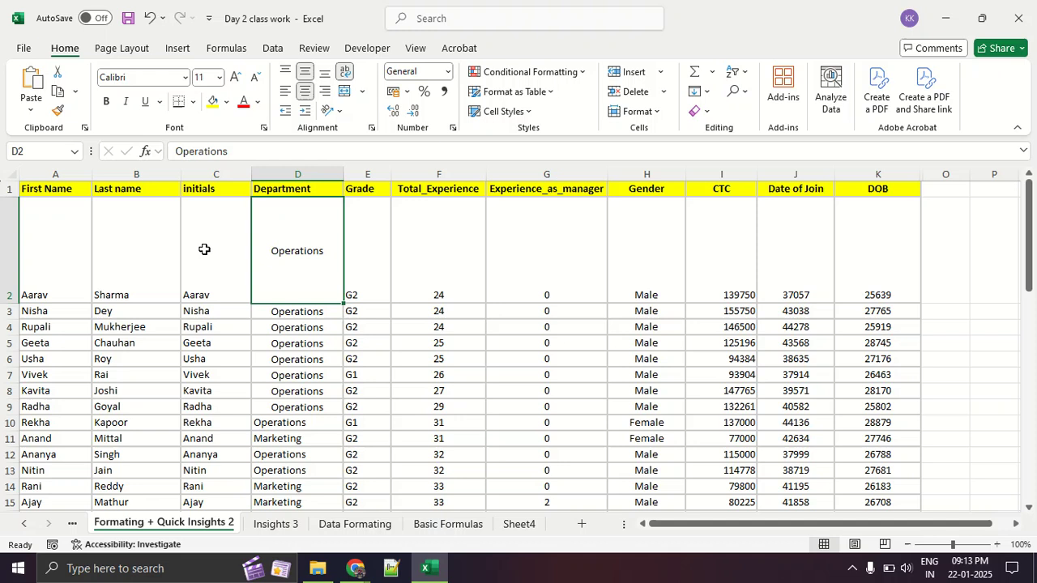
pyautogui.click(285, 72)
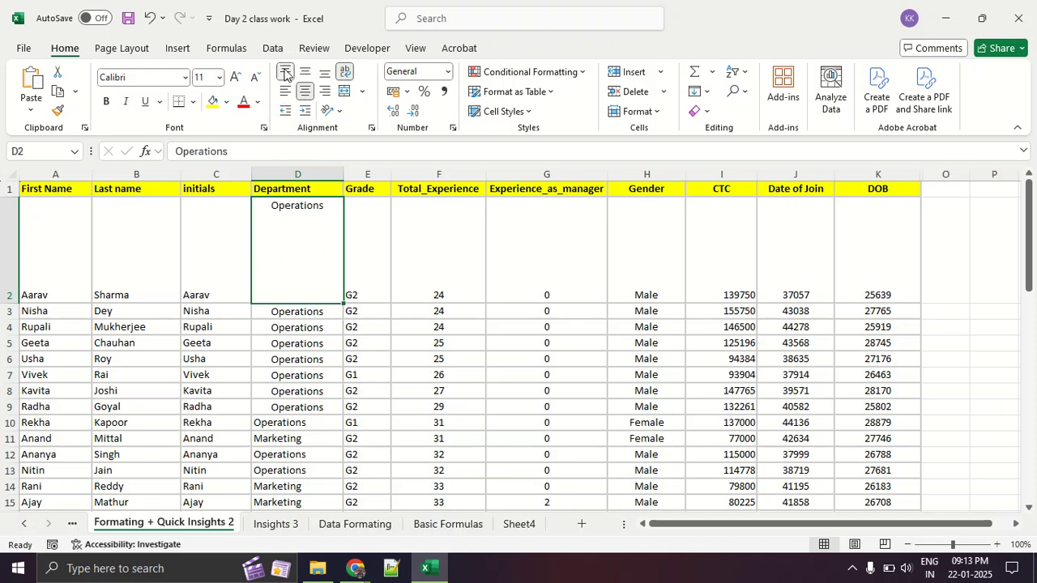
pyautogui.click(285, 90)
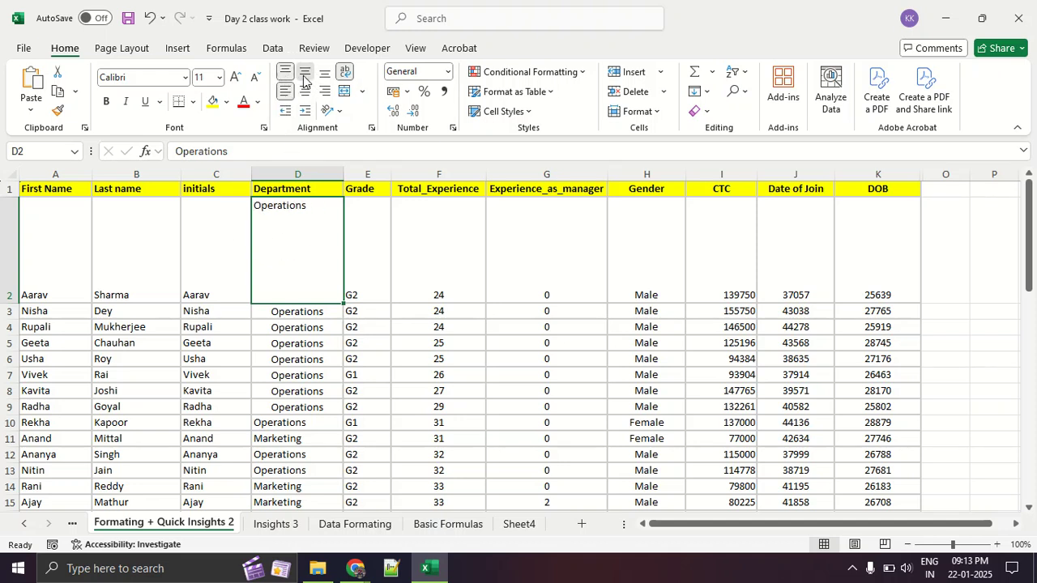
# Step: Try the middle and bottom alignments with left, centre and right alignments on cell D2
pyautogui.click(305, 71)
pyautogui.click(324, 71)
pyautogui.click(324, 91)
pyautogui.click(305, 91)
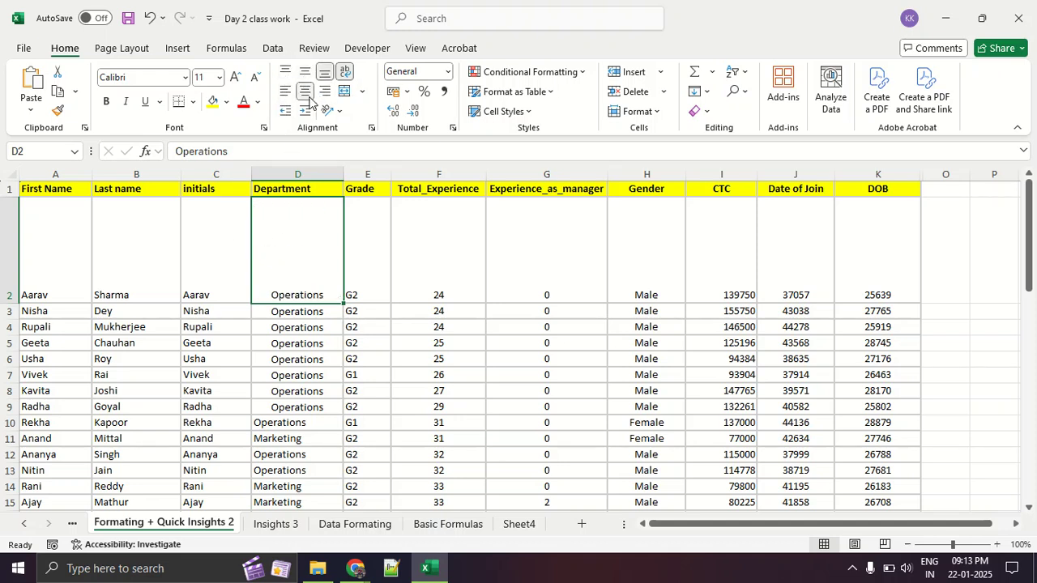
pyautogui.click(304, 71)
pyautogui.click(285, 90)
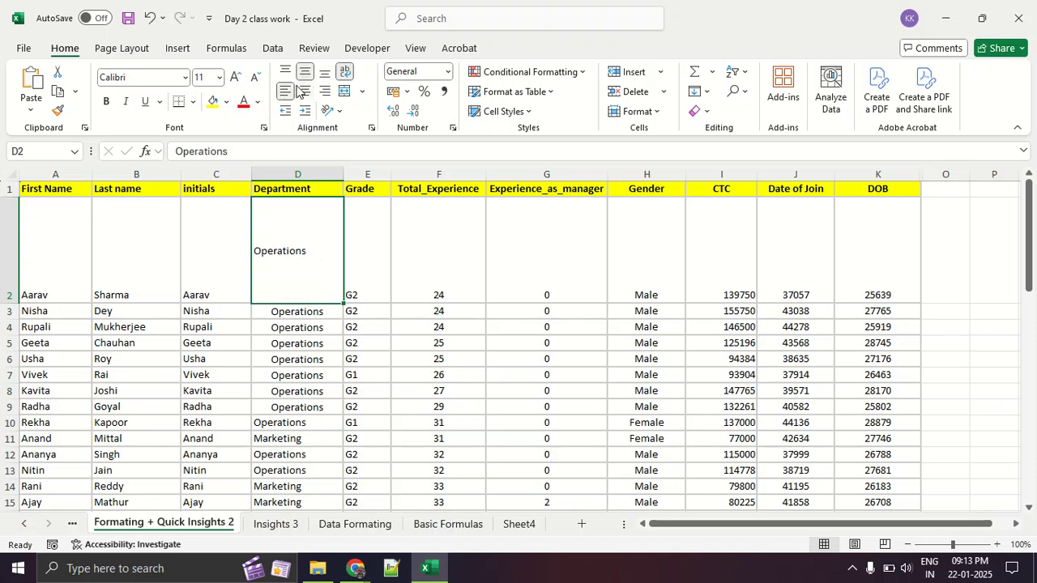
pyautogui.click(304, 91)
pyautogui.click(324, 72)
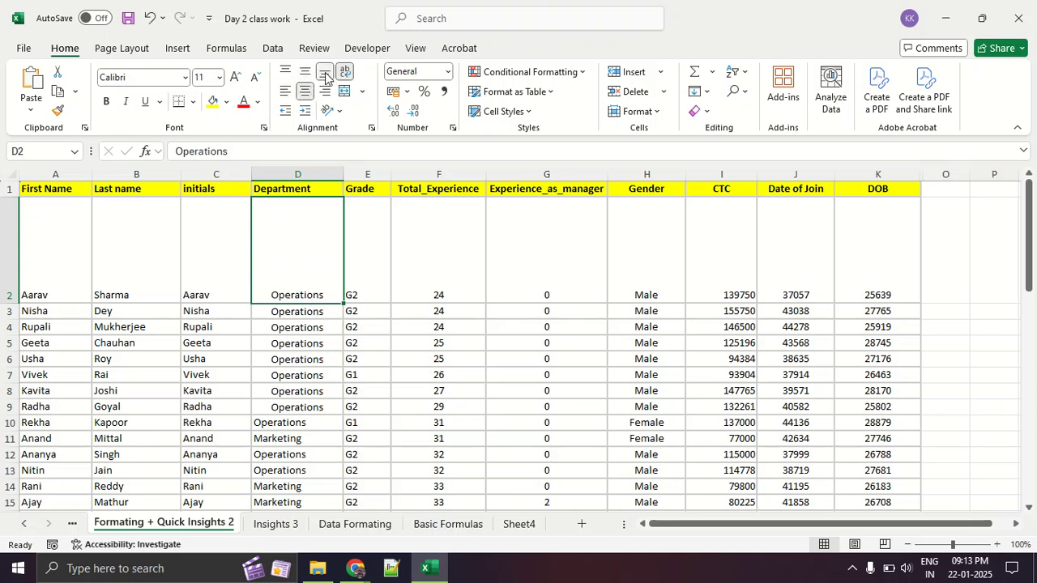
pyautogui.click(324, 90)
# Step: Undo the trial alignments of cell D2 and the height increase of row 2
pyautogui.click(305, 363)
pyautogui.hotkey('ctrl', 'z')
pyautogui.hotkey('ctrl', 'z')
pyautogui.hotkey('ctrl', 'z')
pyautogui.hotkey('ctrl', 'z')
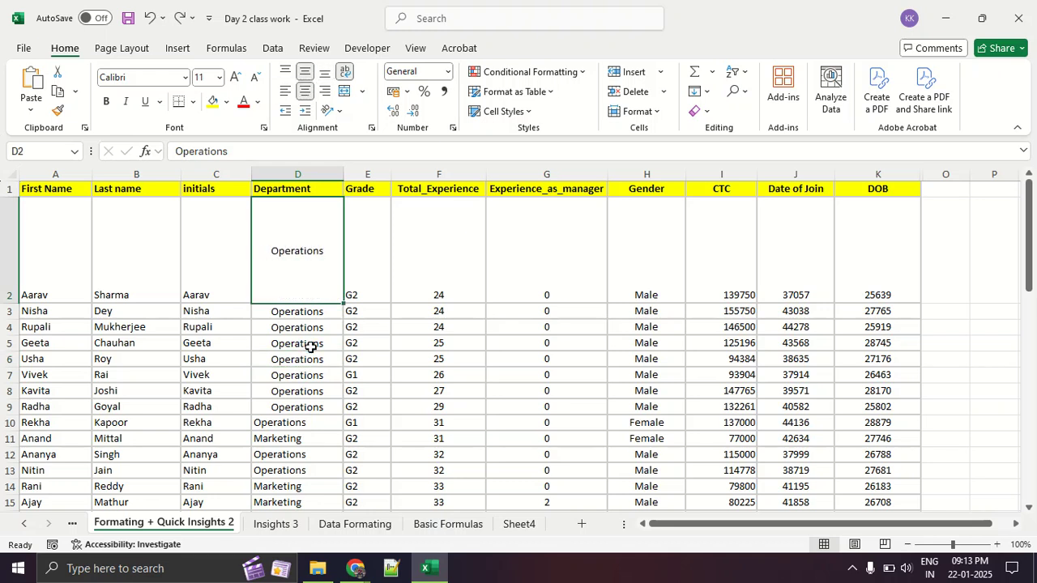
pyautogui.hotkey('ctrl', 'z')
pyautogui.hotkey('ctrl', 'z')
pyautogui.hotkey('ctrl', 'z')
pyautogui.hotkey('ctrl', 'z')
pyautogui.hotkey('ctrl', 'z')
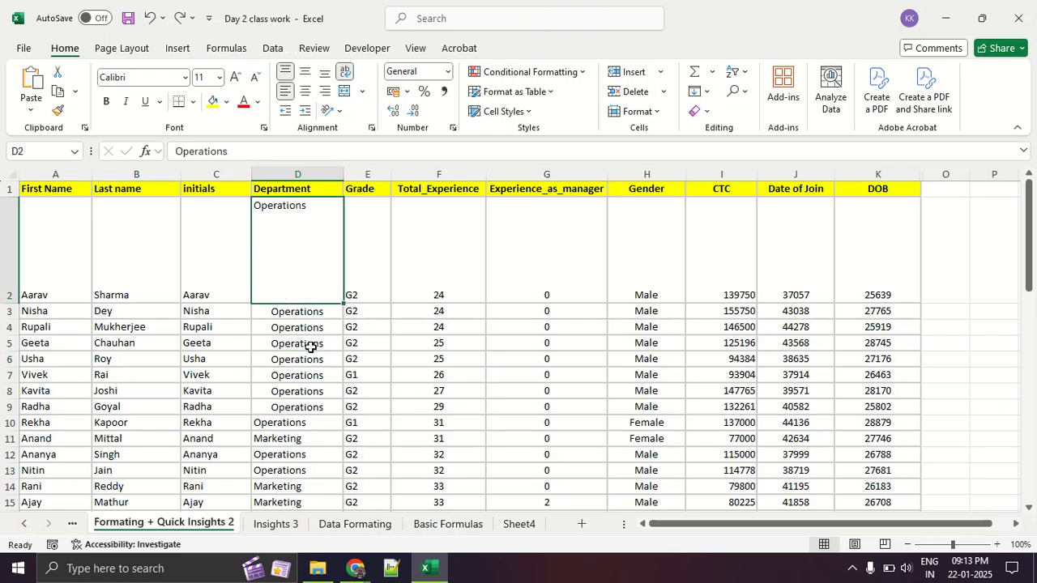
pyautogui.hotkey('ctrl', 'z')
pyautogui.hotkey('ctrl', 'z')
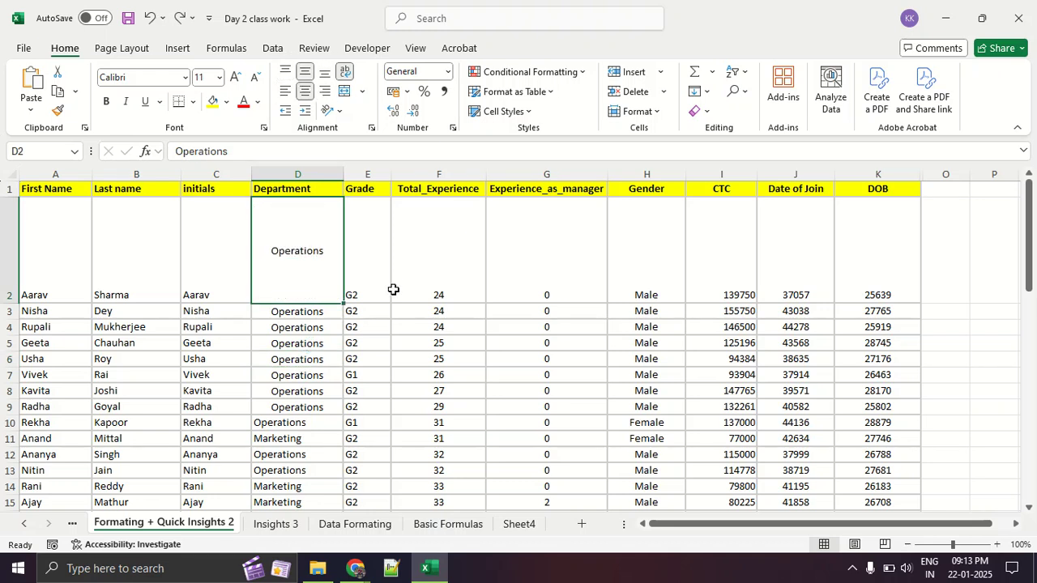
pyautogui.hotkey('ctrl', 'z')
pyautogui.click(340, 284)
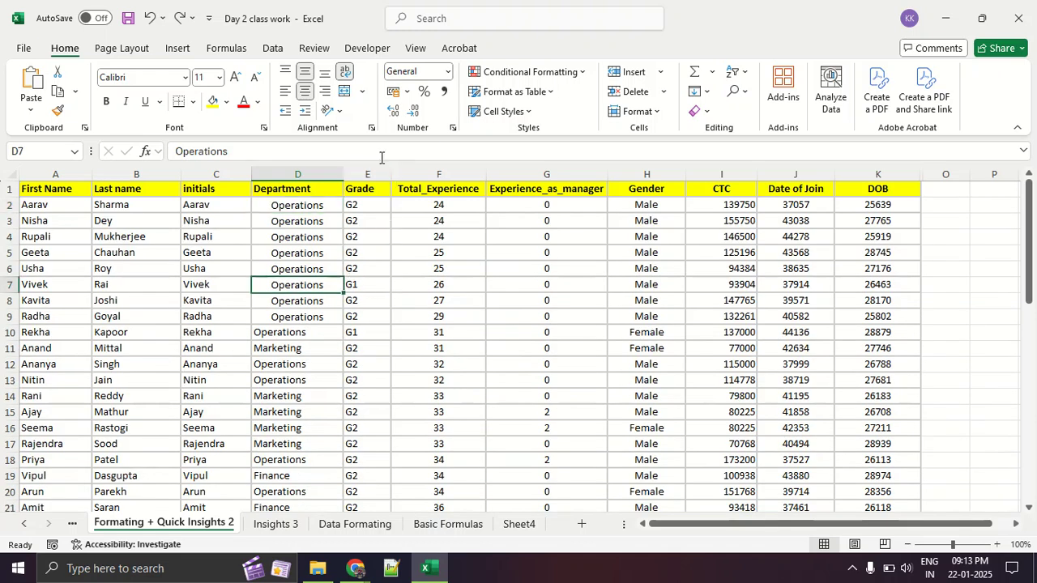
# Step: Mark the Number, Add-ins, Adobe Acrobat, Insert, Delete and Font commands in temporary red annotations, and clear them
pyautogui.moveTo(467, 100)
pyautogui.mouseDown()
pyautogui.moveTo(471, 89)
pyautogui.moveTo(400, 56)
pyautogui.moveTo(373, 120)
pyautogui.moveTo(475, 113)
pyautogui.moveTo(469, 76)
pyautogui.mouseUp()
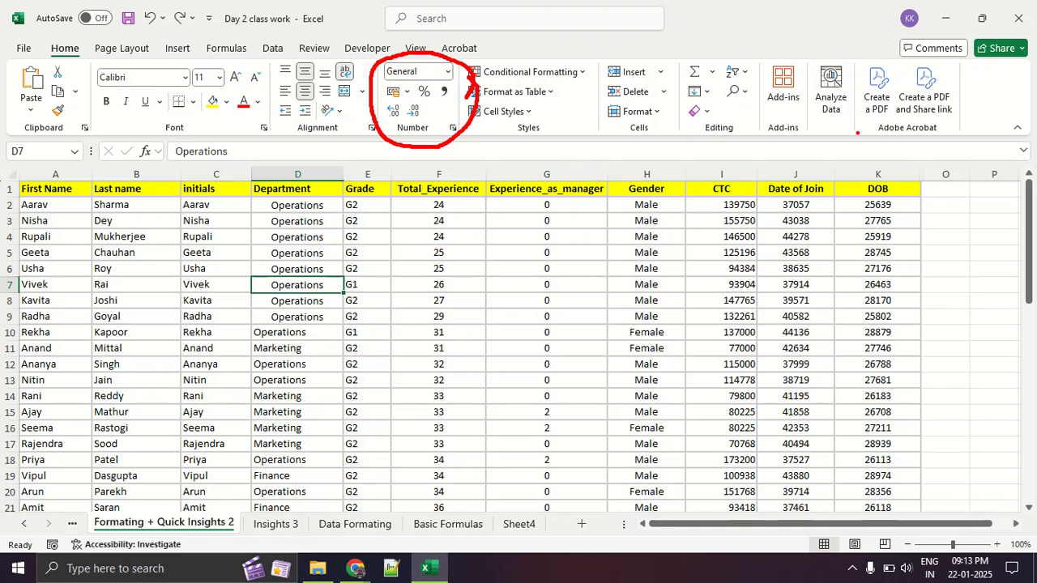
pyautogui.moveTo(758, 114); pyautogui.dragTo(790, 114)
pyautogui.moveTo(854, 117)
pyautogui.mouseDown()
pyautogui.moveTo(951, 122)
pyautogui.moveTo(933, 134)
pyautogui.moveTo(853, 135)
pyautogui.moveTo(848, 120)
pyautogui.mouseUp()
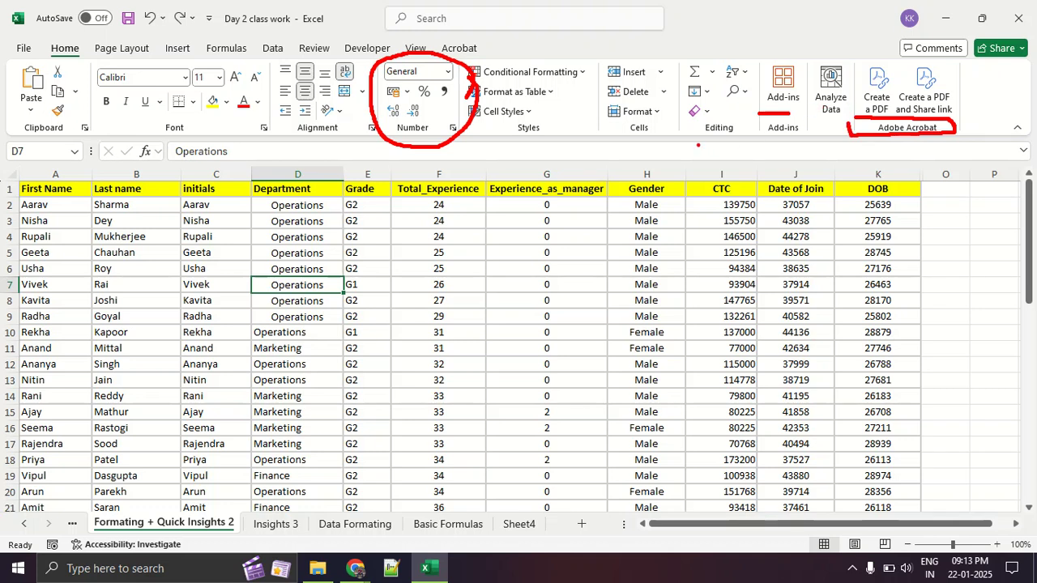
pyautogui.moveTo(596, 97)
pyautogui.mouseDown()
pyautogui.moveTo(680, 98)
pyautogui.moveTo(637, 80)
pyautogui.mouseUp()
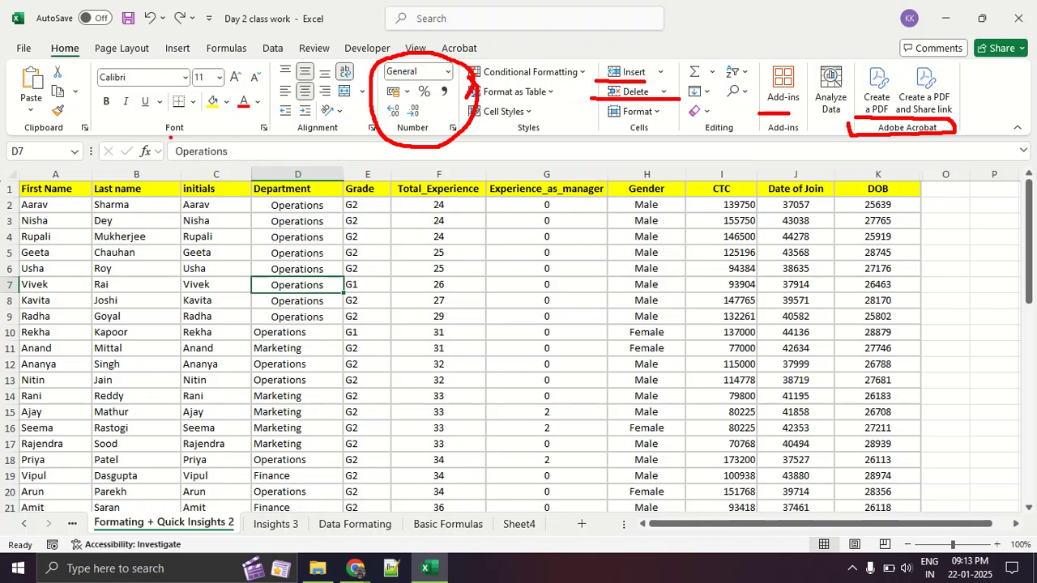
pyautogui.moveTo(92, 116); pyautogui.dragTo(261, 114)
pyautogui.moveTo(90, 92); pyautogui.dragTo(261, 92)
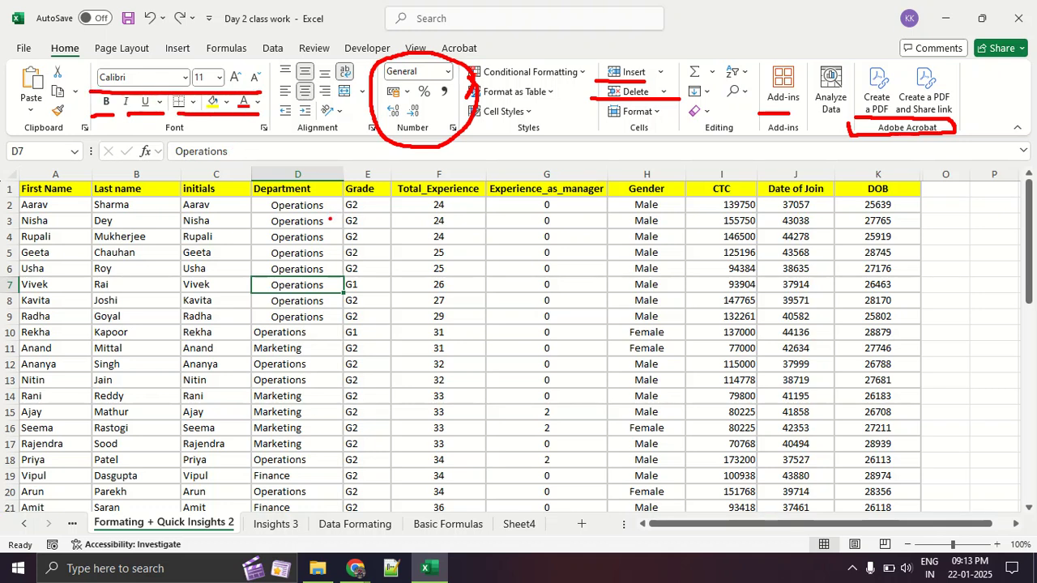
pyautogui.press('Escape')
# Step: Try bold formatting on cell D3 and remove it again
pyautogui.click(288, 220)
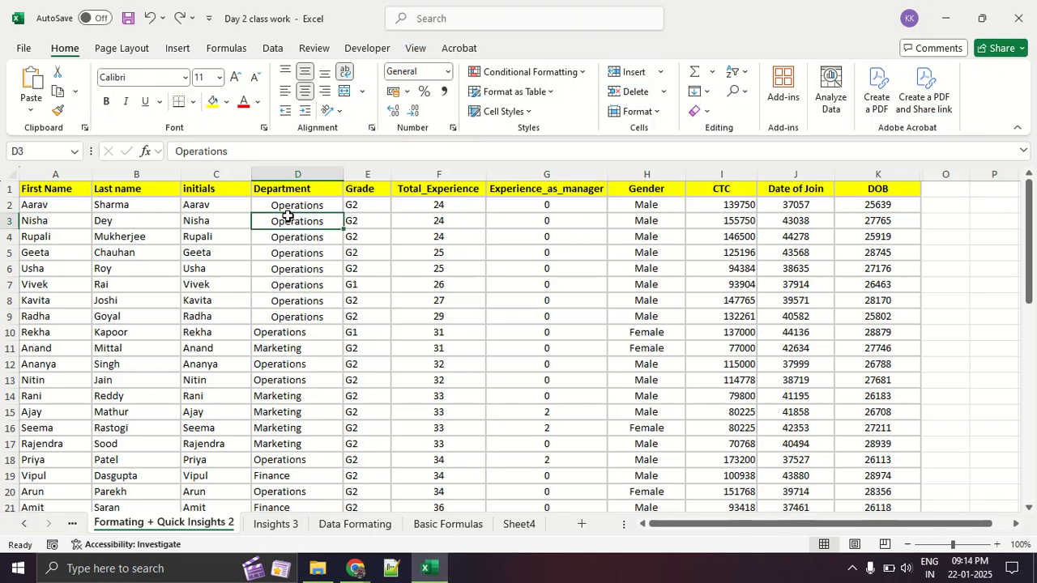
pyautogui.click(104, 103)
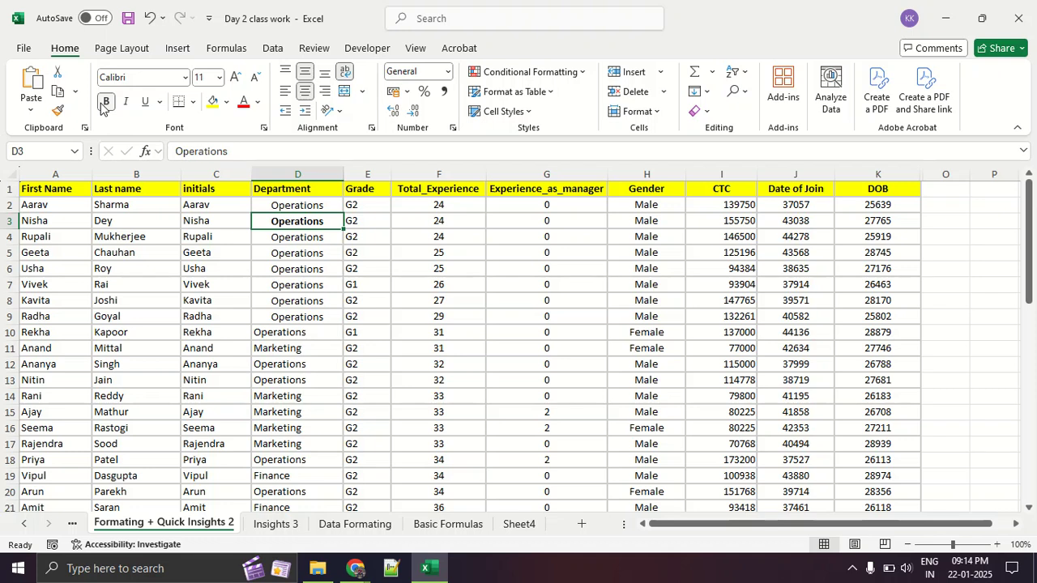
pyautogui.click(104, 103)
pyautogui.click(329, 272)
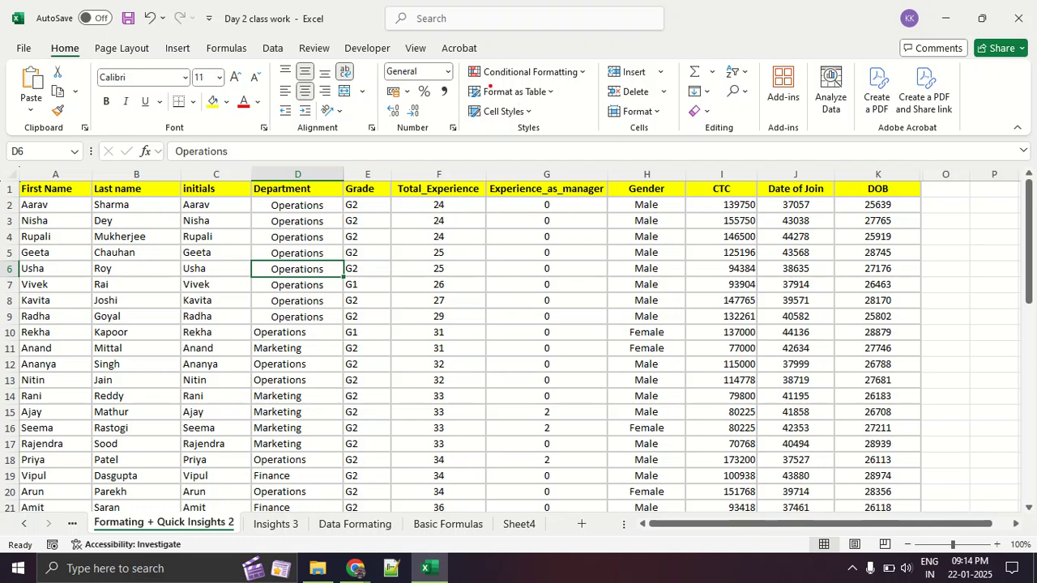
# Step: Mark Conditional Formatting, Sort & Filter and the Number group in temporary red annotations, and clear them
pyautogui.moveTo(468, 83); pyautogui.dragTo(614, 82)
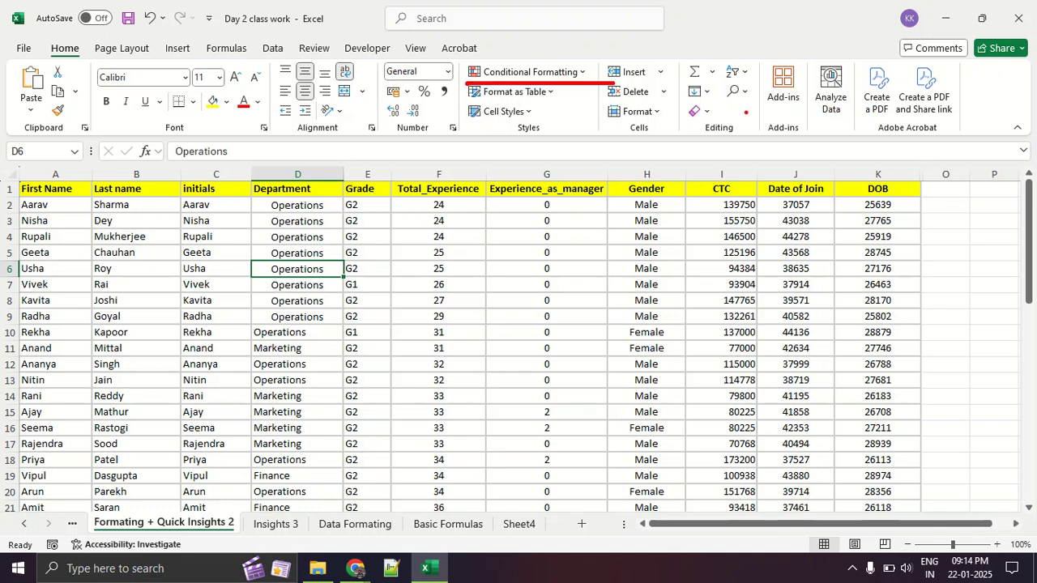
pyautogui.moveTo(758, 71)
pyautogui.mouseDown()
pyautogui.moveTo(721, 59)
pyautogui.moveTo(744, 87)
pyautogui.moveTo(763, 63)
pyautogui.mouseUp()
pyautogui.moveTo(469, 63)
pyautogui.mouseDown()
pyautogui.moveTo(541, 88)
pyautogui.moveTo(612, 64)
pyautogui.moveTo(480, 61)
pyautogui.mouseUp()
pyautogui.moveTo(402, 59)
pyautogui.mouseDown()
pyautogui.moveTo(377, 64)
pyautogui.moveTo(438, 139)
pyautogui.moveTo(462, 71)
pyautogui.moveTo(383, 62)
pyautogui.mouseUp()
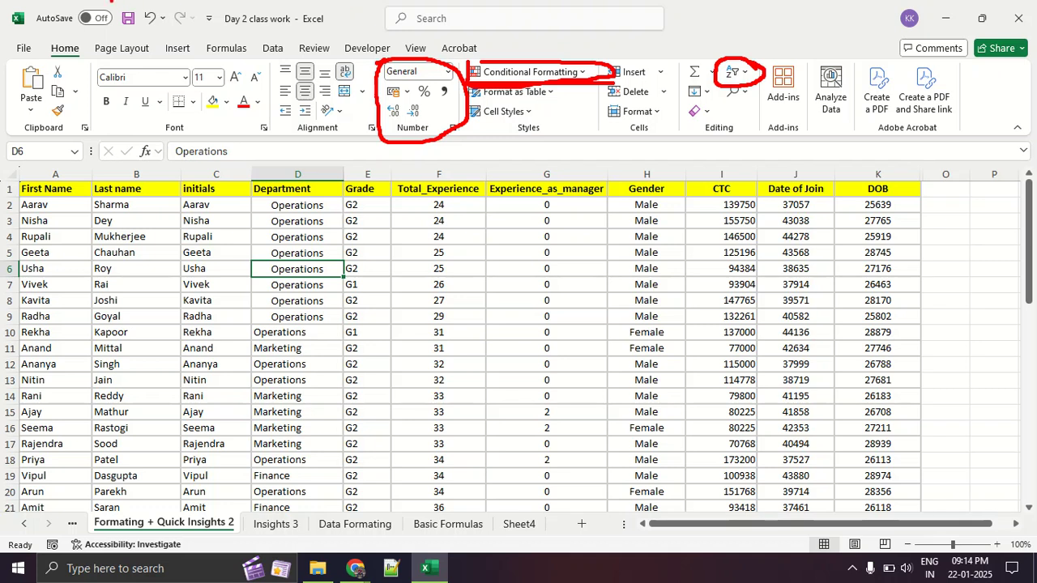
pyautogui.press('Escape')
# Step: Circle the Clipboard, Font and Alignment groups in a temporary red annotation and clear it
pyautogui.hotkey('ctrl', '2')
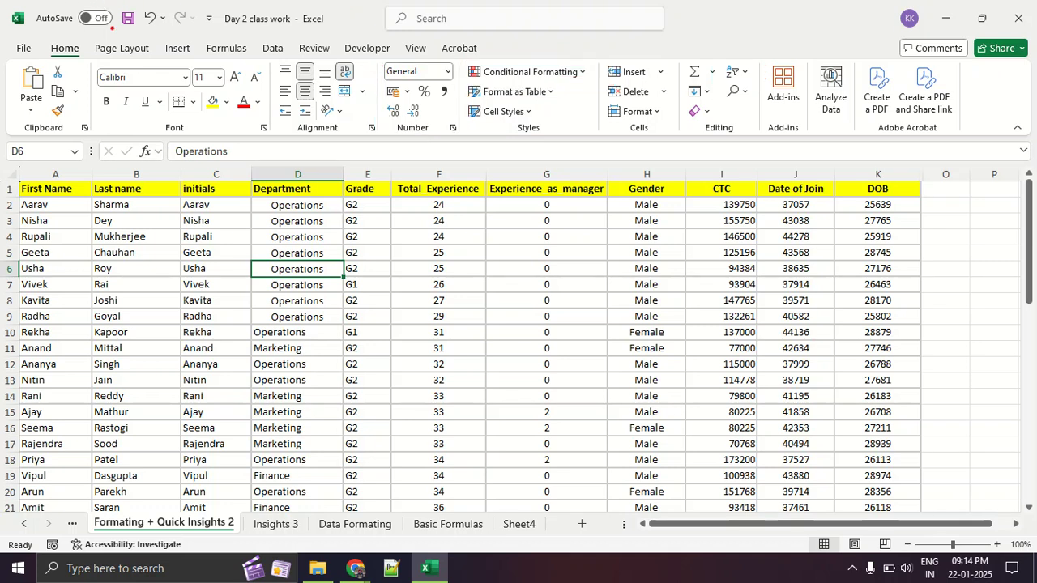
pyautogui.moveTo(2, 6)
pyautogui.mouseDown()
pyautogui.moveTo(177, 4)
pyautogui.moveTo(280, 192)
pyautogui.moveTo(218, 68)
pyautogui.moveTo(121, 69)
pyautogui.mouseUp()
pyautogui.press('Escape')
pyautogui.hotkey('ctrl', '2')
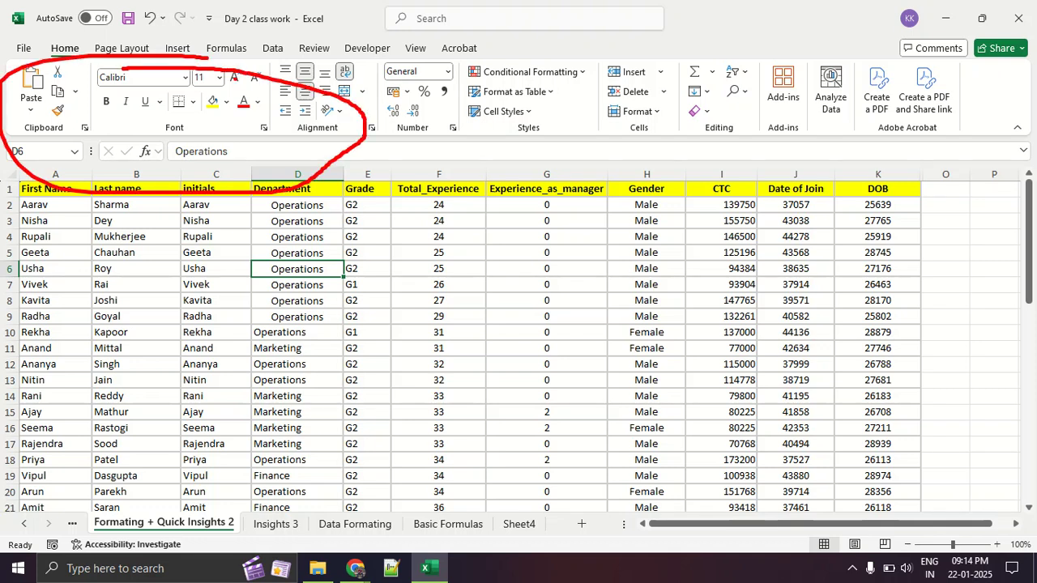
pyautogui.press('Escape')
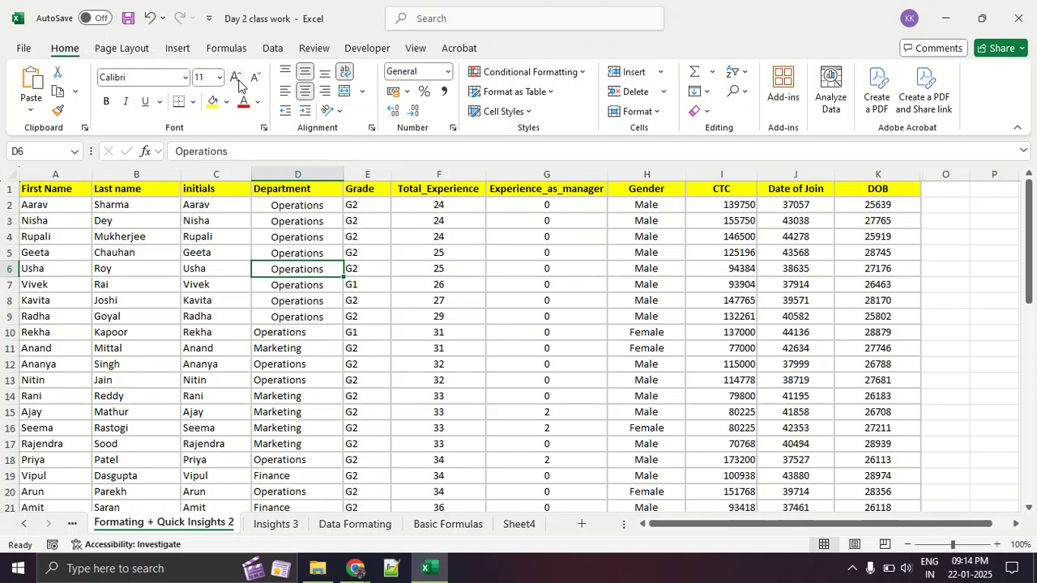
# Step: Display the Page Layout commands and view the Themes, Orientation and Print Area choices without applying any
pyautogui.click(121, 50)
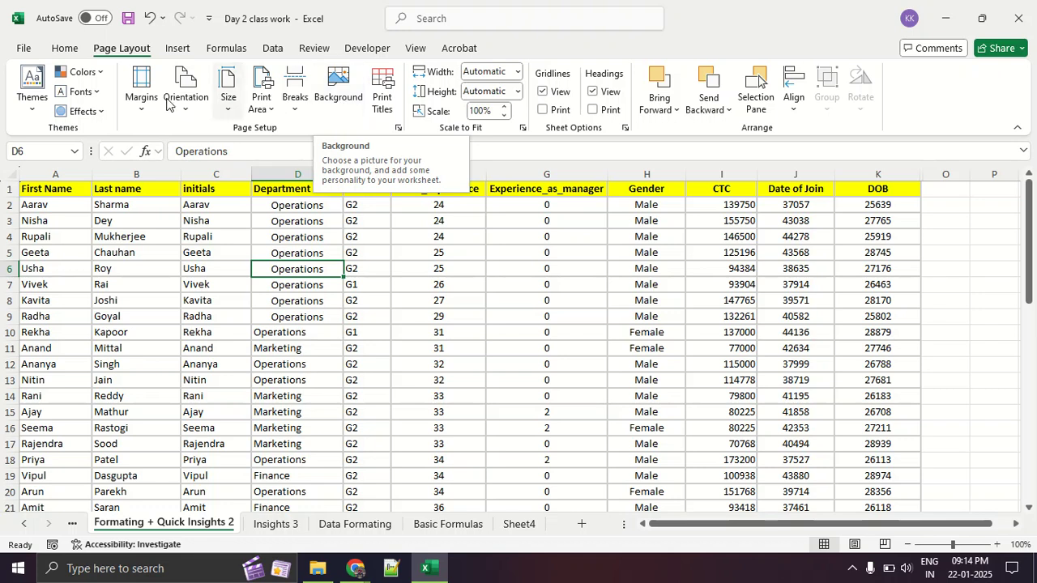
pyautogui.click(32, 87)
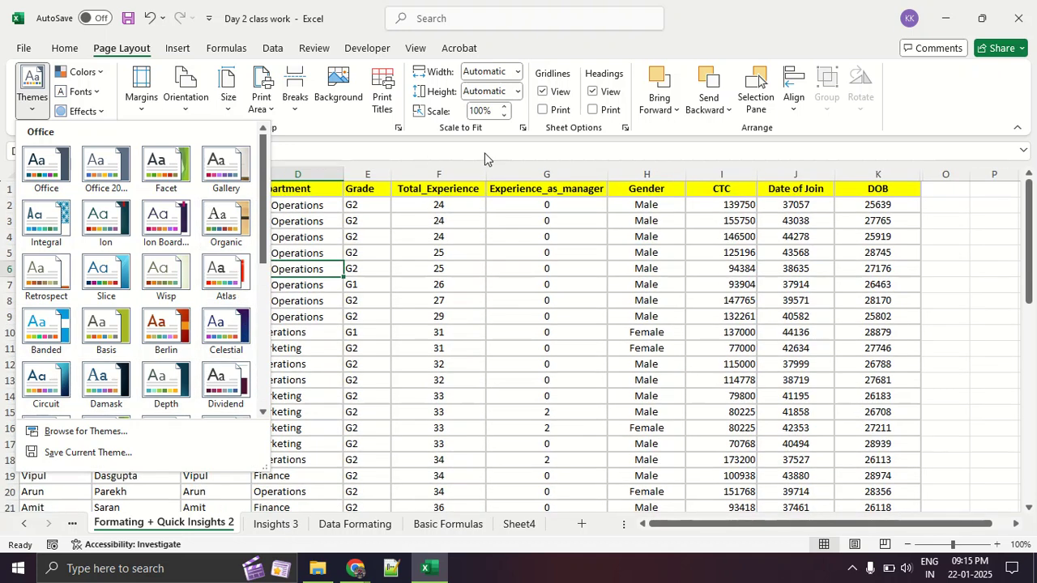
pyautogui.click(638, 324)
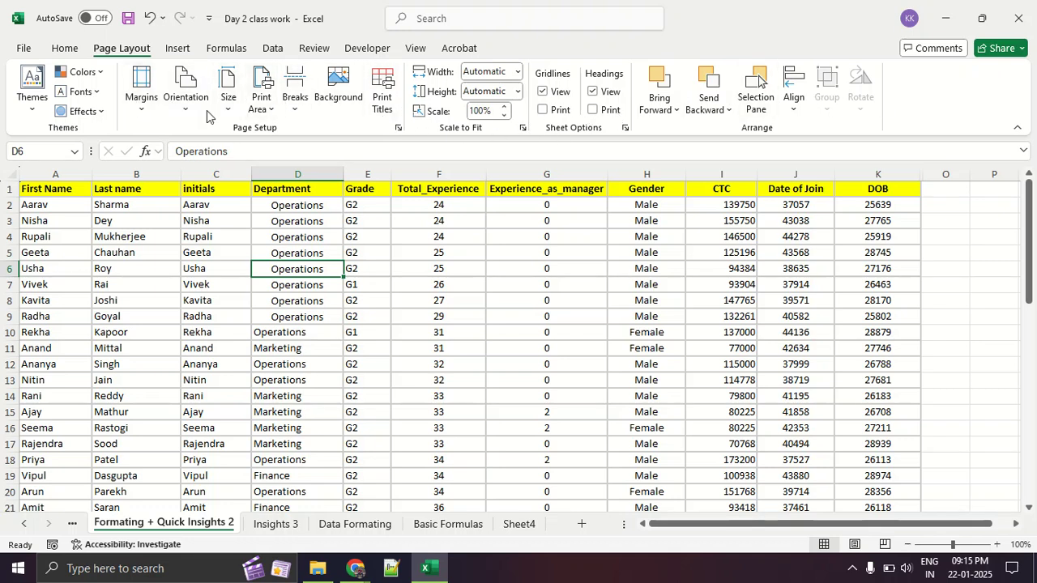
pyautogui.click(185, 99)
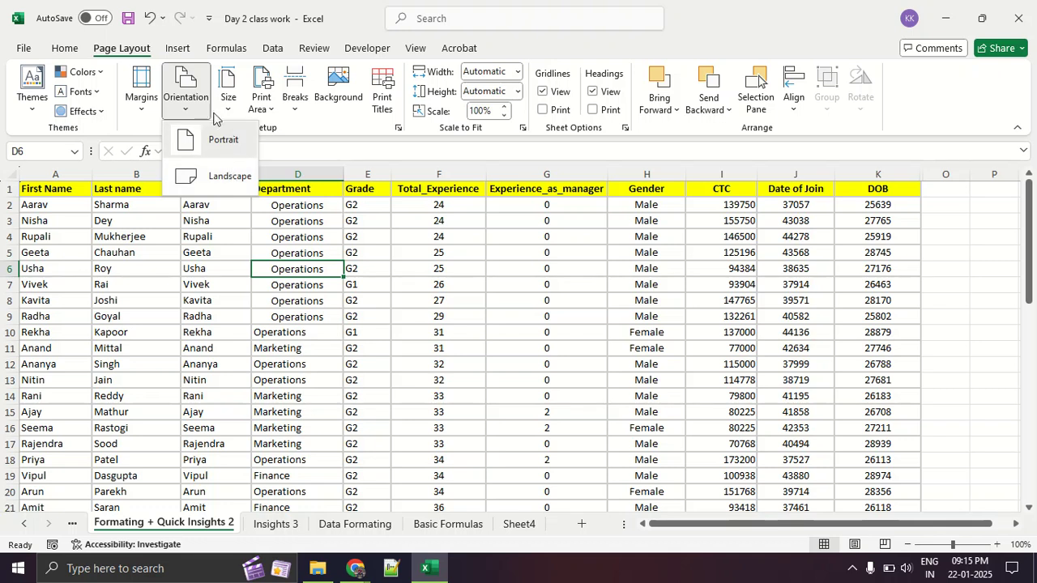
pyautogui.click(267, 111)
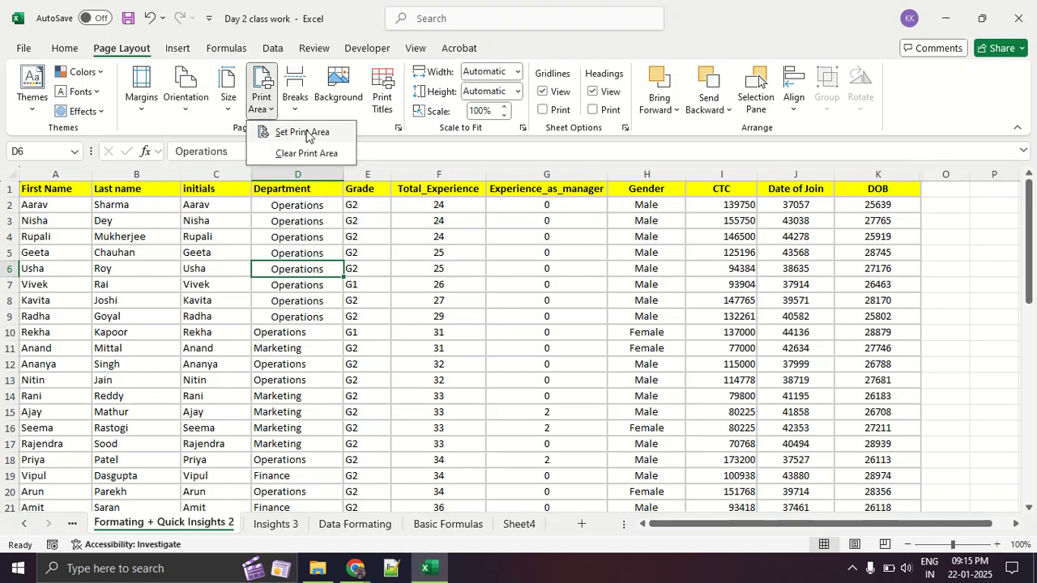
pyautogui.click(511, 261)
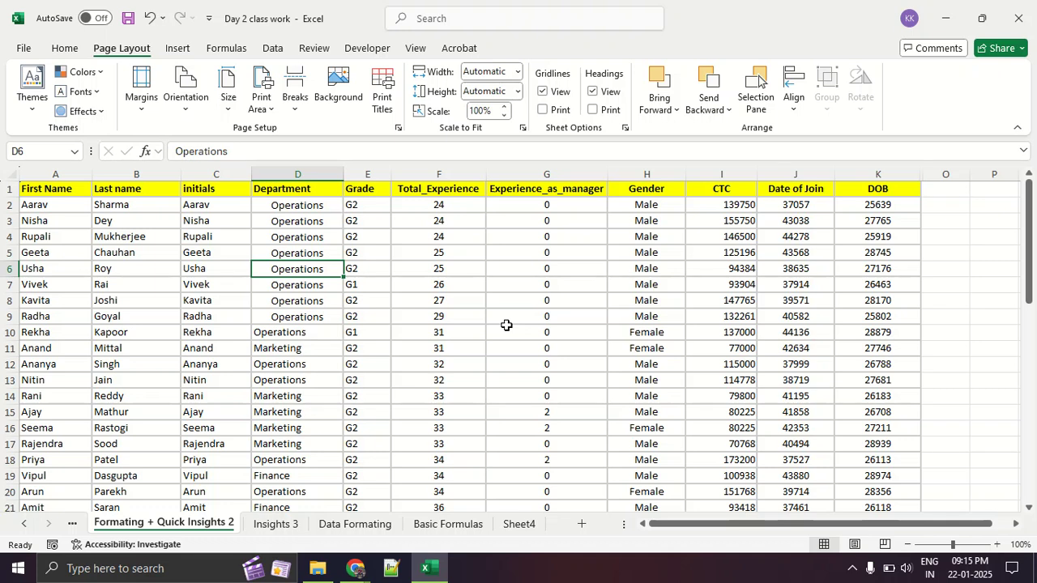
# Step: Display the Insert commands and mark the Tables, Charts and Filters groups in temporary red annotations, clearing them at the end
pyautogui.click(179, 49)
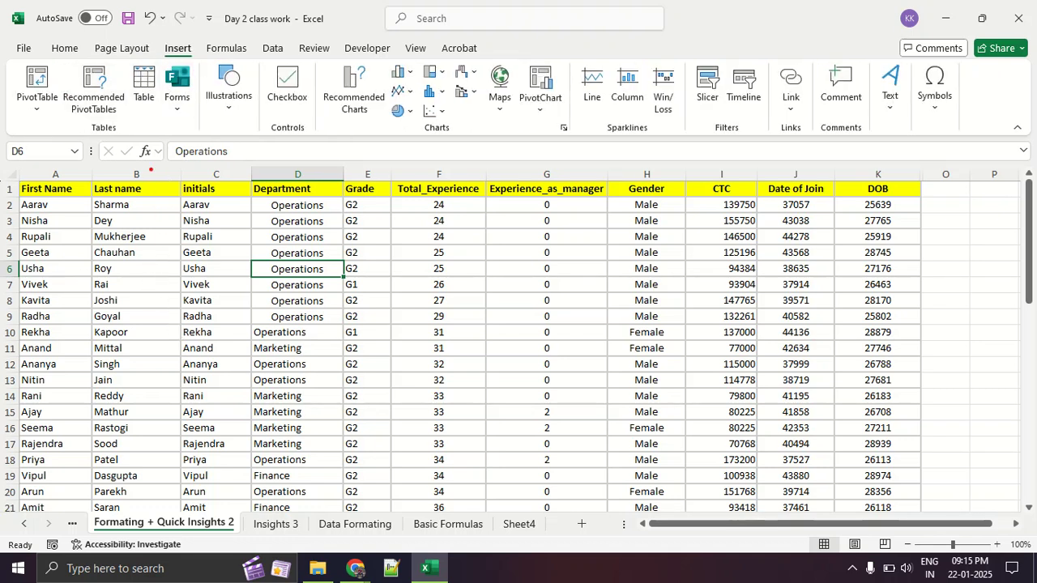
pyautogui.moveTo(2, 114); pyautogui.dragTo(135, 115)
pyautogui.moveTo(44, 129); pyautogui.dragTo(178, 115)
pyautogui.moveTo(152, 120); pyautogui.dragTo(162, 122)
pyautogui.moveTo(551, 44)
pyautogui.mouseDown()
pyautogui.moveTo(316, 81)
pyautogui.moveTo(575, 71)
pyautogui.moveTo(468, 38)
pyautogui.mouseUp()
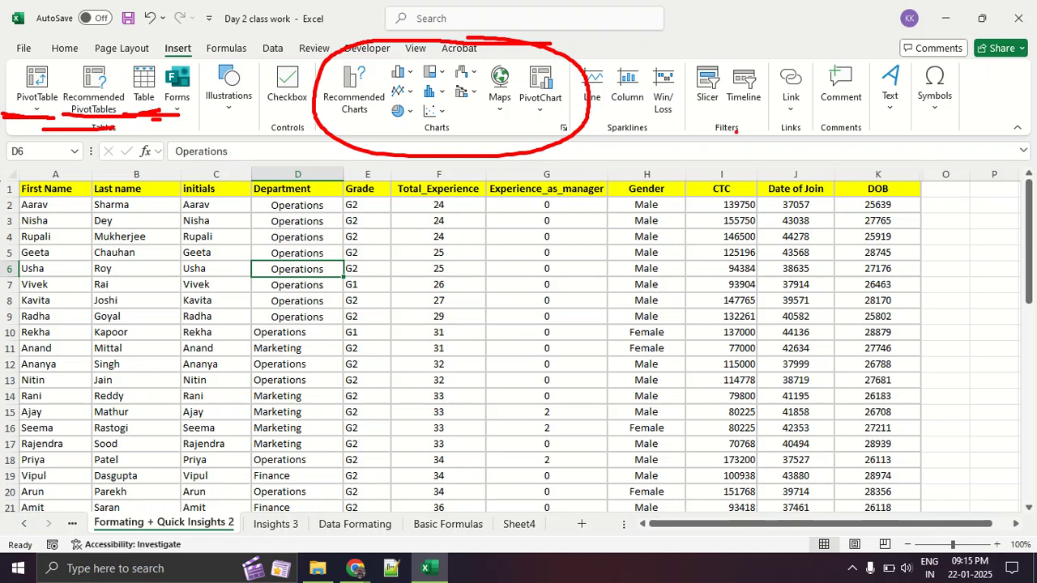
pyautogui.moveTo(708, 114); pyautogui.dragTo(768, 126)
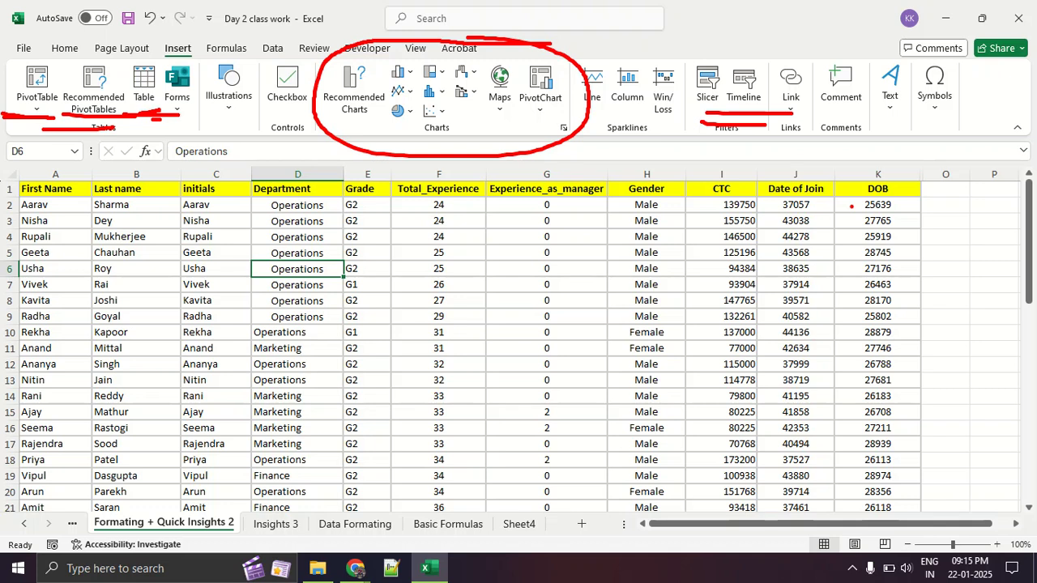
pyautogui.press('Escape')
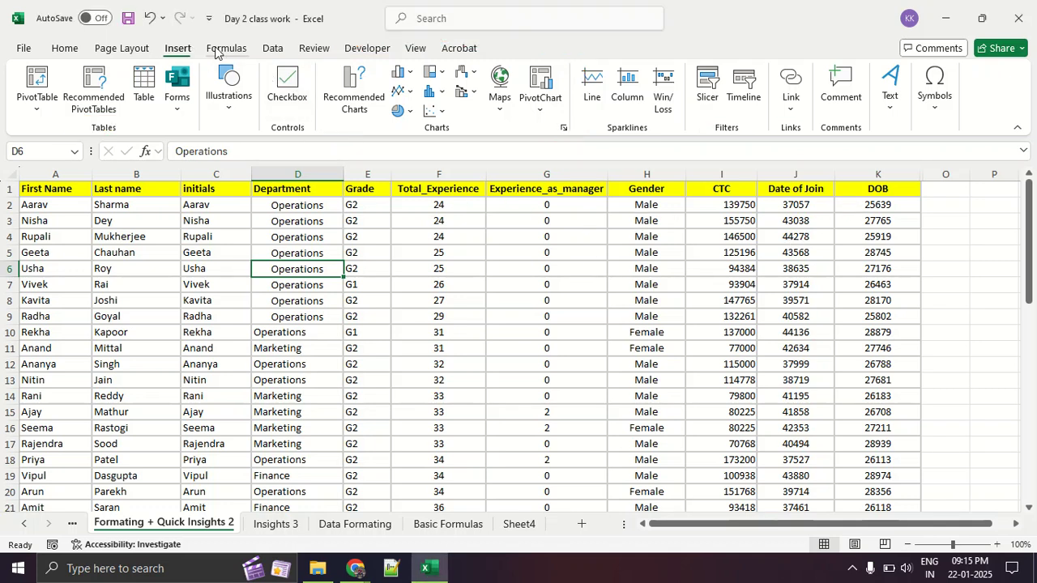
# Step: Display the Formulas commands and underline the Function Library group in temporary red annotations
pyautogui.click(247, 50)
pyautogui.hotkey('ctrl', '2')
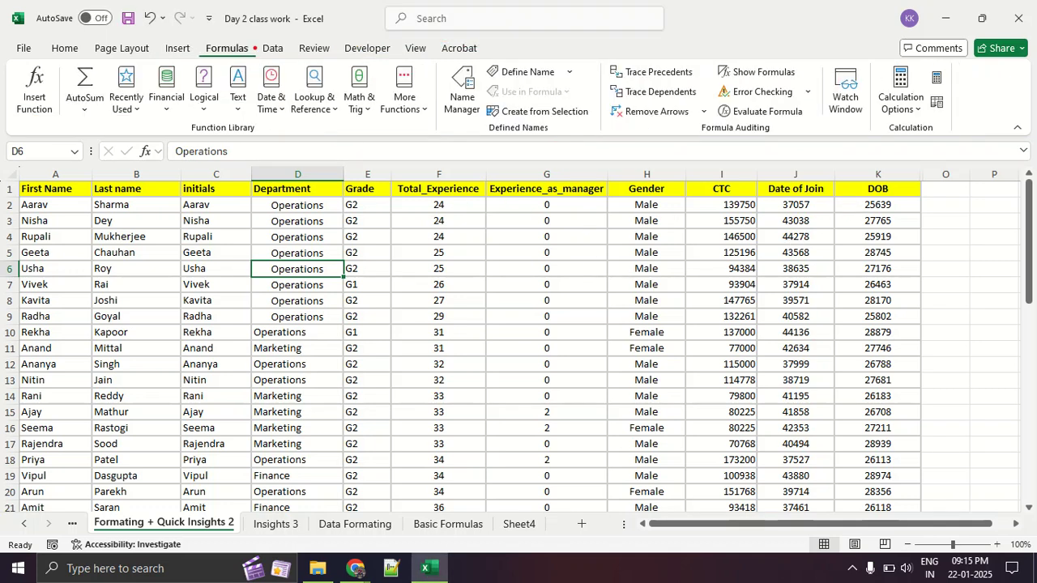
pyautogui.moveTo(60, 112)
pyautogui.mouseDown()
pyautogui.moveTo(70, 89)
pyautogui.moveTo(25, 50)
pyautogui.moveTo(47, 120)
pyautogui.moveTo(57, 91)
pyautogui.moveTo(248, 120)
pyautogui.moveTo(400, 121)
pyautogui.mouseUp()
pyautogui.moveTo(144, 127); pyautogui.dragTo(348, 124)
# Step: Display the Data commands and view the What-If Analysis choices without applying any
pyautogui.click(273, 49)
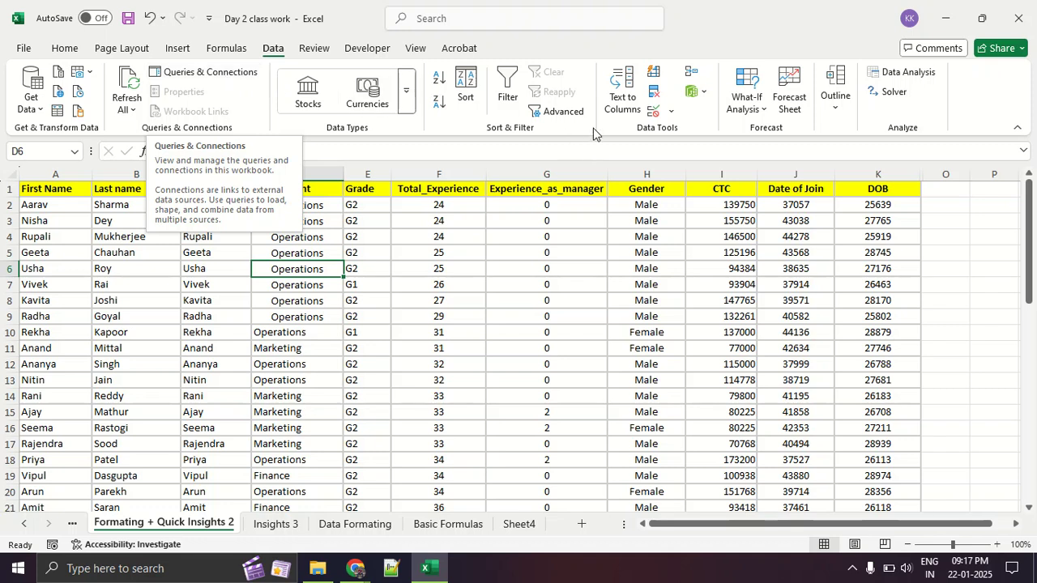
pyautogui.click(759, 109)
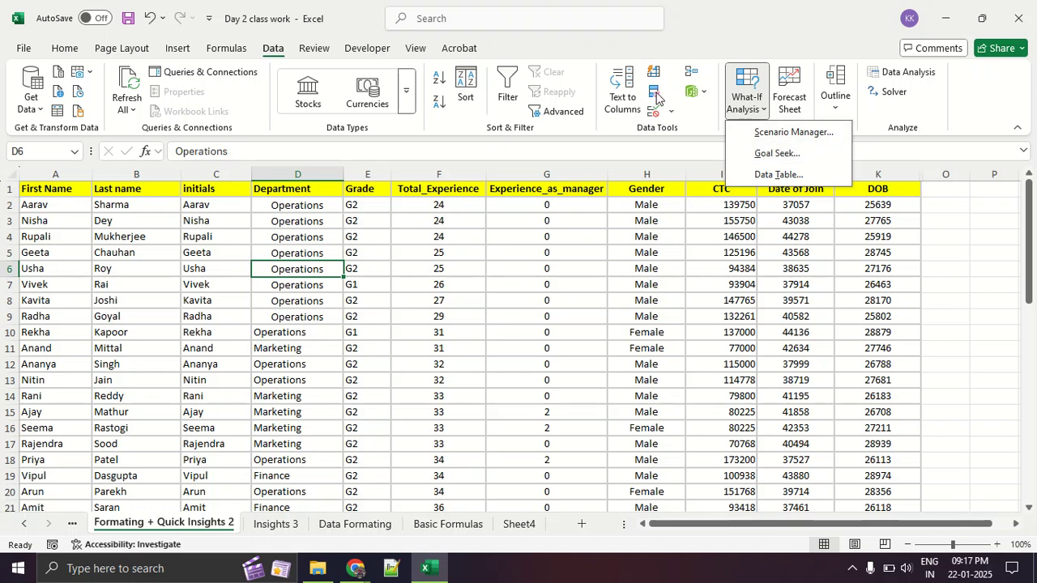
pyautogui.click(1009, 220)
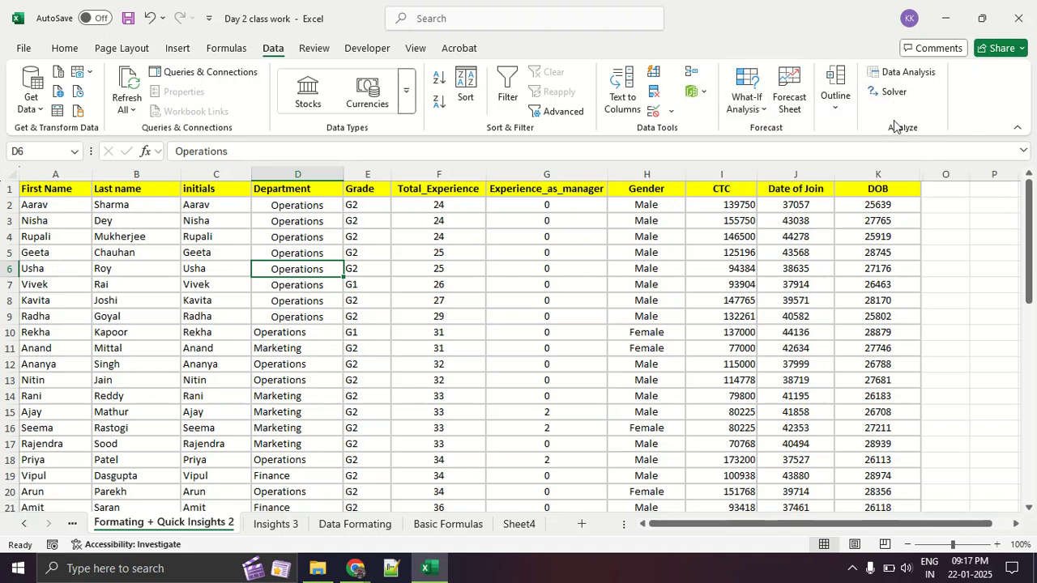
# Step: Circle Data Analysis and Solver in the Analyze group, link them to the Data heading with a temporary red arrow, and clear the annotations
pyautogui.moveTo(943, 74)
pyautogui.mouseDown()
pyautogui.moveTo(932, 53)
pyautogui.moveTo(863, 92)
pyautogui.moveTo(950, 60)
pyautogui.moveTo(911, 57)
pyautogui.mouseUp()
pyautogui.moveTo(865, 140); pyautogui.dragTo(950, 139)
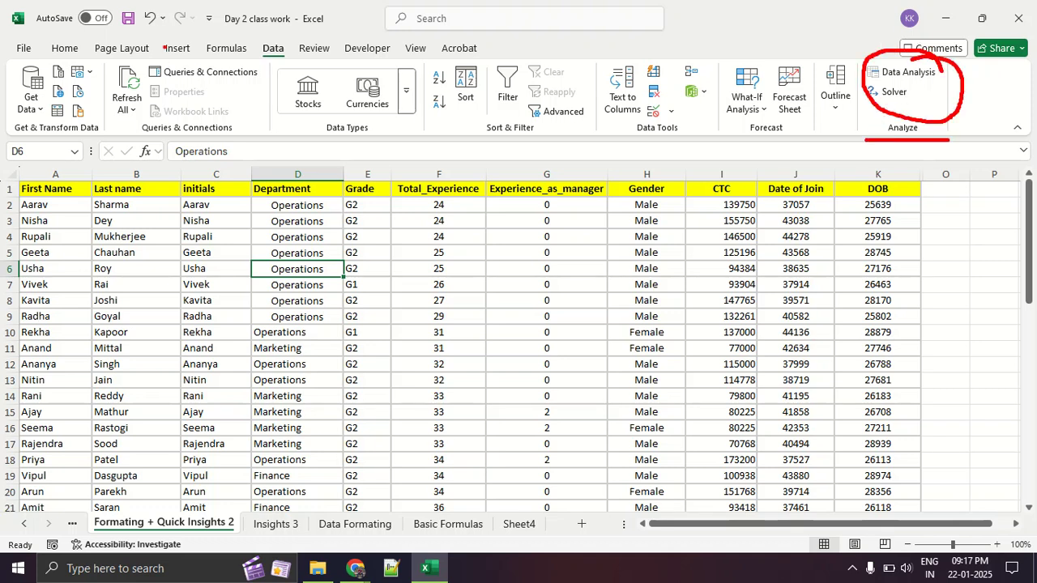
pyautogui.moveTo(284, 34)
pyautogui.mouseDown()
pyautogui.moveTo(326, 50)
pyautogui.moveTo(320, 64)
pyautogui.moveTo(710, 59)
pyautogui.moveTo(877, 92)
pyautogui.mouseUp()
pyautogui.moveTo(802, 65); pyautogui.dragTo(876, 93)
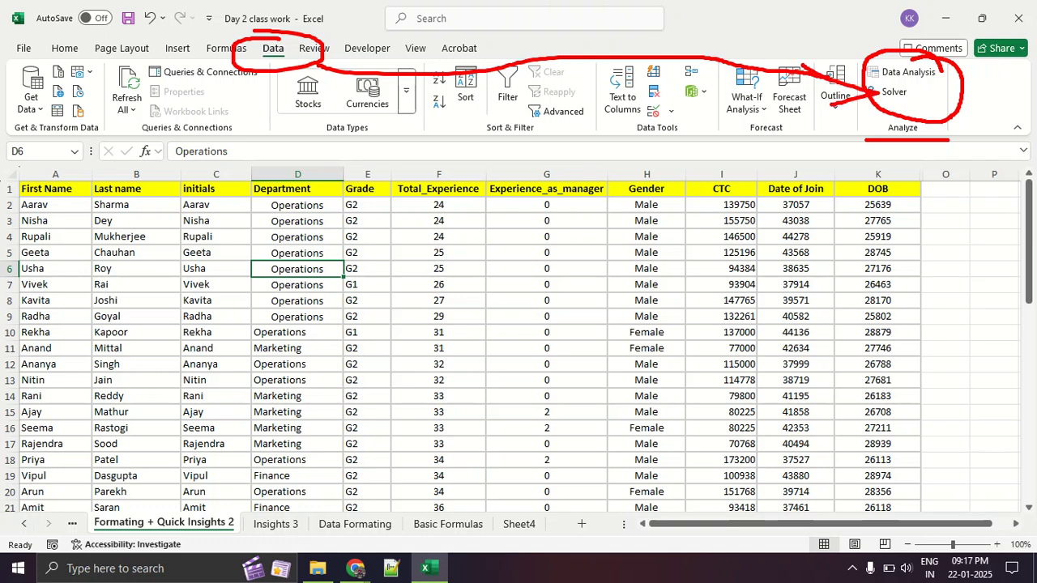
pyautogui.press('Escape')
# Step: Display the Review commands, check the Google Meet window briefly, and return to the Day 2 class work workbook
pyautogui.click(313, 48)
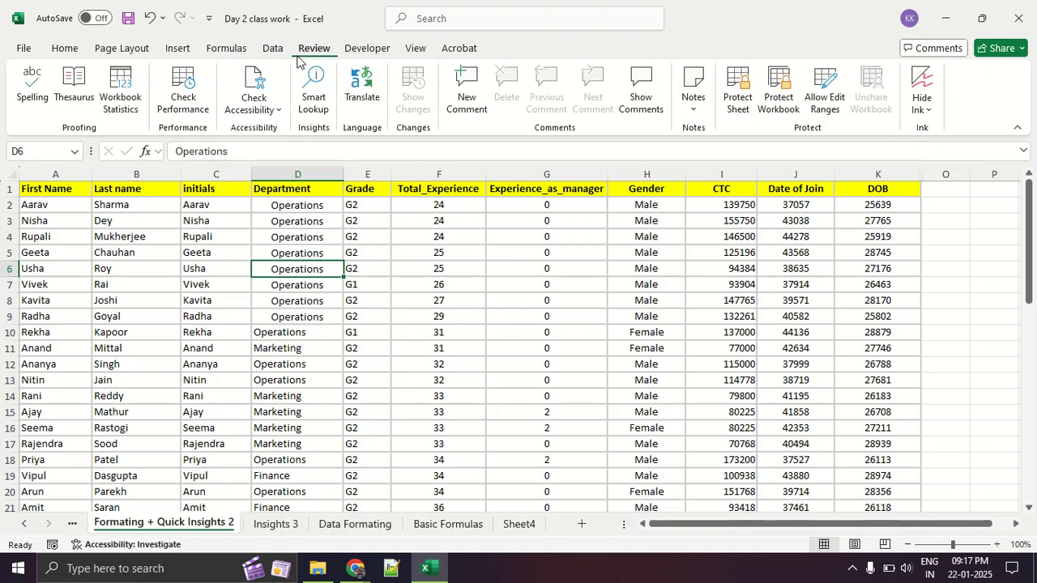
pyautogui.hotkey('alt', 'Tab')
pyautogui.hotkey('alt', 'Tab')
pyautogui.click(355, 568)
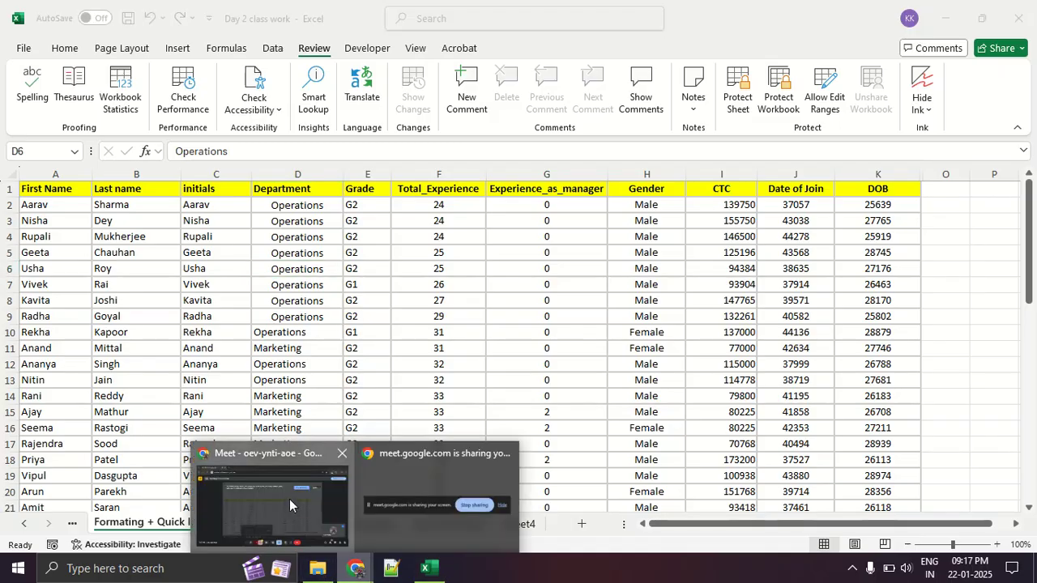
pyautogui.click(290, 500)
pyautogui.hotkey('alt', 'Tab')
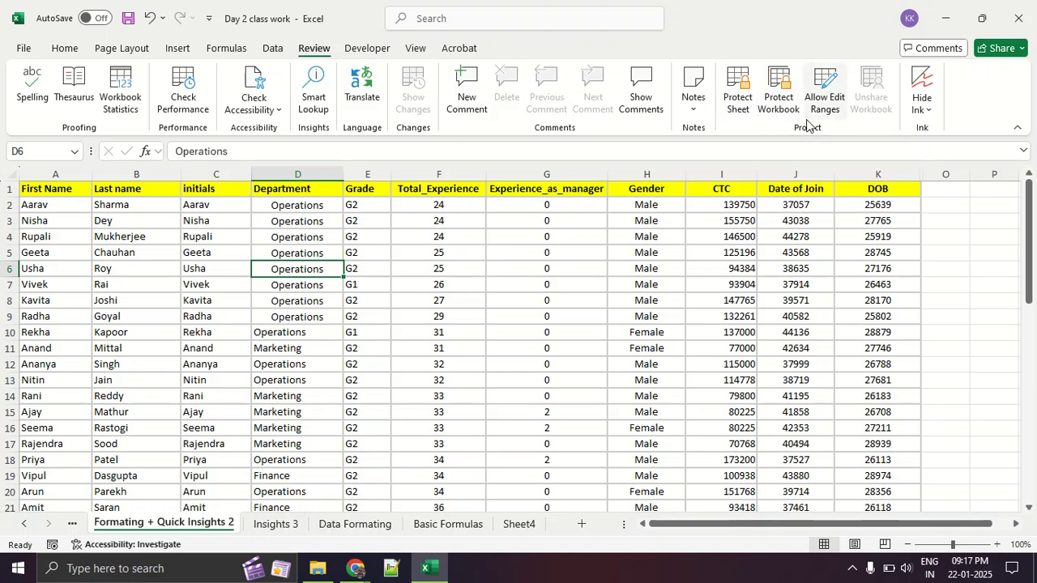
# Step: Display the Developer commands, circle the Developer heading in a temporary red annotation and clear it
pyautogui.click(371, 51)
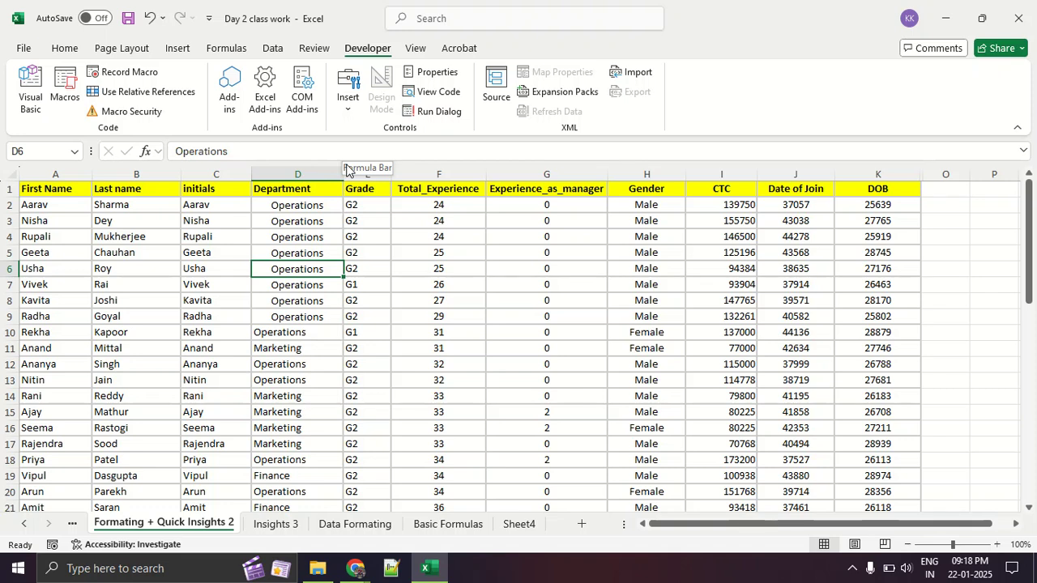
pyautogui.moveTo(376, 35)
pyautogui.mouseDown()
pyautogui.moveTo(358, 37)
pyautogui.moveTo(417, 59)
pyautogui.moveTo(364, 34)
pyautogui.mouseUp()
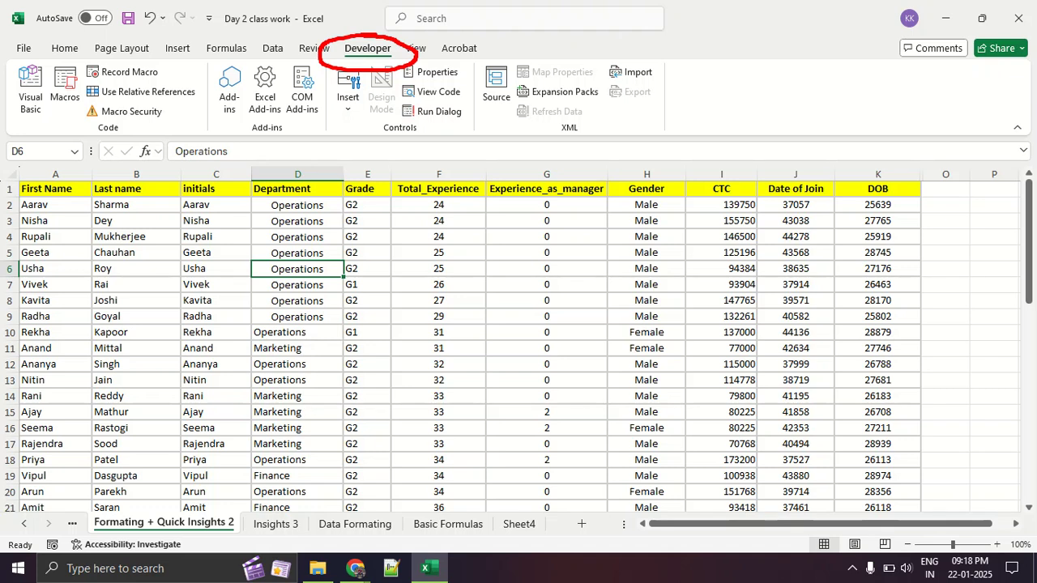
pyautogui.press('Escape')
# Step: Switch to Google Meet, look through the meeting's participant list and open the chat briefly, and return to the Excel workbook
pyautogui.hotkey('alt', 'Tab')
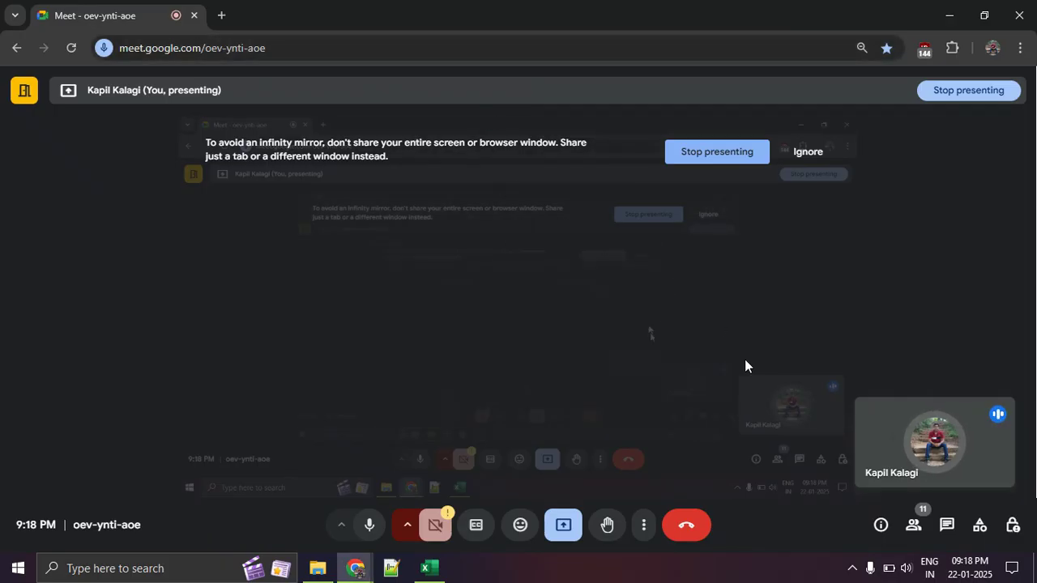
pyautogui.click(915, 529)
pyautogui.scroll(-3, 898, 417)
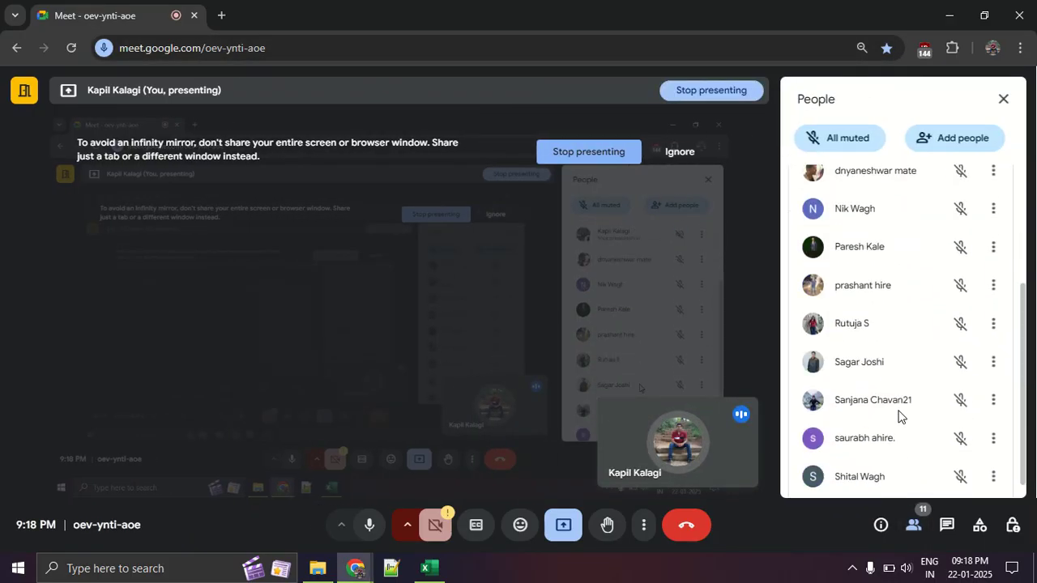
pyautogui.scroll(3, 898, 416)
pyautogui.scroll(-3, 898, 416)
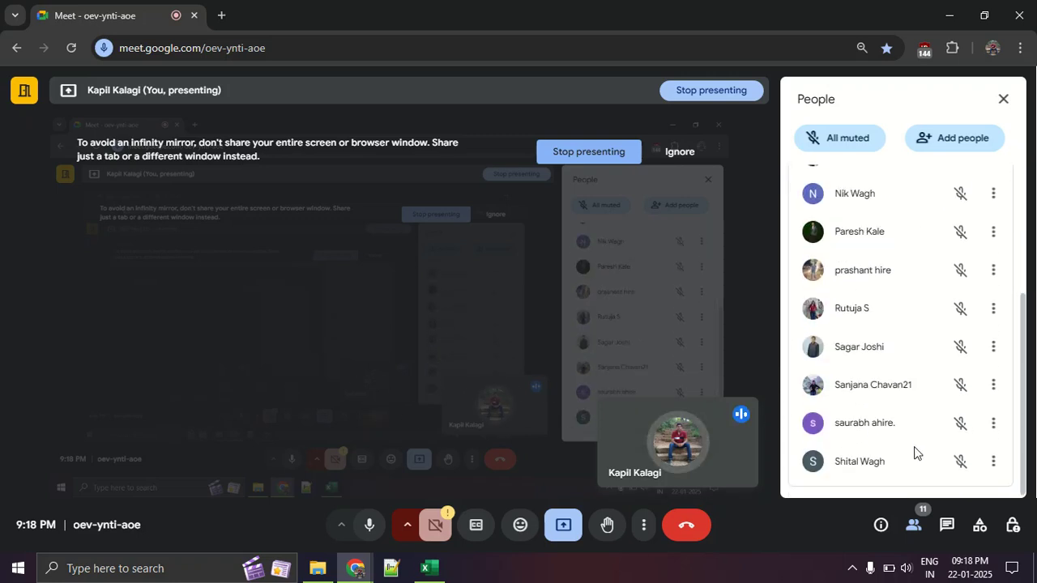
pyautogui.click(946, 525)
pyautogui.click(948, 525)
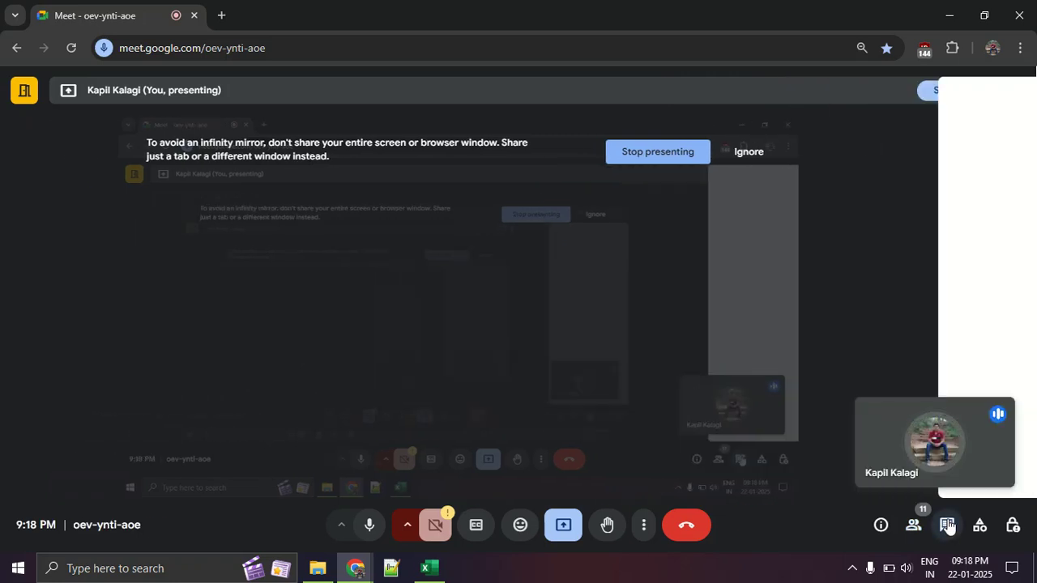
pyautogui.click(916, 526)
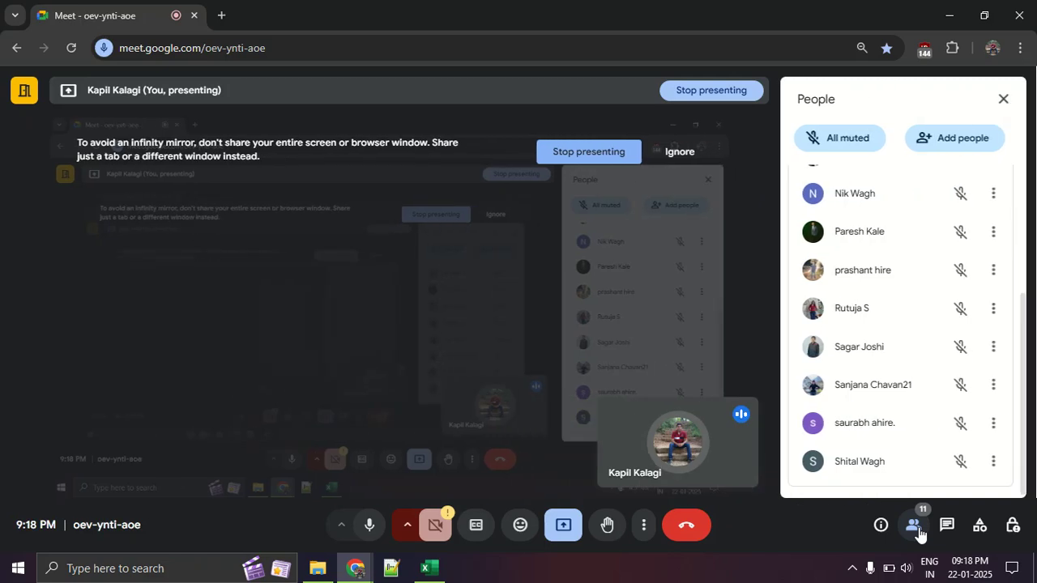
pyautogui.click(915, 526)
pyautogui.hotkey('alt', 'Tab')
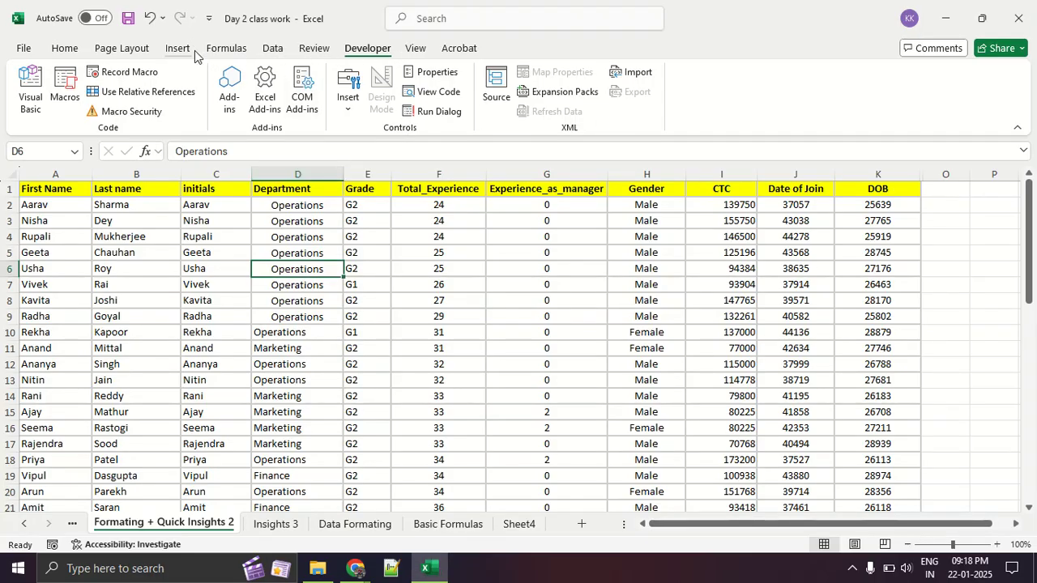
# Step: Switch to Google Meet, view the participant list in full screen, leave full screen and return to the Excel workbook
pyautogui.hotkey('alt', 'Tab')
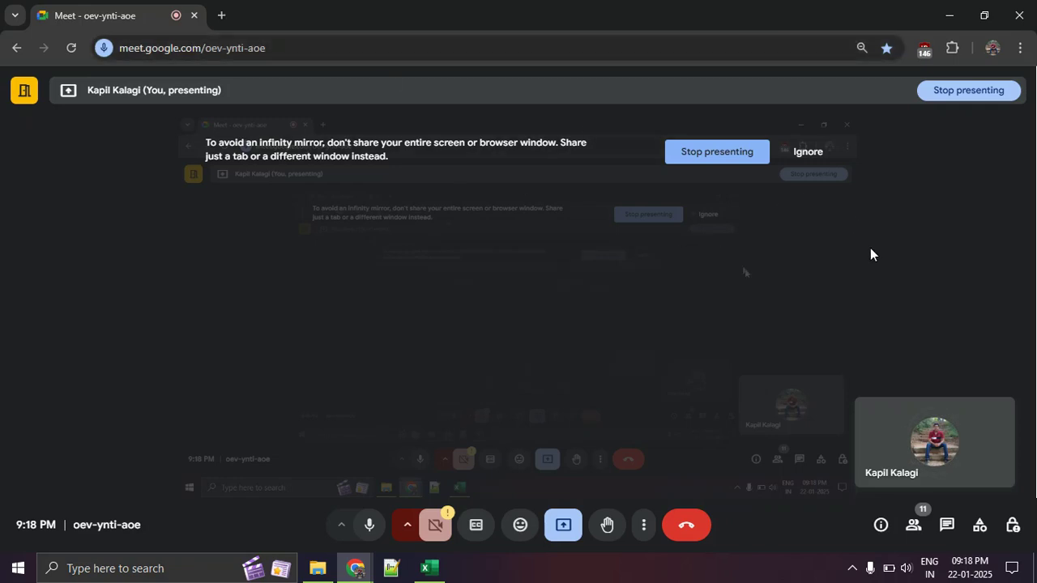
pyautogui.click(643, 525)
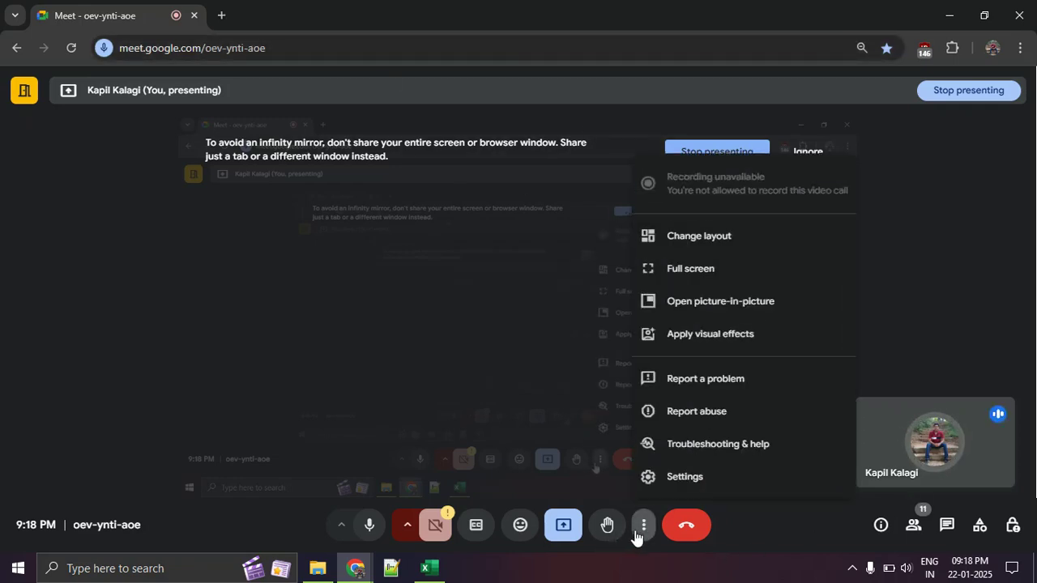
pyautogui.click(712, 269)
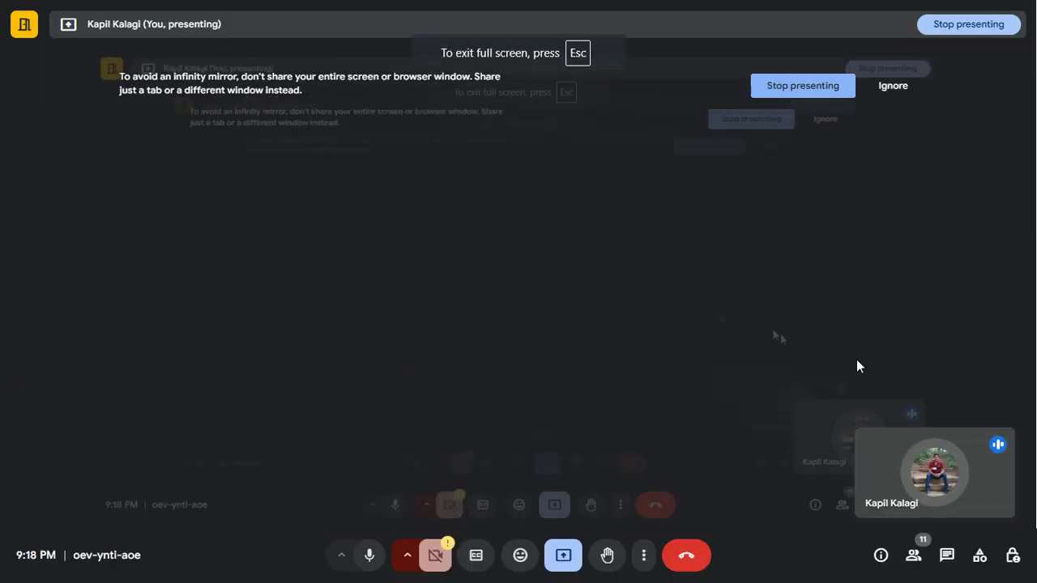
pyautogui.click(916, 557)
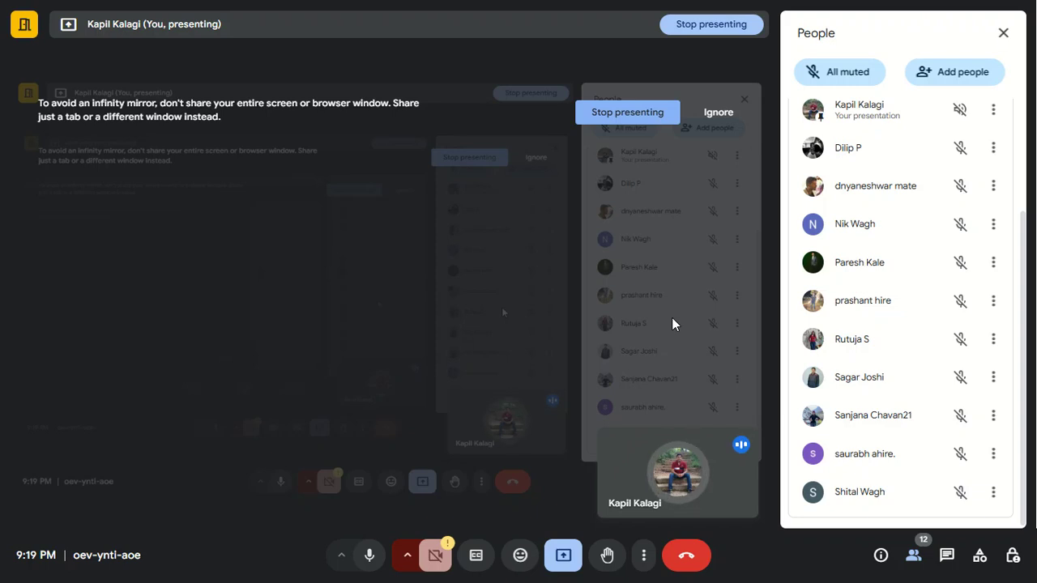
pyautogui.press('F11')
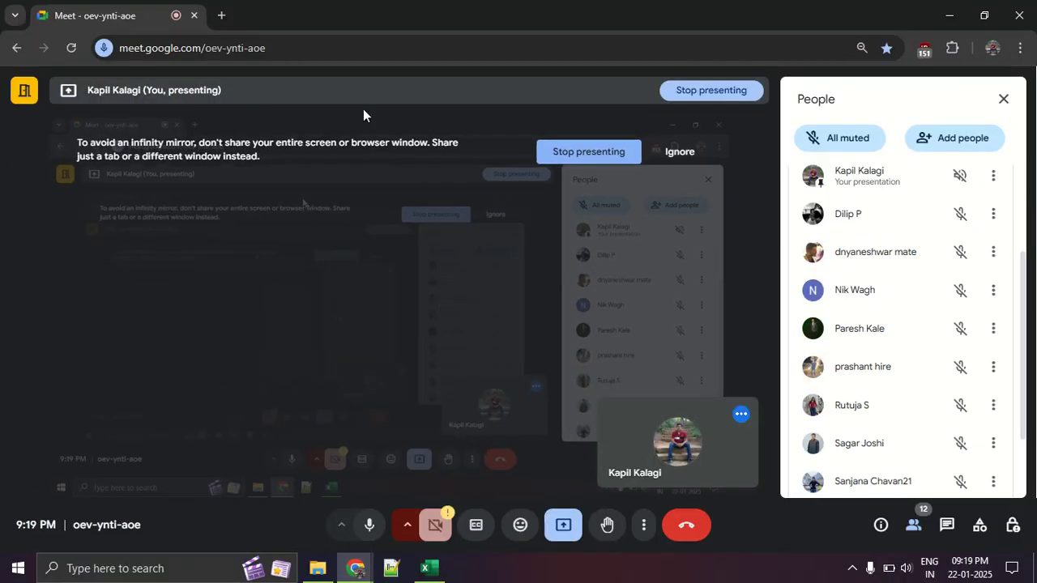
pyautogui.hotkey('alt', 'Tab')
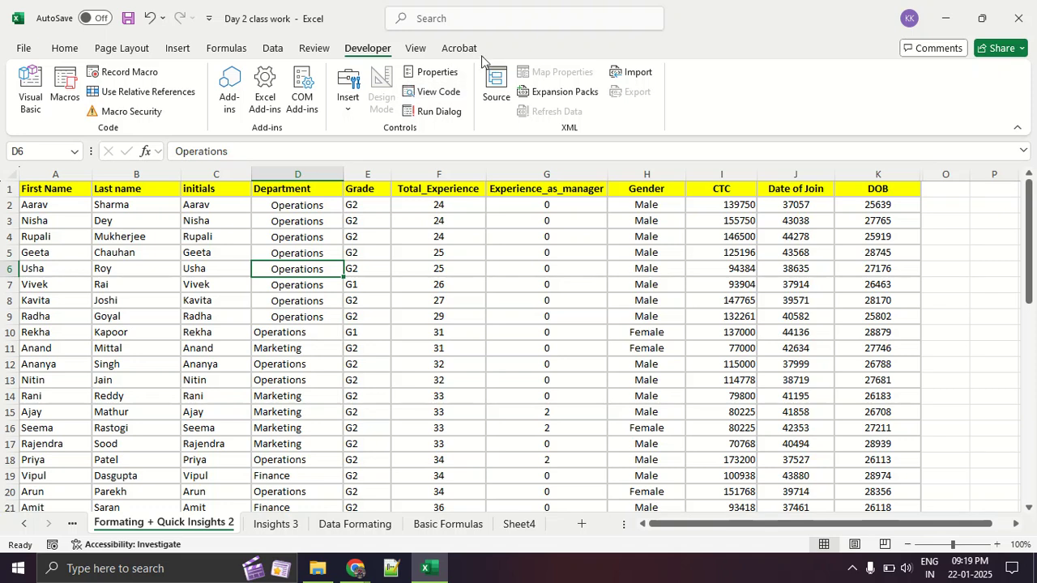
# Step: Mark the Acrobat heading in a temporary red annotation and clear it
pyautogui.hotkey('ctrl', '2')
pyautogui.moveTo(510, 43)
pyautogui.mouseDown()
pyautogui.moveTo(457, 51)
pyautogui.moveTo(473, 44)
pyautogui.mouseUp()
pyautogui.press('Escape')
# Step: Undo the last three changes to the Department column's formatting and select cell D12
pyautogui.click(332, 378)
pyautogui.hotkey('ctrl', 'z')
pyautogui.hotkey('ctrl', 'z')
pyautogui.hotkey('ctrl', 'z')
pyautogui.click(331, 369)
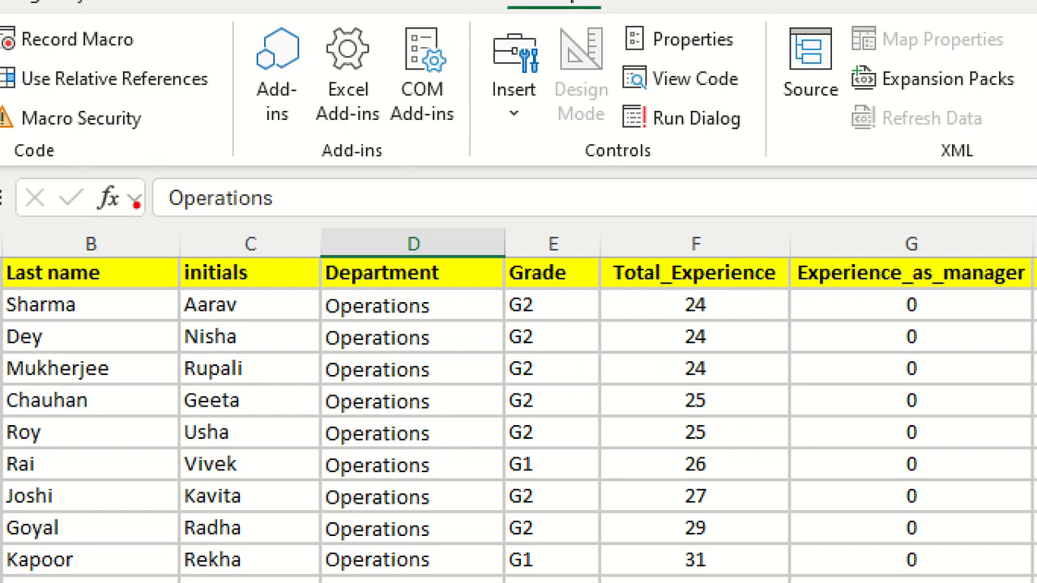
# Step: Mark the formula bar in temporary red annotations in a magnified view and clear them
pyautogui.moveTo(130, 152); pyautogui.dragTo(855, 238)
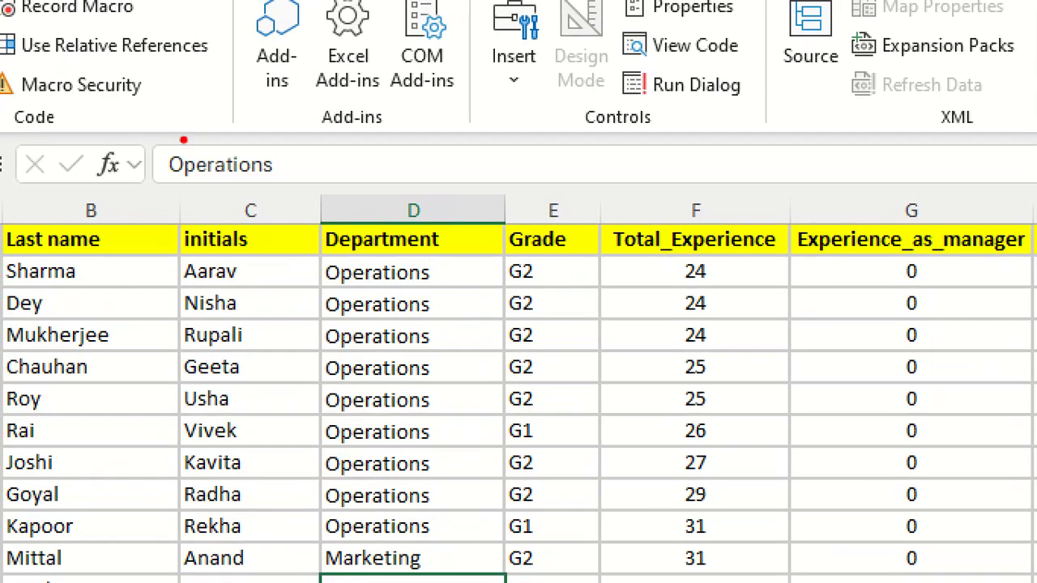
pyautogui.moveTo(230, 127)
pyautogui.mouseDown()
pyautogui.moveTo(194, 130)
pyautogui.moveTo(765, 219)
pyautogui.moveTo(729, 97)
pyautogui.moveTo(5, 96)
pyautogui.mouseUp()
pyautogui.moveTo(174, 187); pyautogui.dragTo(319, 192)
pyautogui.press('Escape')
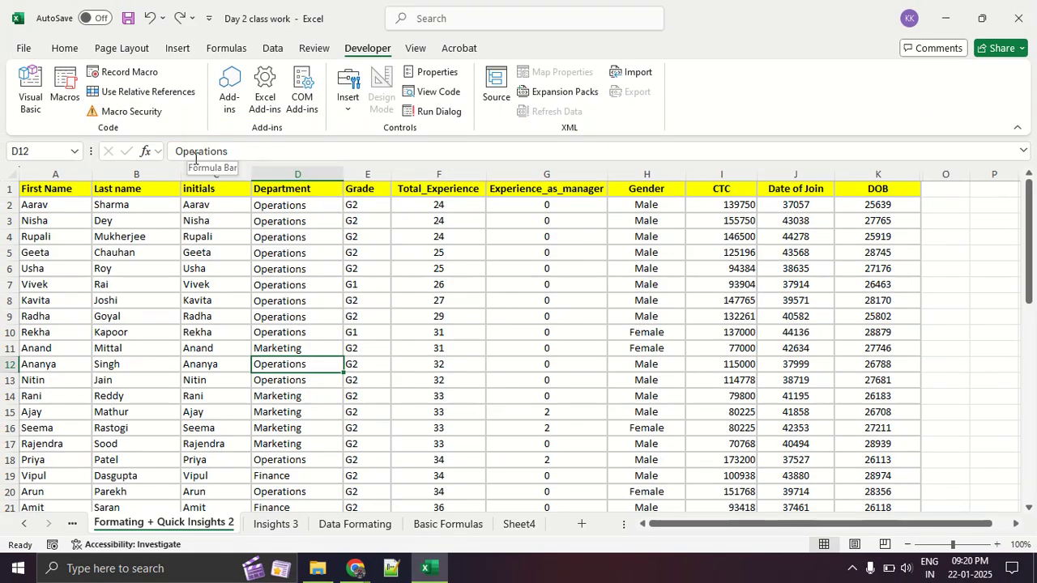
# Step: Display the Home commands, select empty cell O9, circle it in a temporary red annotation and clear it
pyautogui.click(66, 50)
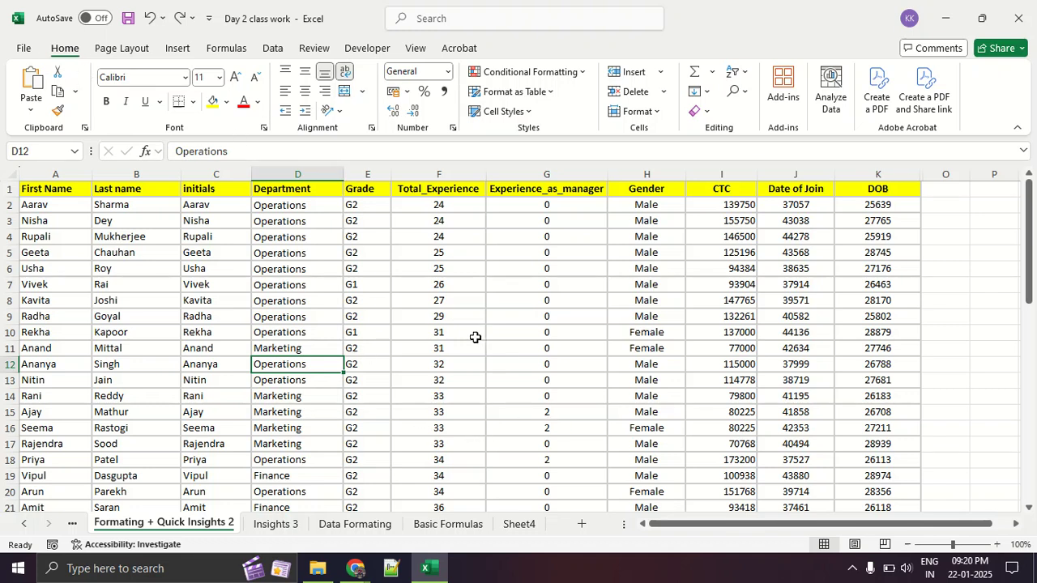
pyautogui.scroll(-2, 689, 421)
pyautogui.scroll(2, 753, 405)
pyautogui.click(945, 315)
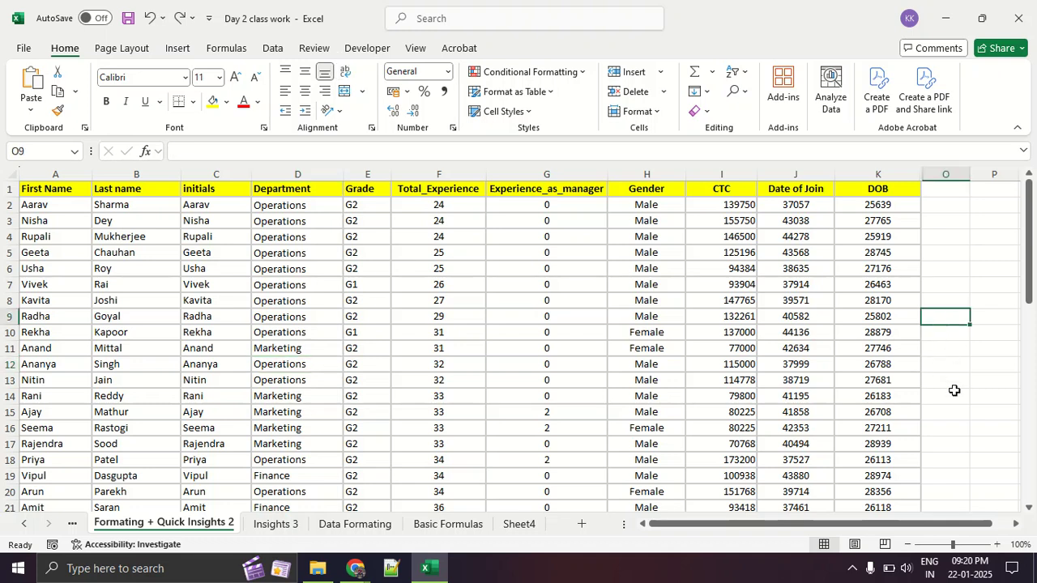
pyautogui.moveTo(988, 313)
pyautogui.mouseDown()
pyautogui.moveTo(917, 291)
pyautogui.moveTo(931, 339)
pyautogui.moveTo(1004, 296)
pyautogui.moveTo(994, 298)
pyautogui.mouseUp()
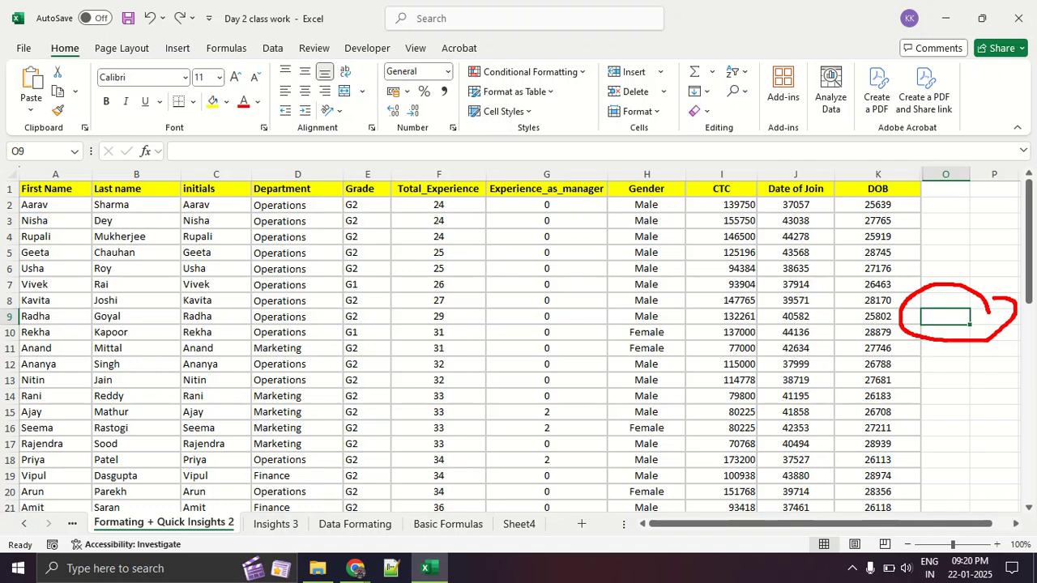
pyautogui.press('Escape')
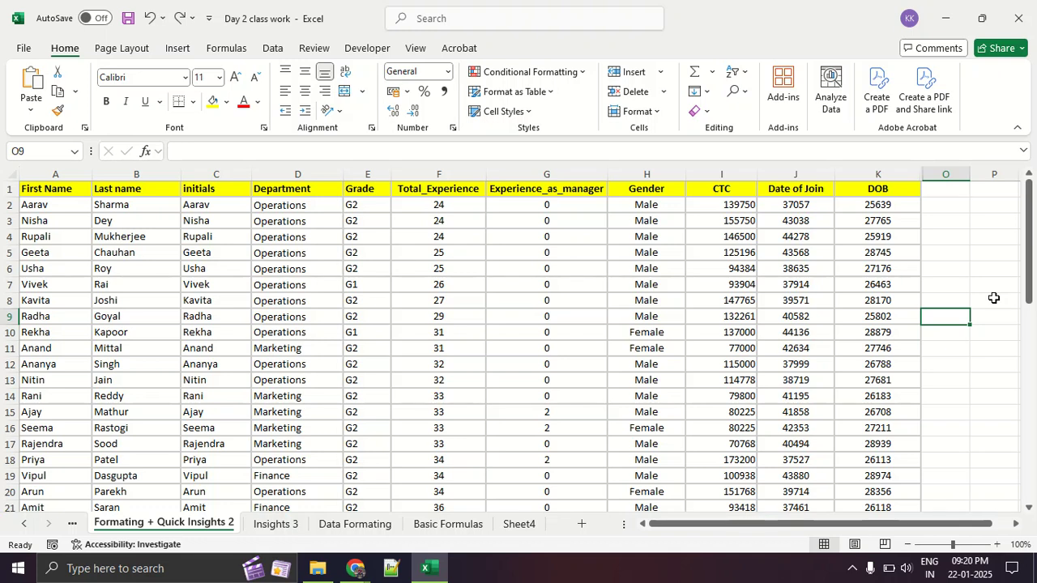
# Step: Select the range O4:O13, mark column O in a temporary red annotation and clear it
pyautogui.moveTo(945, 233); pyautogui.dragTo(955, 384)
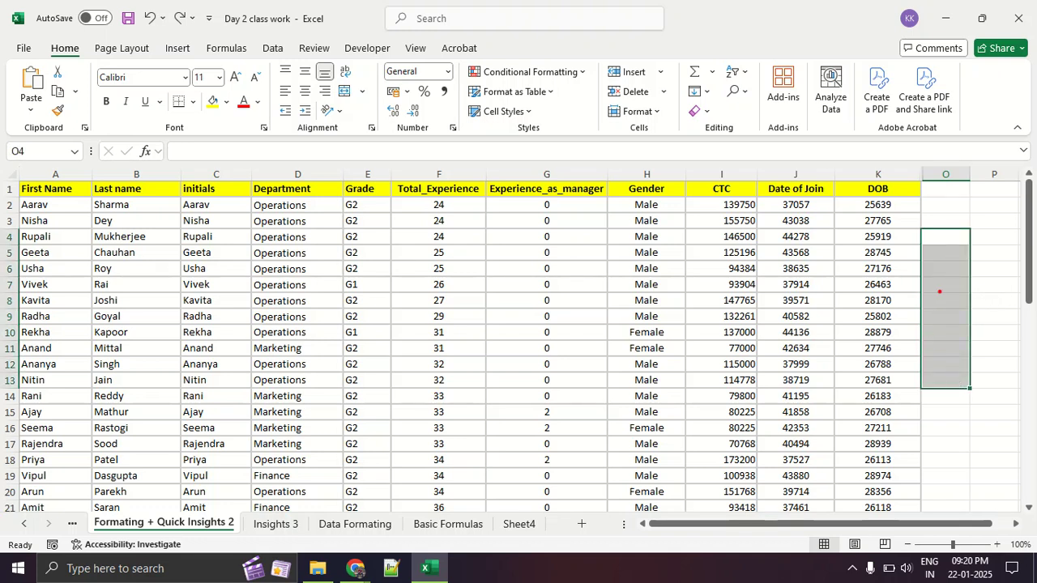
pyautogui.moveTo(952, 195)
pyautogui.mouseDown()
pyautogui.moveTo(960, 442)
pyautogui.moveTo(979, 410)
pyautogui.mouseUp()
pyautogui.press('Escape')
# Step: Select cell K6, mark rows and the Department column with temporary red lines and arrows, and clear them
pyautogui.click(910, 271)
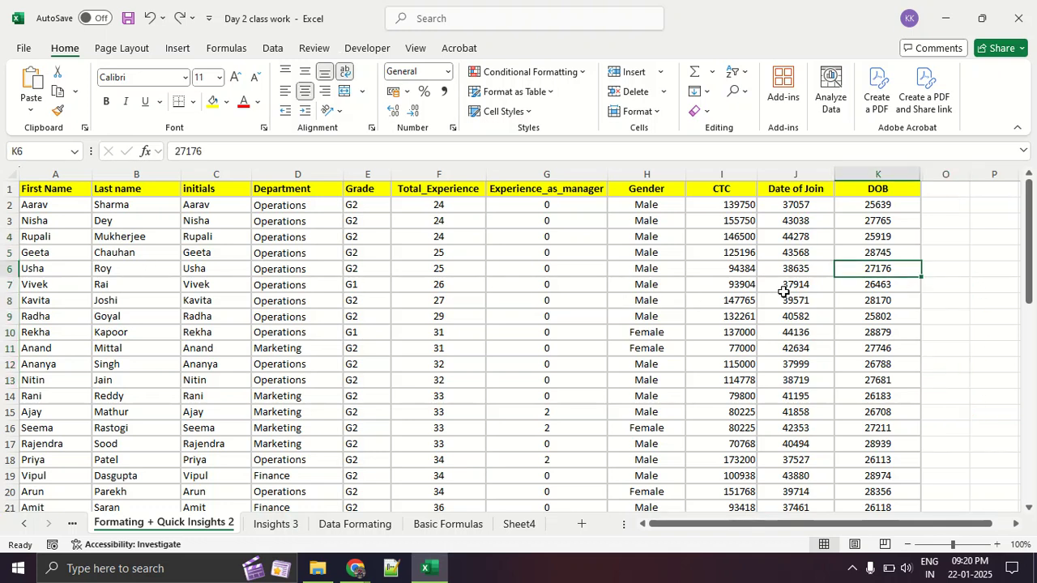
pyautogui.moveTo(941, 237)
pyautogui.mouseDown()
pyautogui.moveTo(965, 235)
pyautogui.moveTo(973, 253)
pyautogui.mouseUp()
pyautogui.moveTo(932, 278); pyautogui.dragTo(979, 280)
pyautogui.moveTo(923, 312)
pyautogui.mouseDown()
pyautogui.moveTo(973, 314)
pyautogui.moveTo(989, 337)
pyautogui.mouseUp()
pyautogui.moveTo(924, 370); pyautogui.dragTo(1031, 374)
pyautogui.moveTo(102, 383)
pyautogui.mouseDown()
pyautogui.moveTo(697, 390)
pyautogui.moveTo(596, 411)
pyautogui.mouseUp()
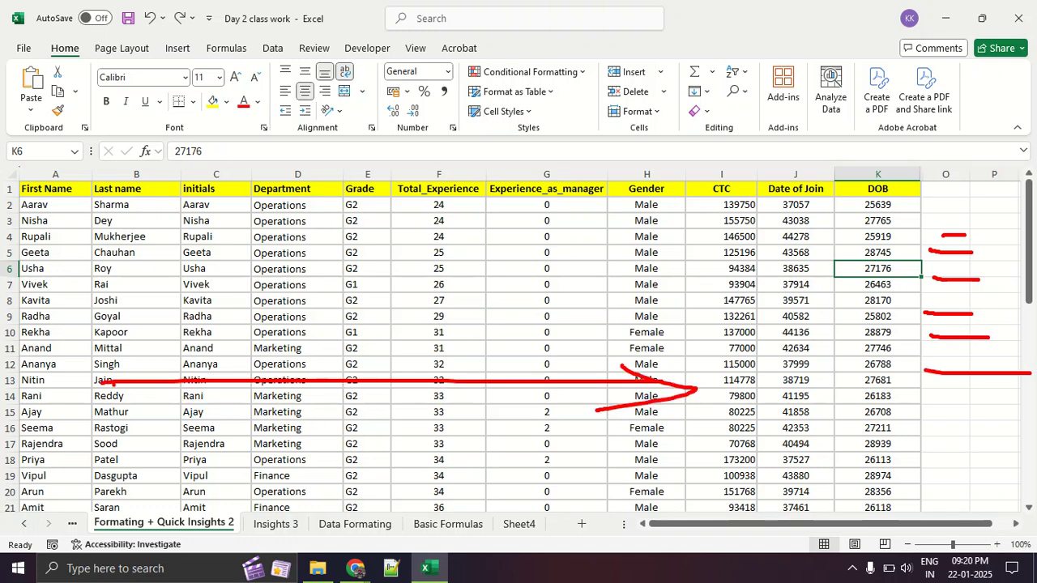
pyautogui.moveTo(301, 188); pyautogui.dragTo(322, 437)
pyautogui.moveTo(323, 438); pyautogui.dragTo(340, 415)
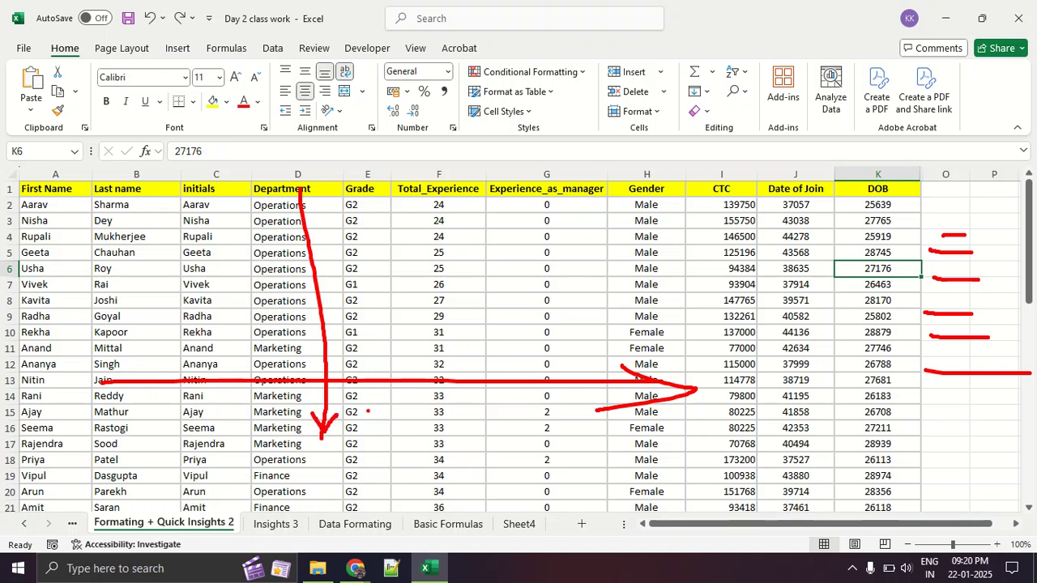
pyautogui.press('Escape')
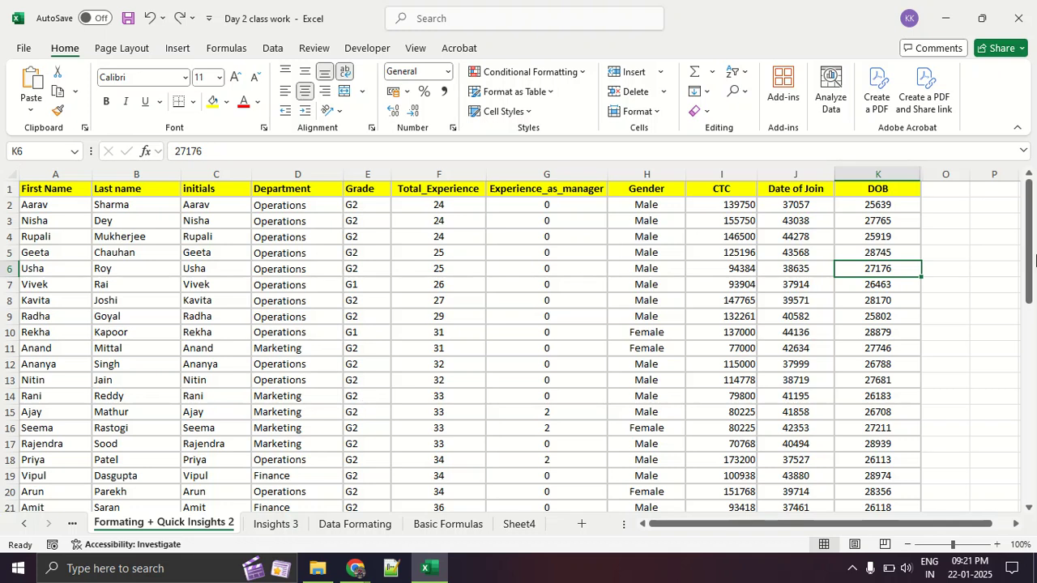
# Step: Select empty cell P7, mark it and the Name Box in temporary red annotations, and clear them
pyautogui.click(971, 283)
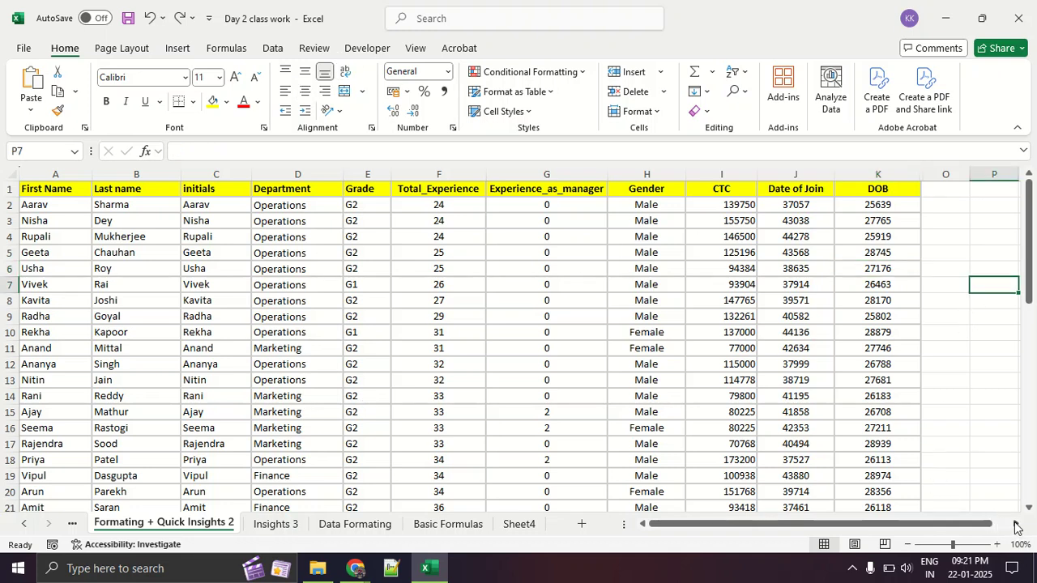
pyautogui.click(1016, 524)
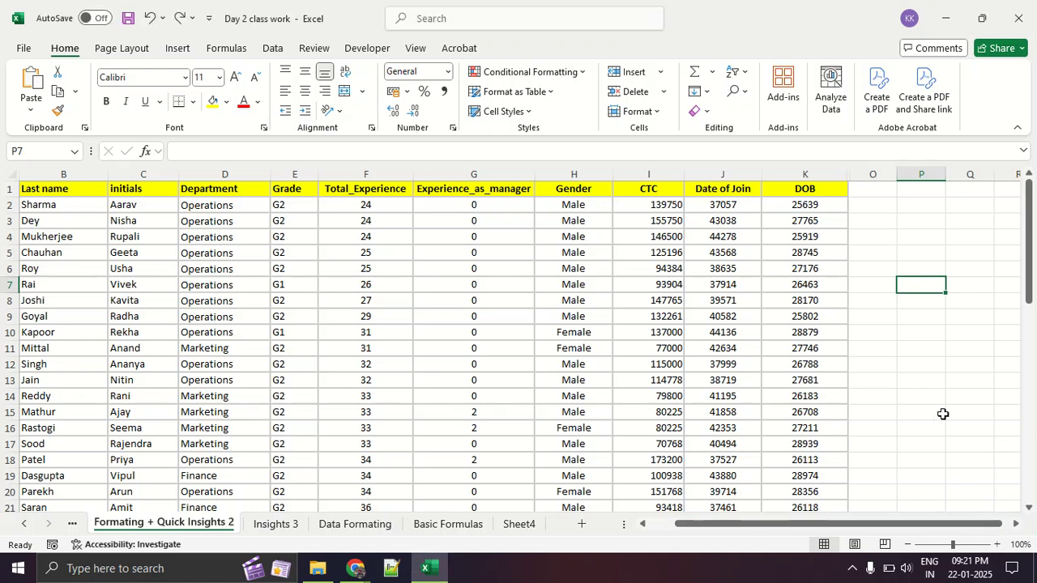
pyautogui.moveTo(964, 278)
pyautogui.mouseDown()
pyautogui.moveTo(870, 285)
pyautogui.moveTo(1005, 290)
pyautogui.moveTo(982, 282)
pyautogui.mouseUp()
pyautogui.moveTo(869, 304)
pyautogui.mouseDown()
pyautogui.moveTo(175, 232)
pyautogui.moveTo(51, 168)
pyautogui.moveTo(29, 154)
pyautogui.moveTo(29, 140)
pyautogui.moveTo(2, 156)
pyautogui.moveTo(161, 172)
pyautogui.moveTo(19, 109)
pyautogui.mouseUp()
pyautogui.press('Escape')
pyautogui.hotkey('ctrl', '1')
pyautogui.click(65, 146)
pyautogui.press('Escape')
# Step: Select cell C4, link it to its Name Box reference with red circles and a line in a magnified view, and clear them
pyautogui.click(136, 242)
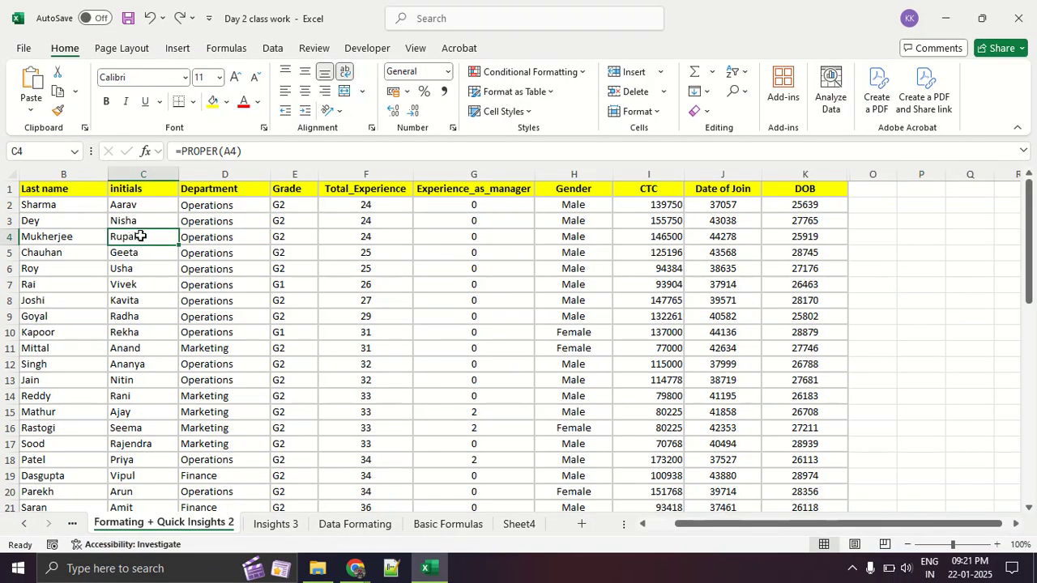
pyautogui.hotkey('ctrl', '1')
pyautogui.moveTo(413, 229)
pyautogui.mouseDown()
pyautogui.moveTo(293, 227)
pyautogui.moveTo(302, 197)
pyautogui.mouseUp()
pyautogui.moveTo(237, 243)
pyautogui.mouseDown()
pyautogui.moveTo(188, 176)
pyautogui.moveTo(69, 119)
pyautogui.moveTo(37, 154)
pyautogui.moveTo(55, 82)
pyautogui.mouseUp()
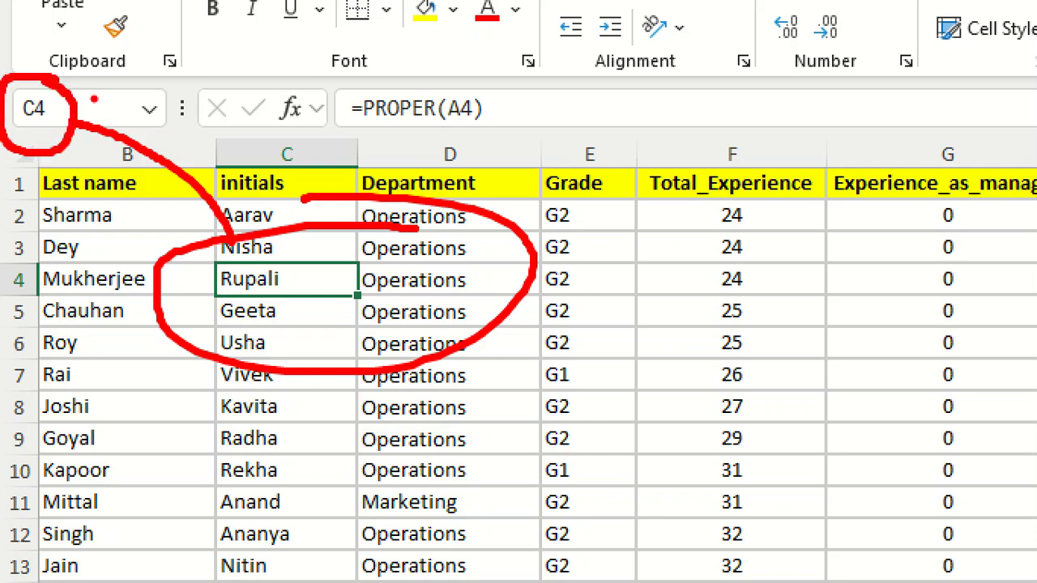
pyautogui.press('Escape')
# Step: Select cell G12, circle its content in the formula bar in a temporary red annotation, and clear it
pyautogui.click(495, 367)
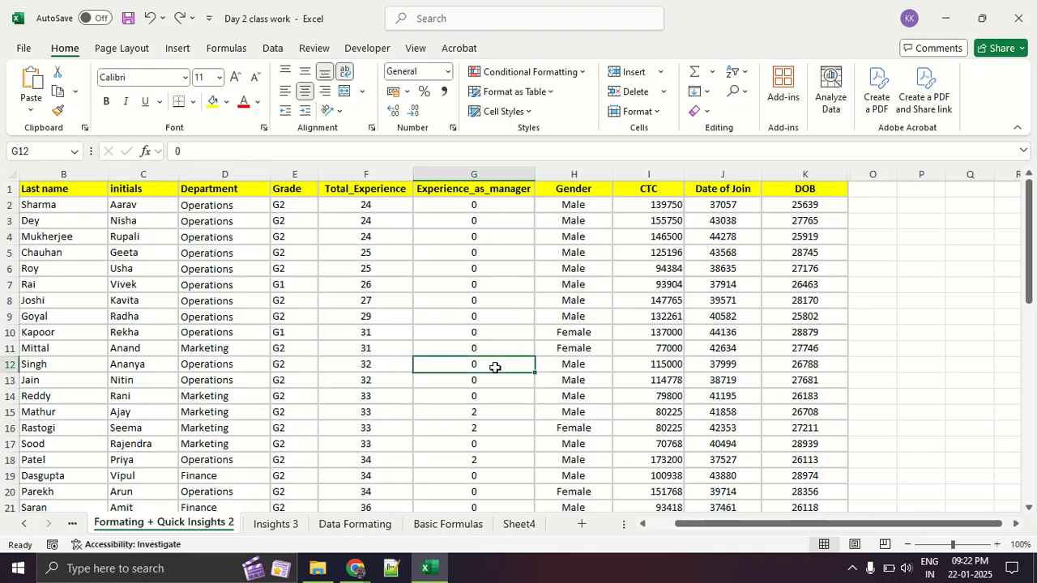
pyautogui.hotkey('alt', 'Tab')
pyautogui.hotkey('alt', 'Tab')
pyautogui.moveTo(236, 149)
pyautogui.mouseDown()
pyautogui.moveTo(170, 160)
pyautogui.moveTo(184, 140)
pyautogui.mouseUp()
pyautogui.press('Escape')
# Step: Select cell I5, mark its Name Box reference and formula bar value in temporary red annotations, and clear them
pyautogui.click(655, 254)
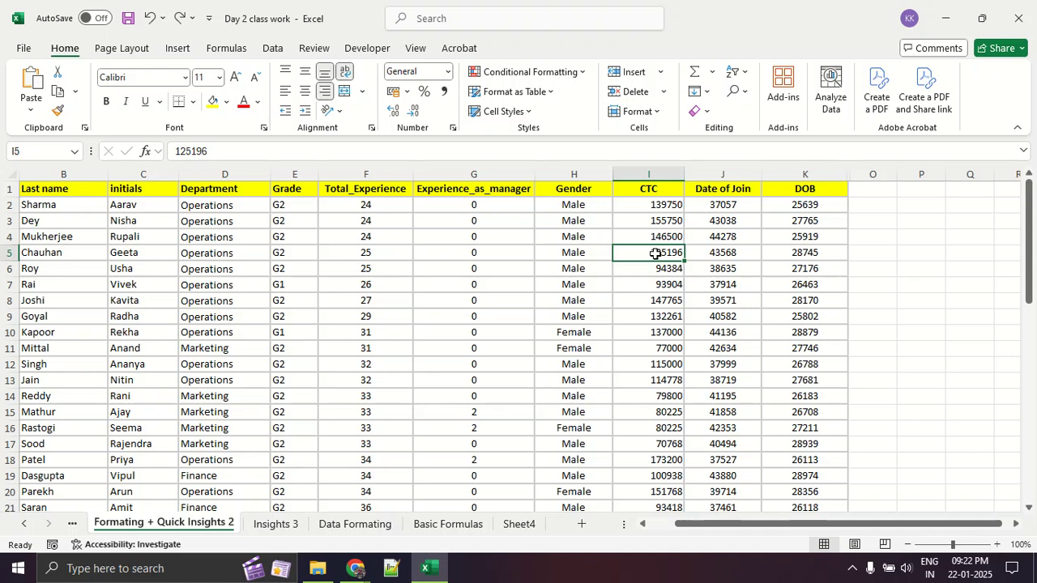
pyautogui.moveTo(25, 135)
pyautogui.mouseDown()
pyautogui.moveTo(8, 144)
pyautogui.moveTo(48, 154)
pyautogui.moveTo(24, 138)
pyautogui.mouseUp()
pyautogui.moveTo(207, 142)
pyautogui.mouseDown()
pyautogui.moveTo(229, 167)
pyautogui.moveTo(203, 140)
pyautogui.mouseUp()
pyautogui.press('Escape')
# Step: Build the formula =J4+K4 in cell P4 by referencing the Date of Join and DOB cells of row 4
pyautogui.click(924, 235)
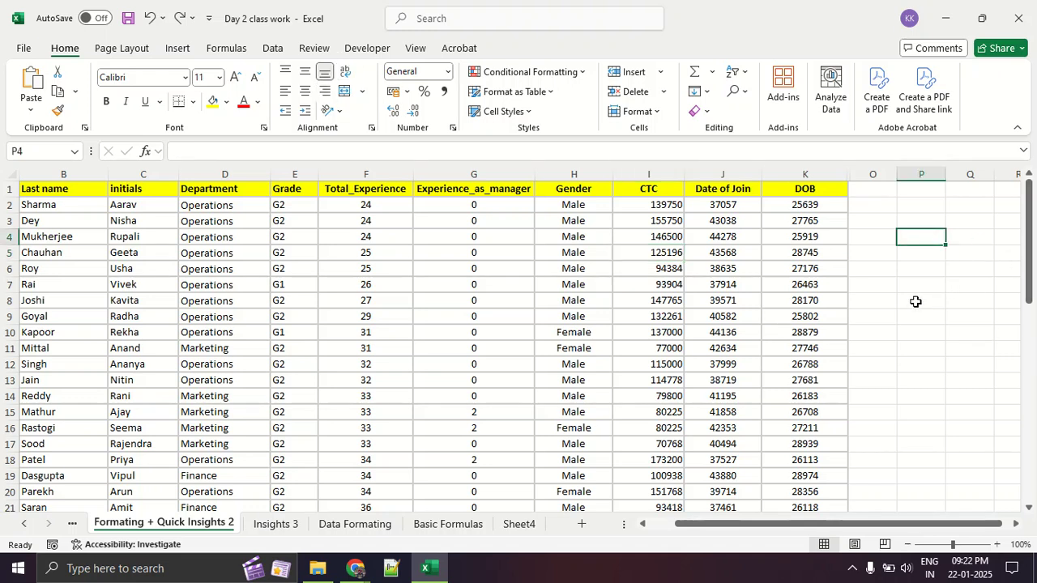
pyautogui.write('=')
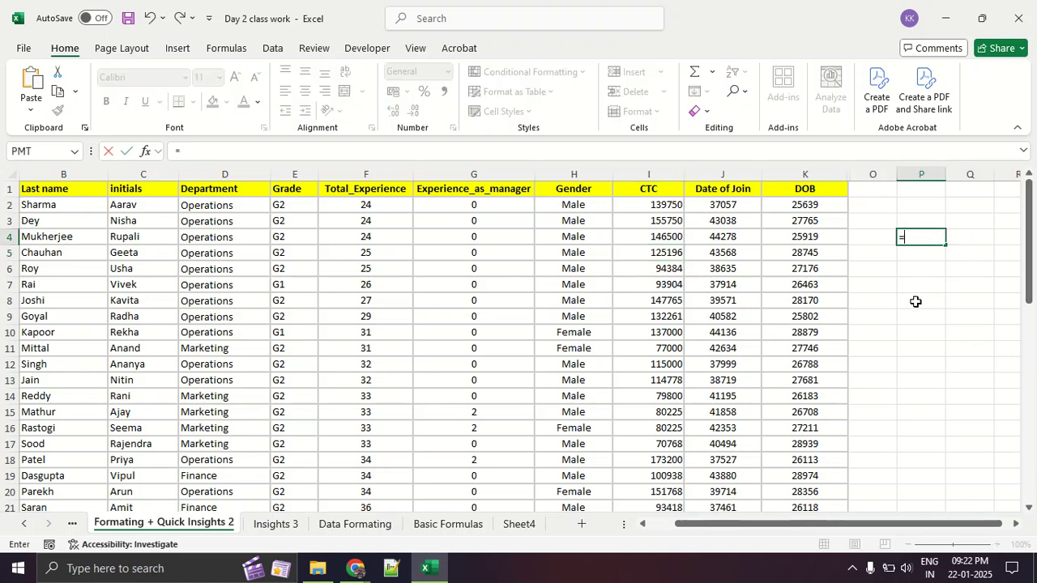
pyautogui.click(744, 237)
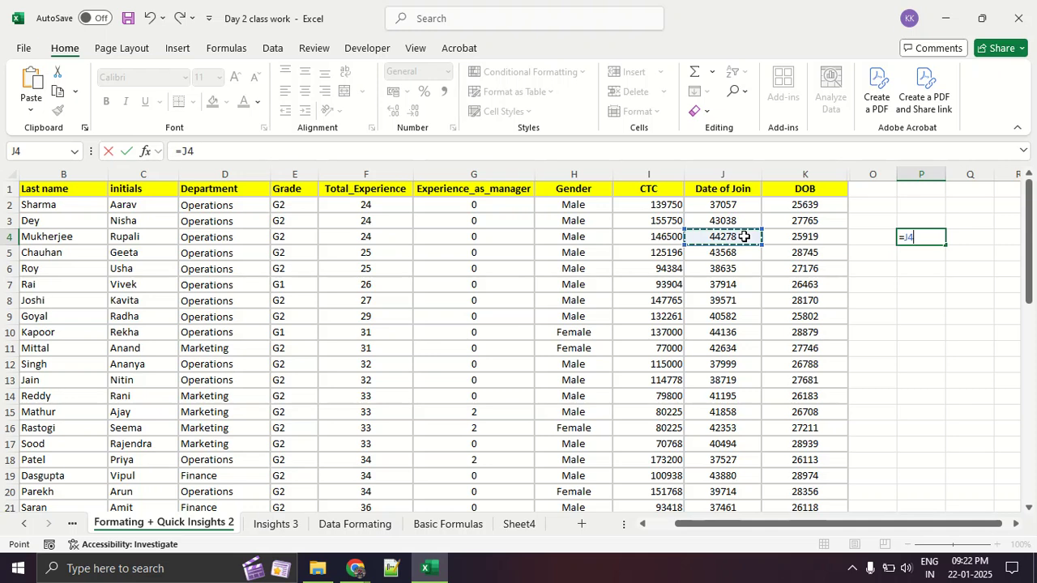
pyautogui.write('+')
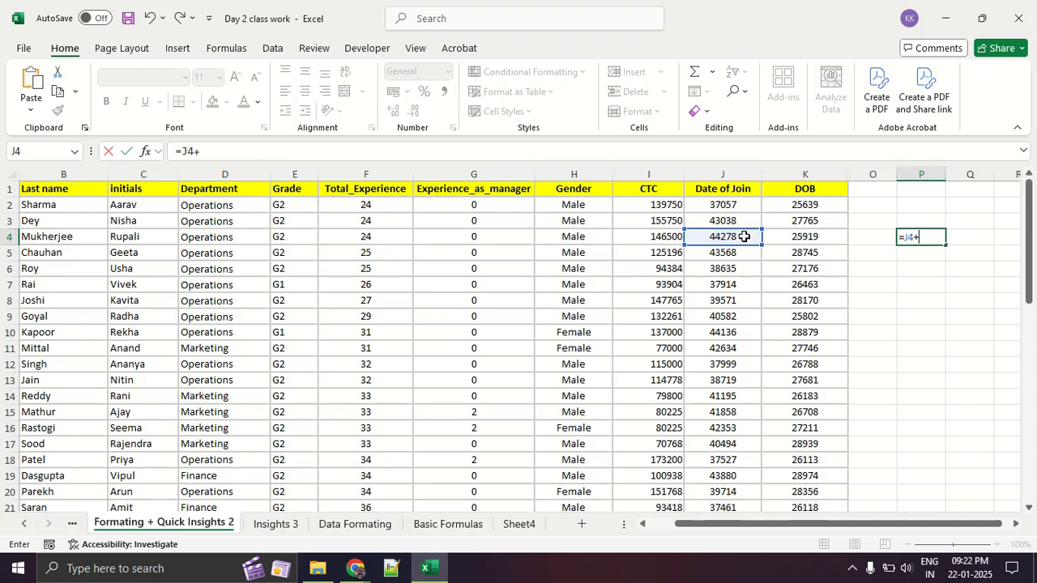
pyautogui.click(818, 236)
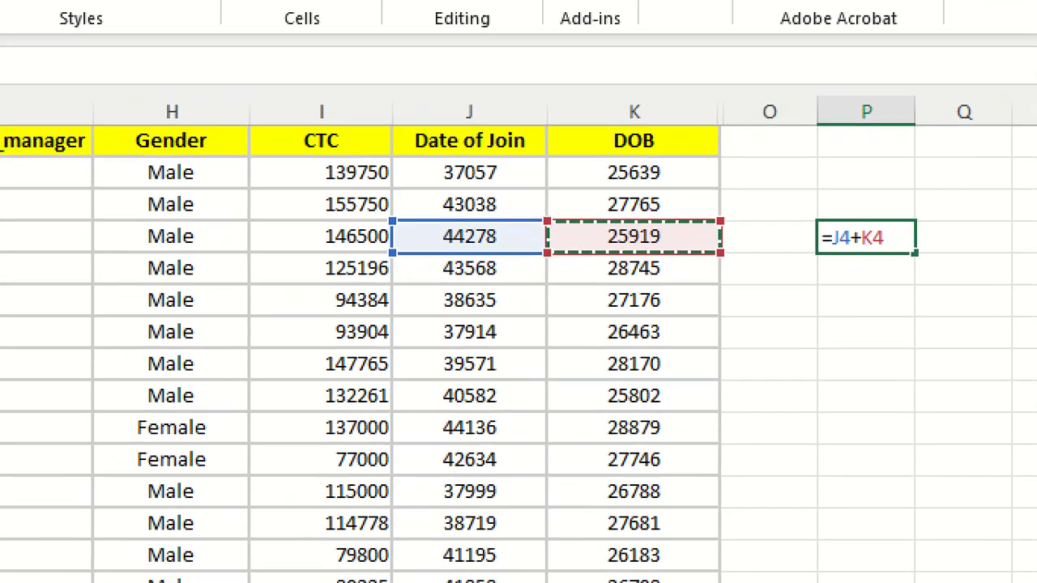
# Step: Mark the formula in P4, its referenced column J and row 4, and the Name Box in temporary red annotations, and clear them
pyautogui.hotkey('ctrl', '2')
pyautogui.click(891, 234)
pyautogui.moveTo(796, 251); pyautogui.dragTo(937, 251)
pyautogui.moveTo(741, 298); pyautogui.dragTo(982, 299)
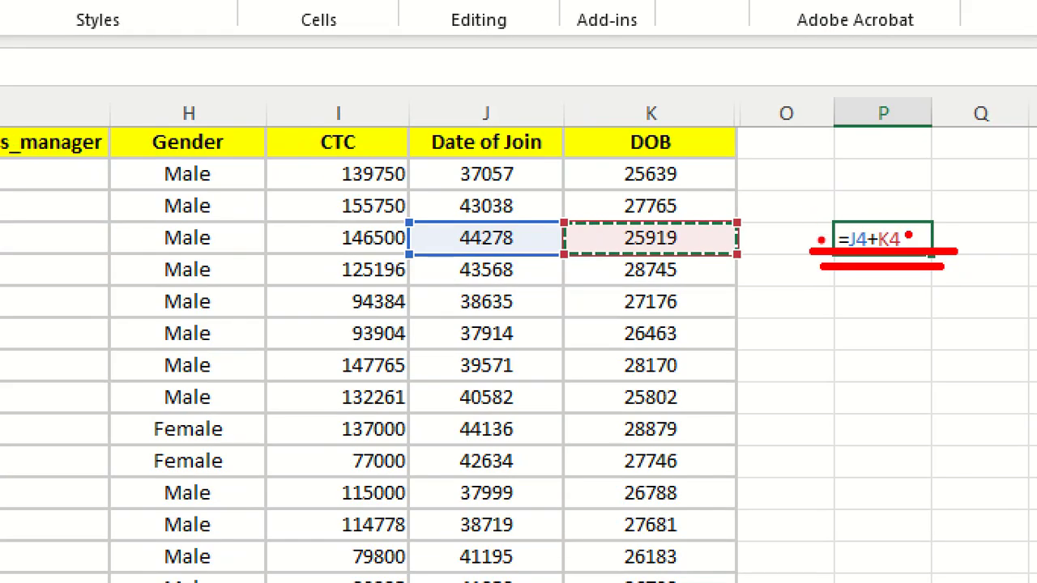
pyautogui.moveTo(502, 96)
pyautogui.mouseDown()
pyautogui.moveTo(466, 114)
pyautogui.moveTo(427, 296)
pyautogui.moveTo(420, 580)
pyautogui.moveTo(522, 446)
pyautogui.moveTo(535, 150)
pyautogui.moveTo(490, 98)
pyautogui.mouseUp()
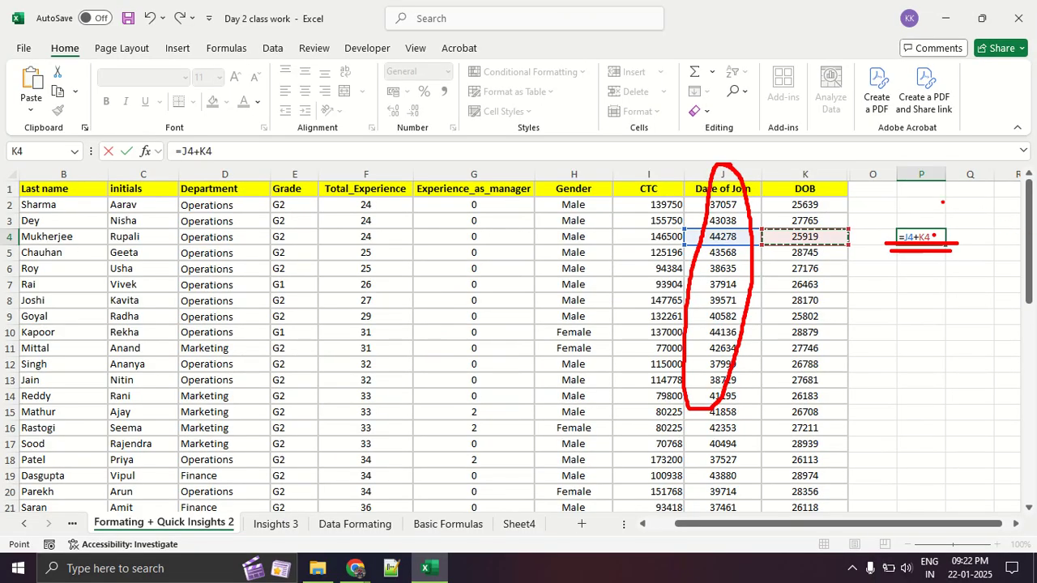
pyautogui.moveTo(800, 252); pyautogui.dragTo(873, 259)
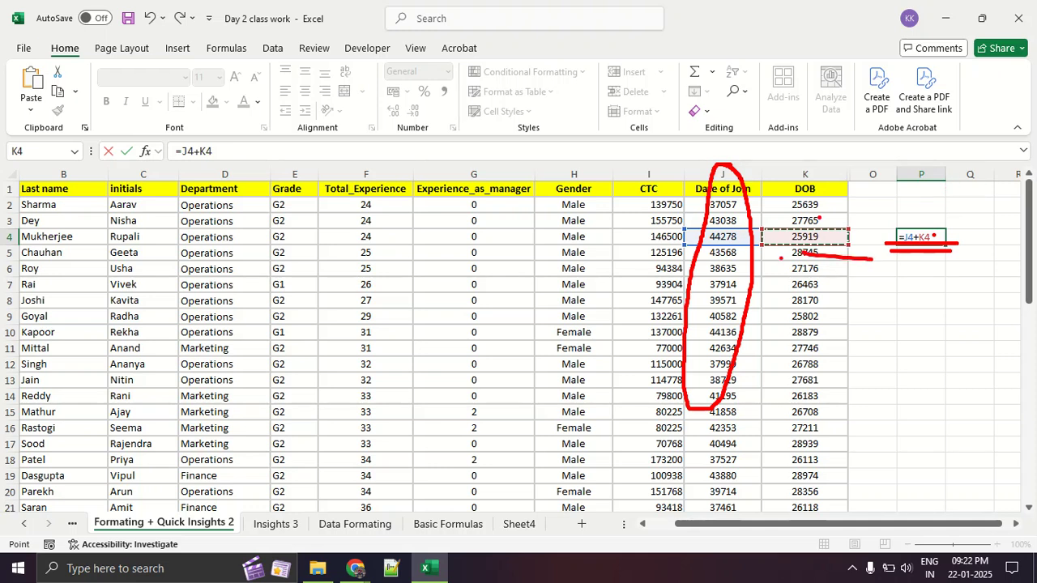
pyautogui.moveTo(687, 240)
pyautogui.mouseDown()
pyautogui.moveTo(24, 240)
pyautogui.moveTo(2, 250)
pyautogui.moveTo(30, 235)
pyautogui.mouseUp()
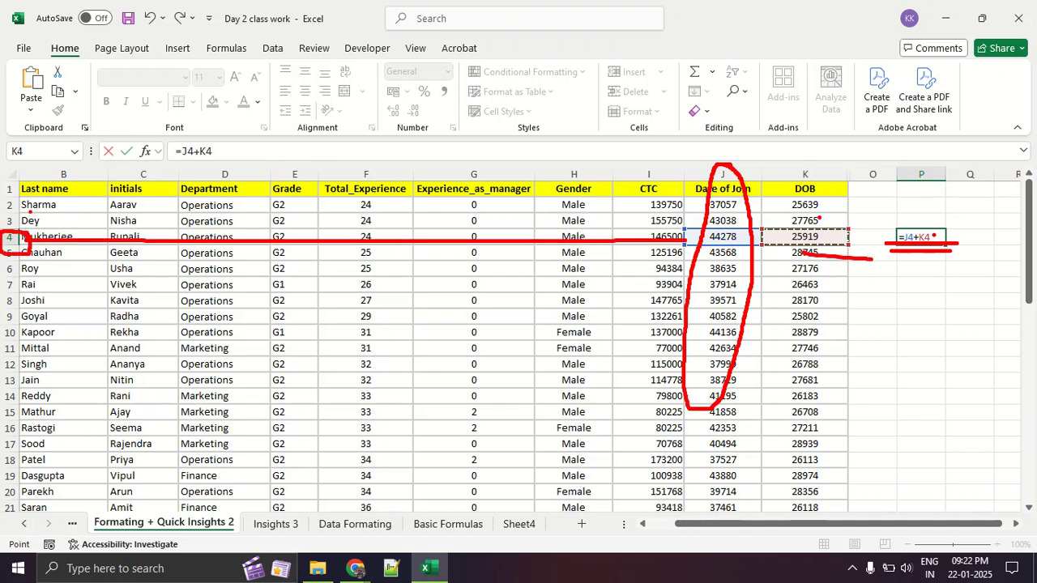
pyautogui.moveTo(50, 139)
pyautogui.mouseDown()
pyautogui.moveTo(32, 175)
pyautogui.moveTo(54, 147)
pyautogui.mouseUp()
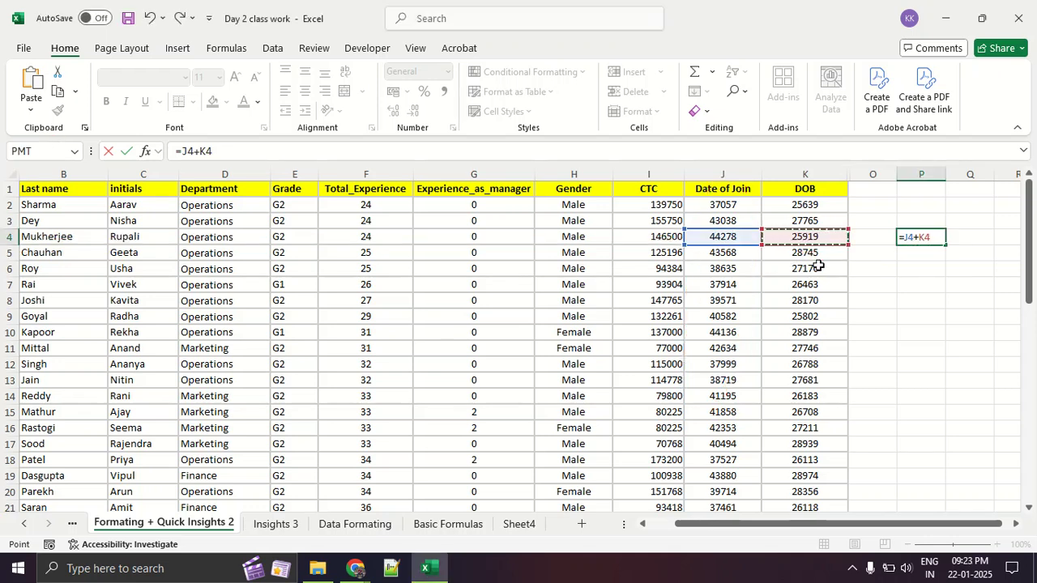
# Step: Commit the formula in cell P4, reselect the cell and delete its content
pyautogui.press('Return')
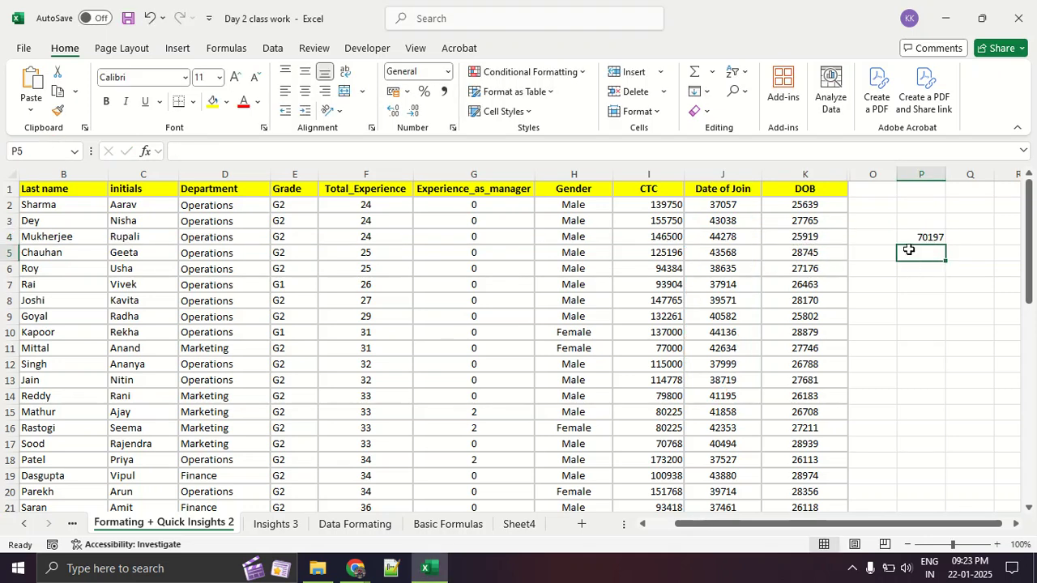
pyautogui.click(913, 236)
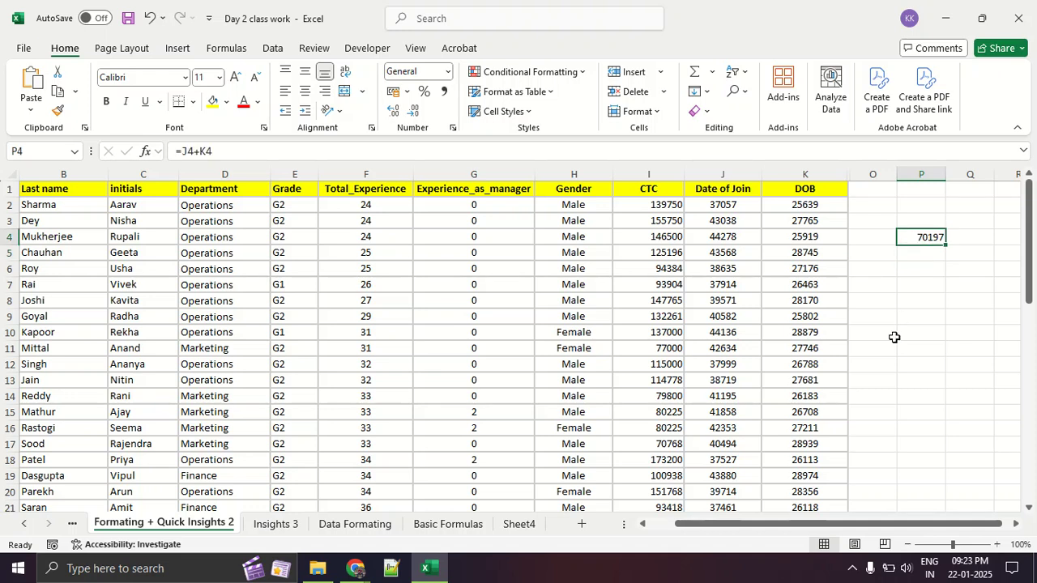
pyautogui.press('Delete')
# Step: Select row 6 and column O together, circle their headings and intersection at O6 in temporary red annotations, and clear them
pyautogui.click(895, 337)
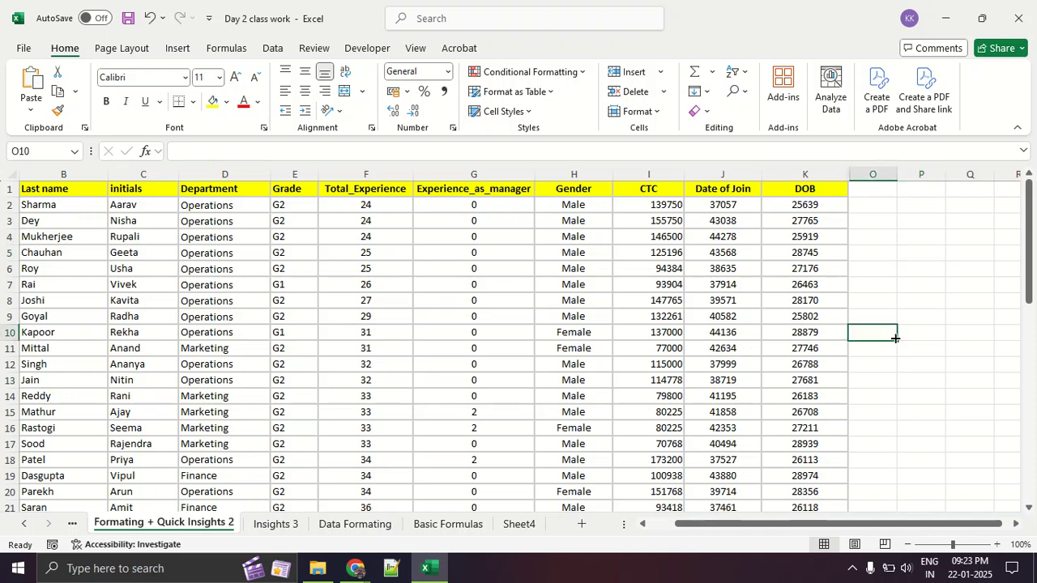
pyautogui.click(894, 267)
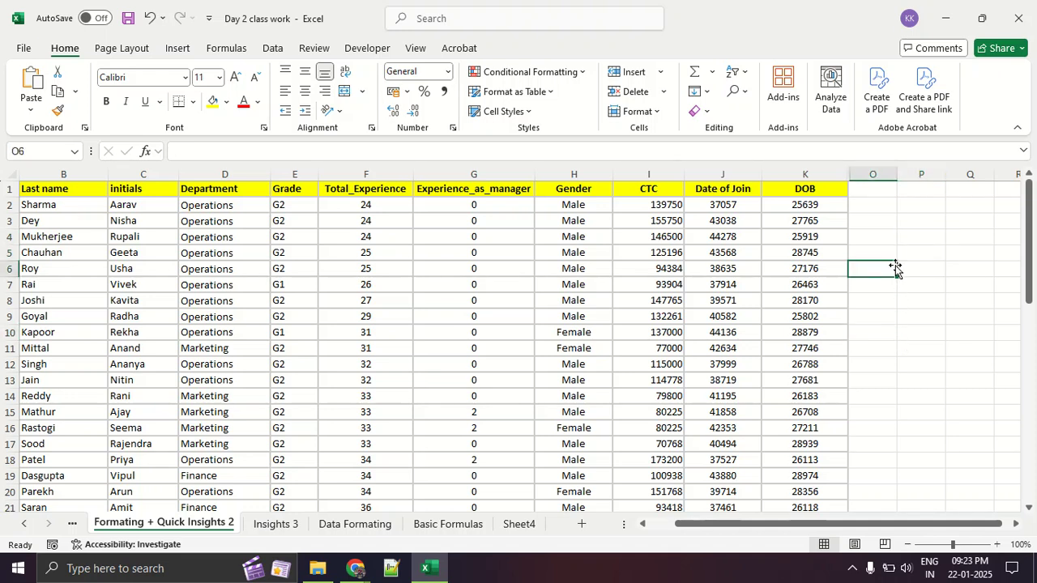
pyautogui.click(8, 268)
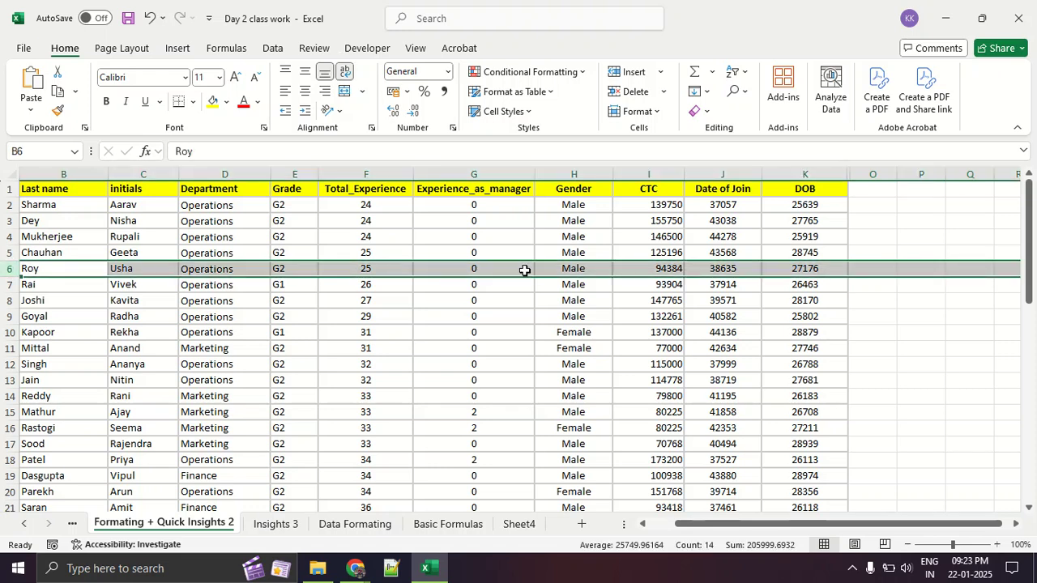
pyautogui.keyDown('ctrl'); pyautogui.click(872, 170); pyautogui.keyUp('ctrl')
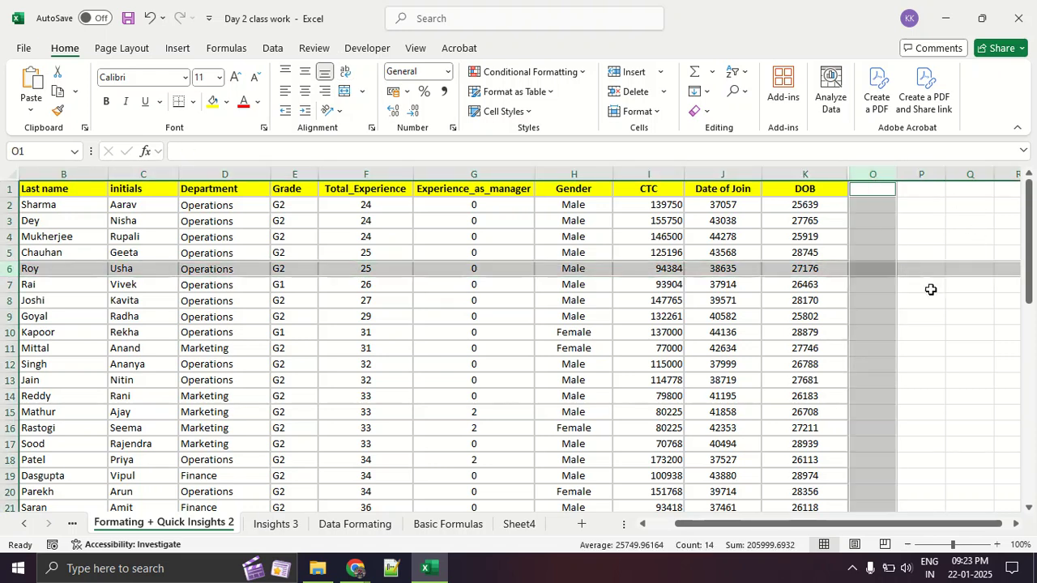
pyautogui.moveTo(909, 266)
pyautogui.mouseDown()
pyautogui.moveTo(857, 255)
pyautogui.moveTo(906, 282)
pyautogui.moveTo(911, 261)
pyautogui.mouseUp()
pyautogui.moveTo(891, 161)
pyautogui.mouseDown()
pyautogui.moveTo(867, 174)
pyautogui.moveTo(906, 170)
pyautogui.mouseUp()
pyautogui.moveTo(25, 257); pyautogui.dragTo(49, 259)
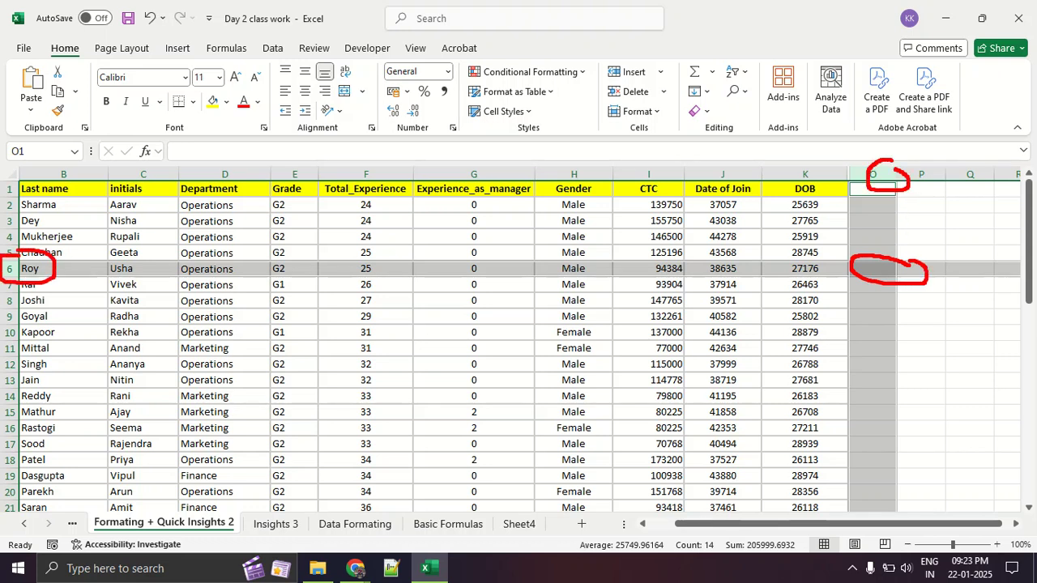
pyautogui.press('Escape')
# Step: Select cell O6, highlight its reference in the Name Box, and draw temporary red annotations and clear them
pyautogui.click(988, 335)
pyautogui.click(875, 273)
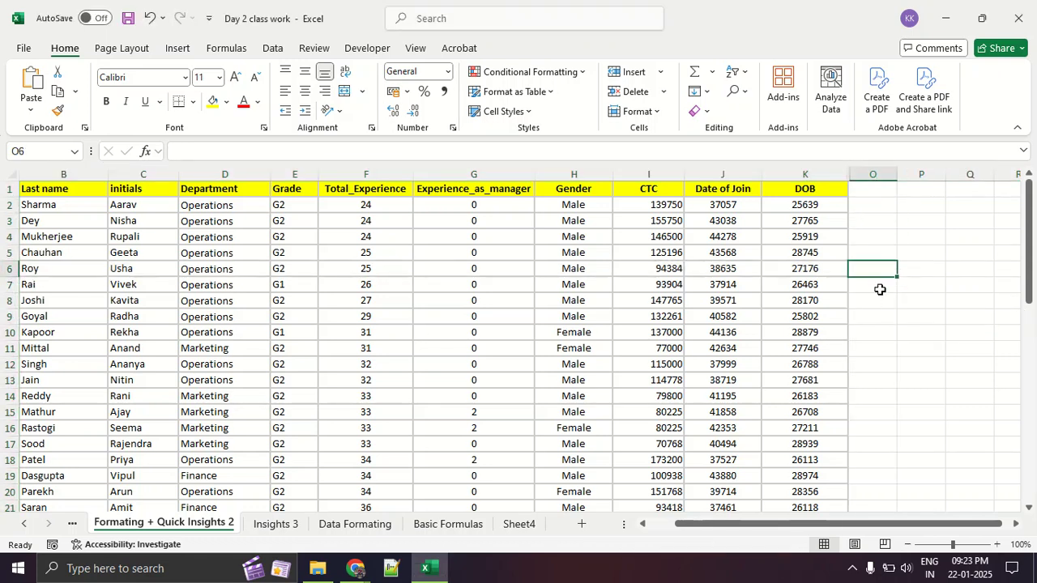
pyautogui.click(31, 154)
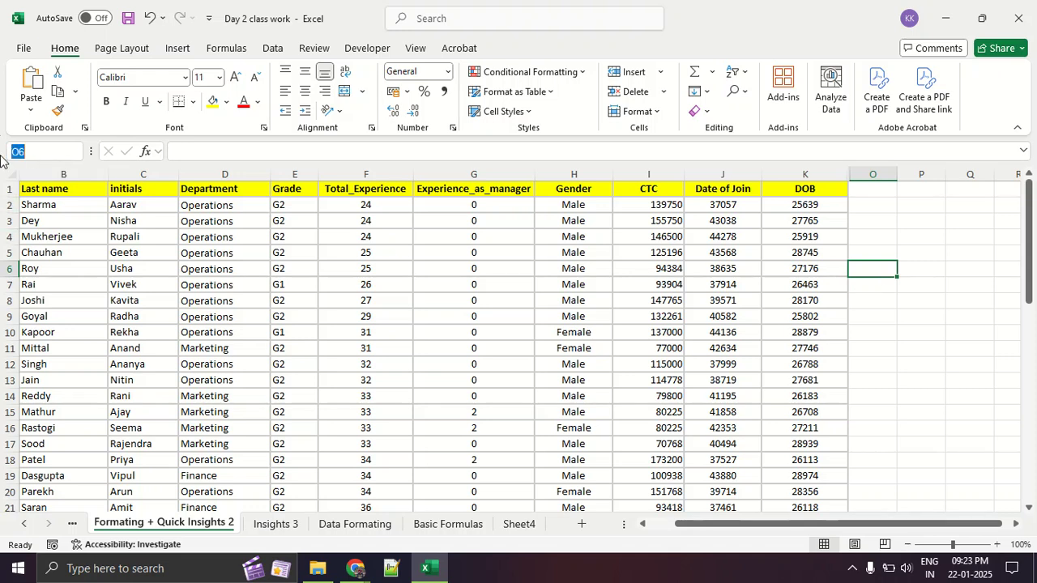
pyautogui.press('Escape')
pyautogui.moveTo(335, 191)
pyautogui.mouseDown()
pyautogui.moveTo(158, 188)
pyautogui.moveTo(77, 458)
pyautogui.moveTo(962, 486)
pyautogui.moveTo(807, 203)
pyautogui.moveTo(396, 188)
pyautogui.mouseUp()
pyautogui.moveTo(55, 270)
pyautogui.mouseDown()
pyautogui.moveTo(383, 333)
pyautogui.moveTo(984, 360)
pyautogui.moveTo(525, 340)
pyautogui.moveTo(780, 321)
pyautogui.moveTo(316, 387)
pyautogui.moveTo(141, 368)
pyautogui.mouseUp()
pyautogui.press('Escape')
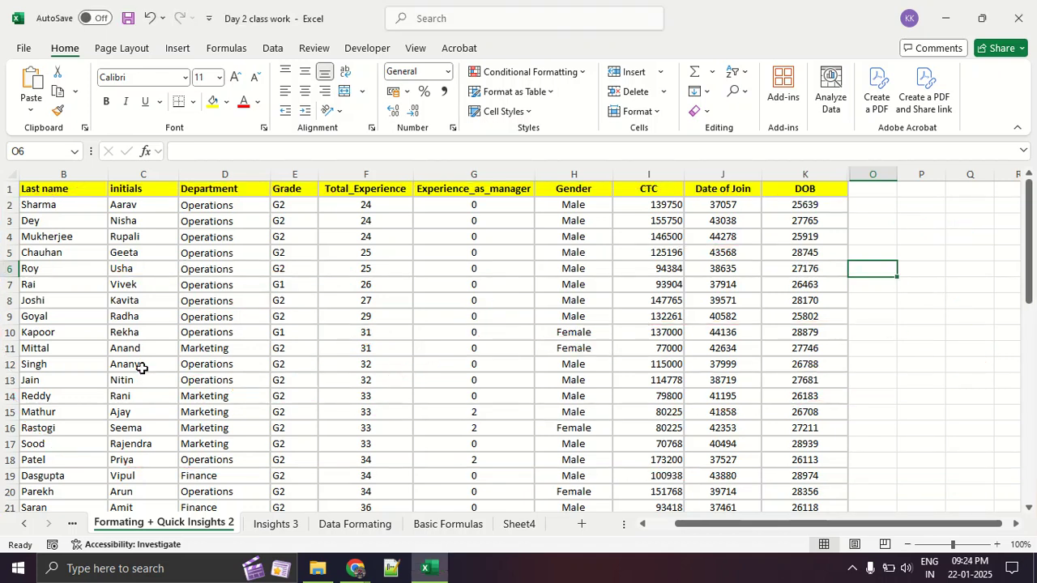
# Step: Circle the Formating + Quick Insights 2 sheet name in a temporary red annotation and clear it
pyautogui.hotkey('ctrl', '2')
pyautogui.moveTo(239, 505)
pyautogui.mouseDown()
pyautogui.moveTo(81, 523)
pyautogui.moveTo(178, 543)
pyautogui.moveTo(244, 508)
pyautogui.moveTo(220, 506)
pyautogui.mouseUp()
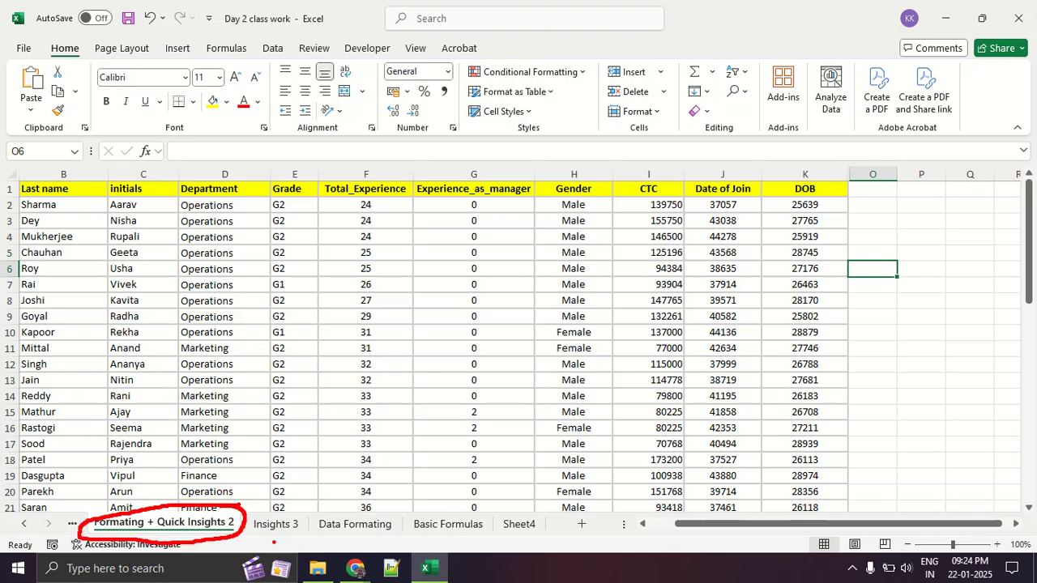
pyautogui.press('Escape')
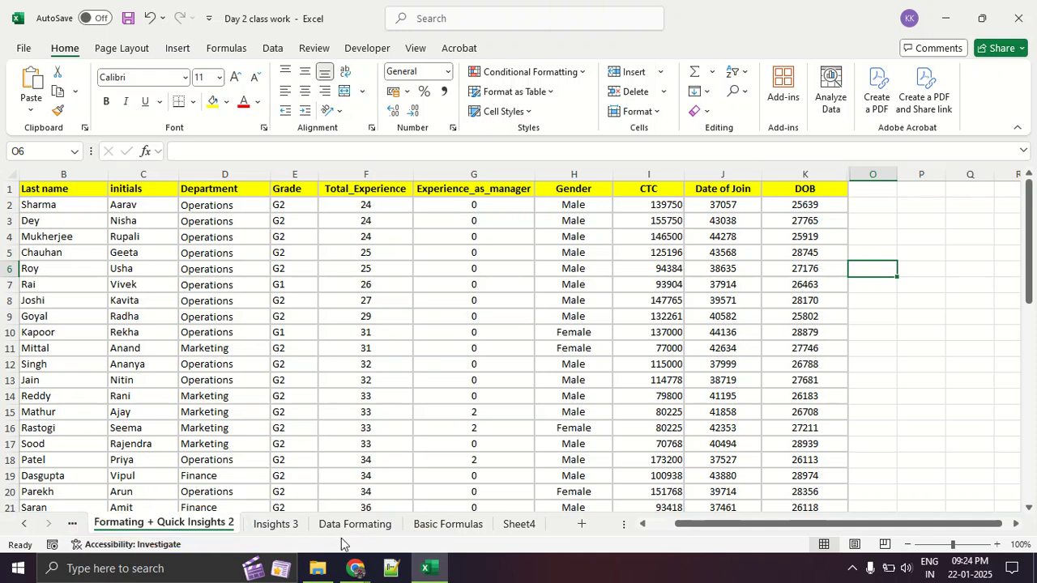
# Step: View the sheets Insights 3, Data Formating, Basic Formulas and Sheet4, and return to Formating + Quick Insights 2
pyautogui.click(272, 525)
pyautogui.click(355, 525)
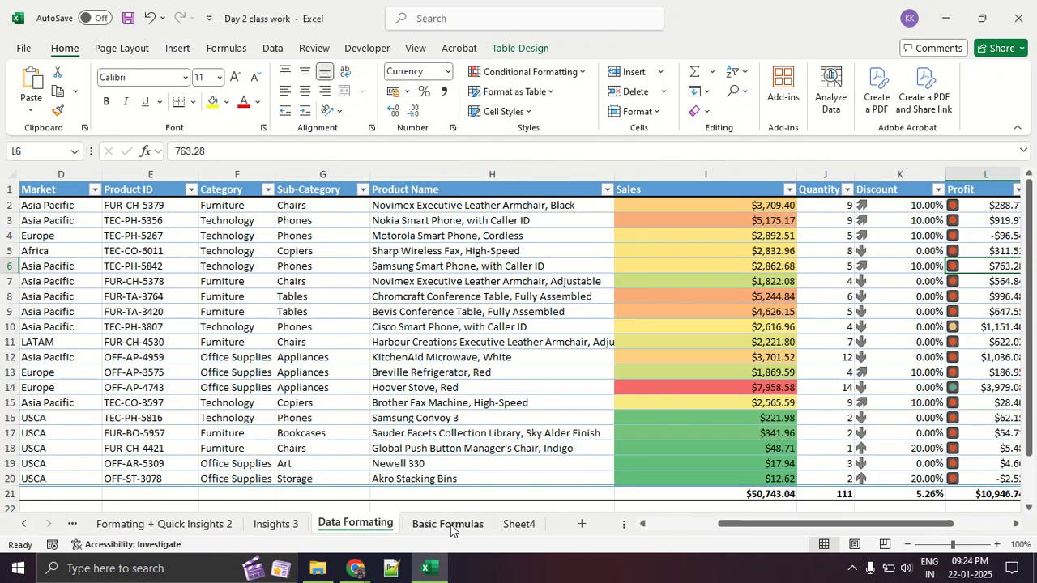
pyautogui.click(448, 524)
pyautogui.click(508, 525)
pyautogui.click(191, 526)
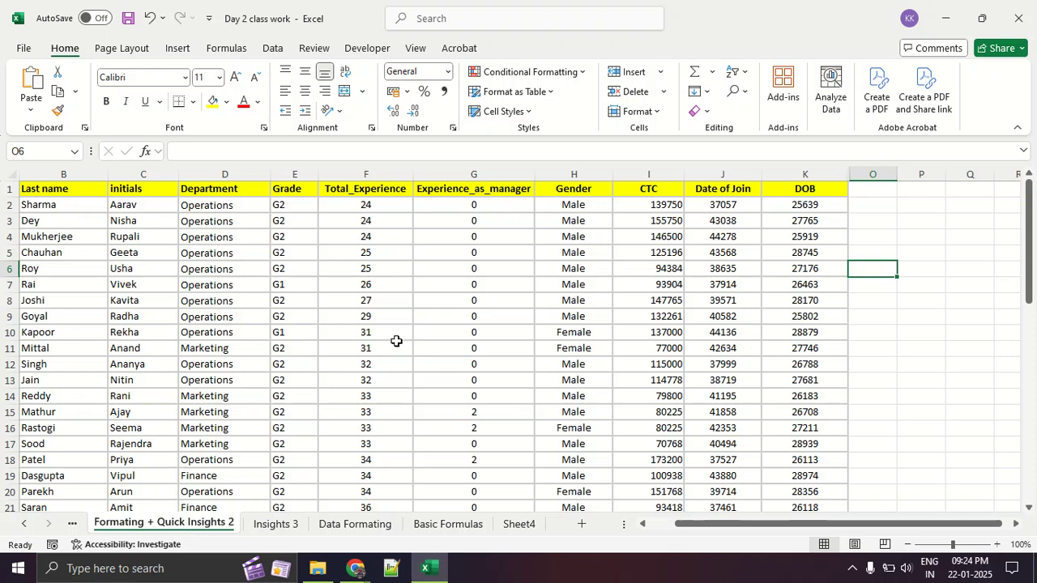
# Step: Reduce the workbook window and move it to reveal the meeting window behind it, and maximize the workbook again
pyautogui.doubleClick(816, 7)
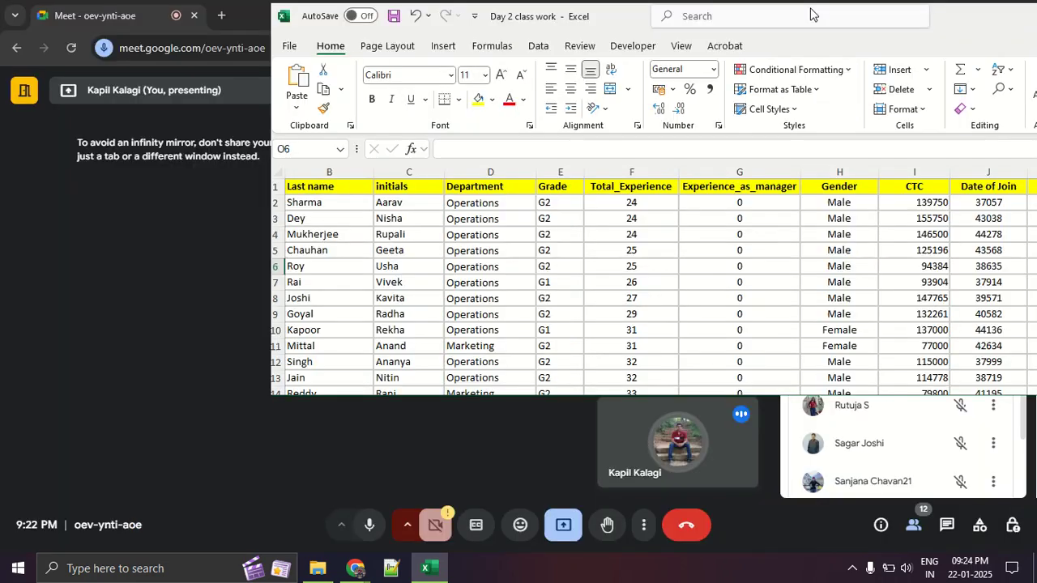
pyautogui.moveTo(842, 16)
pyautogui.mouseDown()
pyautogui.moveTo(866, 79)
pyautogui.moveTo(589, 79)
pyautogui.moveTo(497, 62)
pyautogui.moveTo(84, 348)
pyautogui.moveTo(590, 185)
pyautogui.moveTo(397, 70)
pyautogui.mouseUp()
pyautogui.press('Escape')
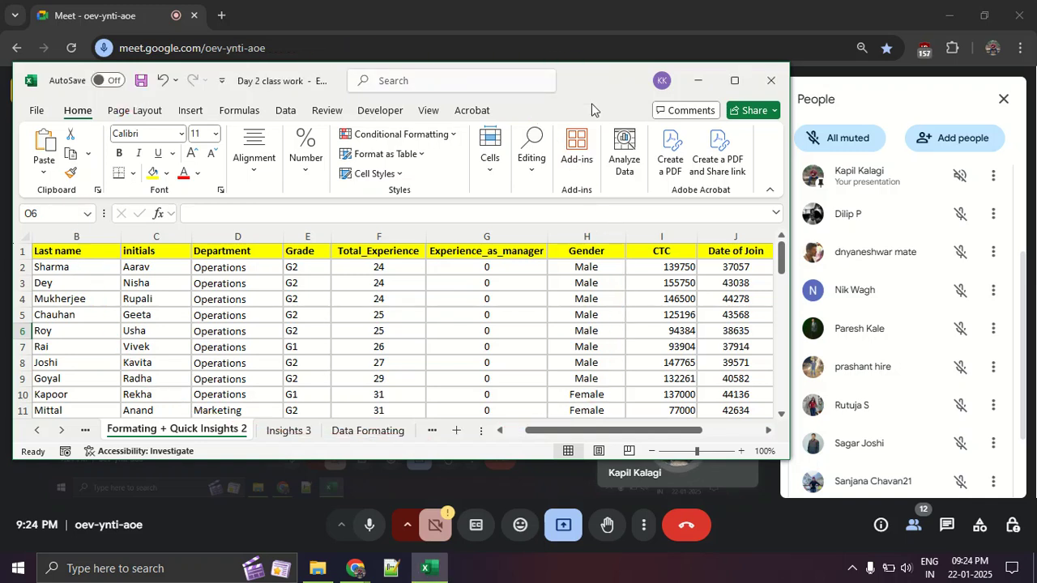
pyautogui.click(734, 81)
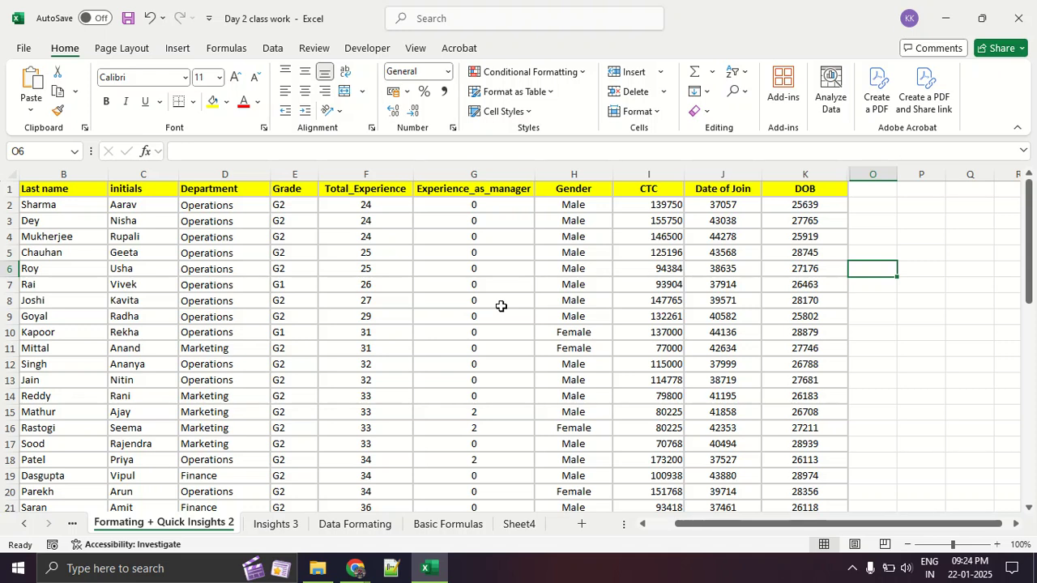
# Step: Browse the employee records up and down, and select a run of Last name entries from B3 downward
pyautogui.scroll(-12, 501, 306)
pyautogui.scroll(4, 524, 313)
pyautogui.scroll(9, 524, 314)
pyautogui.scroll(-4, 74, 258)
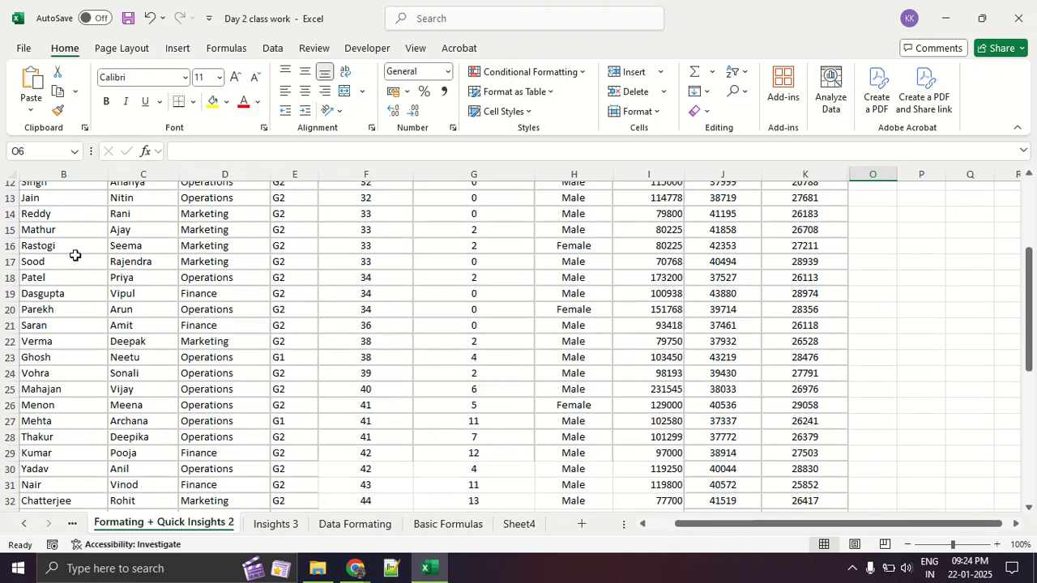
pyautogui.scroll(4, 75, 254)
pyautogui.moveTo(65, 221); pyautogui.dragTo(72, 444)
pyautogui.scroll(-9, 72, 445)
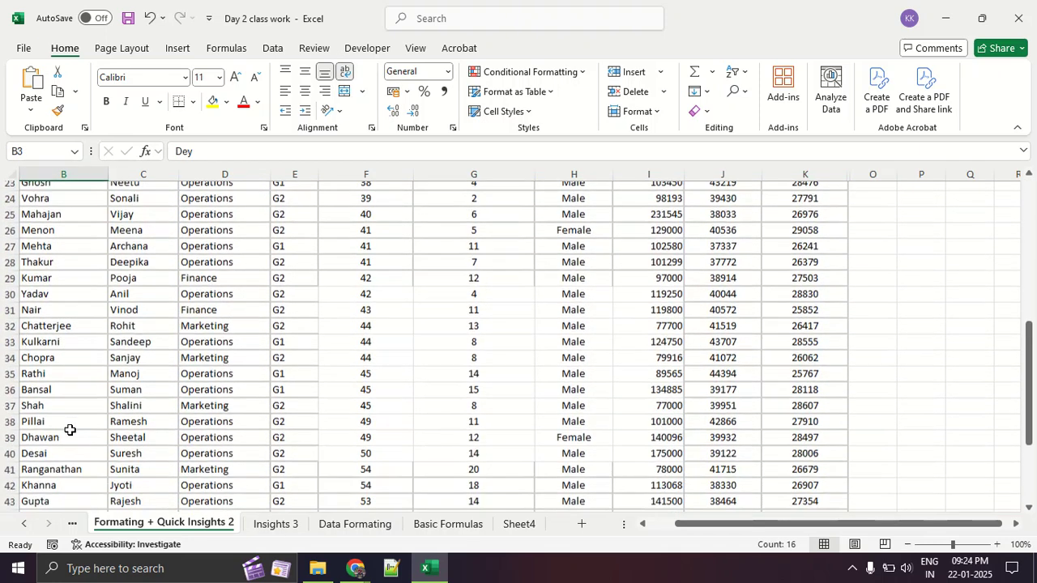
# Step: Jump from the last Last name entry in B51 to the sheet's final row, magnify its row number, and return to the first records
pyautogui.scroll(-4, 70, 430)
pyautogui.click(70, 394)
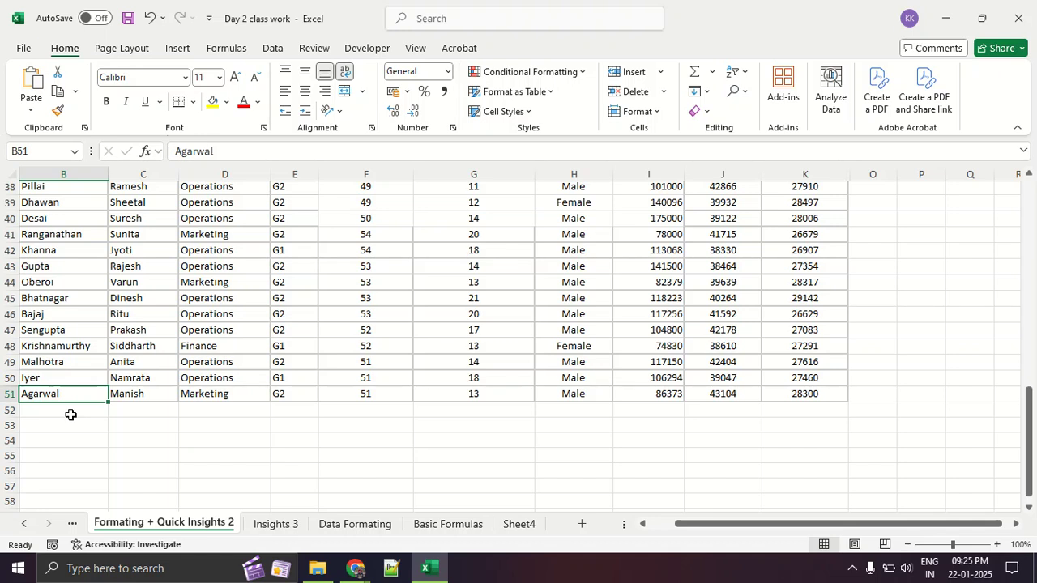
pyautogui.hotkey('ctrl', 'Down')
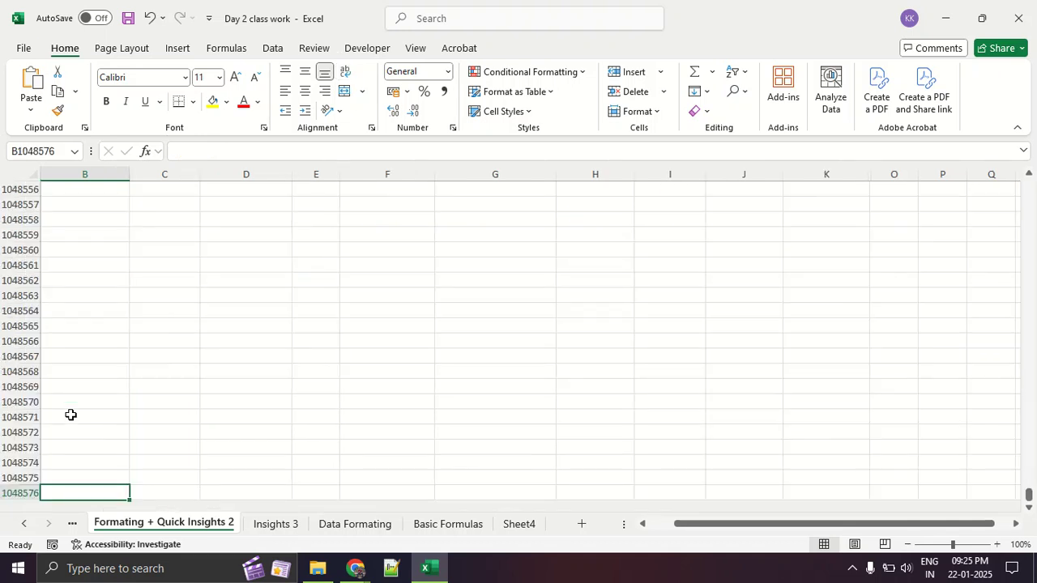
pyautogui.hotkey('ctrl', '1')
pyautogui.click(2, 510)
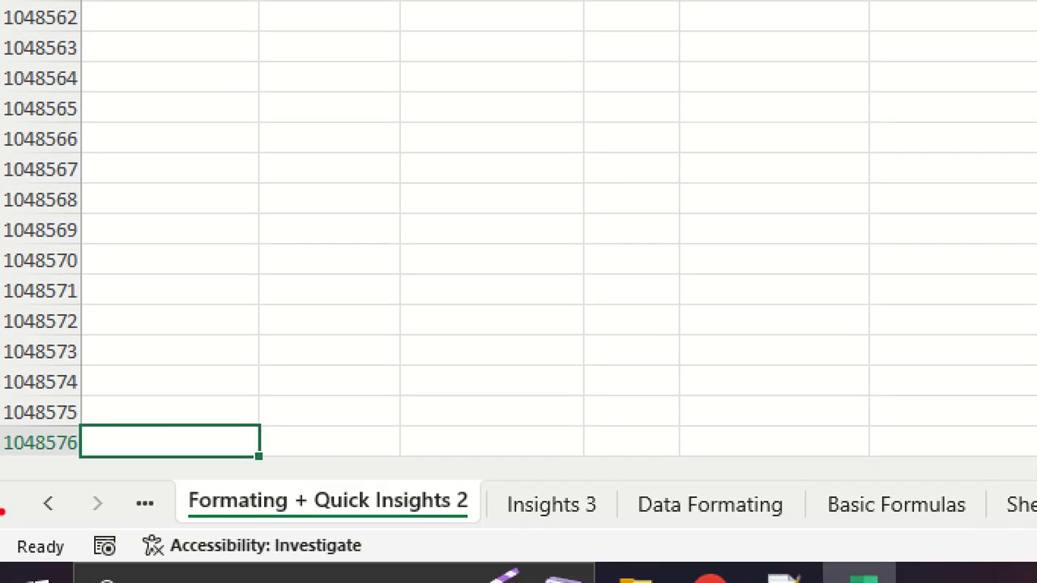
pyautogui.moveTo(94, 421)
pyautogui.mouseDown()
pyautogui.moveTo(2, 422)
pyautogui.moveTo(73, 477)
pyautogui.moveTo(81, 427)
pyautogui.mouseUp()
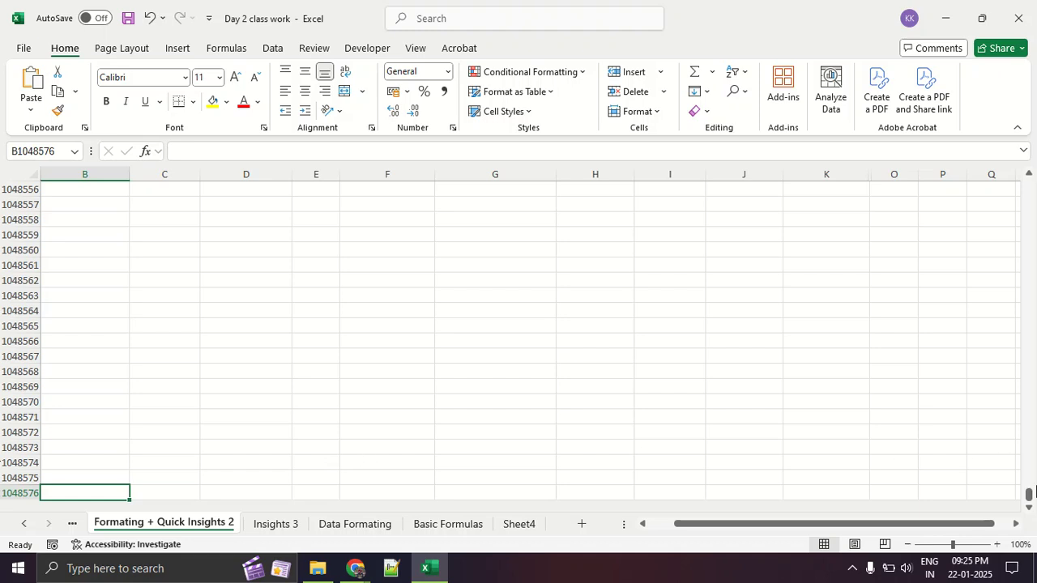
pyautogui.moveTo(1029, 493); pyautogui.dragTo(1029, 188)
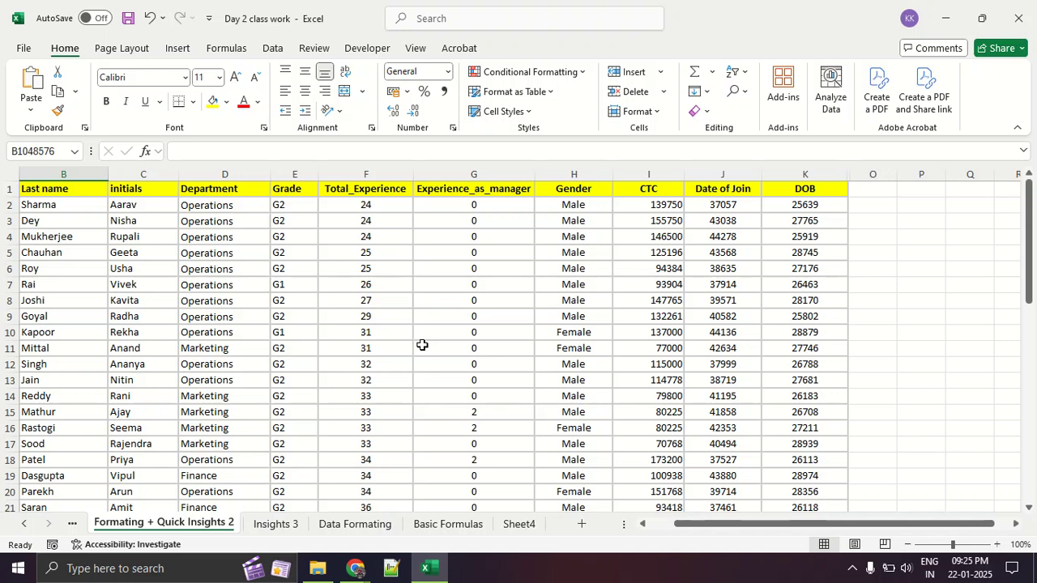
# Step: Switch to File Explorer to view the workbooks in the DA10 Batch folder, and return to the Day 2 class work workbook in Excel
pyautogui.hotkey('alt', 'Tab')
pyautogui.hotkey('alt', 'Tab')
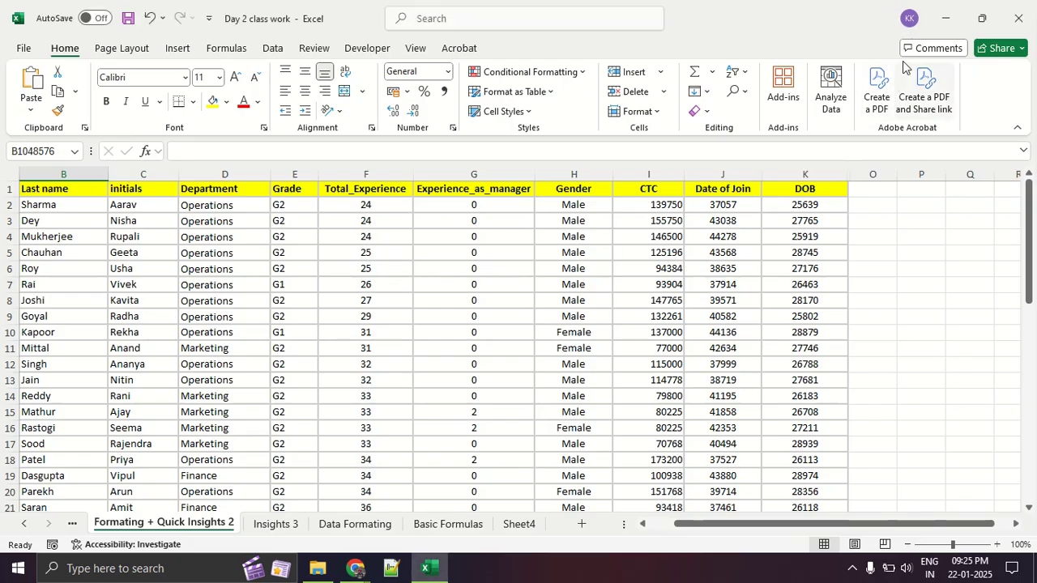
pyautogui.click(942, 22)
pyautogui.click(318, 568)
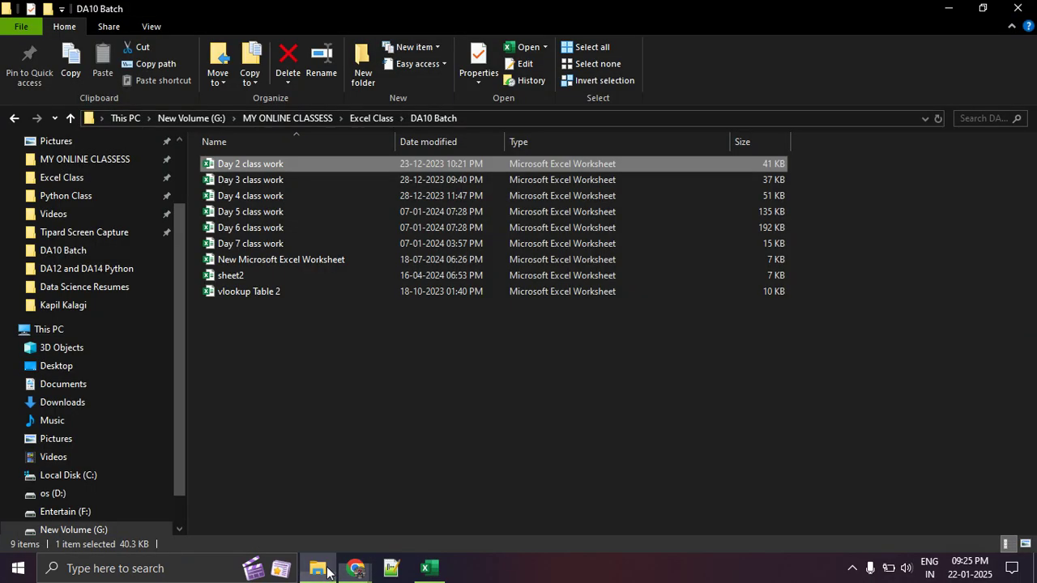
pyautogui.moveTo(274, 316)
pyautogui.mouseDown()
pyautogui.moveTo(302, 154)
pyautogui.moveTo(202, 288)
pyautogui.moveTo(313, 306)
pyautogui.mouseUp()
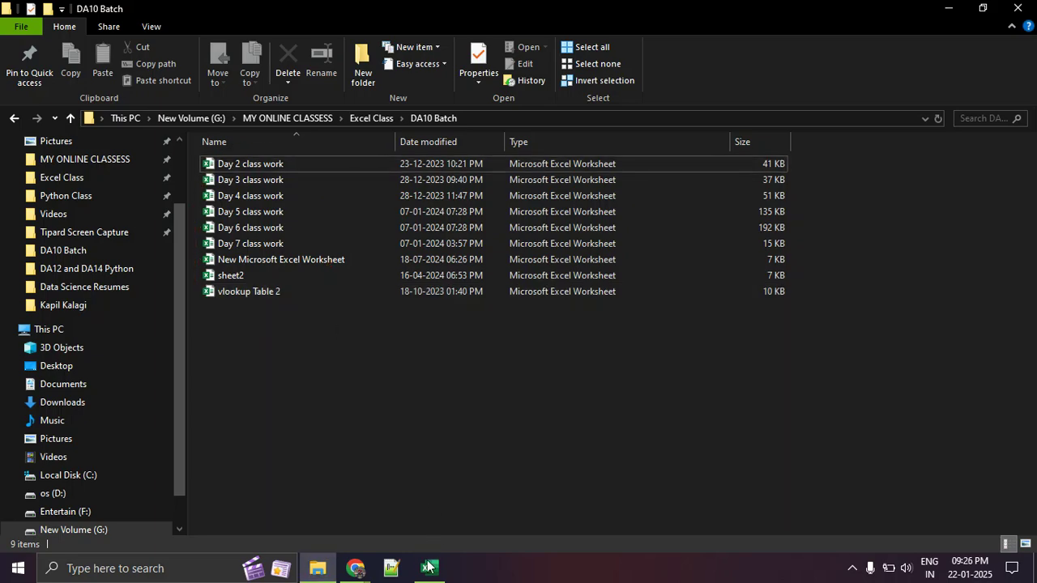
pyautogui.click(427, 567)
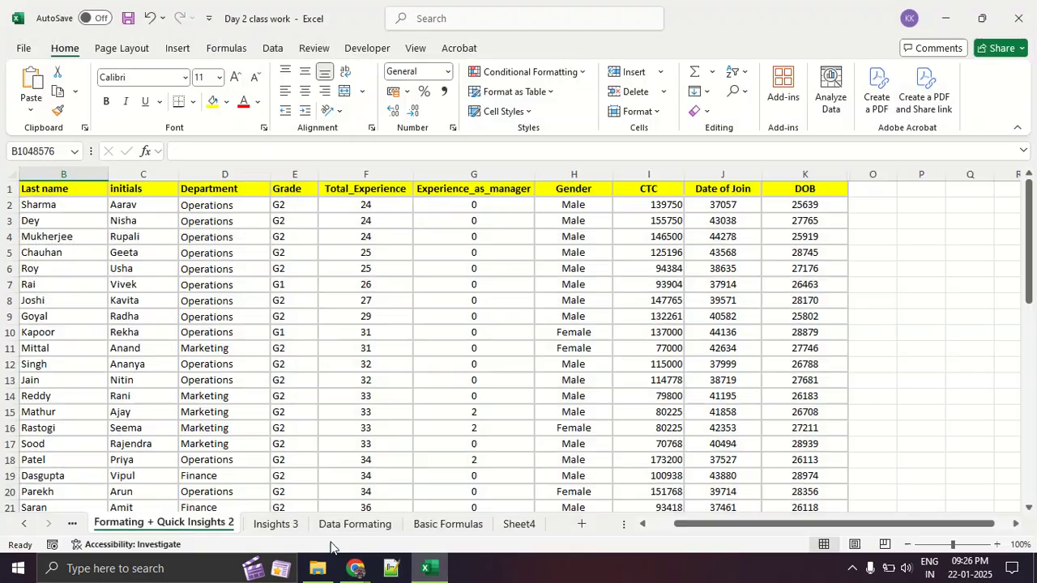
# Step: Add fourteen blank sheets to the workbook after the Formating + Quick Insights 2 sheet
pyautogui.click(585, 524)
pyautogui.click(602, 524)
pyautogui.click(602, 524)
pyautogui.click(602, 524)
pyautogui.click(602, 524)
pyautogui.click(602, 524)
pyautogui.click(601, 524)
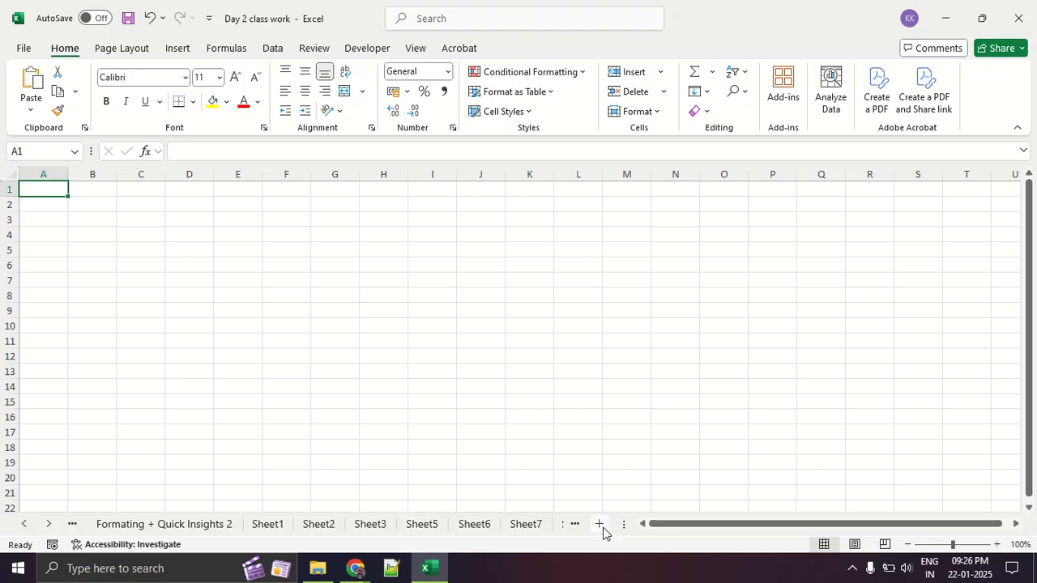
# Step: Open Sheet1 and browse forward through the names of the added sheets to Insights 3 and Data Formating
pyautogui.click(289, 528)
pyautogui.click(52, 527)
pyautogui.click(54, 526)
pyautogui.click(54, 525)
pyautogui.click(54, 526)
pyautogui.click(54, 526)
pyautogui.click(54, 526)
pyautogui.click(54, 525)
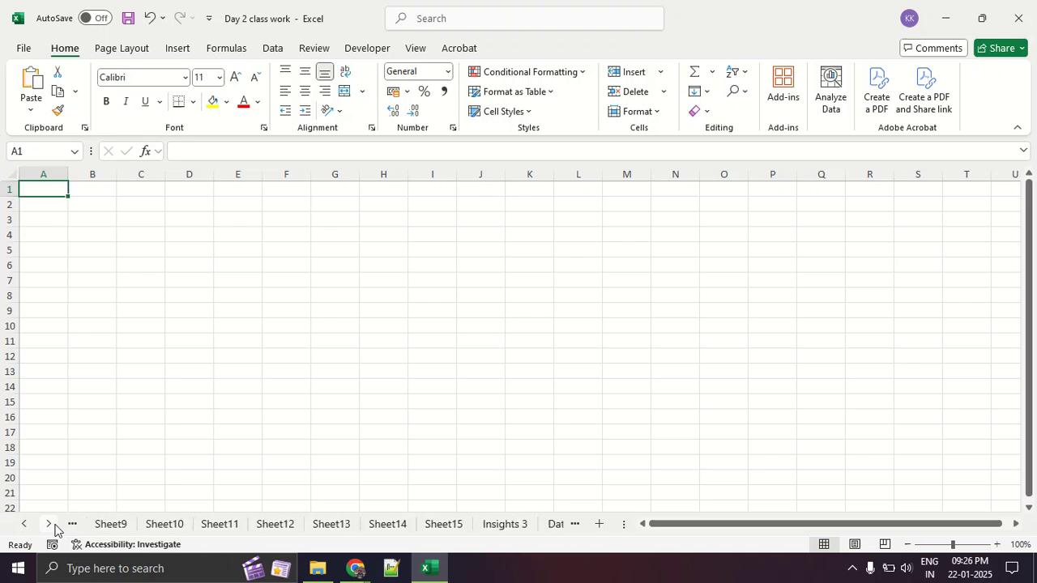
pyautogui.click(58, 526)
pyautogui.click(59, 526)
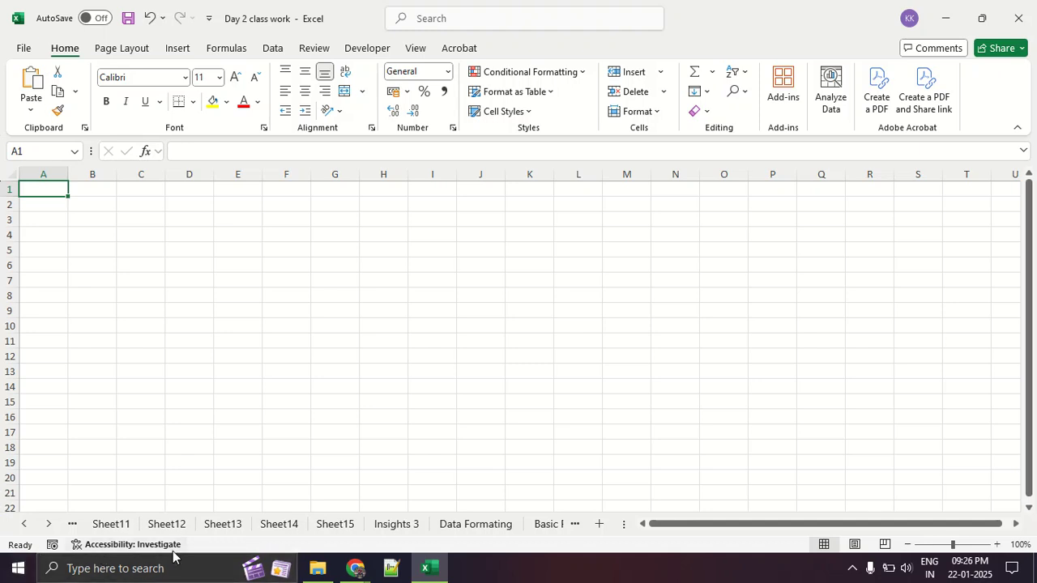
# Step: Switch to the Google Meet window to check the participant list, and return to the workbook in Excel
pyautogui.click(350, 571)
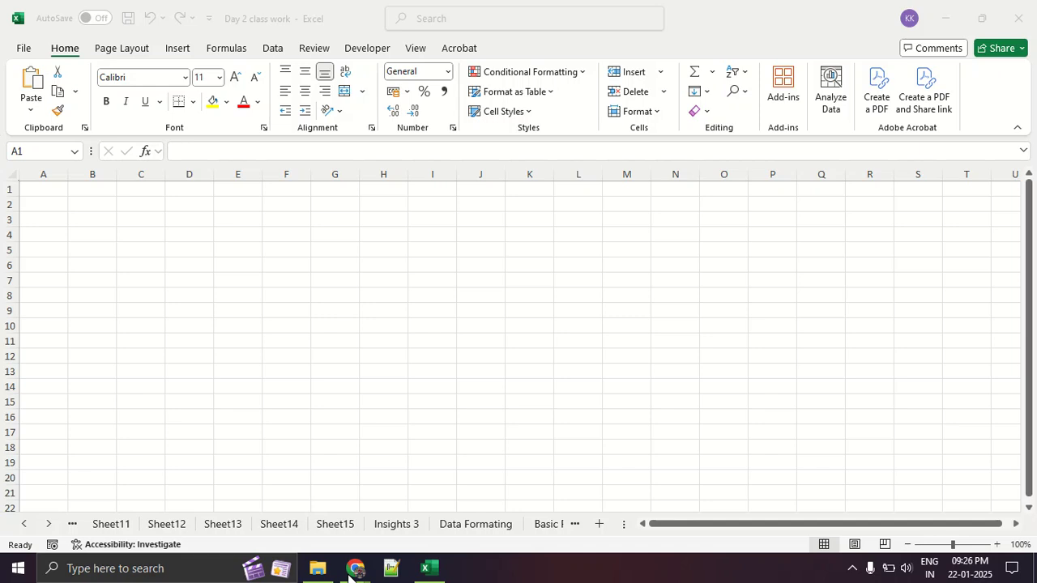
pyautogui.moveTo(351, 571)
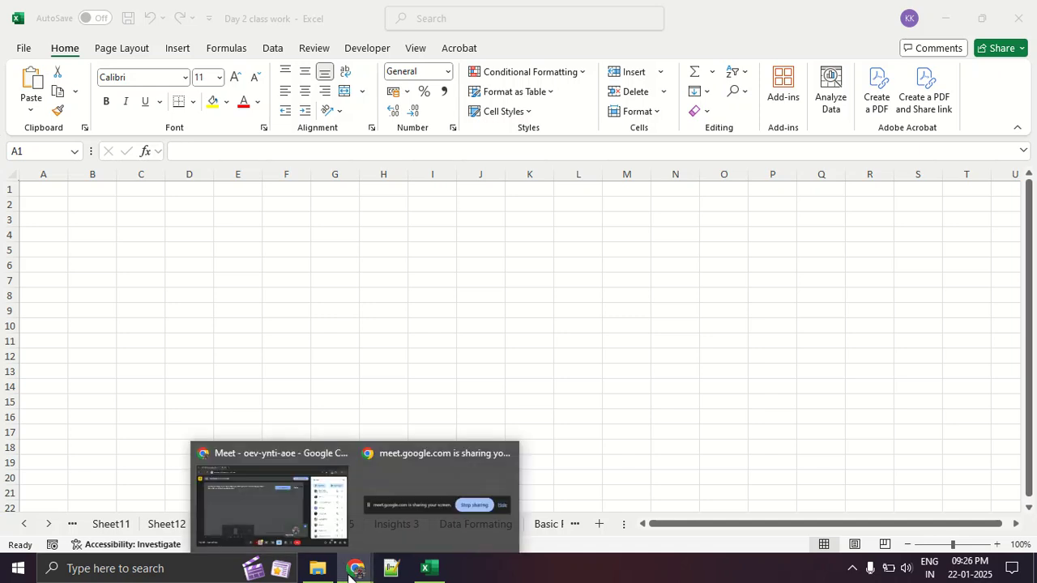
pyautogui.click(260, 494)
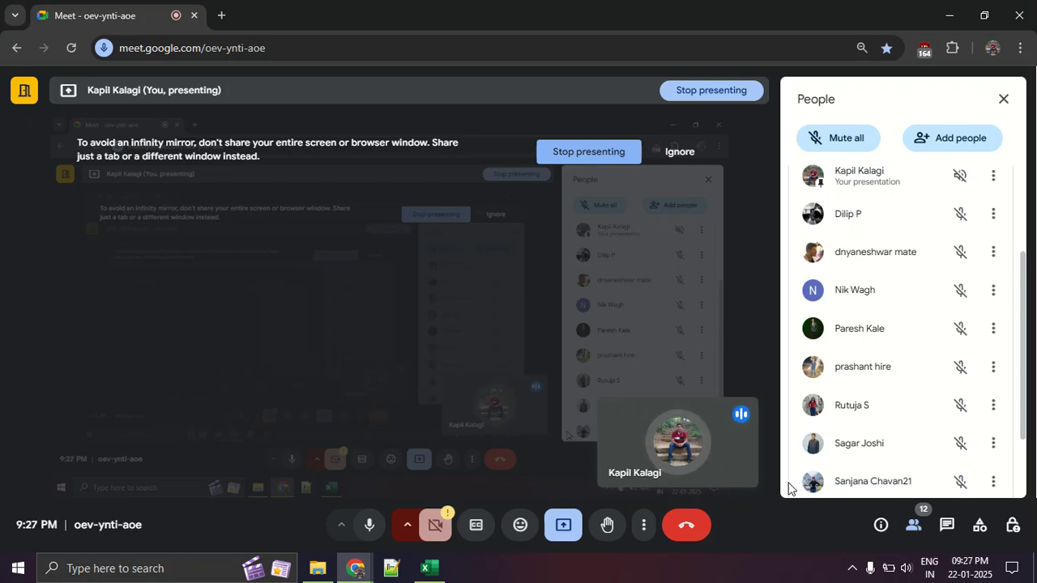
pyautogui.hotkey('alt', 'Tab')
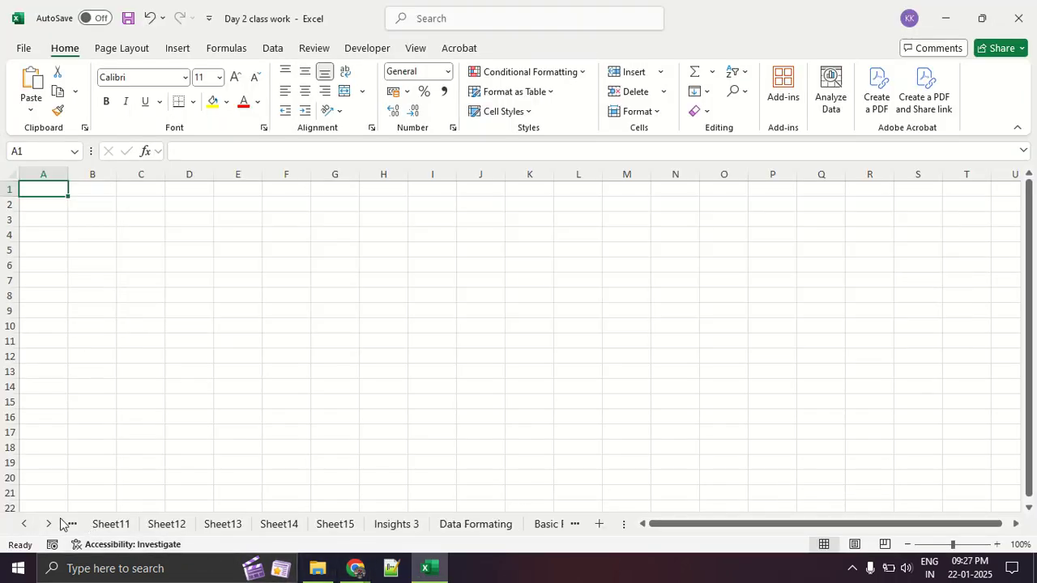
# Step: Browse the sheet names backward and forward, ending at the first sheet, Quick Insights 1, with Sheet1 still open
pyautogui.click(24, 524)
pyautogui.click(24, 524)
pyautogui.click(24, 525)
pyautogui.click(24, 524)
pyautogui.click(24, 524)
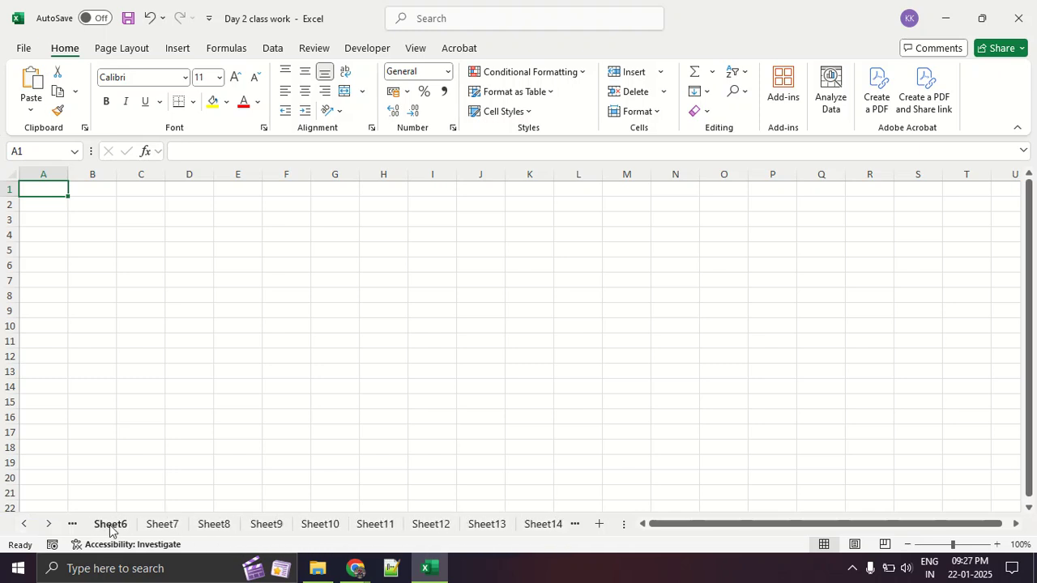
pyautogui.click(41, 527)
pyautogui.click(41, 527)
pyautogui.click(40, 527)
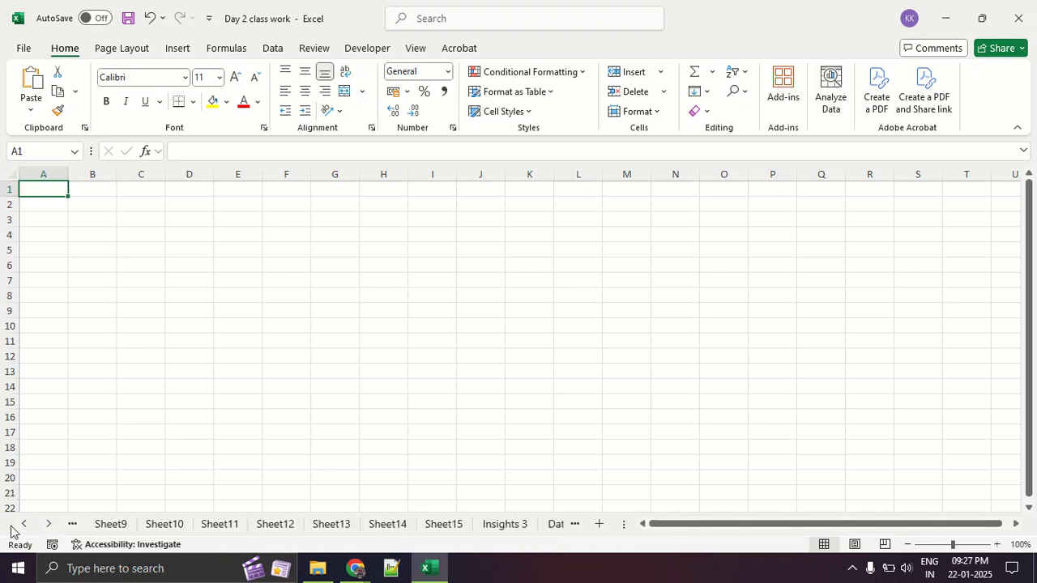
pyautogui.click(24, 525)
pyautogui.click(24, 525)
pyautogui.click(23, 525)
pyautogui.click(23, 525)
pyautogui.click(24, 525)
pyautogui.click(23, 525)
pyautogui.click(24, 525)
pyautogui.click(23, 525)
pyautogui.click(23, 525)
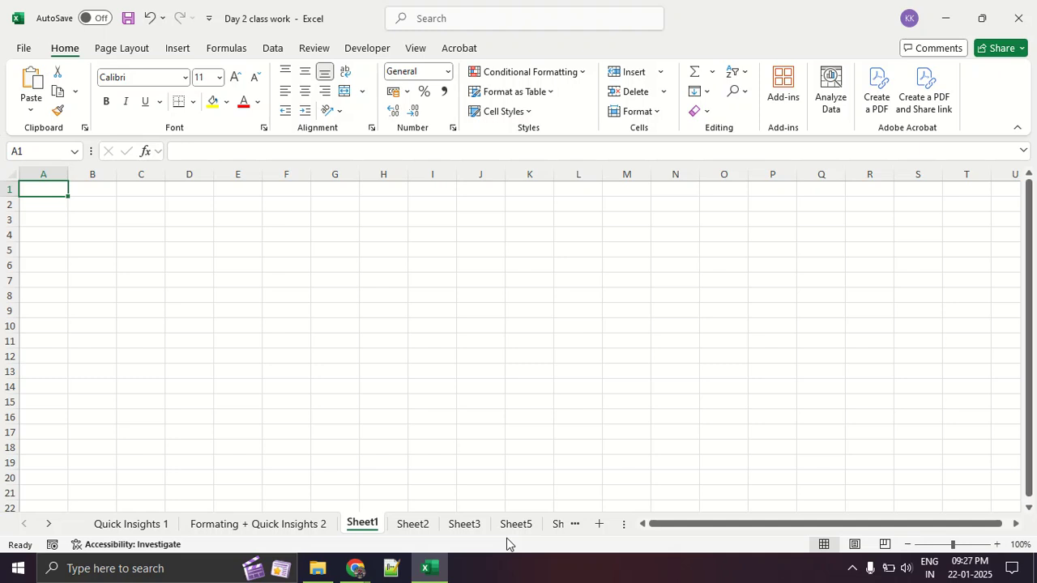
# Step: Switch to the Google Meet window, view the start of the participant list, and go back to Sheet1 in Excel
pyautogui.click(355, 568)
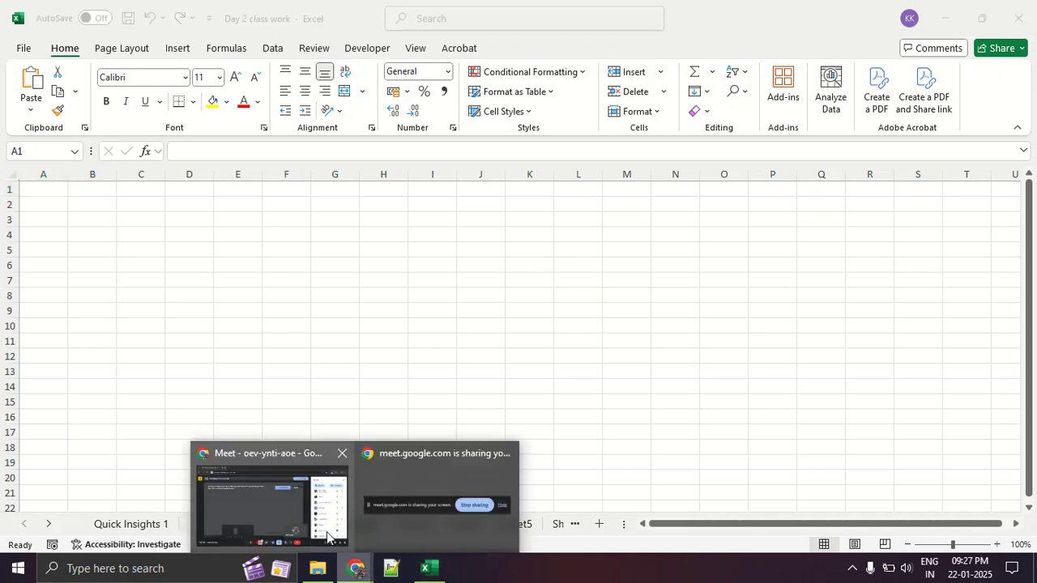
pyautogui.click(322, 525)
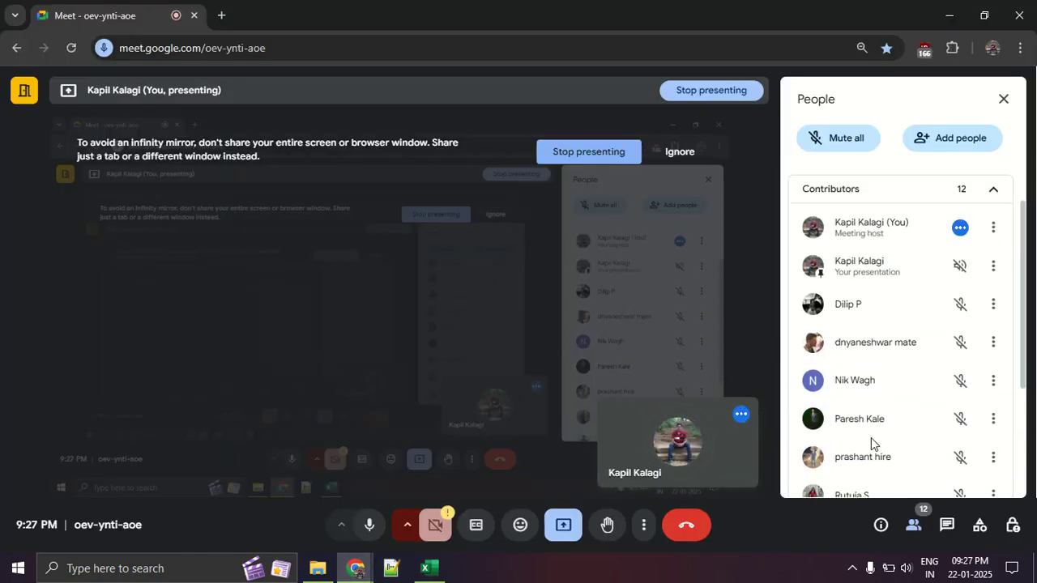
pyautogui.scroll(2, 873, 442)
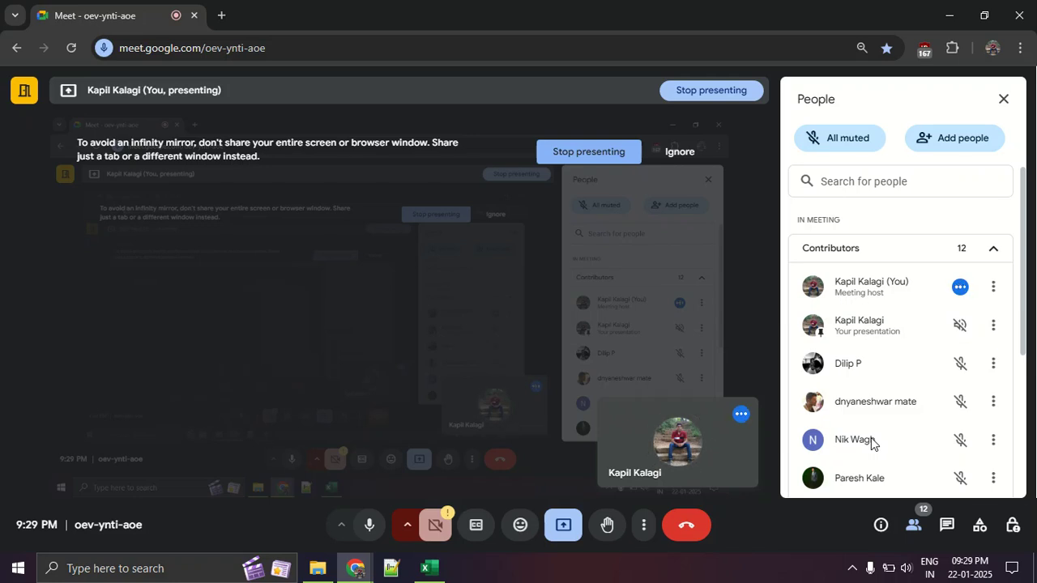
pyautogui.hotkey('alt', 'Tab')
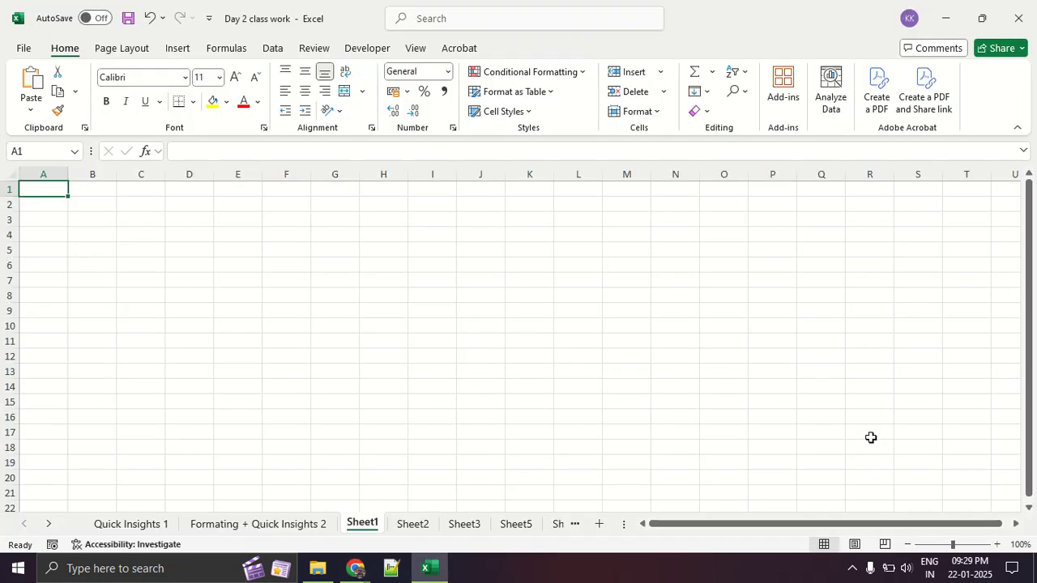
# Step: Open Formating + Quick Insights 2 and select runs of cells in Last name, initials, Department, Total_Experience and Experience_as_manager, ending on G13
pyautogui.click(201, 524)
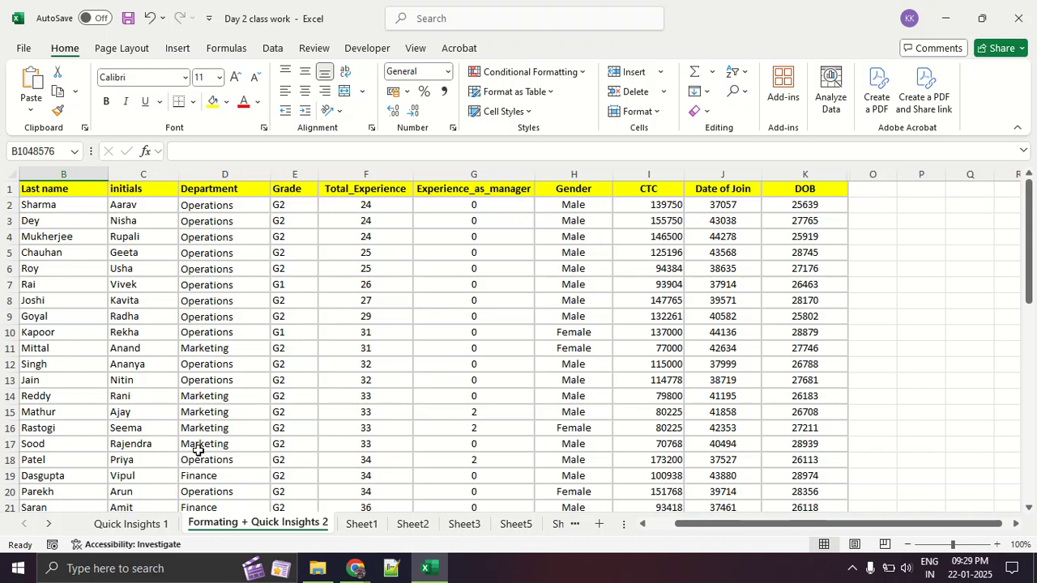
pyautogui.moveTo(64, 257); pyautogui.dragTo(53, 395)
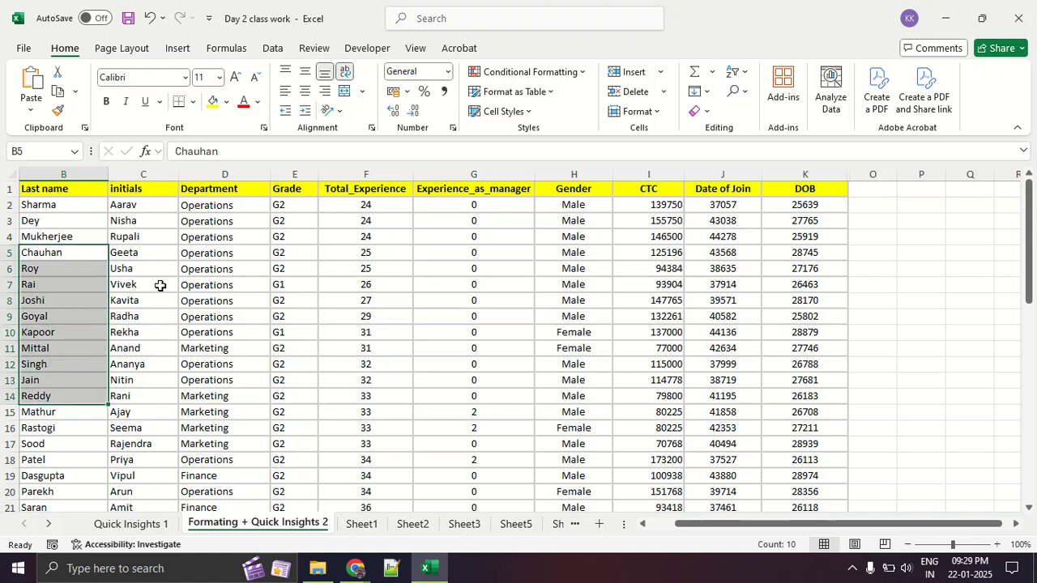
pyautogui.moveTo(161, 285); pyautogui.dragTo(143, 364)
pyautogui.moveTo(225, 285); pyautogui.dragTo(248, 347)
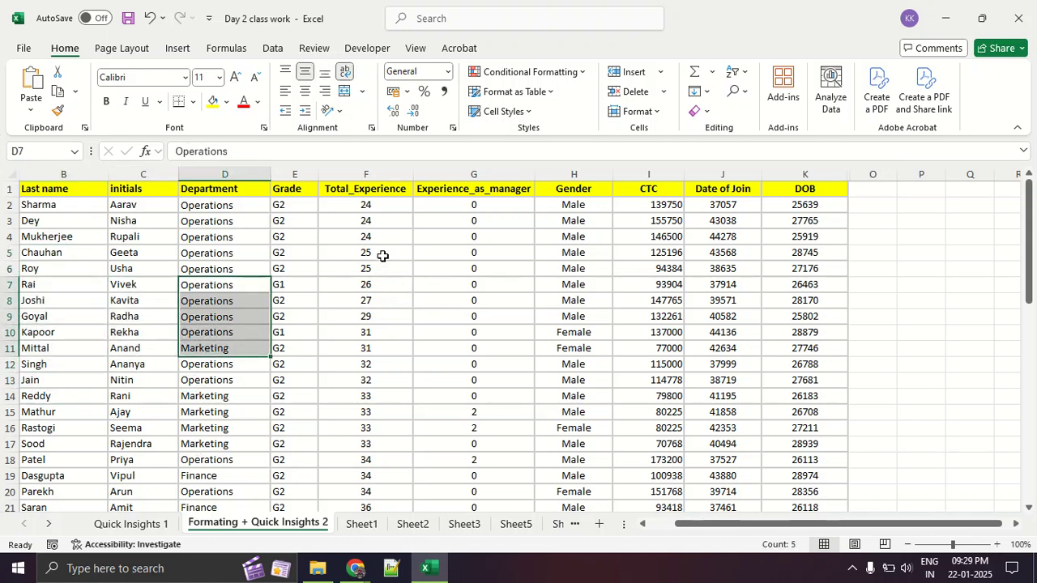
pyautogui.moveTo(383, 258); pyautogui.dragTo(377, 348)
pyautogui.moveTo(499, 268); pyautogui.dragTo(486, 349)
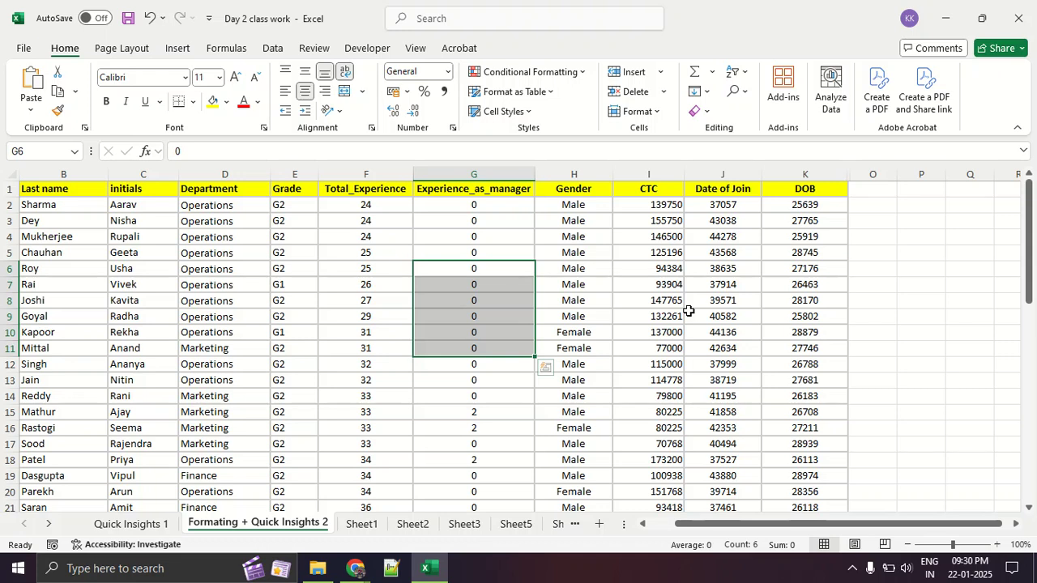
pyautogui.click(509, 386)
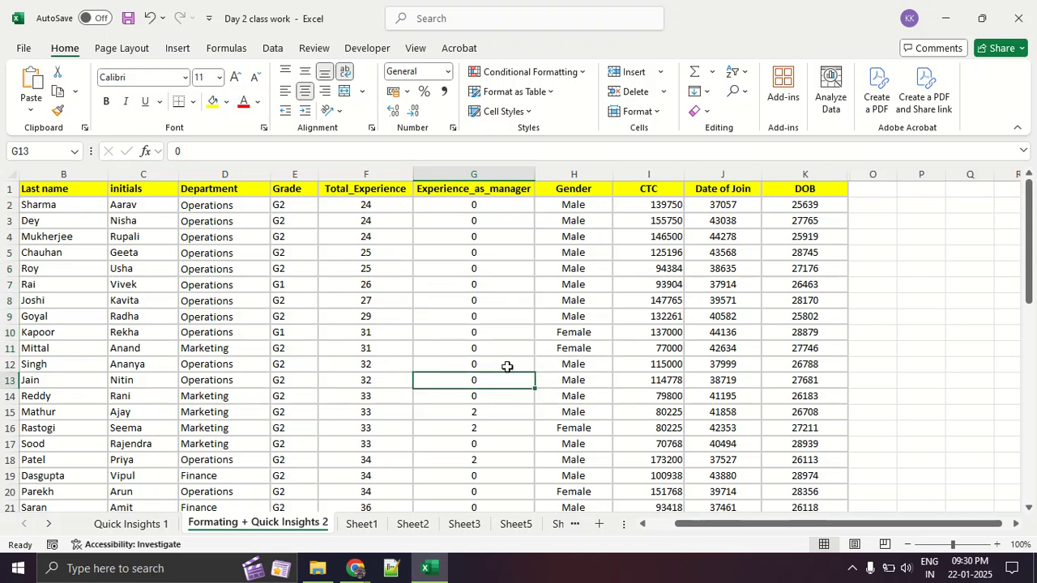
# Step: Bring the First Name column back into view, select the entire CTC column, and reduce the selection to I9
pyautogui.moveTo(709, 525); pyautogui.dragTo(644, 525)
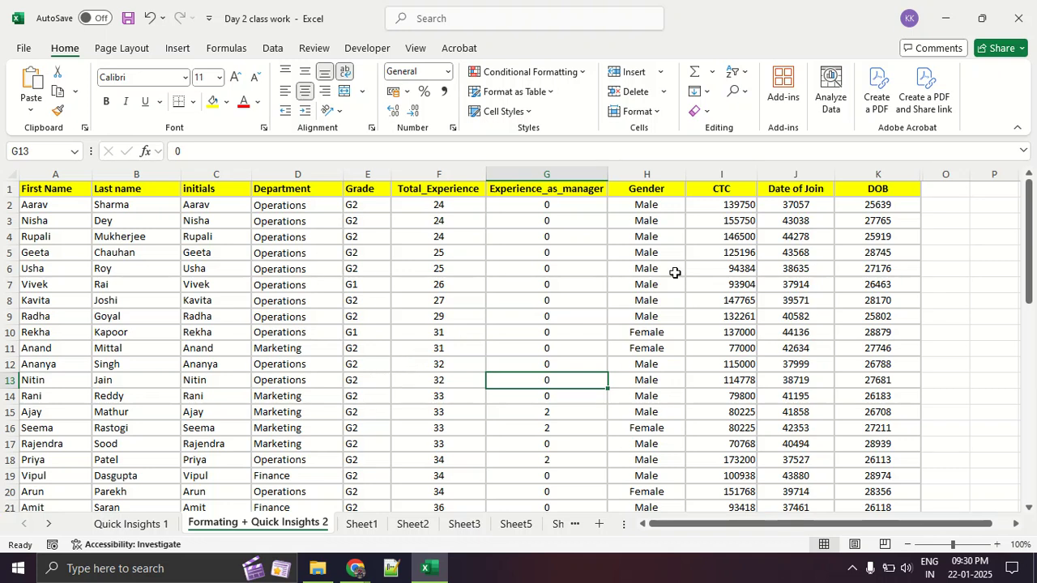
pyautogui.click(721, 174)
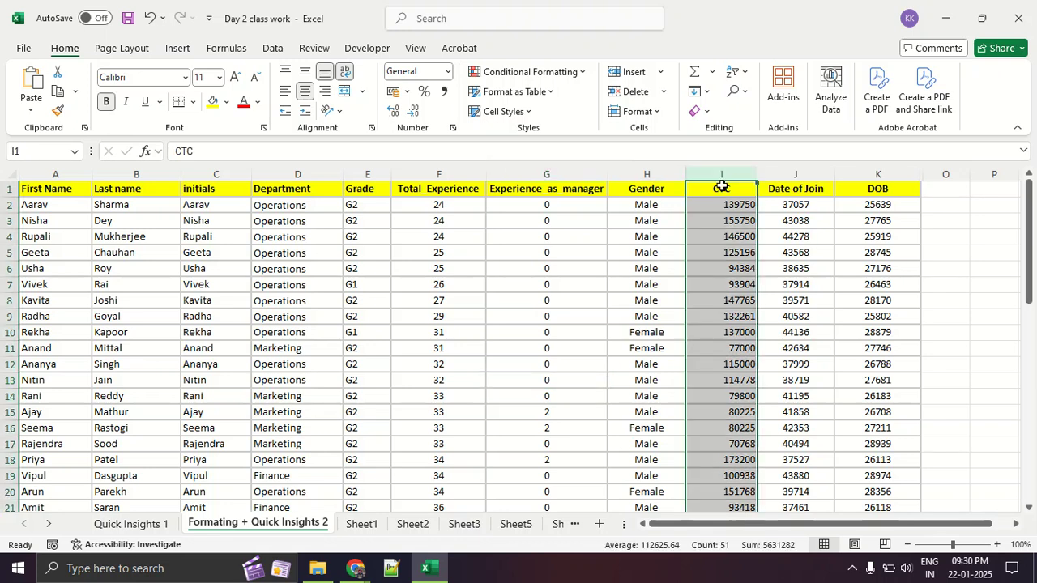
pyautogui.click(710, 315)
# Step: Select the empty cell I52 below the last CTC value, and circle the AutoSum command in a temporary red annotation
pyautogui.scroll(-17, 711, 317)
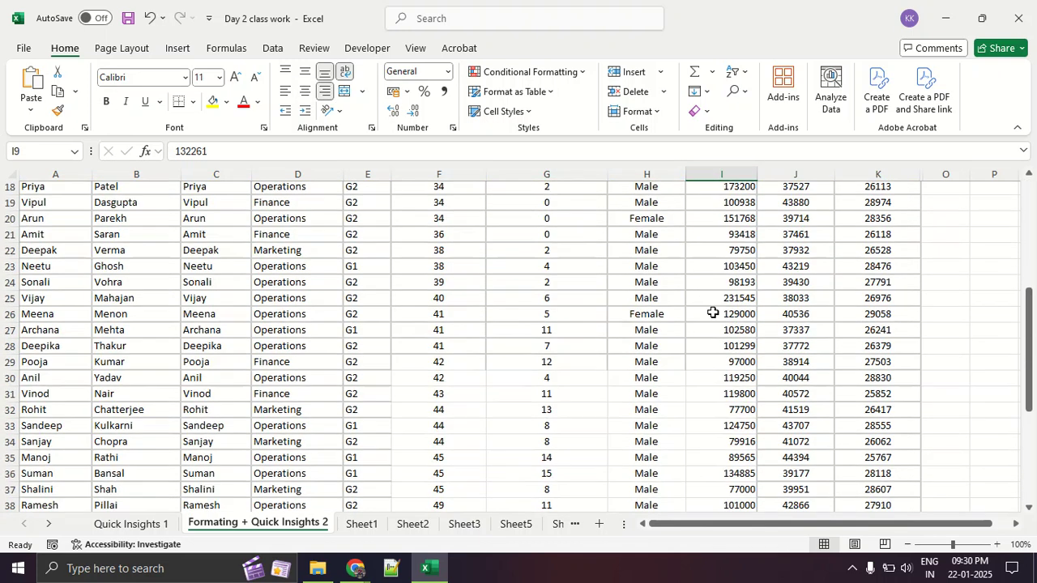
pyautogui.scroll(1, 718, 321)
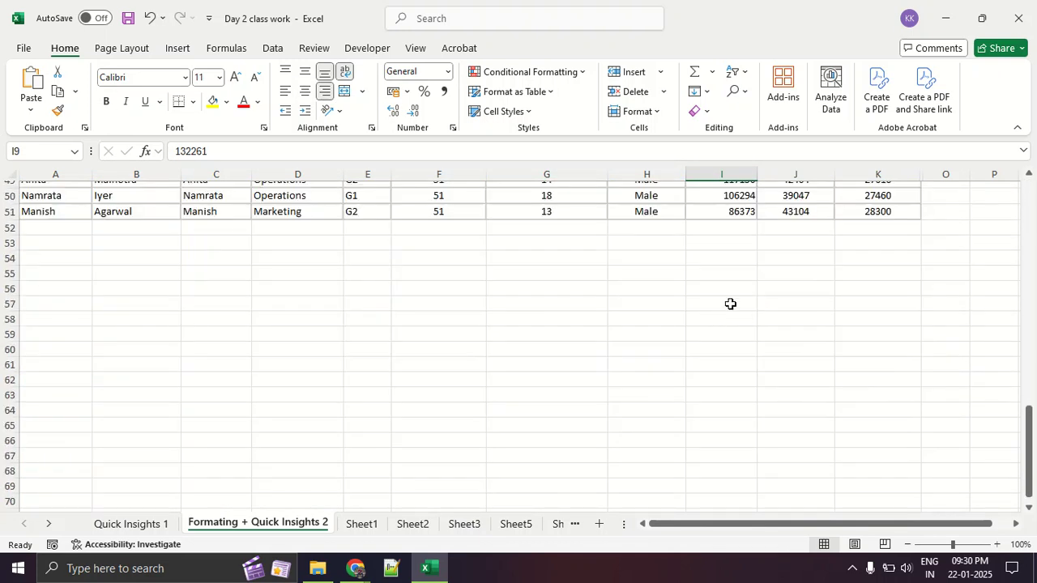
pyautogui.click(726, 228)
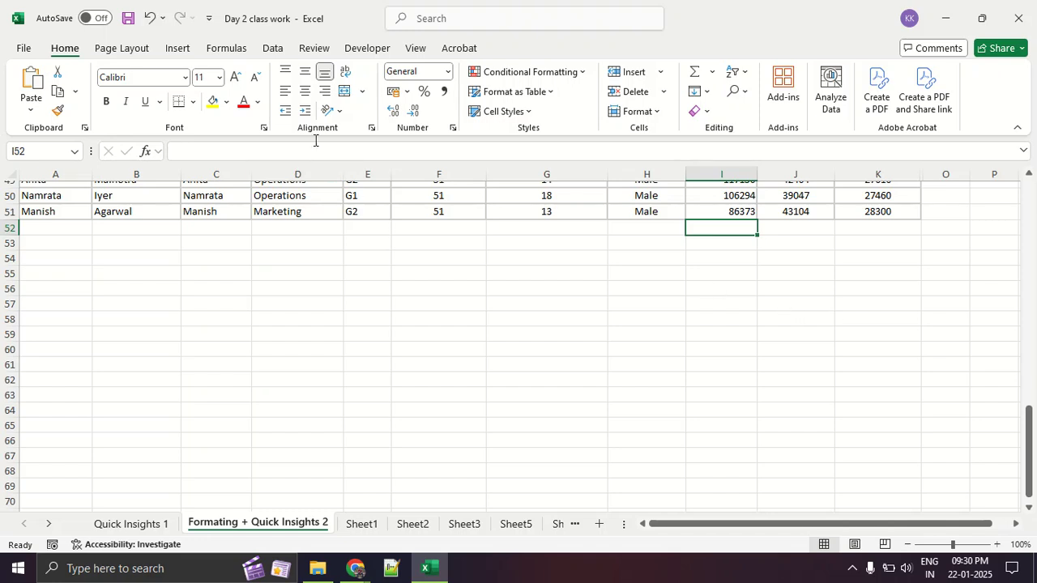
pyautogui.click(238, 50)
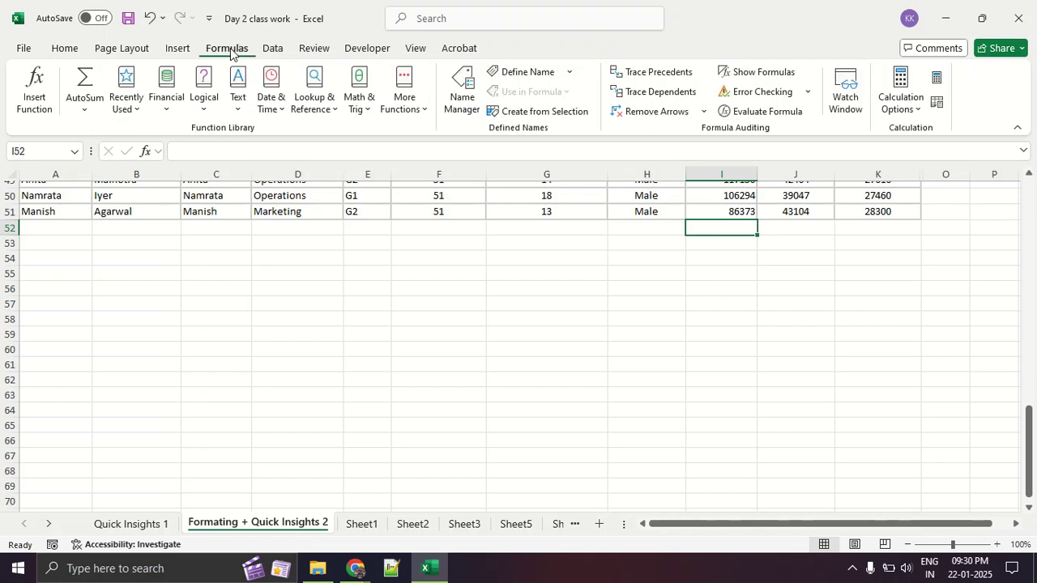
pyautogui.moveTo(84, 60)
pyautogui.mouseDown()
pyautogui.moveTo(63, 119)
pyautogui.moveTo(108, 81)
pyautogui.moveTo(79, 62)
pyautogui.mouseUp()
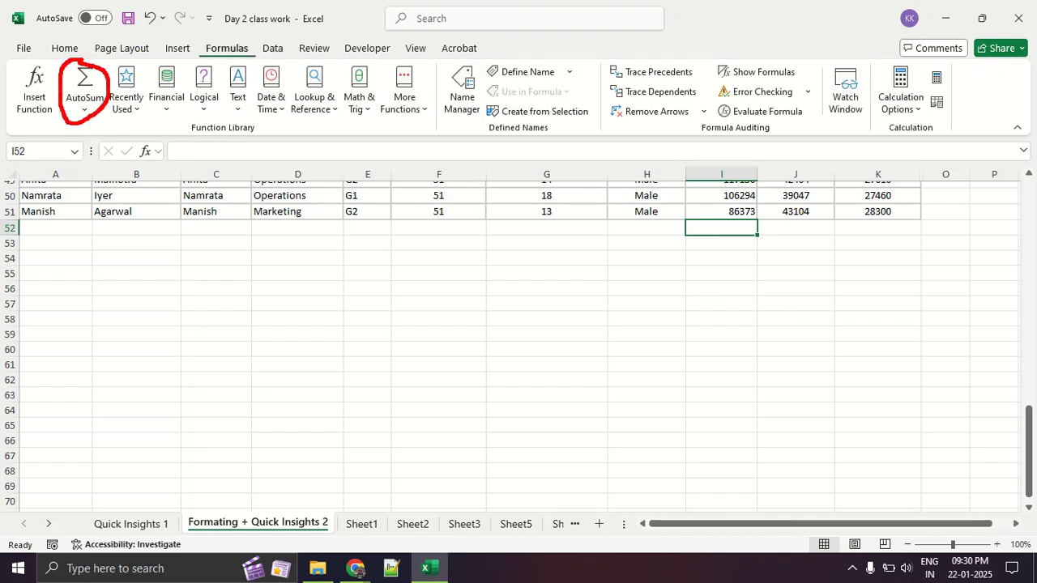
# Step: Start an AutoSum of I2:I51 in cell I52, underline SUM, and write the range (I2:I51) below it in temporary red annotation
pyautogui.click(86, 88)
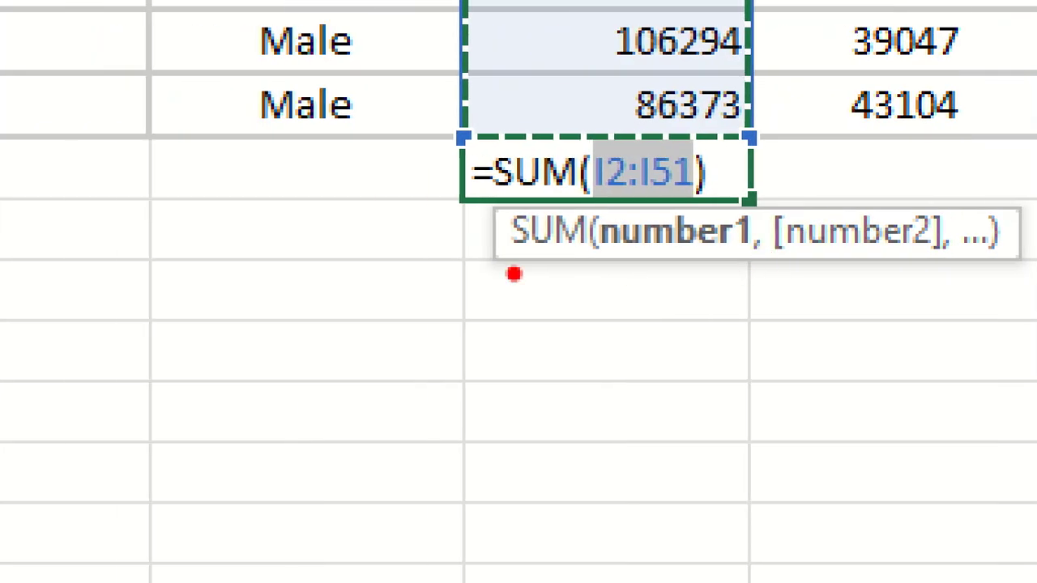
pyautogui.moveTo(414, 214); pyautogui.dragTo(520, 221)
pyautogui.moveTo(519, 288)
pyautogui.mouseDown()
pyautogui.moveTo(500, 316)
pyautogui.moveTo(531, 448)
pyautogui.mouseUp()
pyautogui.moveTo(834, 266)
pyautogui.mouseDown()
pyautogui.moveTo(916, 351)
pyautogui.moveTo(907, 413)
pyautogui.mouseUp()
pyautogui.moveTo(596, 302); pyautogui.dragTo(592, 444)
pyautogui.moveTo(616, 332)
pyautogui.mouseDown()
pyautogui.moveTo(688, 330)
pyautogui.moveTo(754, 417)
pyautogui.mouseUp()
pyautogui.click(766, 328)
pyautogui.click(768, 432)
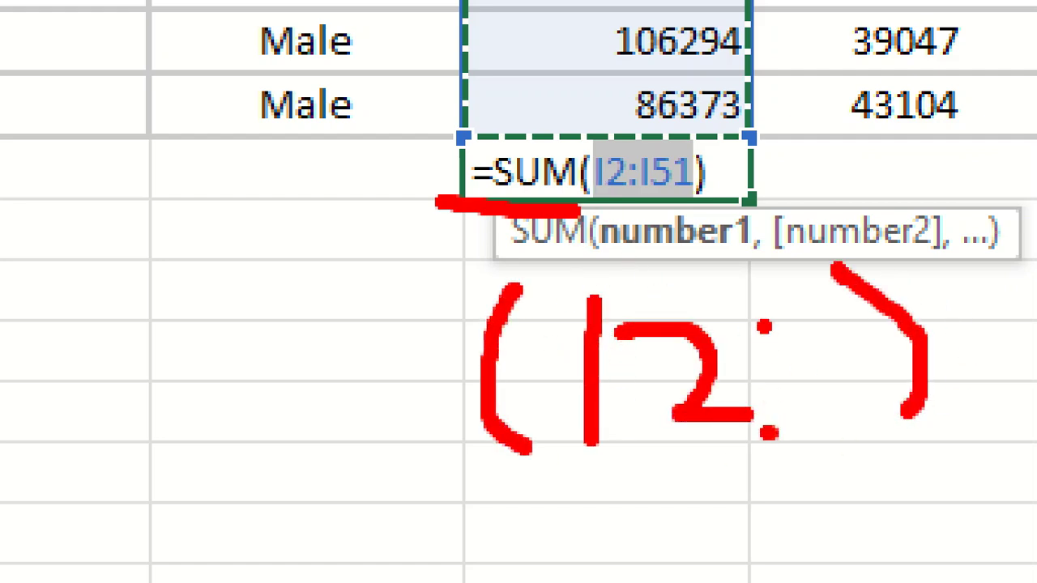
pyautogui.moveTo(794, 324); pyautogui.dragTo(824, 423)
pyautogui.moveTo(883, 316); pyautogui.dragTo(909, 401)
pyautogui.moveTo(816, 423); pyautogui.dragTo(924, 401)
pyautogui.moveTo(1002, 265); pyautogui.dragTo(1023, 373)
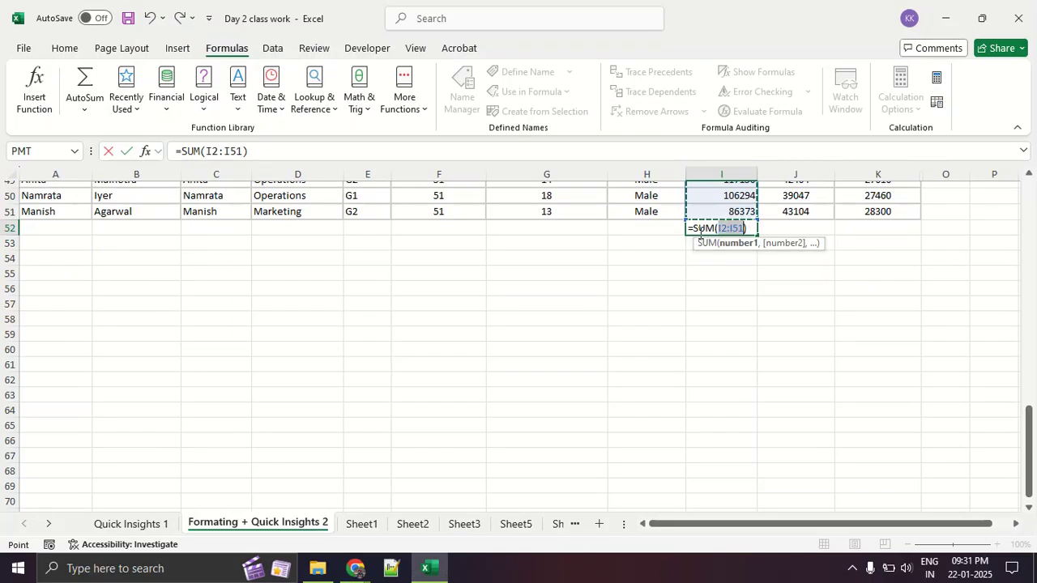
# Step: Accept the CTC sum in I52, reselect the cell to inspect its formula, and clear the cell
pyautogui.press('Return')
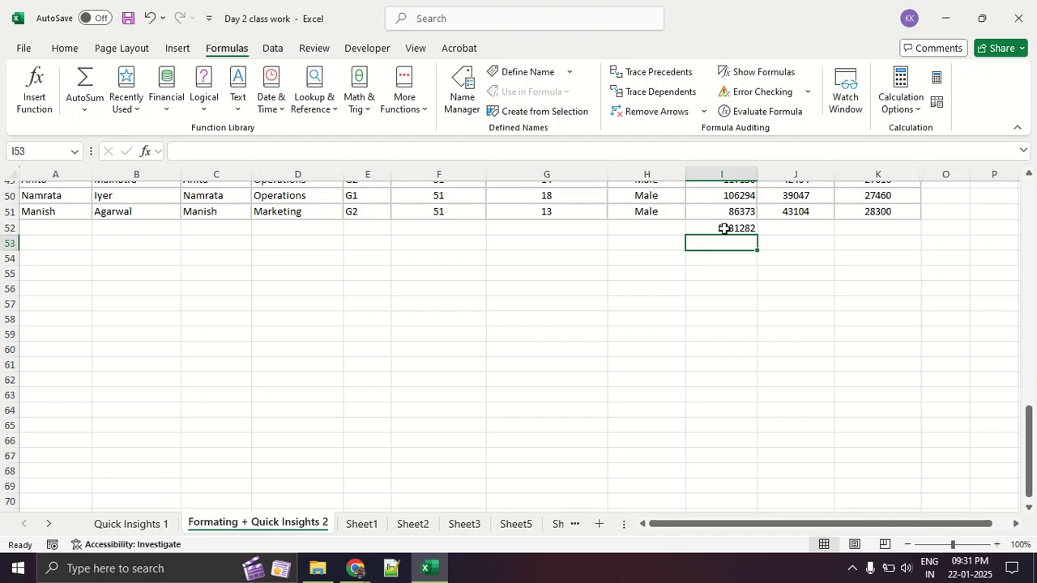
pyautogui.click(721, 229)
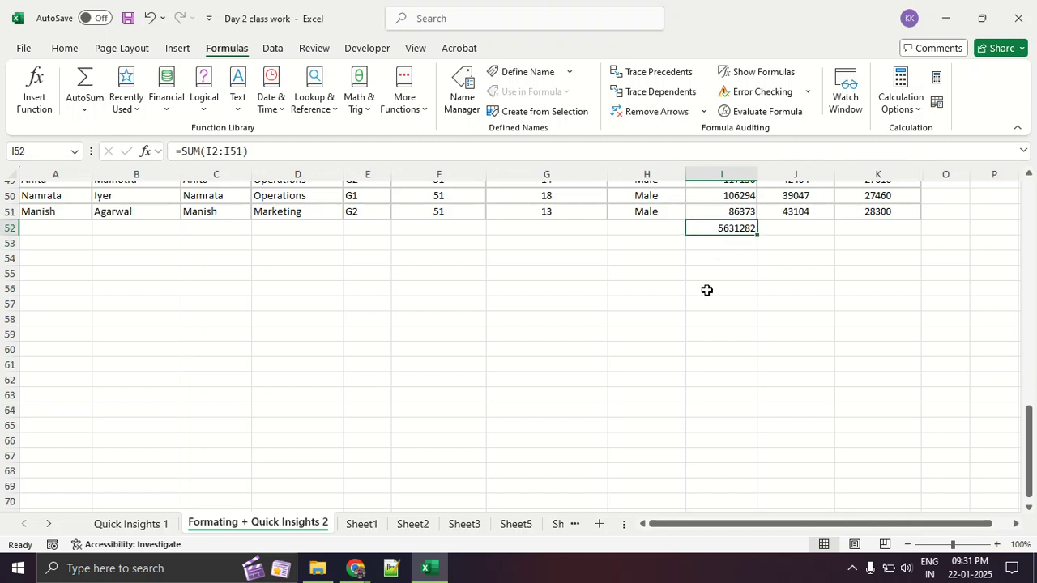
pyautogui.press('Delete')
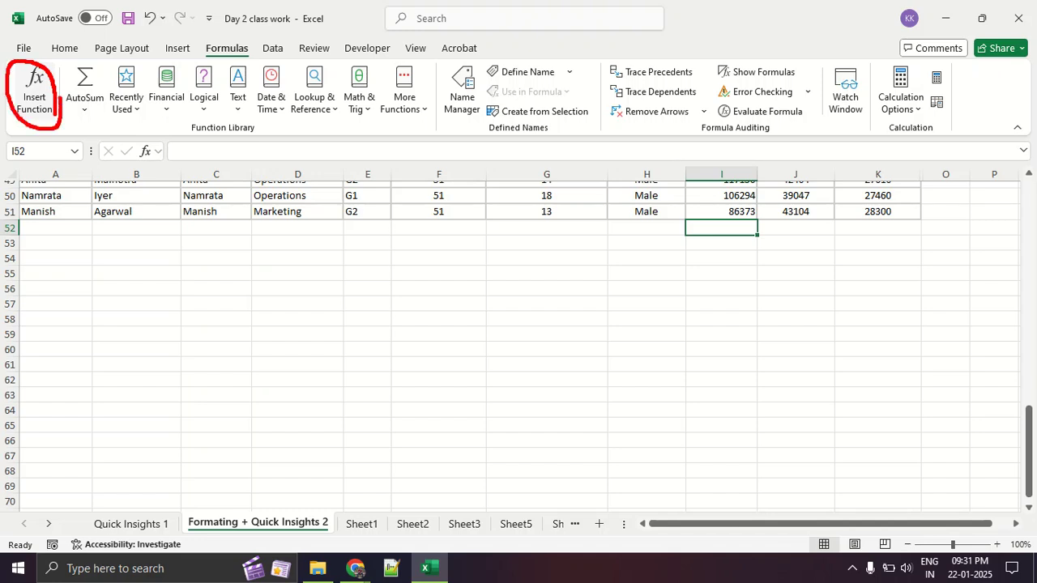
# Step: Insert a function in I52 by searching for count and choosing COUNT, and circle its suggested Value1 range in a temporary annotation
pyautogui.click(39, 104)
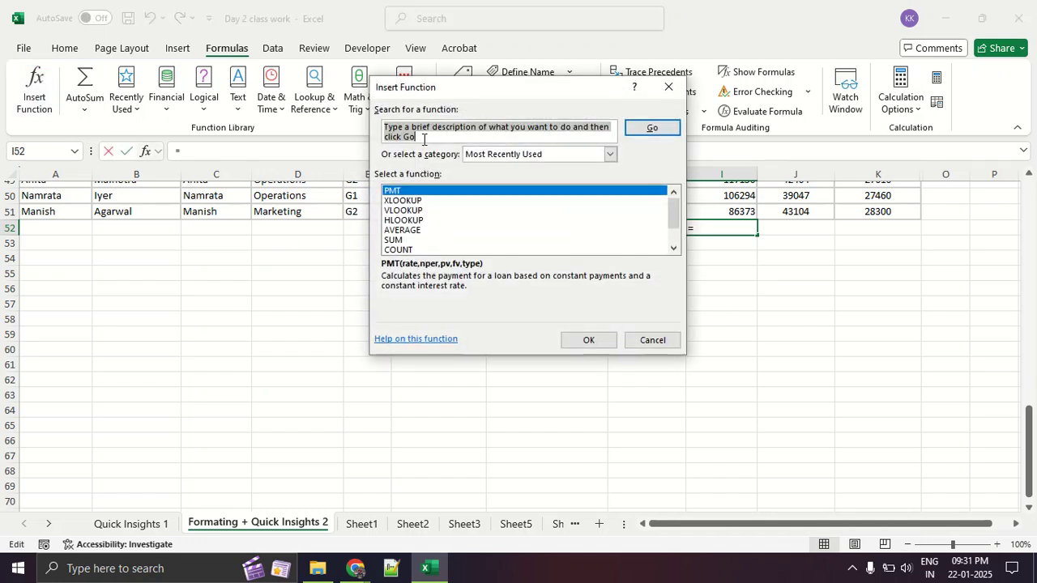
pyautogui.write('count')
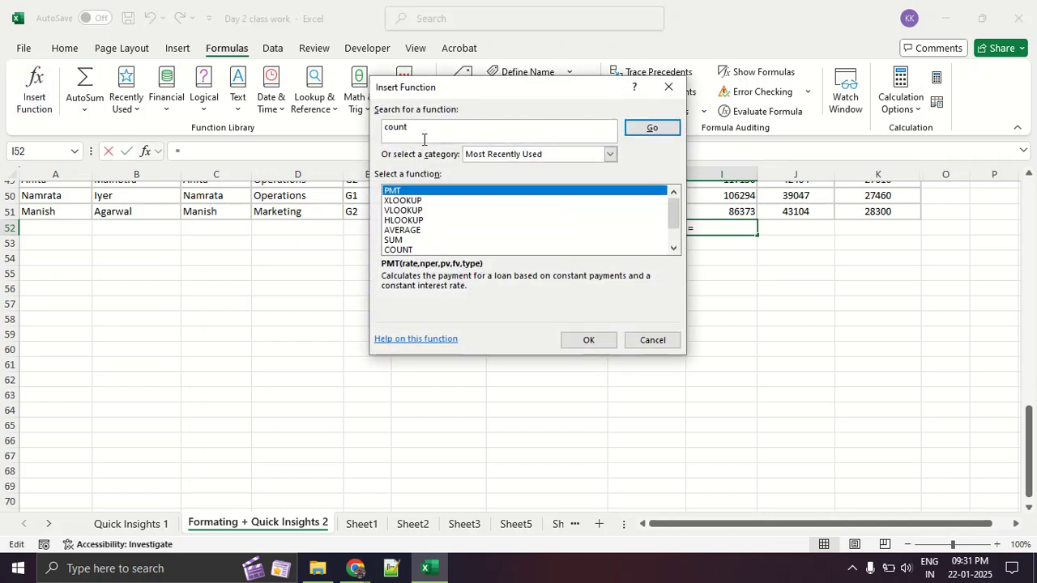
pyautogui.press('Return')
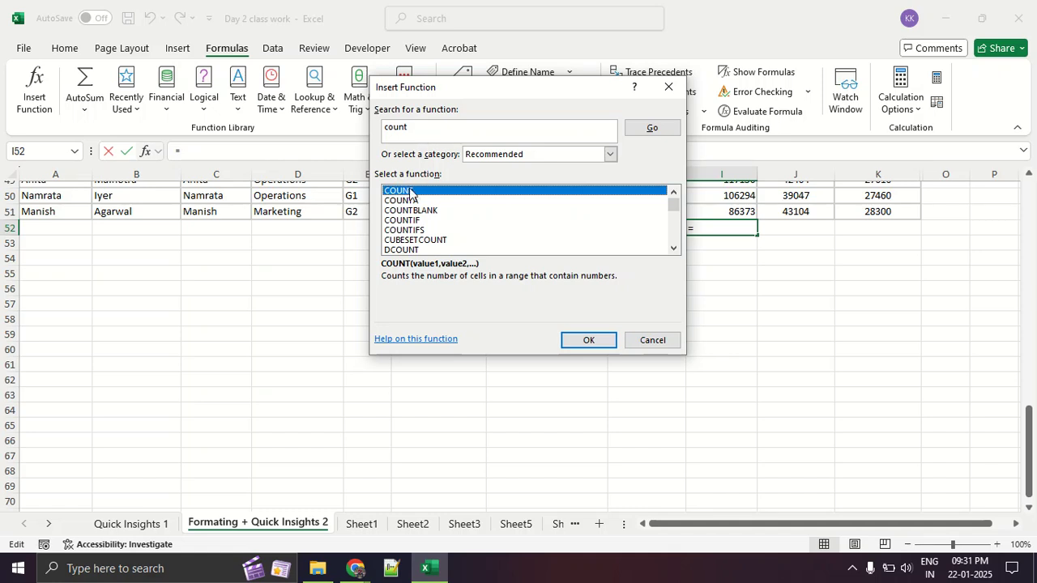
pyautogui.click(586, 336)
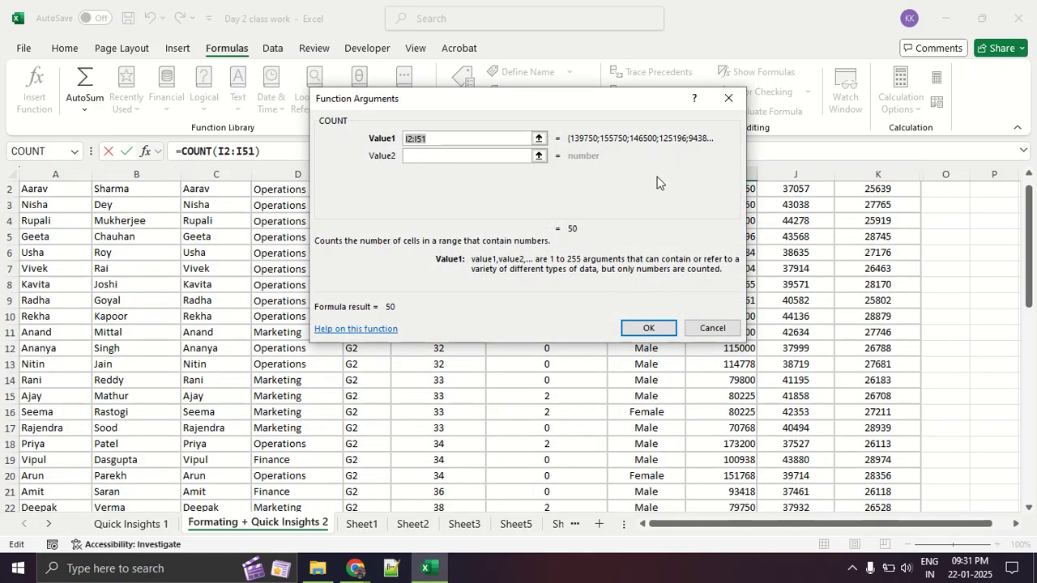
pyautogui.moveTo(618, 108); pyautogui.dragTo(388, 112)
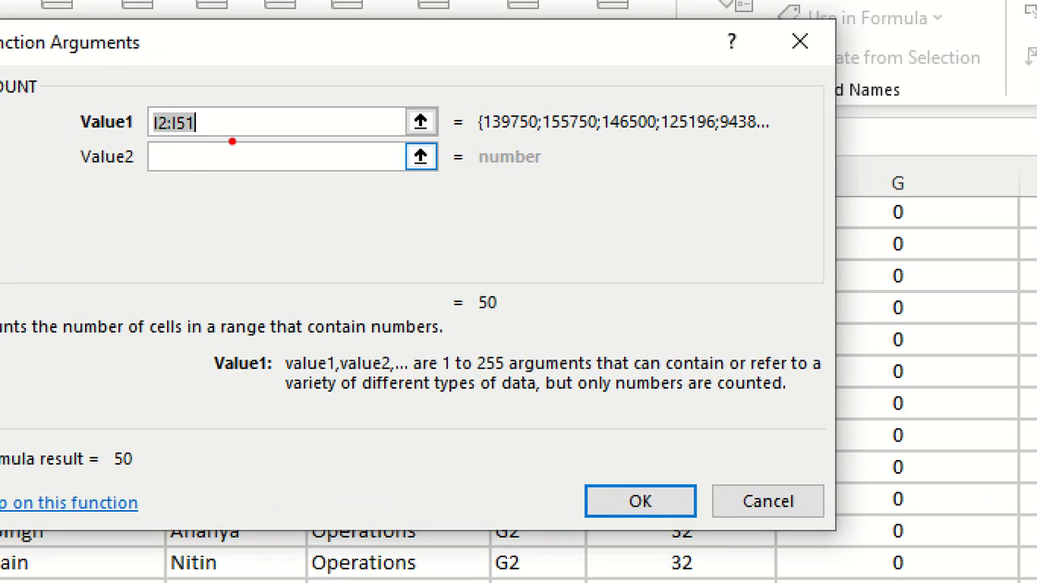
pyautogui.moveTo(232, 141)
pyautogui.mouseDown()
pyautogui.moveTo(158, 122)
pyautogui.moveTo(206, 104)
pyautogui.mouseUp()
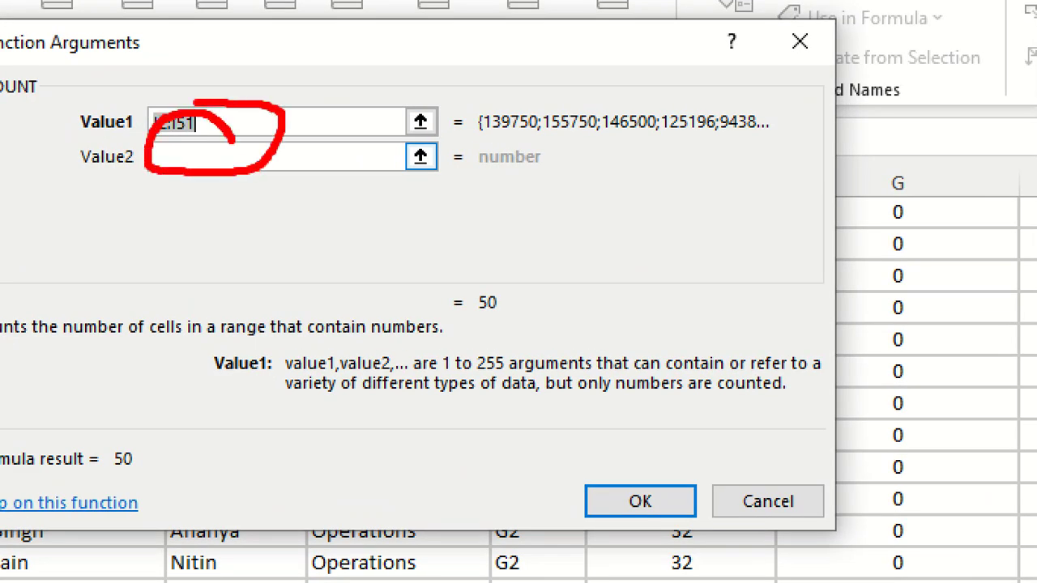
pyautogui.press('Escape')
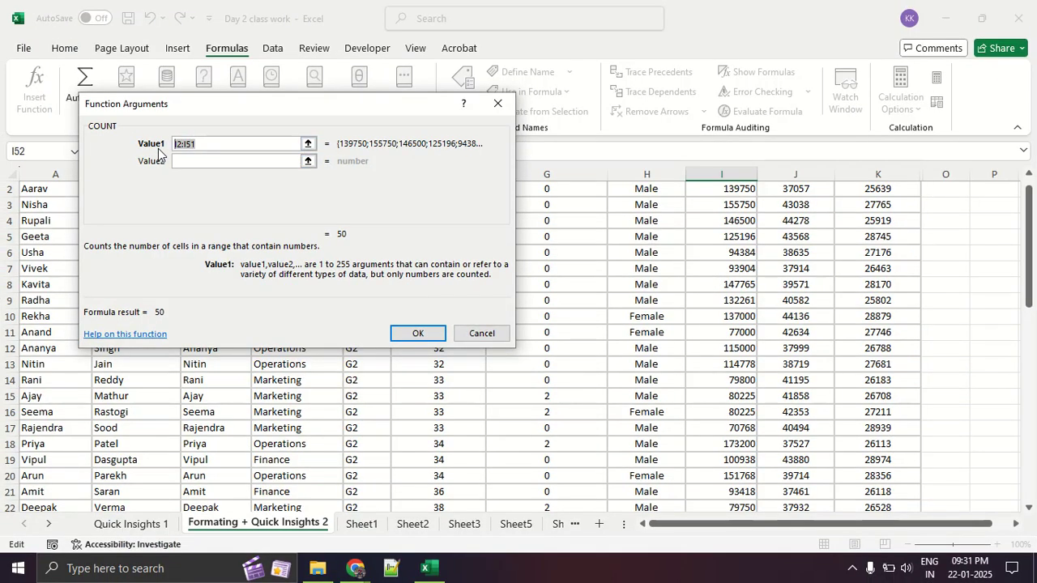
# Step: Replace COUNT's suggested Value1 argument by selecting I2:I51 on the sheet, and accept the function
pyautogui.press('BackSpace')
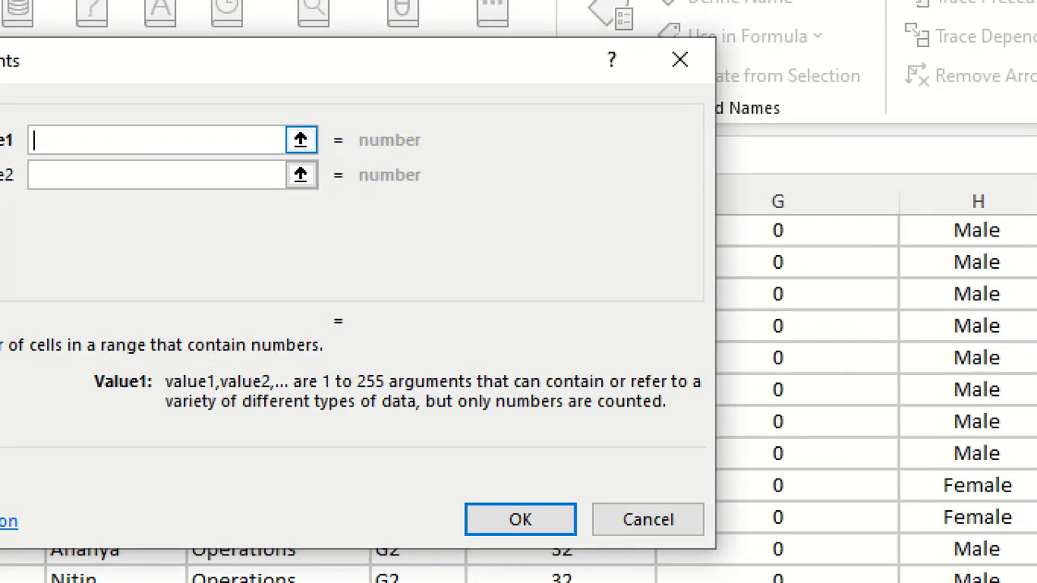
pyautogui.moveTo(297, 151); pyautogui.dragTo(342, 167)
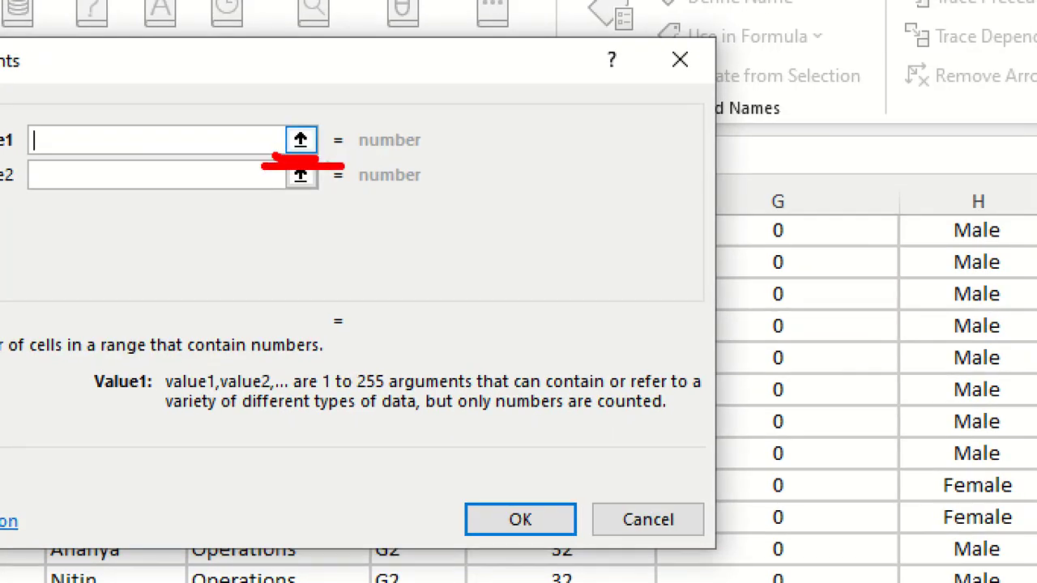
pyautogui.press('Escape')
pyautogui.click(304, 141)
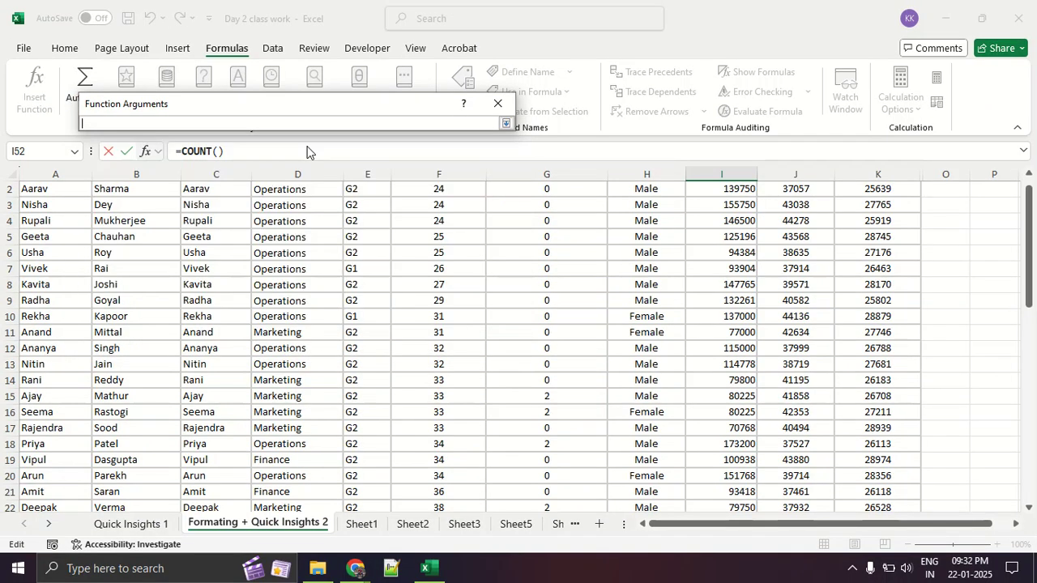
pyautogui.scroll(1, 623, 194)
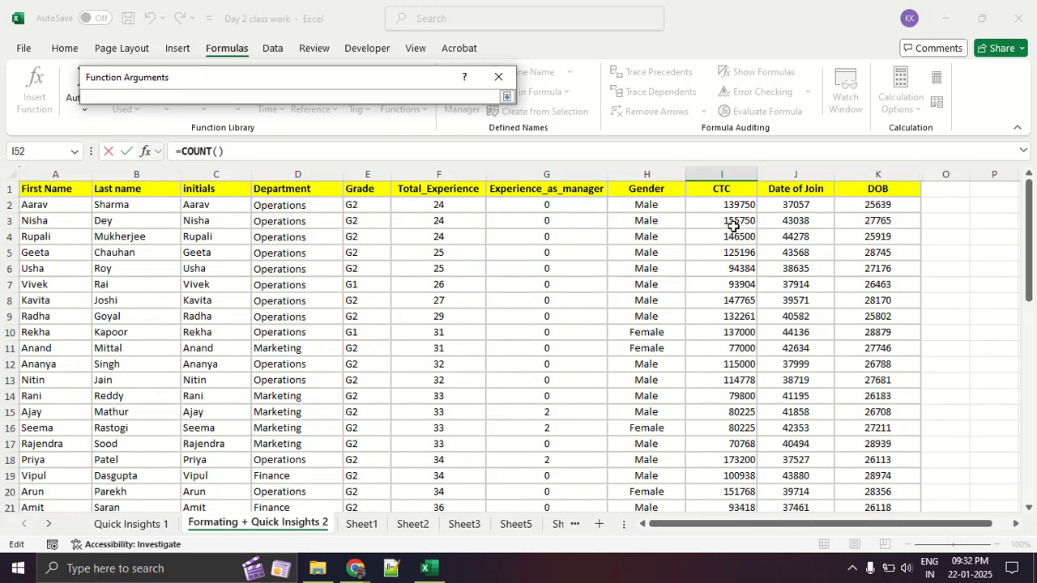
pyautogui.moveTo(728, 207); pyautogui.dragTo(735, 473)
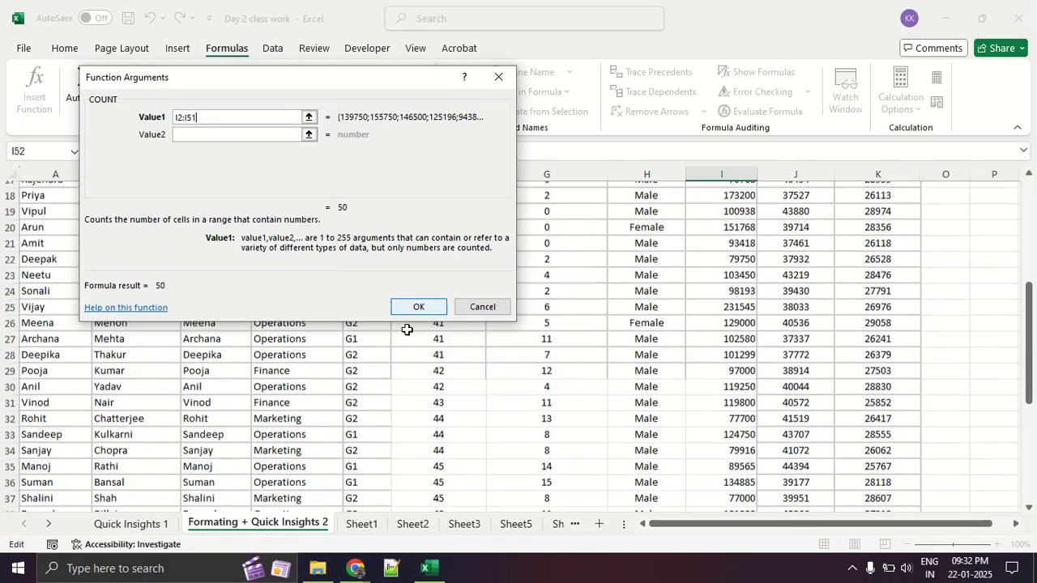
pyautogui.scroll(5, 406, 330)
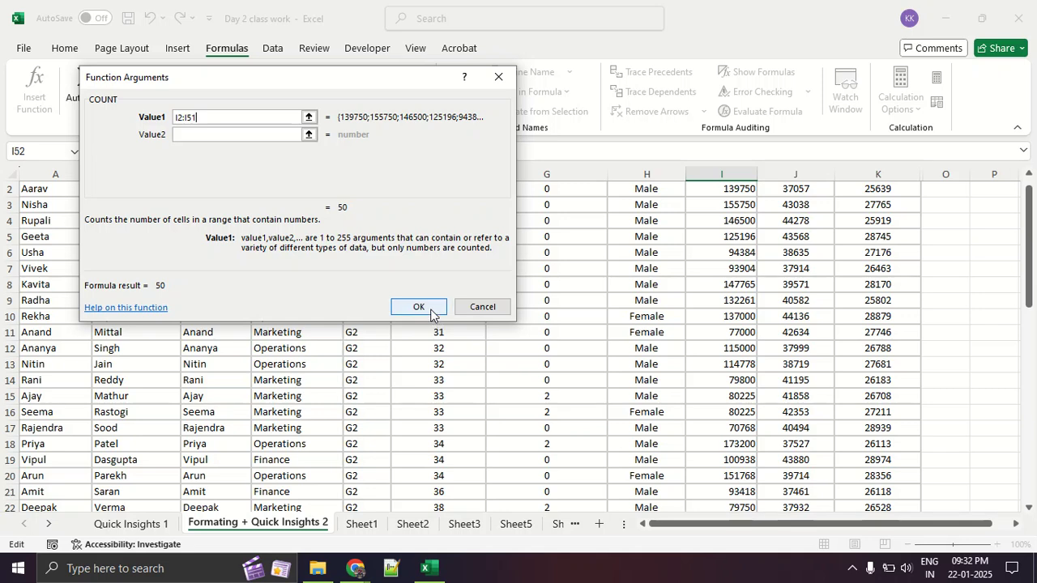
pyautogui.click(433, 308)
# Step: Inspect the COUNT formula in I52 below the CTC values and clear that cell
pyautogui.scroll(-2, 610, 392)
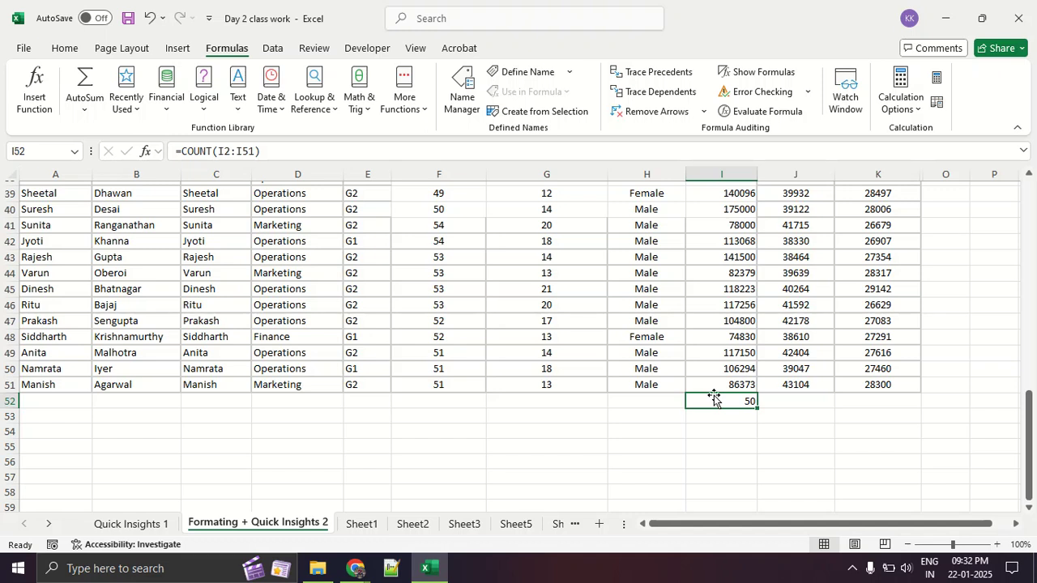
pyautogui.click(739, 430)
pyautogui.click(734, 399)
pyautogui.press('Delete')
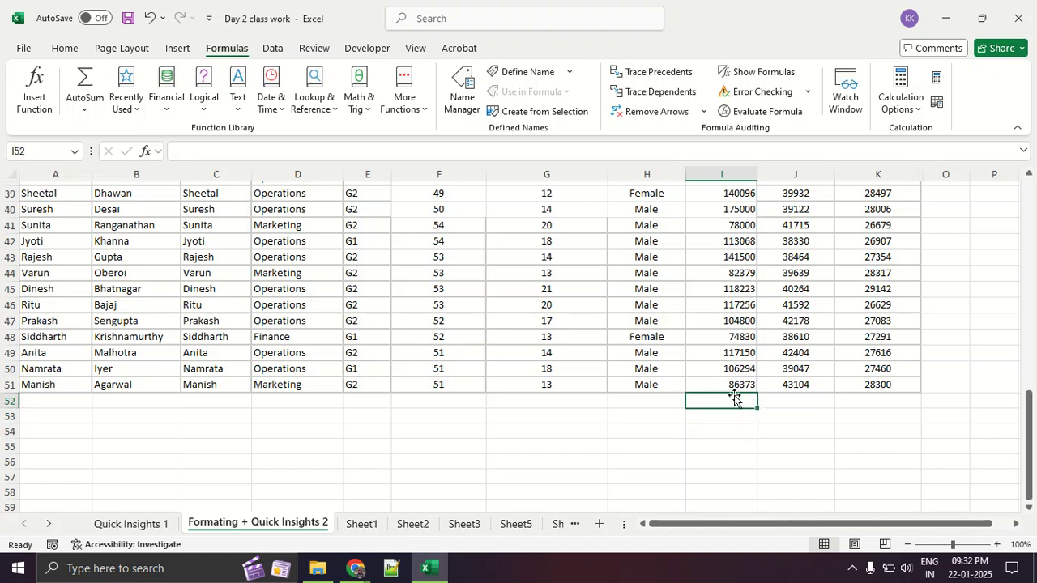
# Step: Select the entire CTC column and mark its Average, Count and Sum statistics with a temporary red annotation
pyautogui.scroll(2, 736, 396)
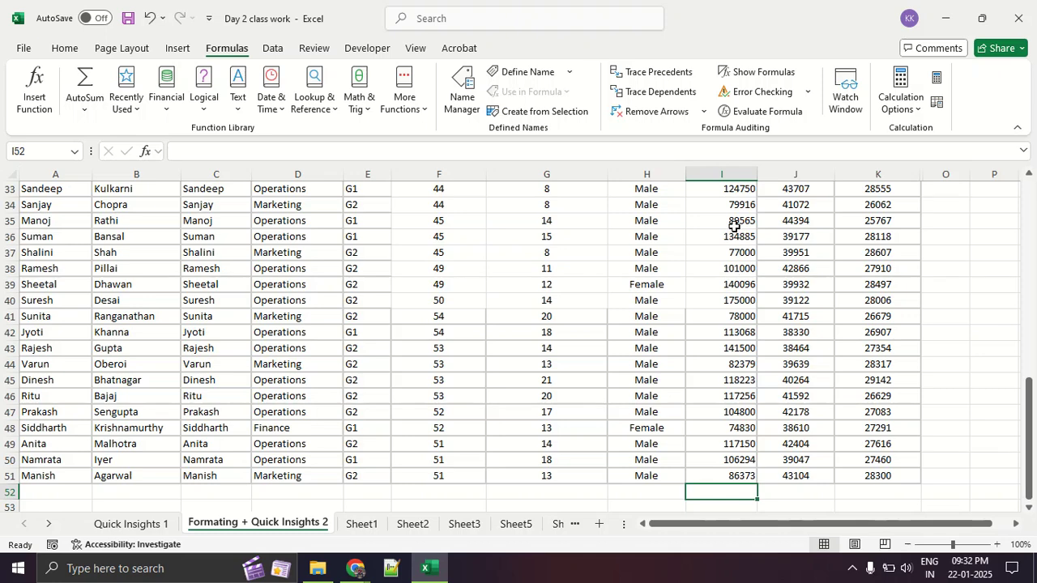
pyautogui.click(725, 174)
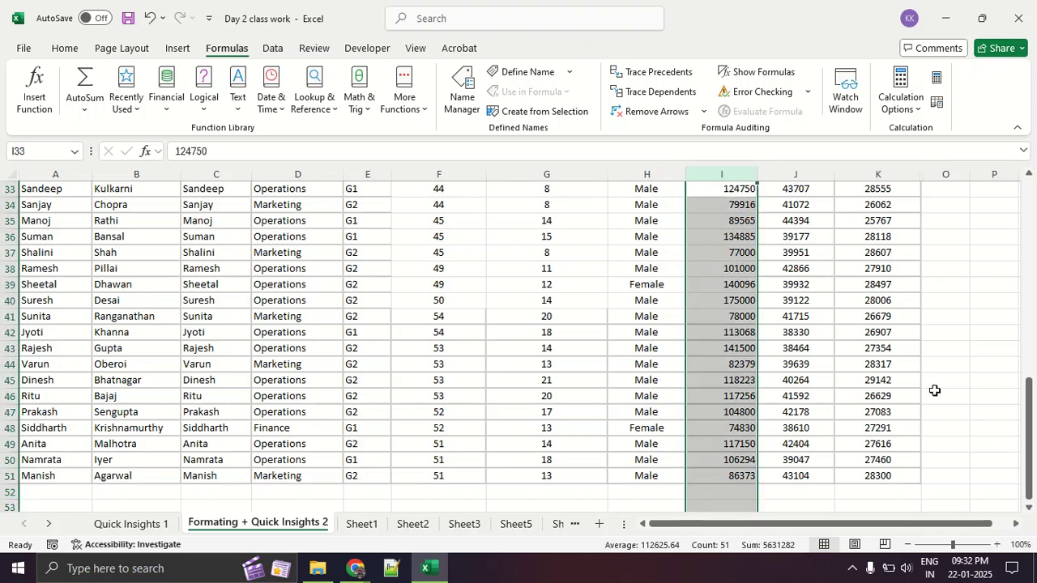
pyautogui.scroll(-1, 857, 422)
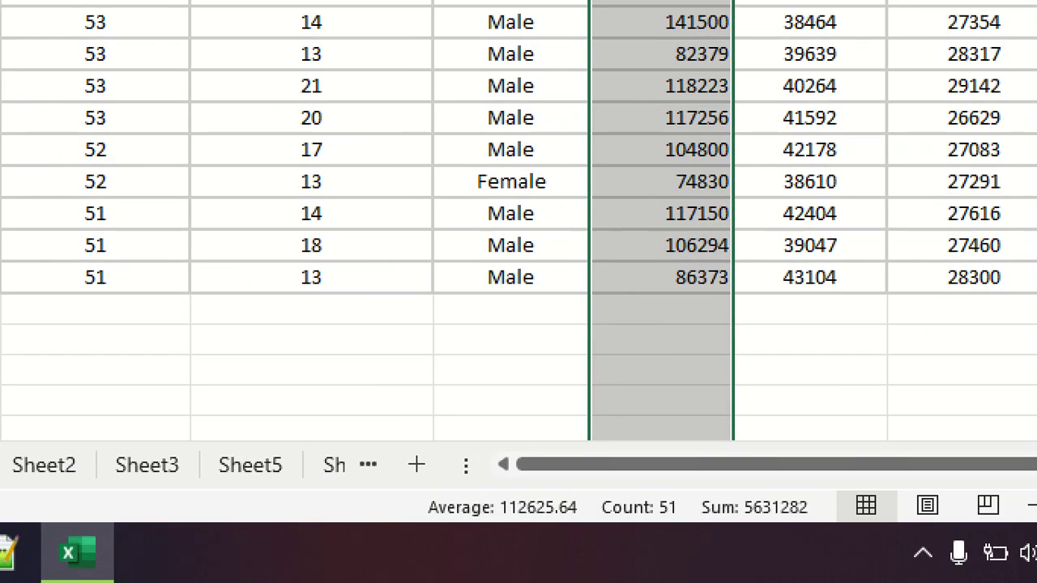
pyautogui.click(796, 575)
pyautogui.moveTo(877, 478)
pyautogui.mouseDown()
pyautogui.moveTo(626, 444)
pyautogui.moveTo(449, 481)
pyautogui.moveTo(876, 470)
pyautogui.moveTo(873, 435)
pyautogui.mouseUp()
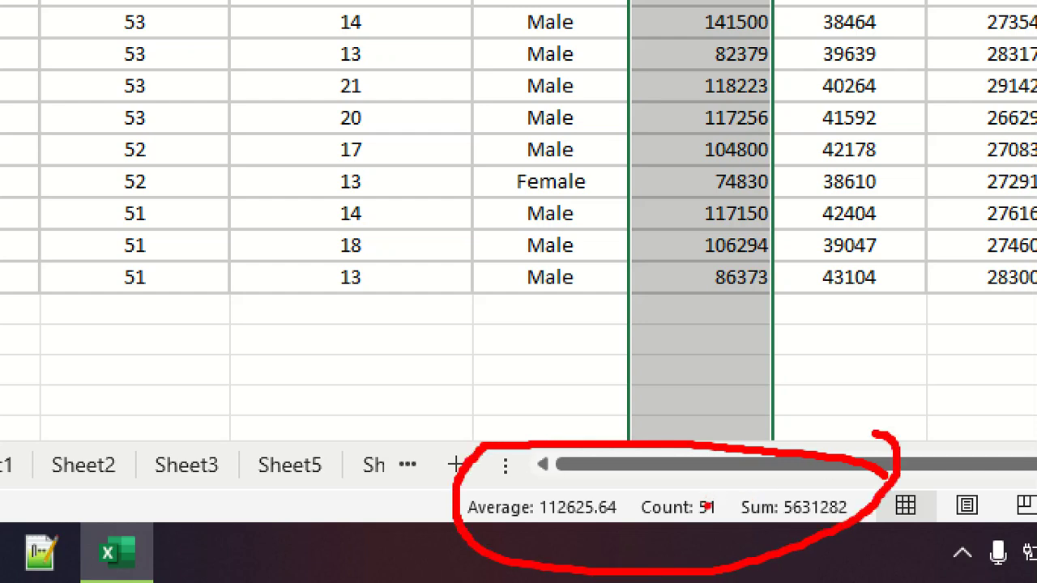
pyautogui.moveTo(657, 521)
pyautogui.mouseDown()
pyautogui.moveTo(790, 514)
pyautogui.moveTo(732, 526)
pyautogui.mouseUp()
pyautogui.press('Escape')
# Step: Select the entire header row, reselect the whole CTC column, and reduce the selection to K14
pyautogui.scroll(6, 737, 393)
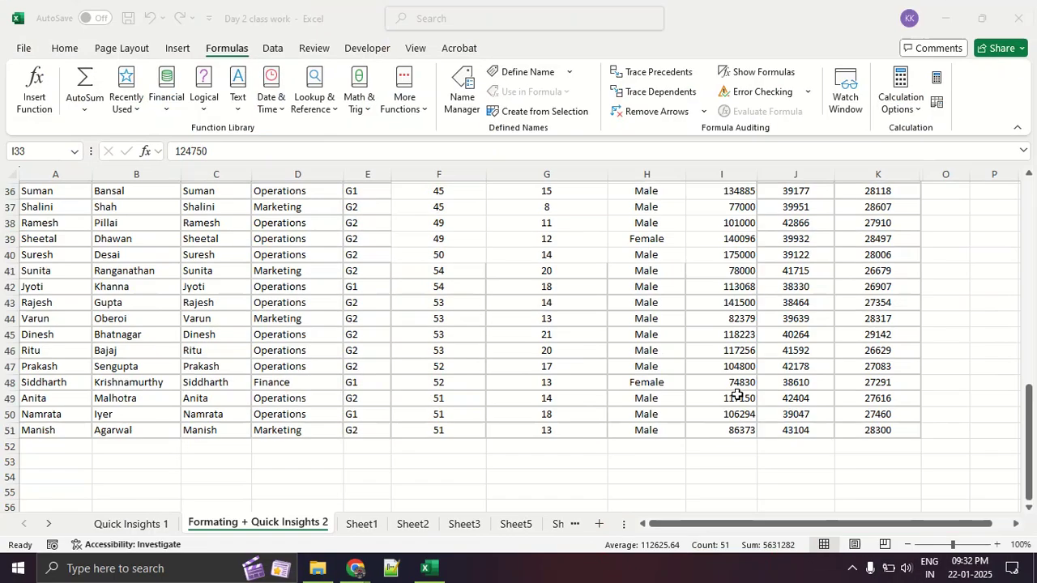
pyautogui.scroll(5, 736, 393)
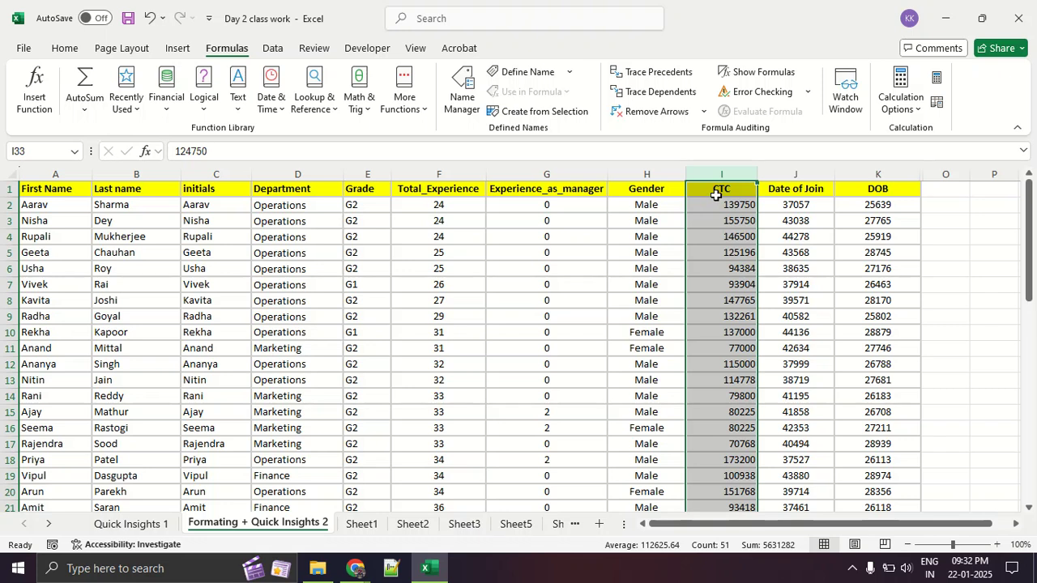
pyautogui.click(6, 188)
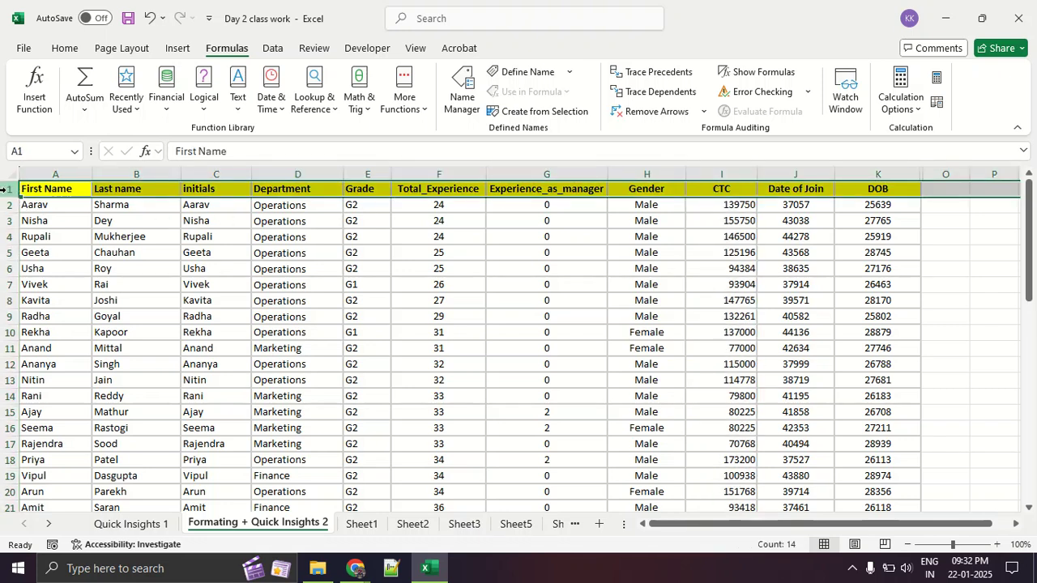
pyautogui.click(718, 174)
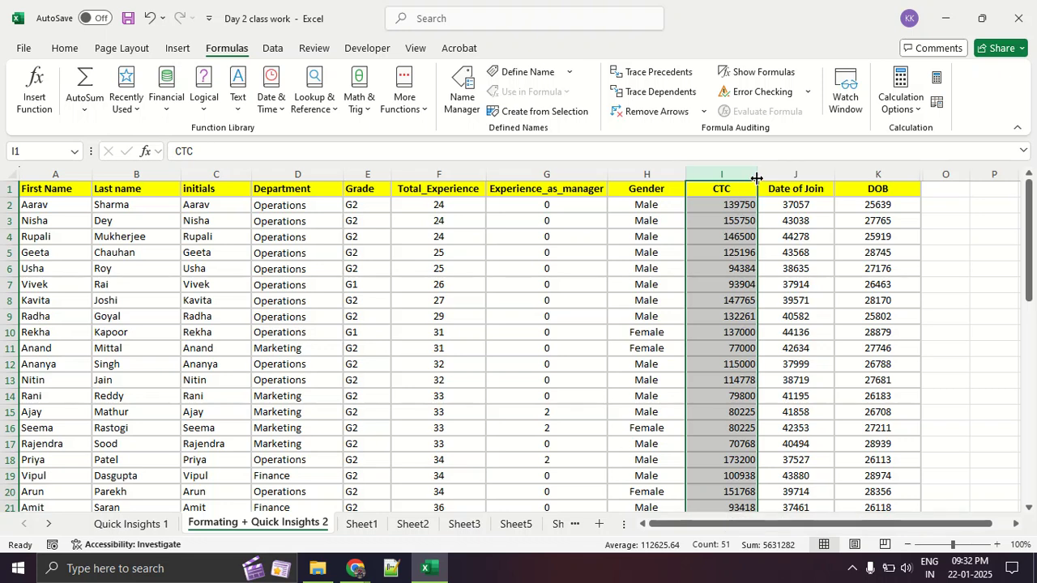
pyautogui.click(863, 395)
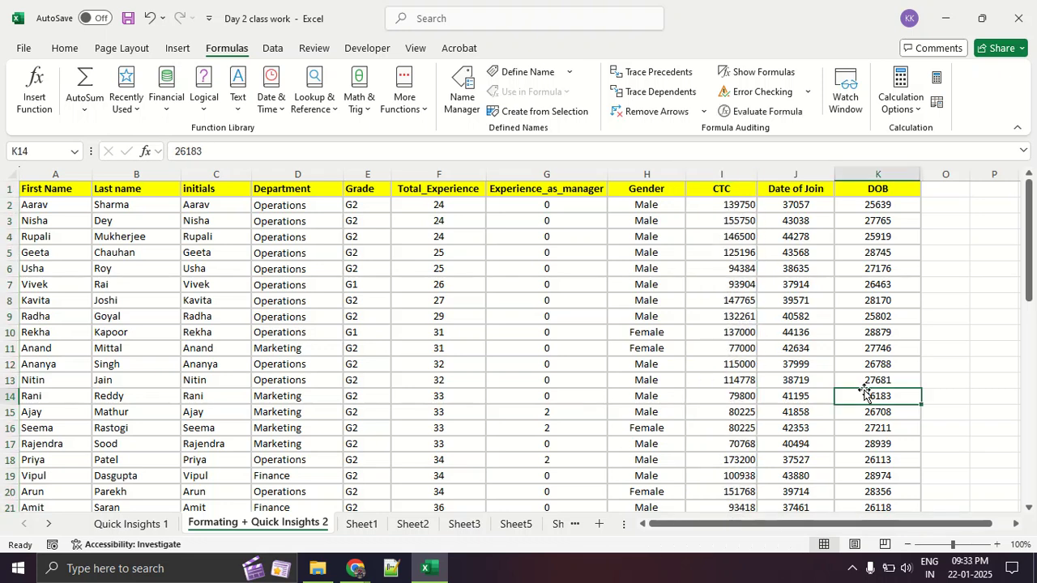
# Step: Select I2:I15 to examine its Average, Count and Sum, reduce the selection to I18, and show the Home commands
pyautogui.moveTo(729, 207); pyautogui.dragTo(721, 415)
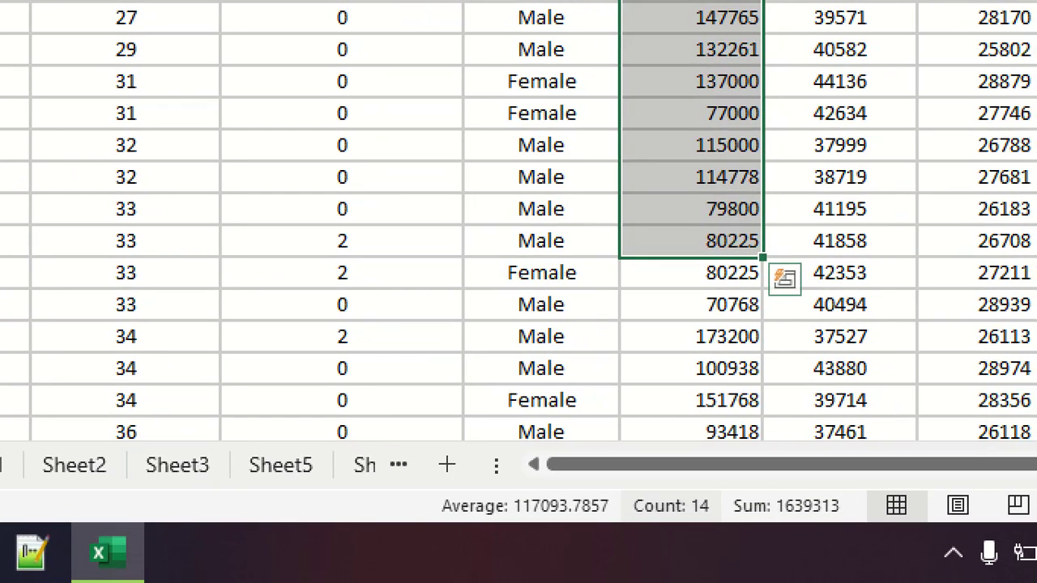
pyautogui.moveTo(376, 531); pyautogui.dragTo(810, 540)
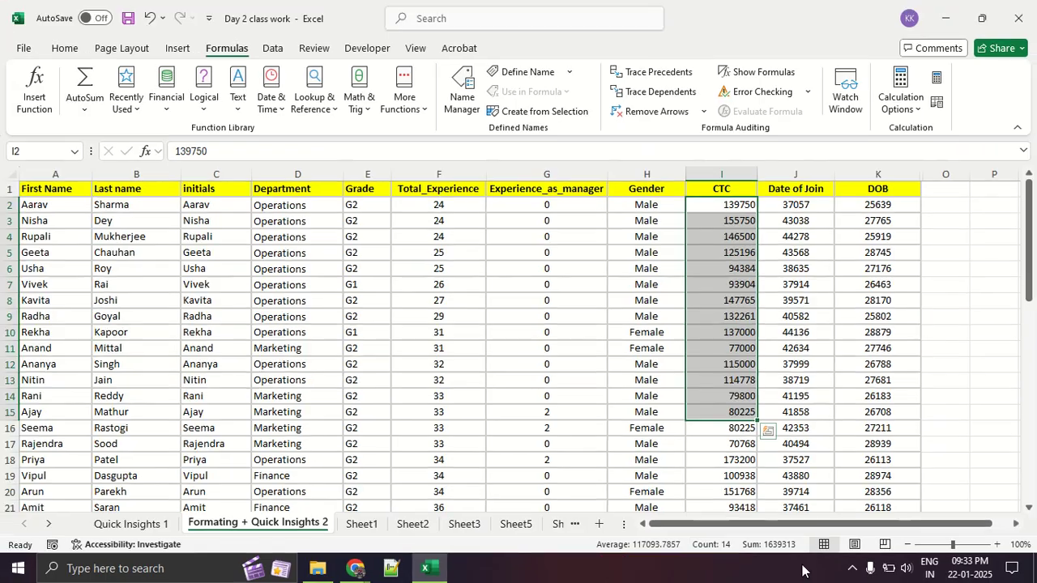
pyautogui.click(656, 336)
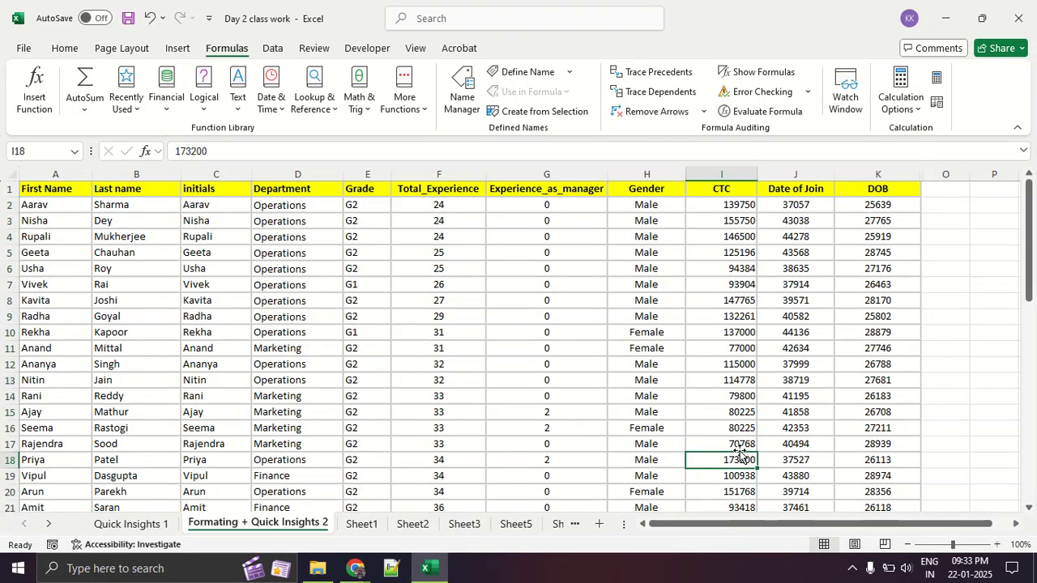
pyautogui.click(68, 52)
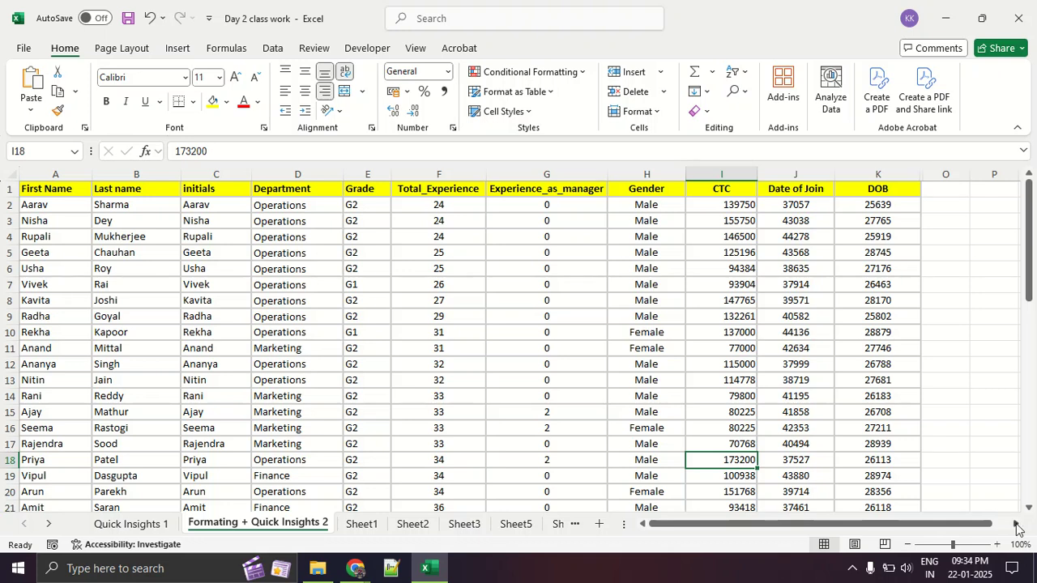
# Step: Enter the formula =J5+K5 in cell P5 to add the Date of Join and DOB values of row 5
pyautogui.click(1016, 523)
pyautogui.click(921, 258)
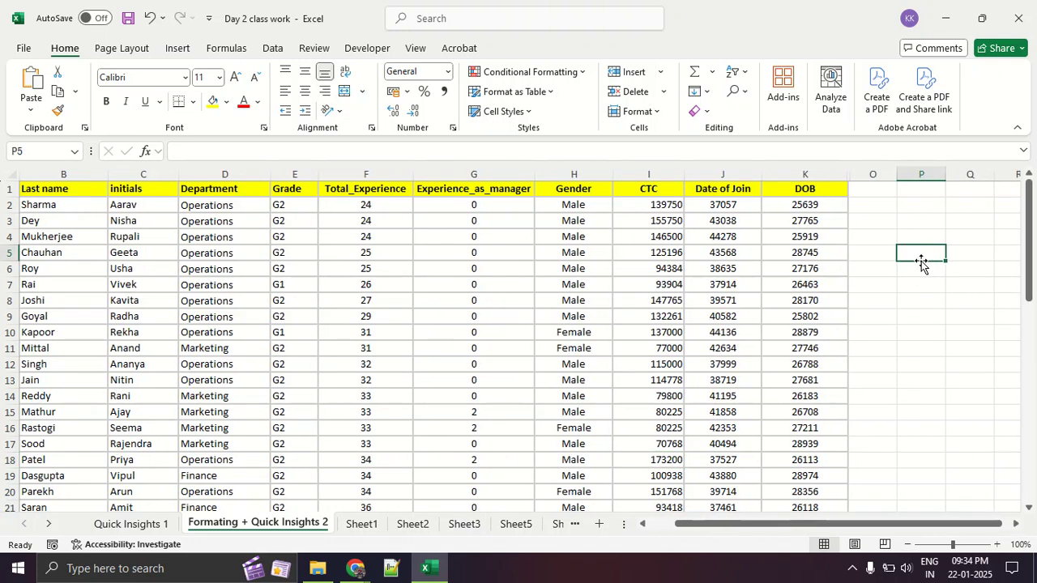
pyautogui.write('=')
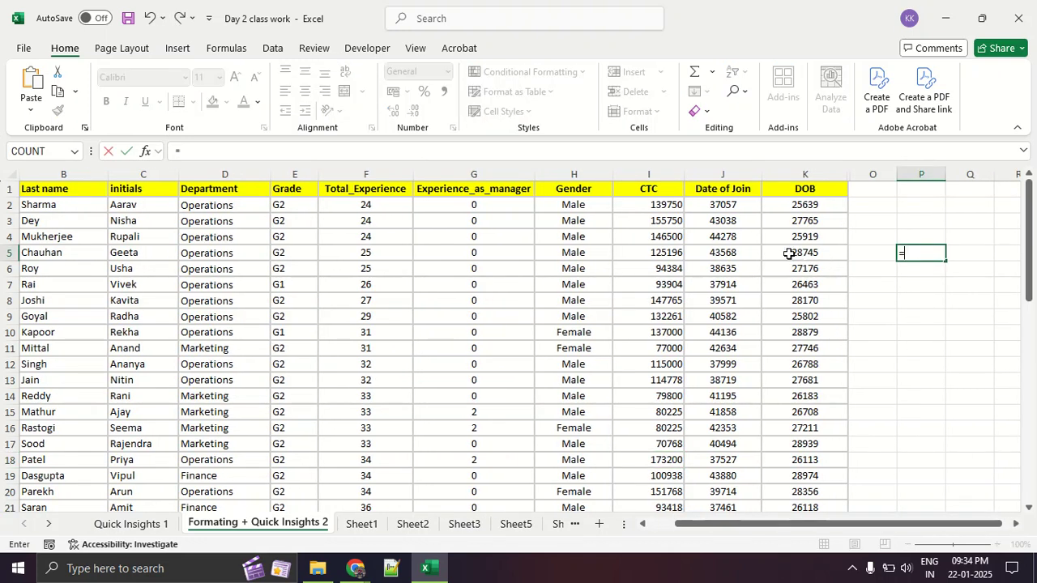
pyautogui.click(742, 252)
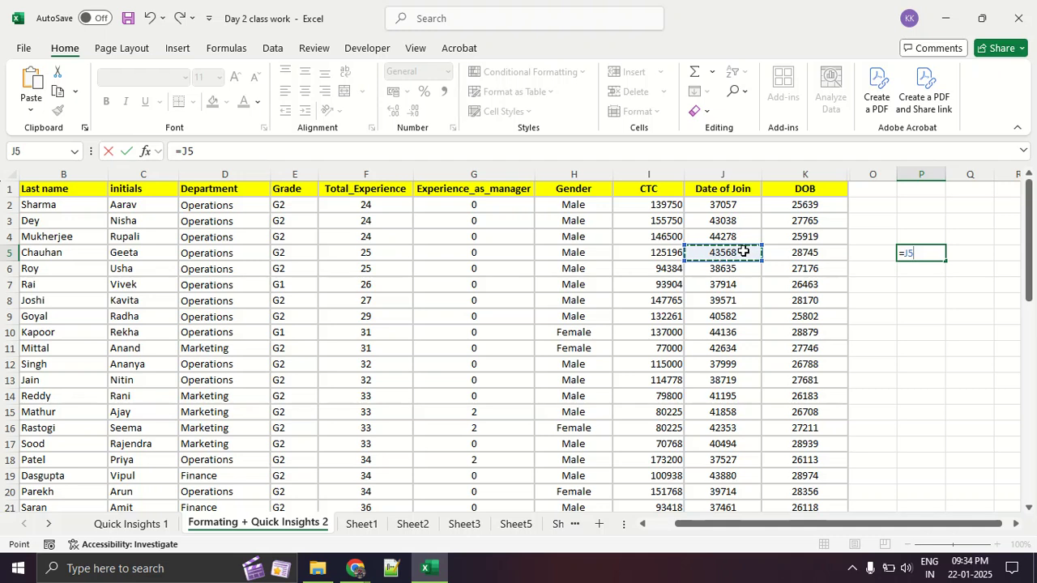
pyautogui.write('+')
pyautogui.click(788, 251)
pyautogui.press('Return')
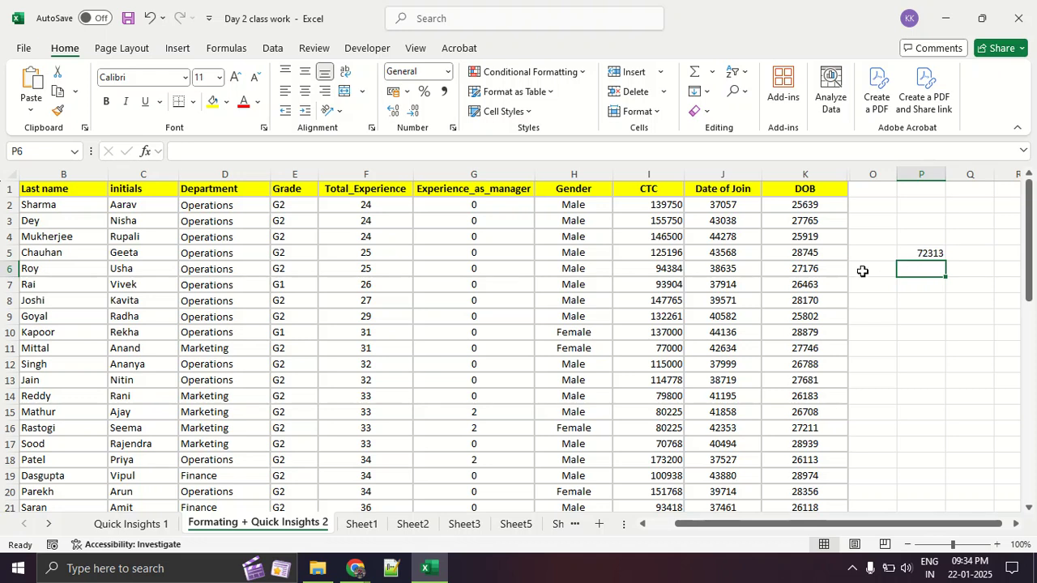
# Step: Set the Date of Join in cell J5 to 67 and check the dependent formula in cell P5
pyautogui.click(746, 253)
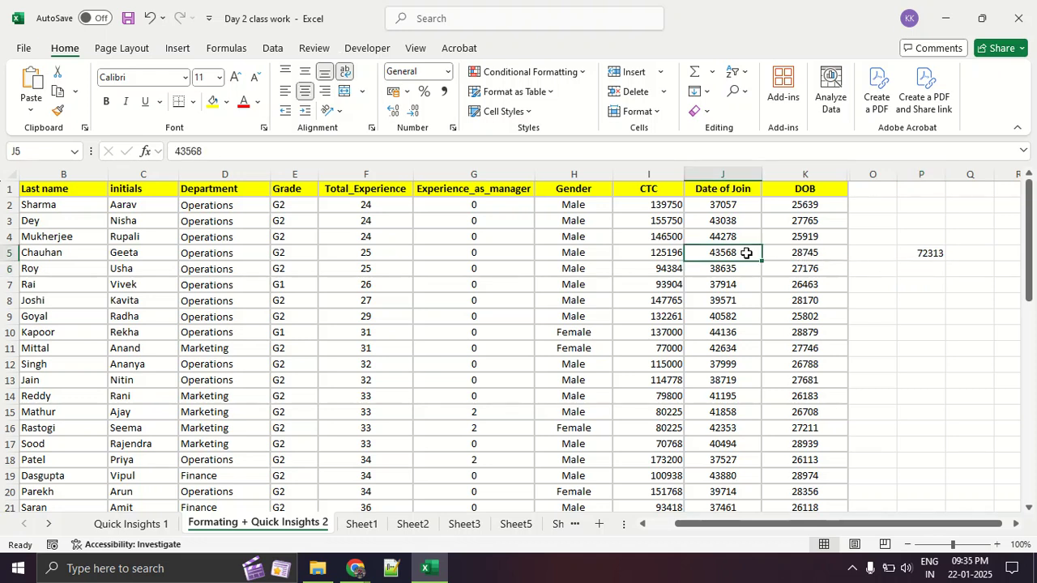
pyautogui.write('67')
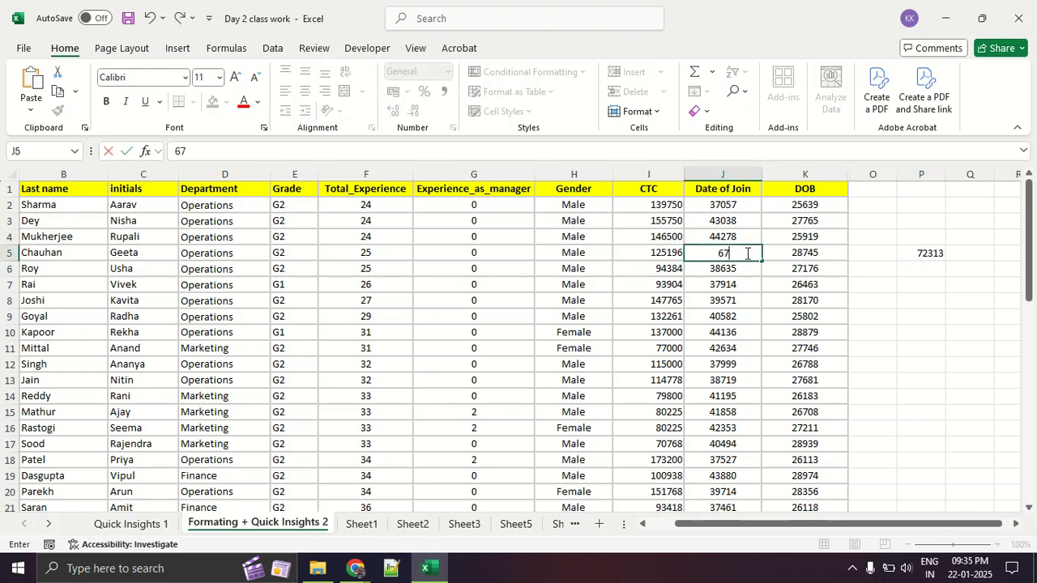
pyautogui.press('Return')
pyautogui.click(903, 256)
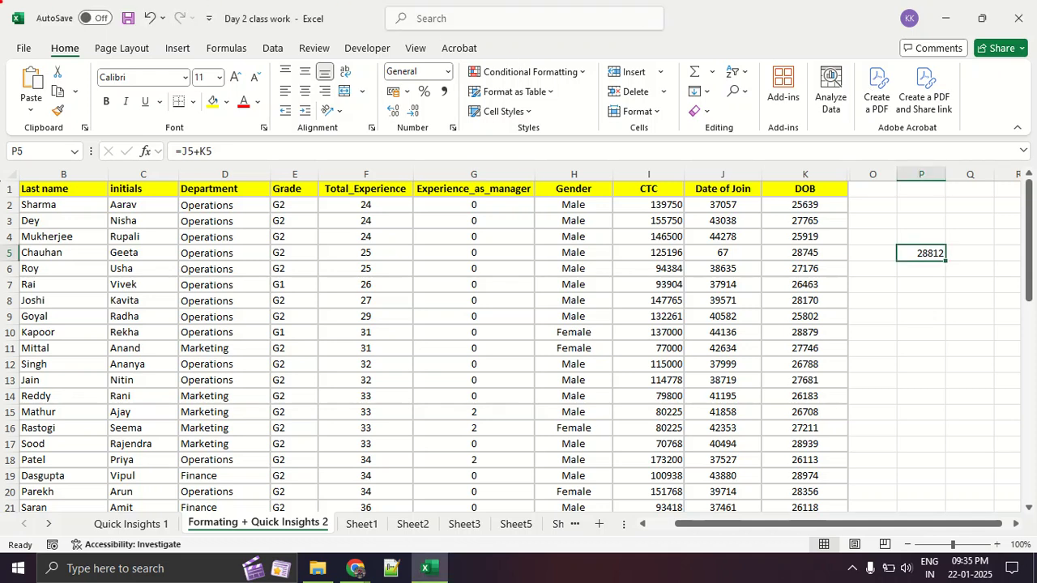
pyautogui.moveTo(102, 40)
pyautogui.mouseDown()
pyautogui.moveTo(29, 144)
pyautogui.moveTo(238, 166)
pyautogui.moveTo(181, 98)
pyautogui.mouseUp()
pyautogui.press('Escape')
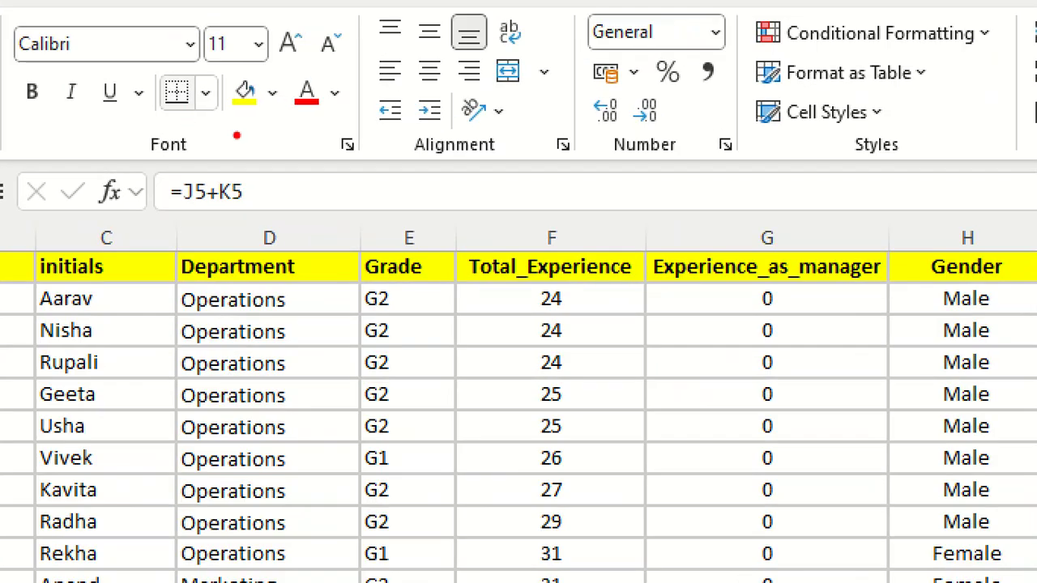
pyautogui.moveTo(235, 122)
pyautogui.mouseDown()
pyautogui.moveTo(152, 127)
pyautogui.moveTo(254, 106)
pyautogui.mouseUp()
pyautogui.moveTo(332, 101); pyautogui.dragTo(278, 94)
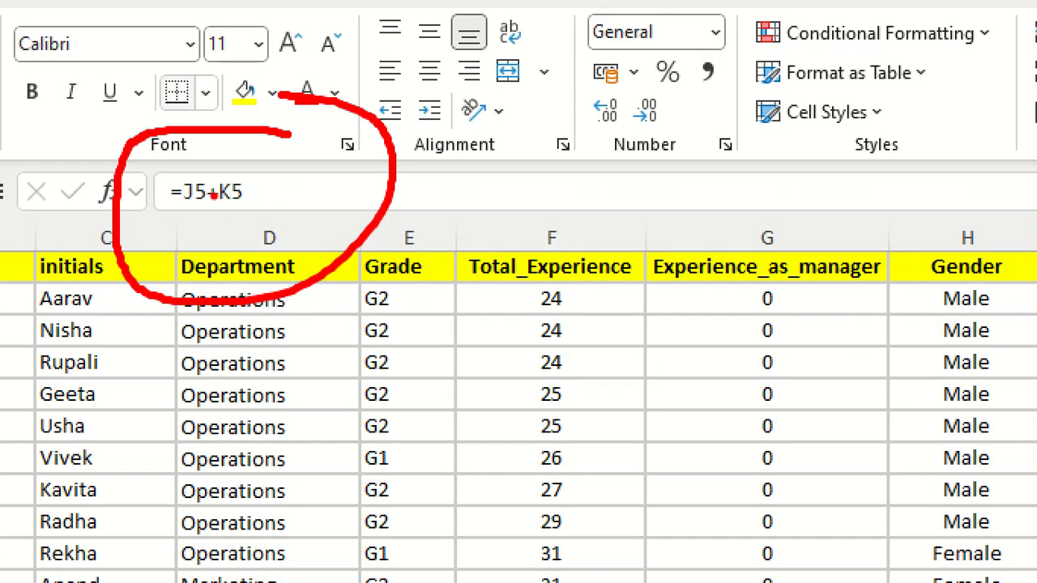
pyautogui.moveTo(171, 209); pyautogui.dragTo(218, 212)
pyautogui.moveTo(269, 173)
pyautogui.mouseDown()
pyautogui.moveTo(173, 202)
pyautogui.moveTo(263, 162)
pyautogui.mouseUp()
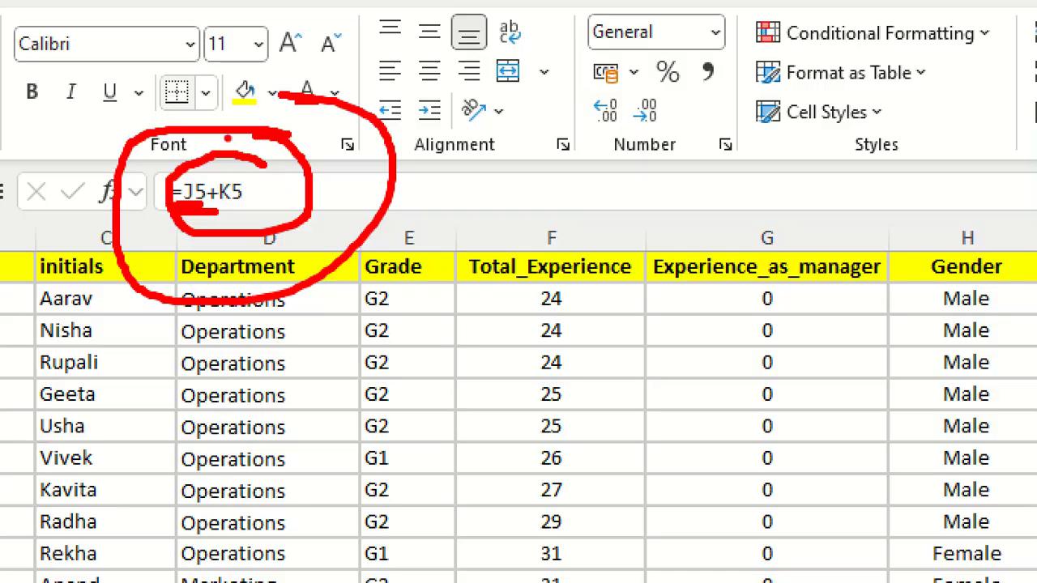
pyautogui.press('Escape')
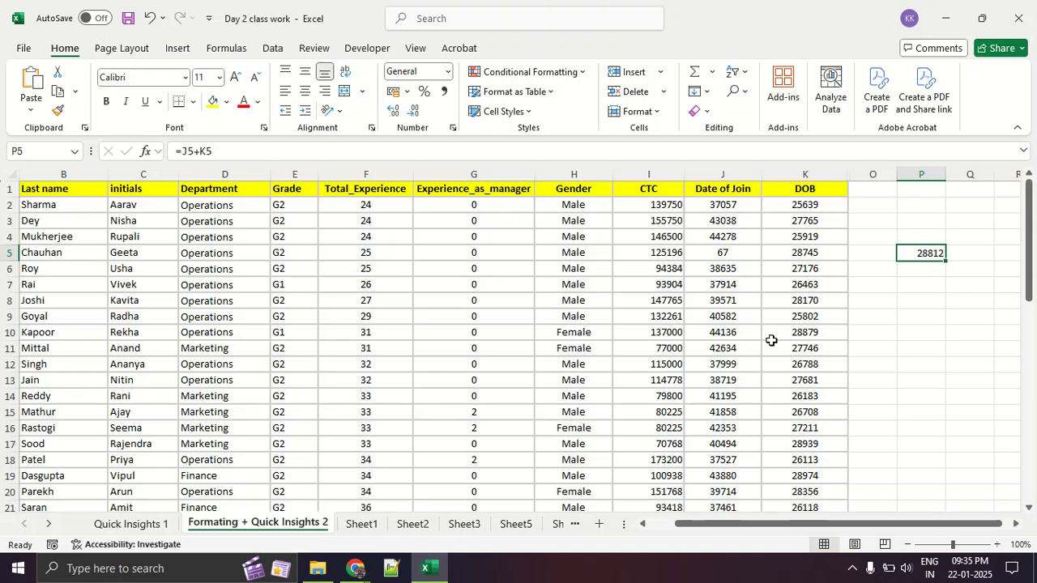
# Step: Clear the contents of cells P4:P8 to remove the test formula beside the employee table
pyautogui.click(931, 346)
pyautogui.moveTo(928, 237); pyautogui.dragTo(928, 311)
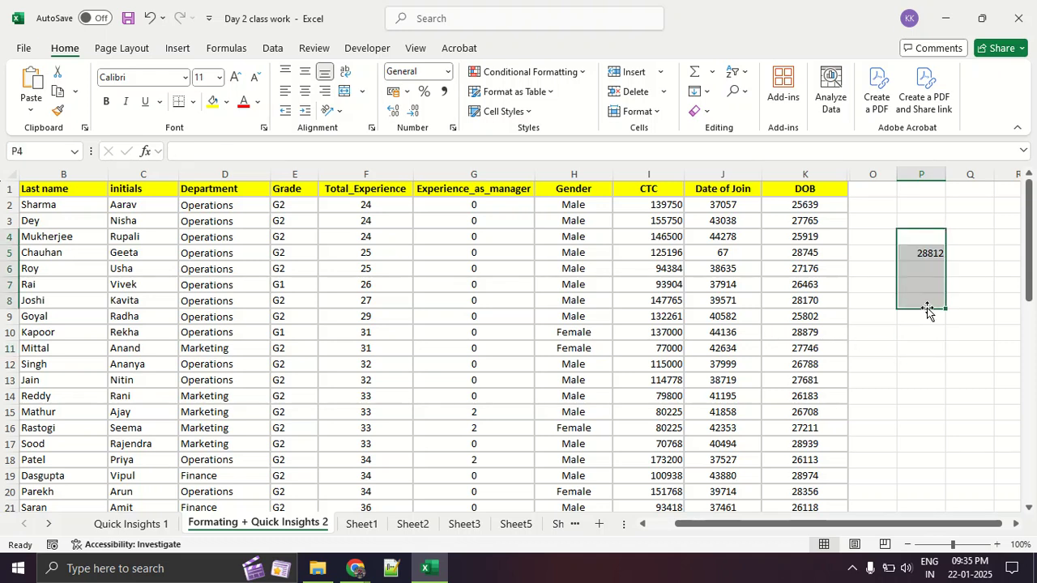
pyautogui.press('Delete')
pyautogui.moveTo(850, 523); pyautogui.dragTo(827, 522)
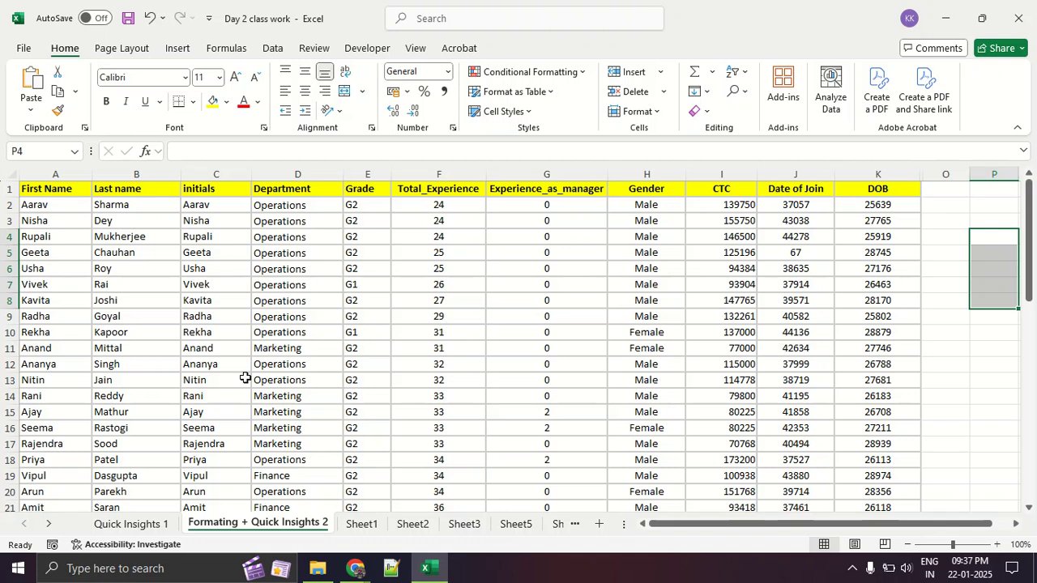
pyautogui.hotkey('alt', 'Tab')
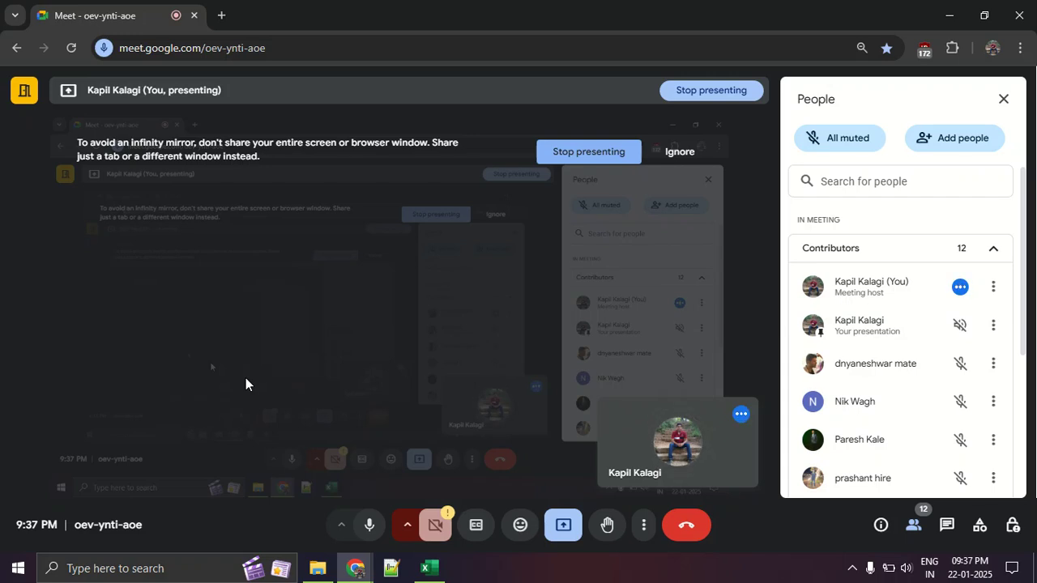
pyautogui.hotkey('alt', 'Tab')
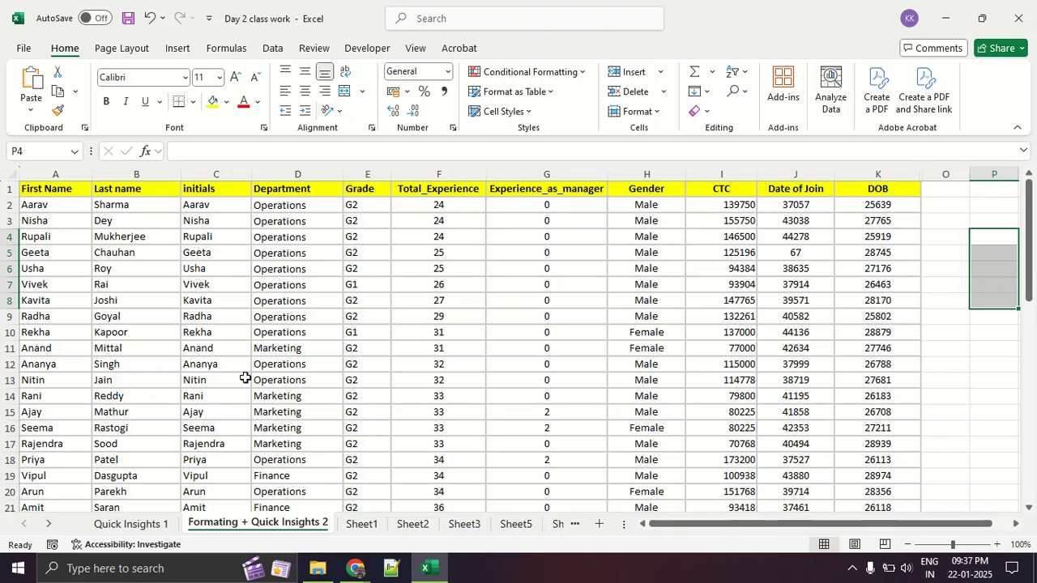
# Step: Examine the Gender, CTC and Department values of the employee table
pyautogui.scroll(-20, 245, 377)
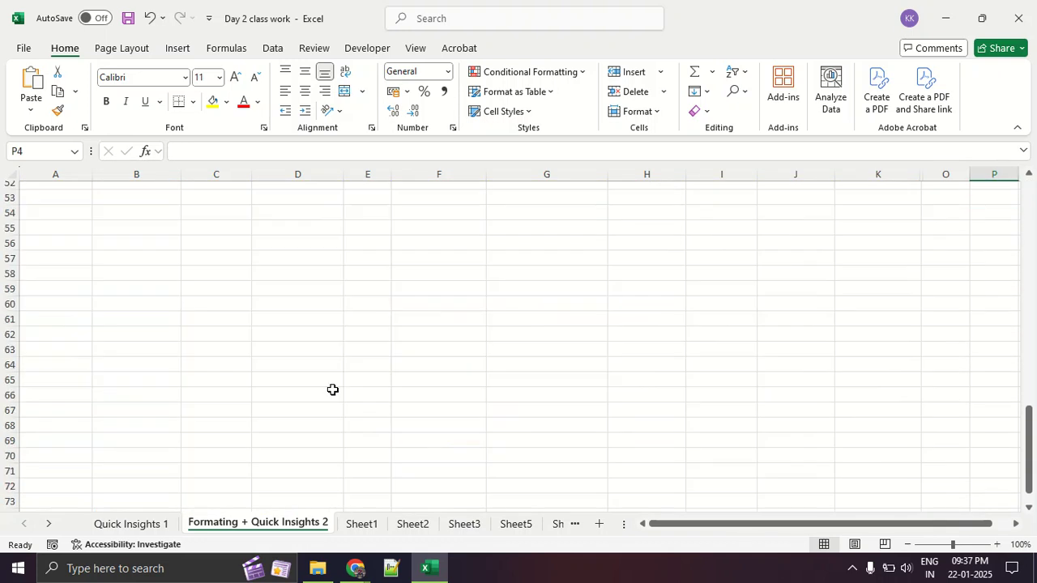
pyautogui.scroll(7, 364, 351)
pyautogui.scroll(13, 364, 352)
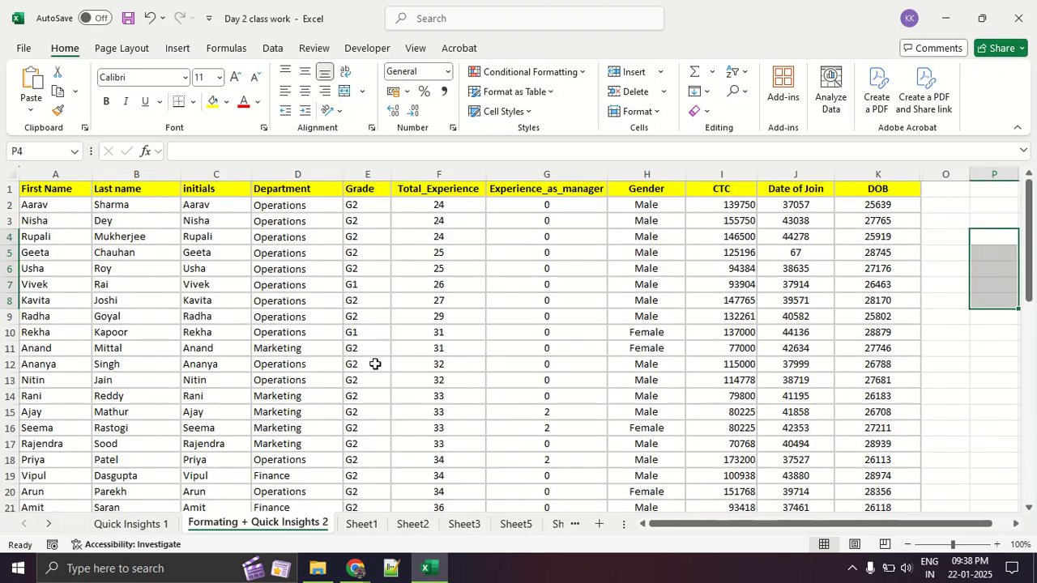
pyautogui.moveTo(645, 208); pyautogui.dragTo(607, 413)
pyautogui.click(650, 365)
pyautogui.scroll(-6, 650, 366)
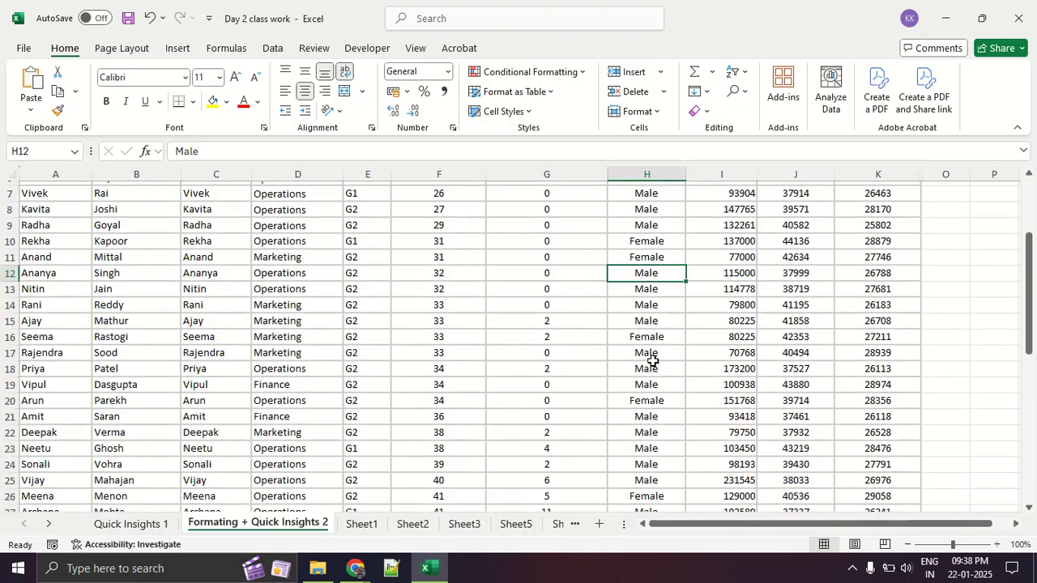
pyautogui.scroll(6, 653, 360)
pyautogui.moveTo(650, 204); pyautogui.dragTo(656, 316)
pyautogui.moveTo(659, 361); pyautogui.dragTo(660, 415)
pyautogui.moveTo(723, 364); pyautogui.dragTo(747, 412)
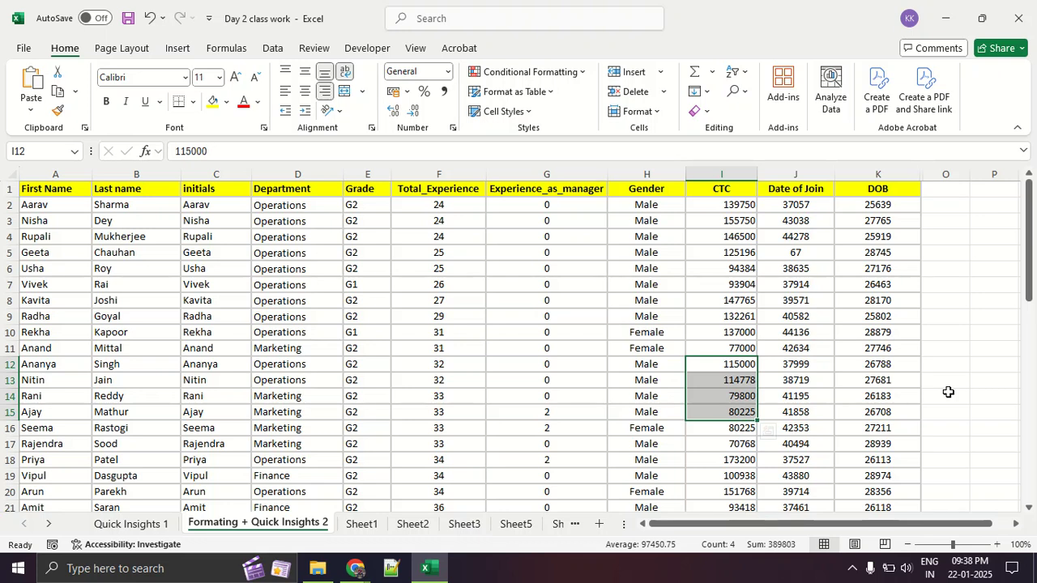
pyautogui.moveTo(312, 237); pyautogui.dragTo(314, 333)
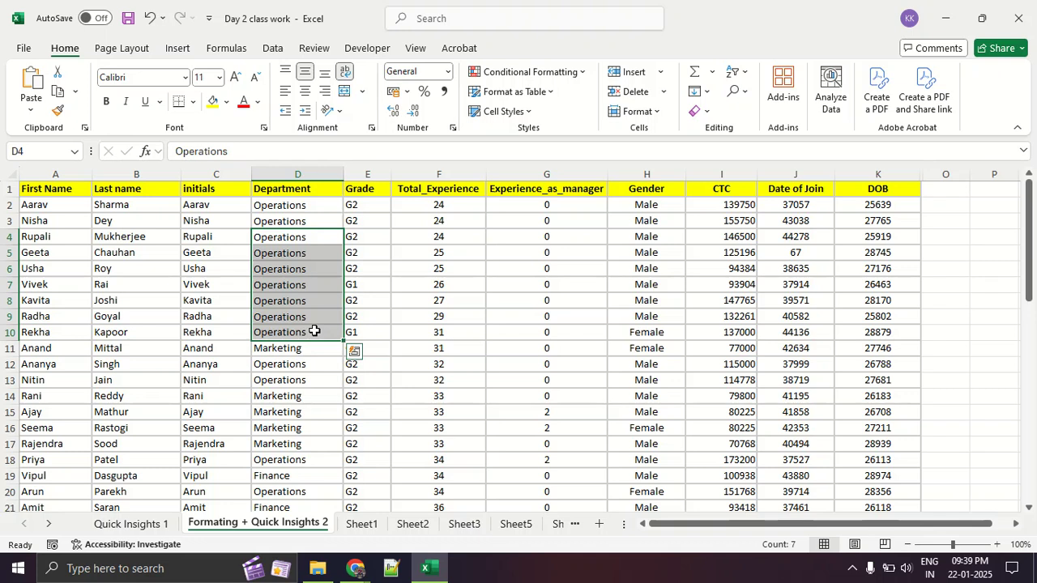
# Step: Enter the text "Data Understanding" in cell G66, in the empty area below the employee table
pyautogui.scroll(-20, 400, 366)
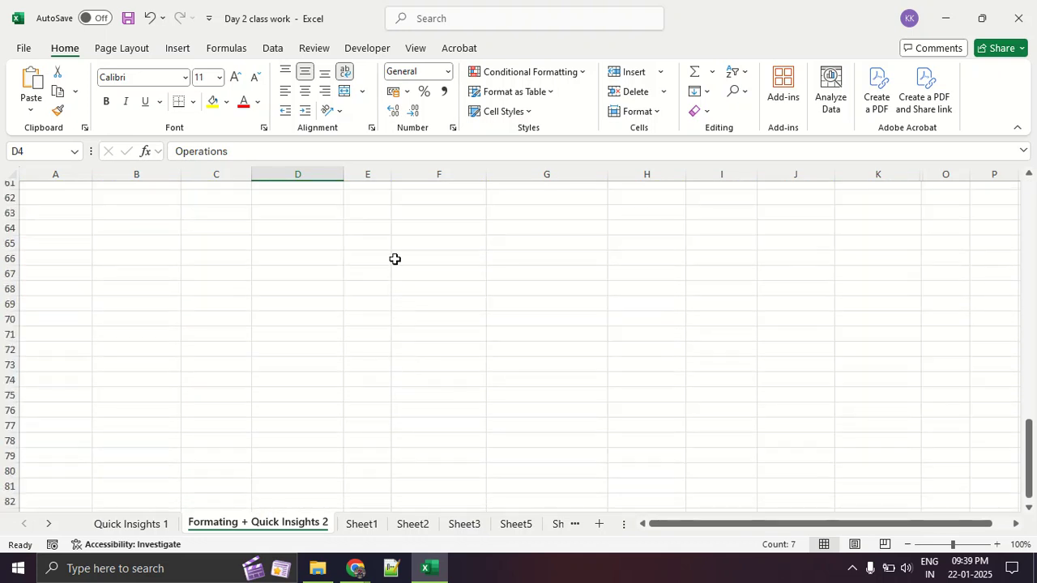
pyautogui.click(401, 257)
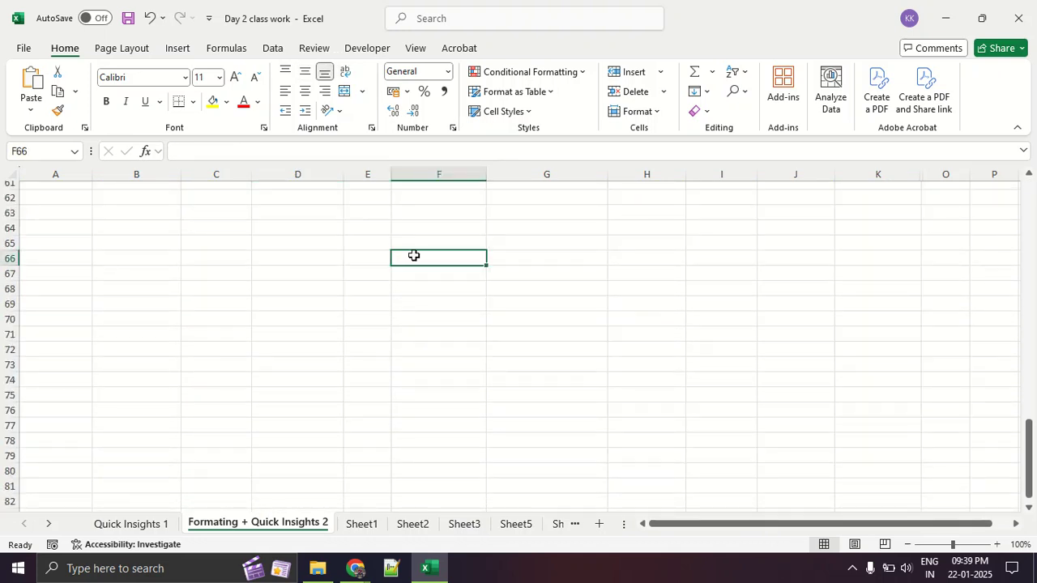
pyautogui.click(537, 255)
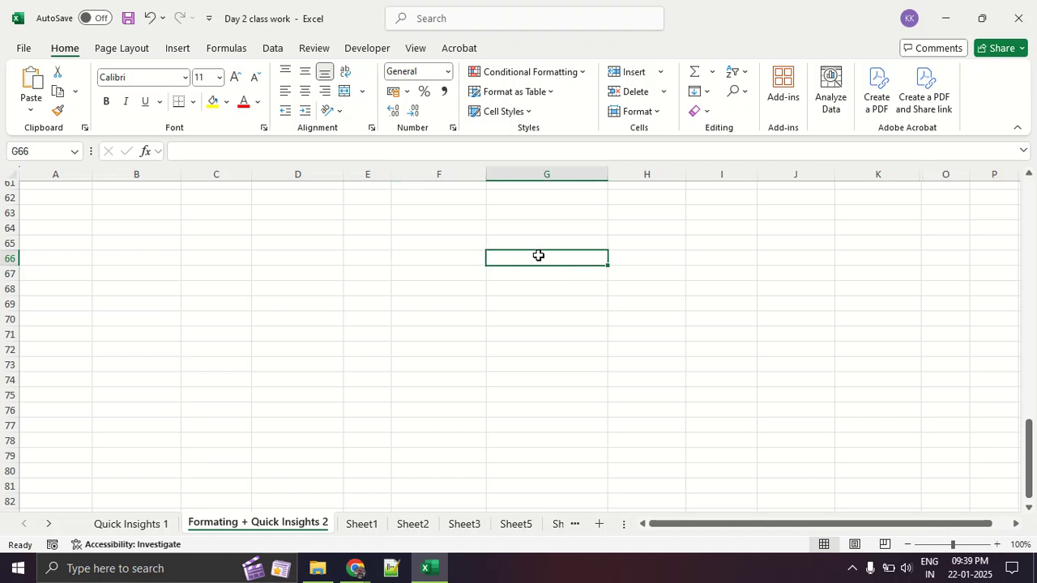
pyautogui.write('Data Understandn')
pyautogui.press('BackSpace')
pyautogui.press('BackSpace')
pyautogui.press('BackSpace')
pyautogui.press('BackSpace')
pyautogui.press('BackSpace')
pyautogui.press('BackSpace')
pyautogui.write('standing')
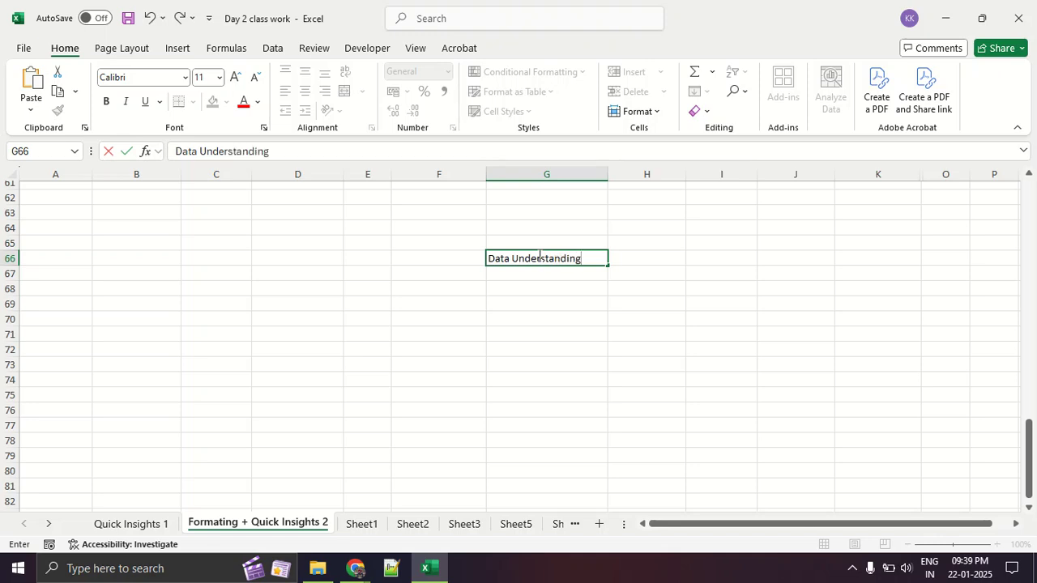
pyautogui.press('Return')
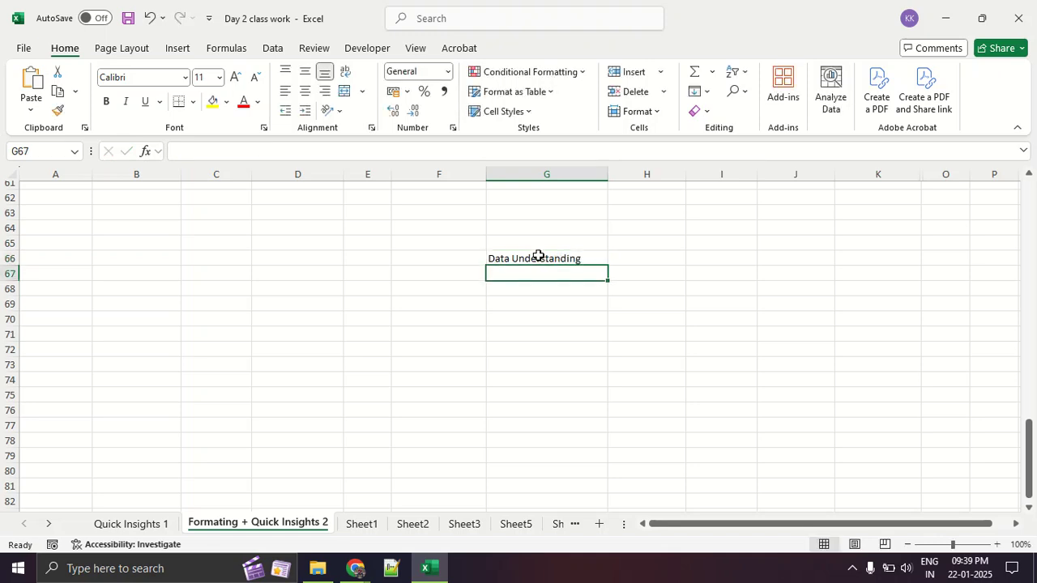
# Step: Add "Data Formatting" in cell G67, directly below the "Data Understanding" entry
pyautogui.click(538, 256)
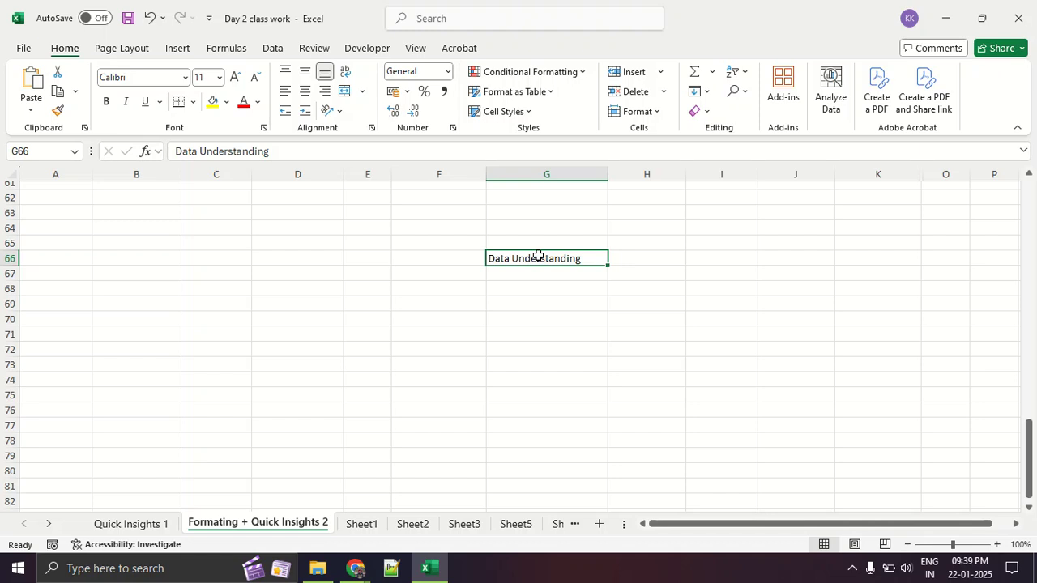
pyautogui.press('Down')
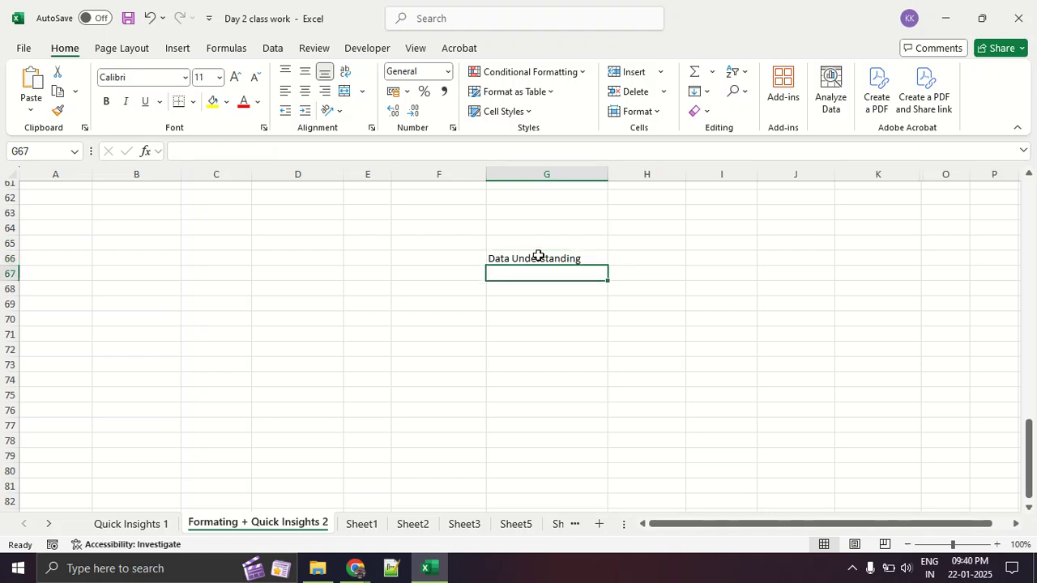
pyautogui.write('Data Fromating')
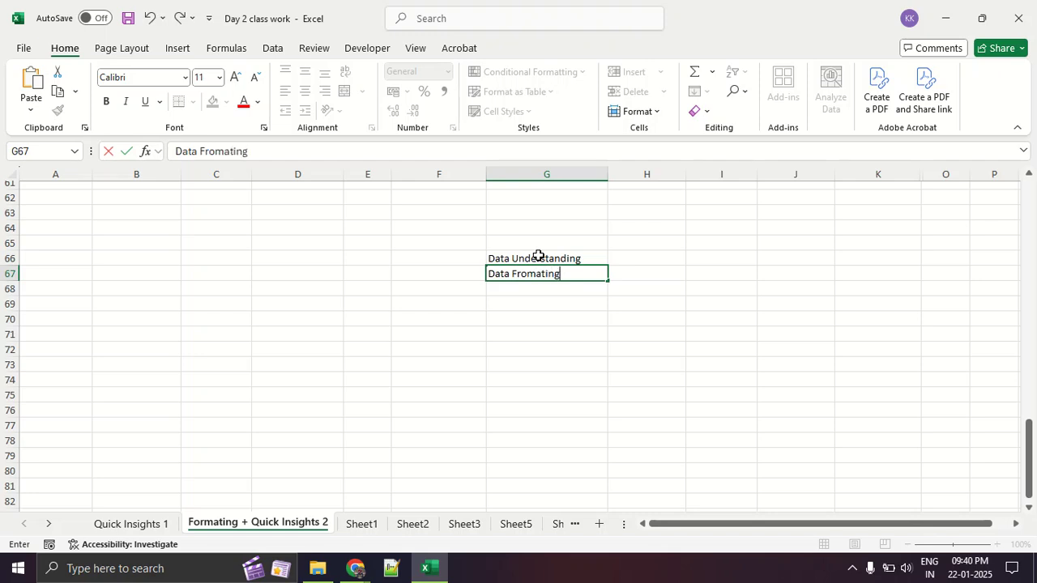
pyautogui.press('Return')
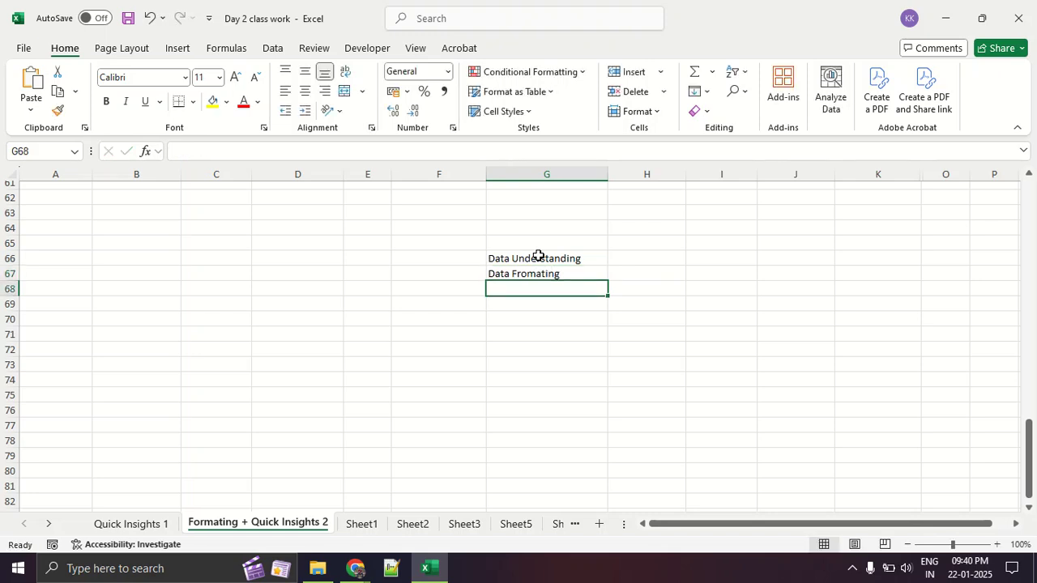
pyautogui.doubleClick(546, 274)
pyautogui.doubleClick(546, 274)
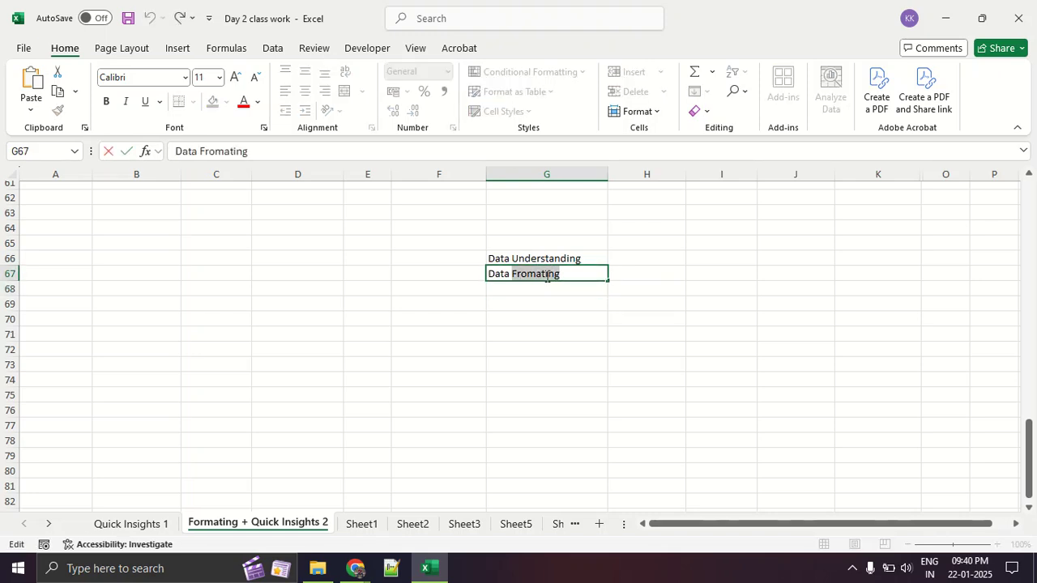
pyautogui.write('Forma')
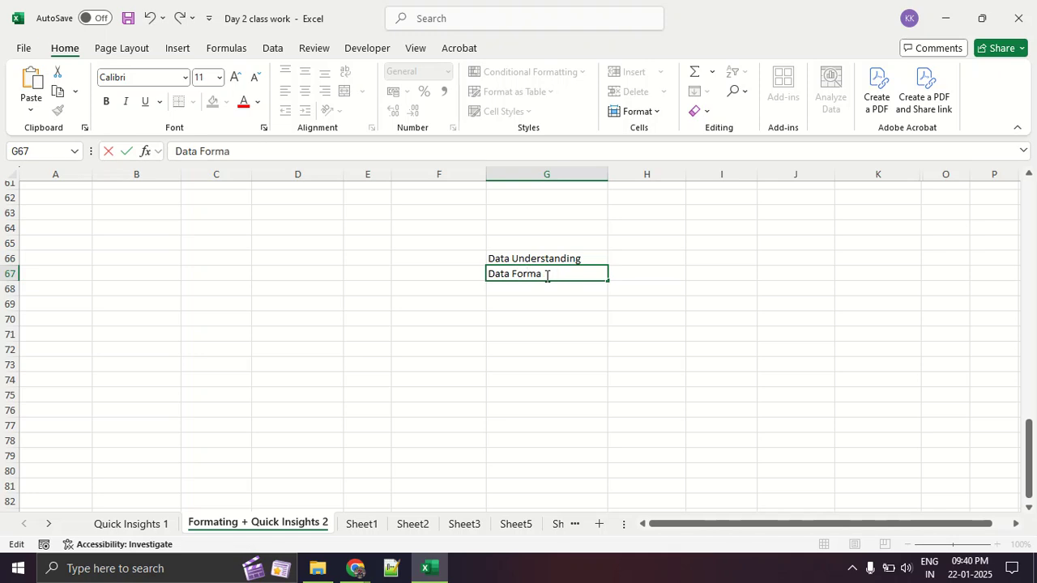
pyautogui.write('tting')
pyautogui.press('Return')
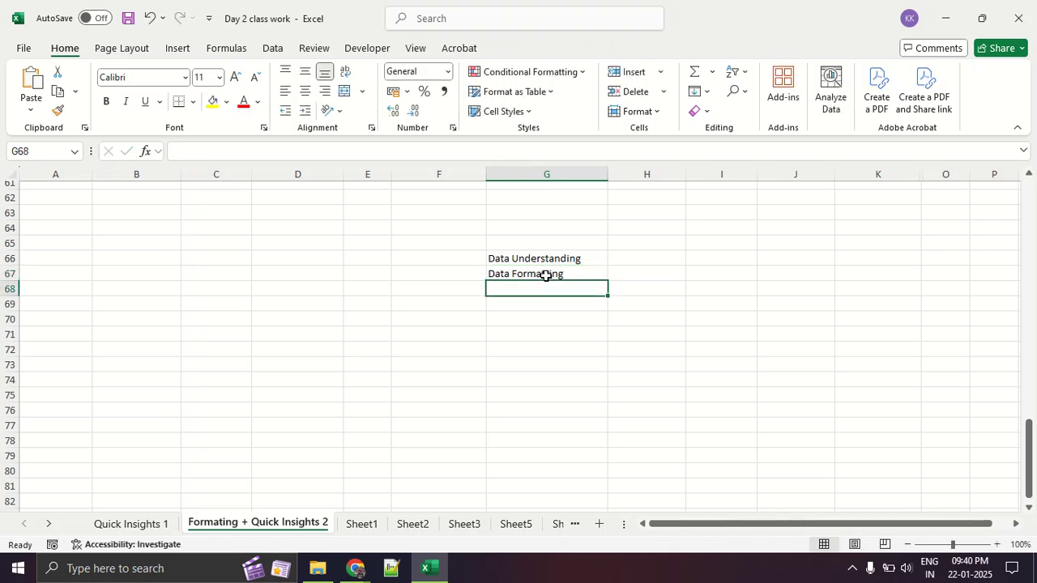
# Step: Examine the Date of Join column in the employee table, selecting cells J7:J18
pyautogui.scroll(20, 547, 275)
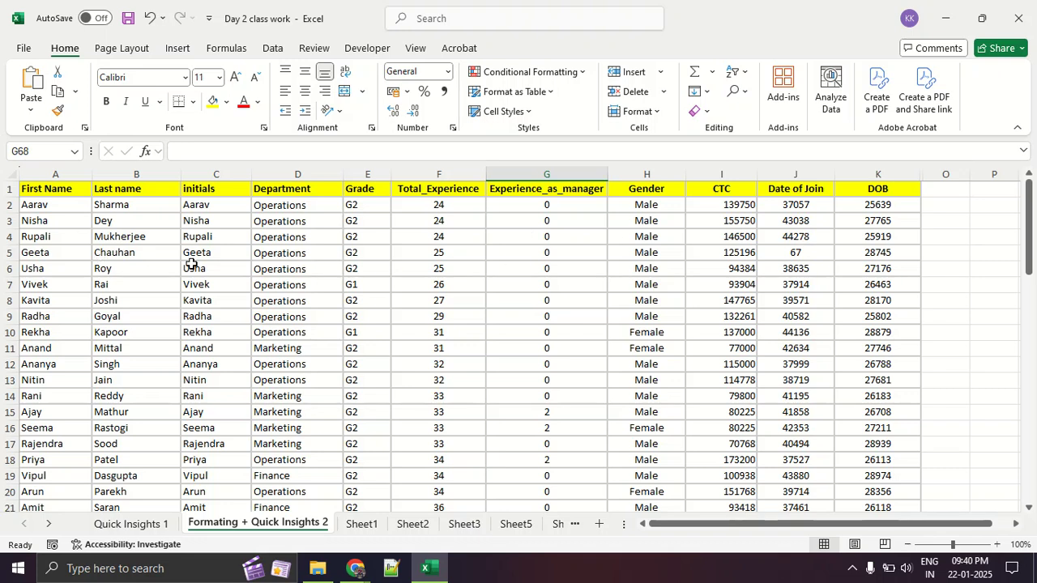
pyautogui.click(798, 193)
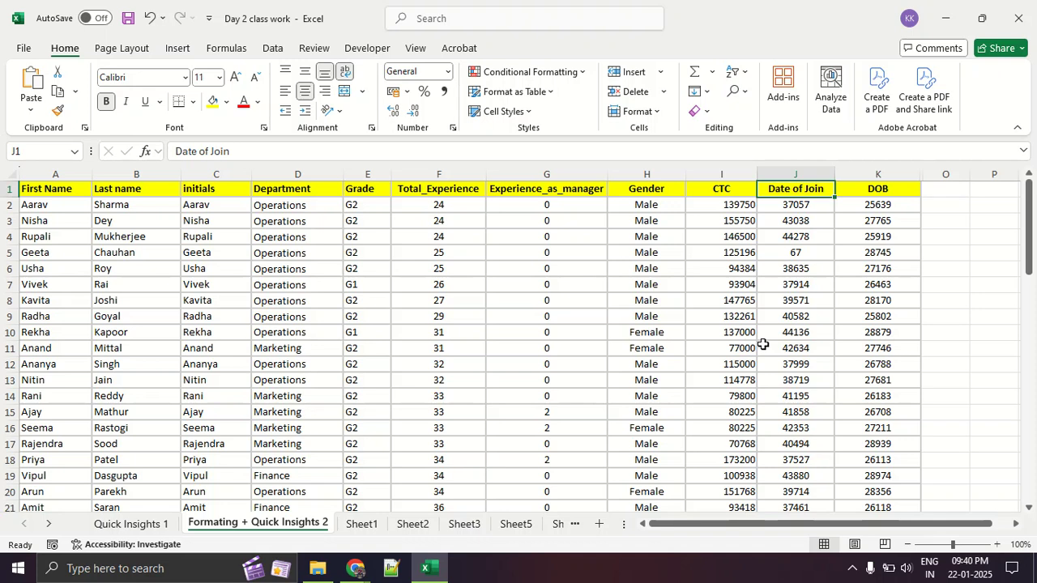
pyautogui.moveTo(784, 288); pyautogui.dragTo(787, 455)
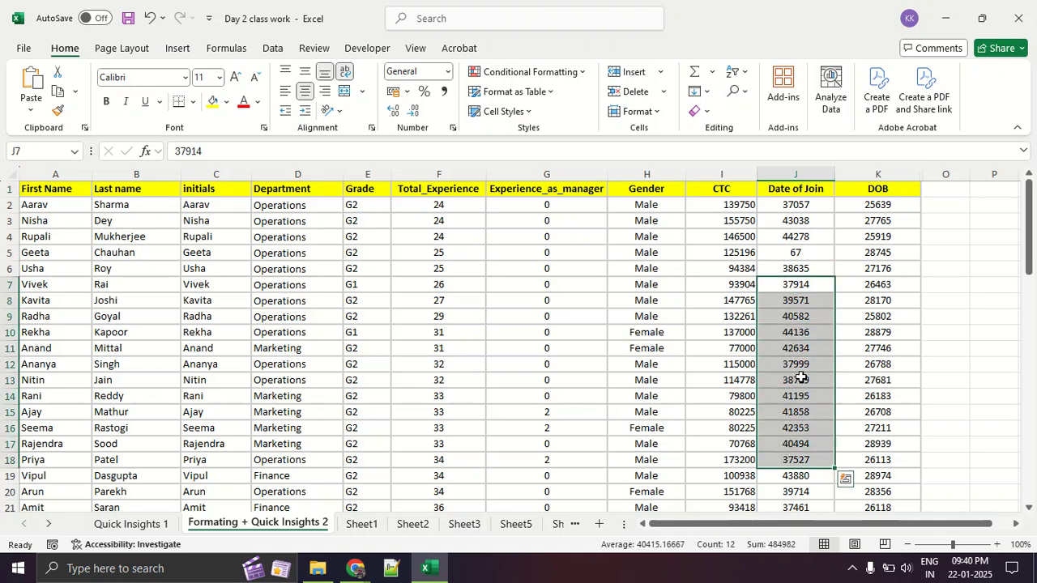
# Step: Add "Quick Insights" in cell G68, directly below the "Data Formatting" entry
pyautogui.scroll(-2, 802, 377)
pyautogui.scroll(-3, 802, 380)
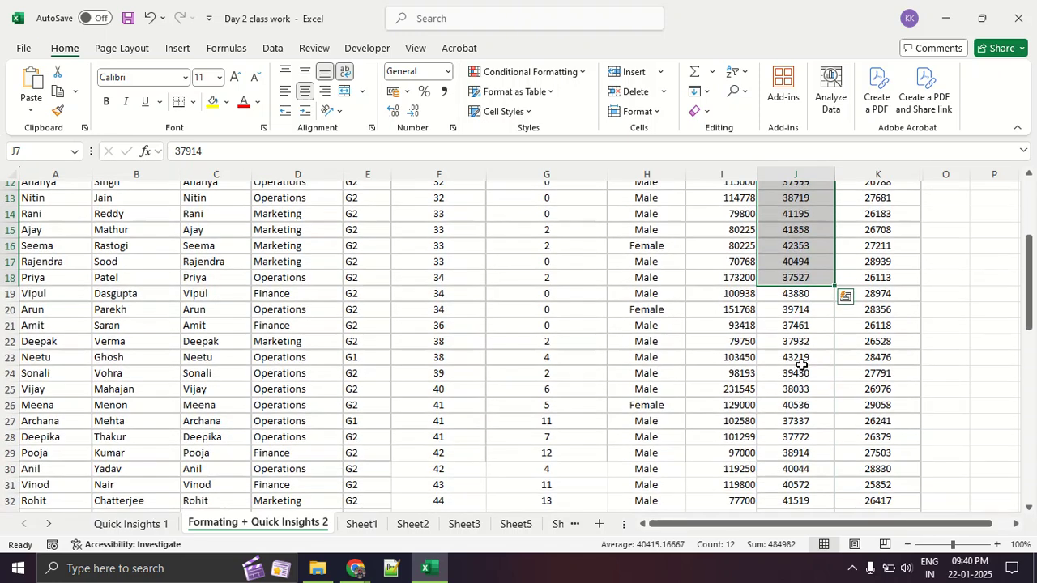
pyautogui.scroll(4, 802, 365)
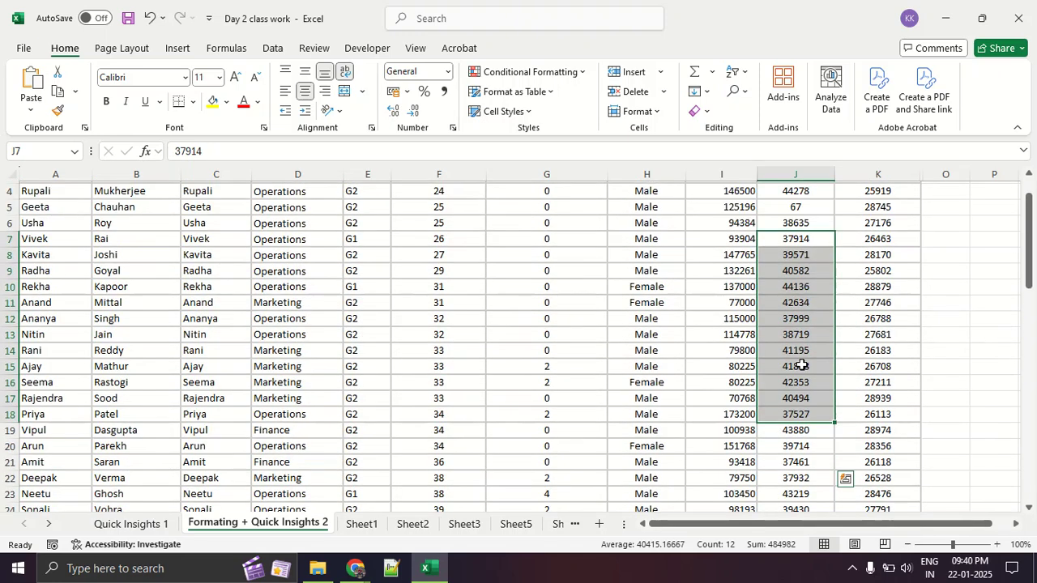
pyautogui.scroll(-4, 803, 364)
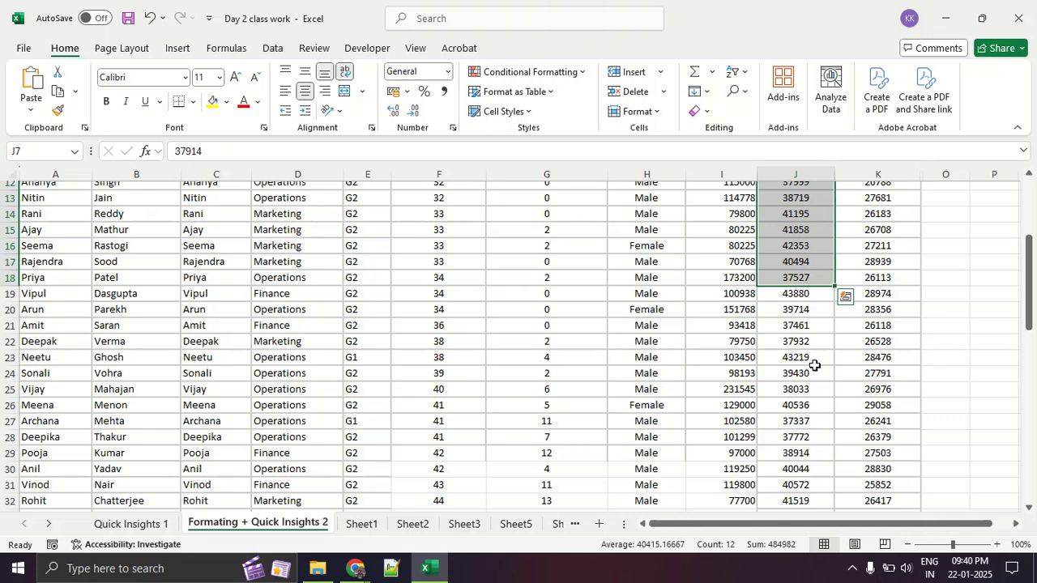
pyautogui.scroll(-4, 545, 390)
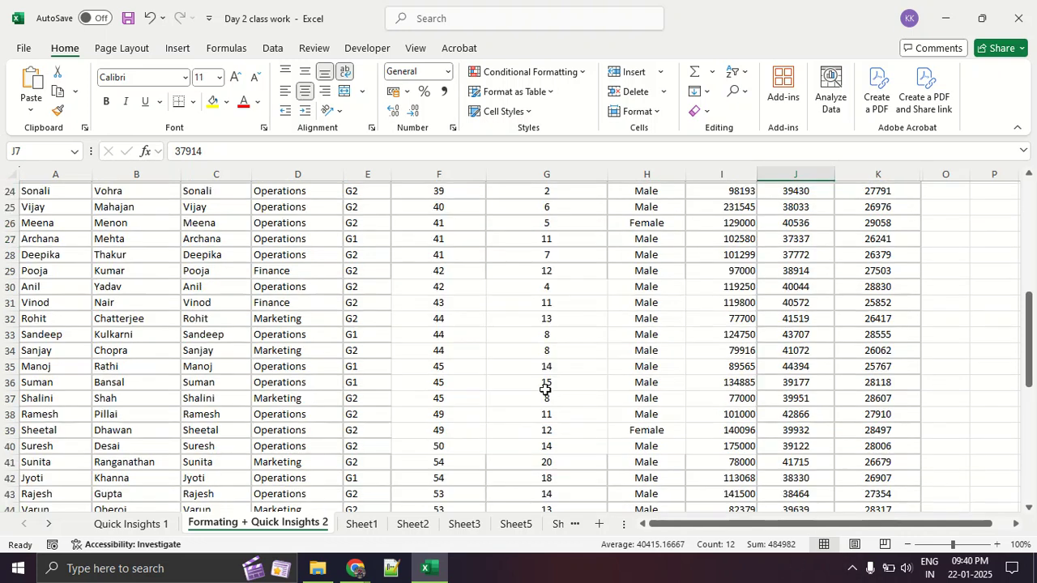
pyautogui.scroll(-13, 545, 390)
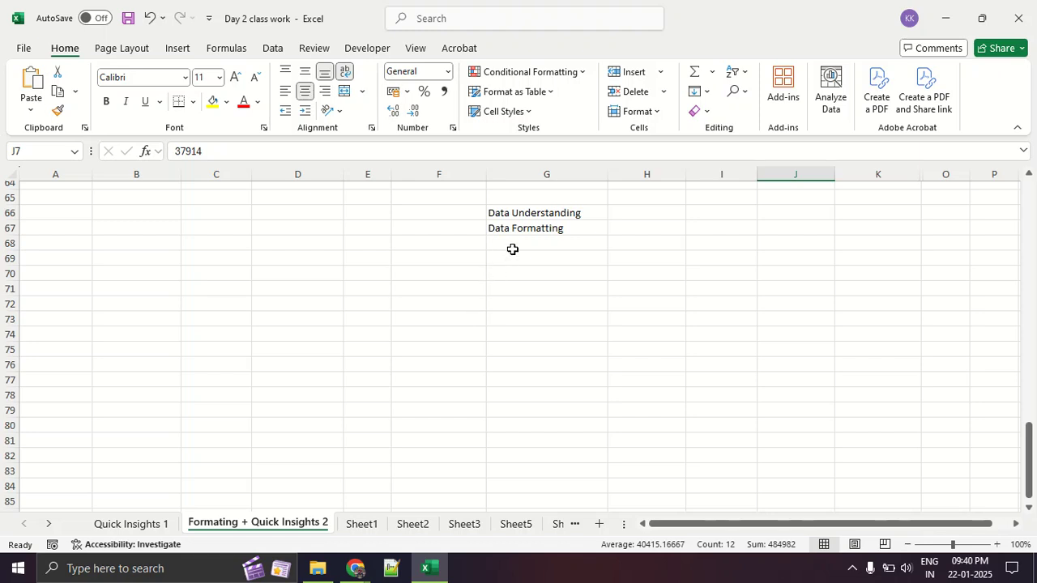
pyautogui.click(512, 247)
pyautogui.write('Qui')
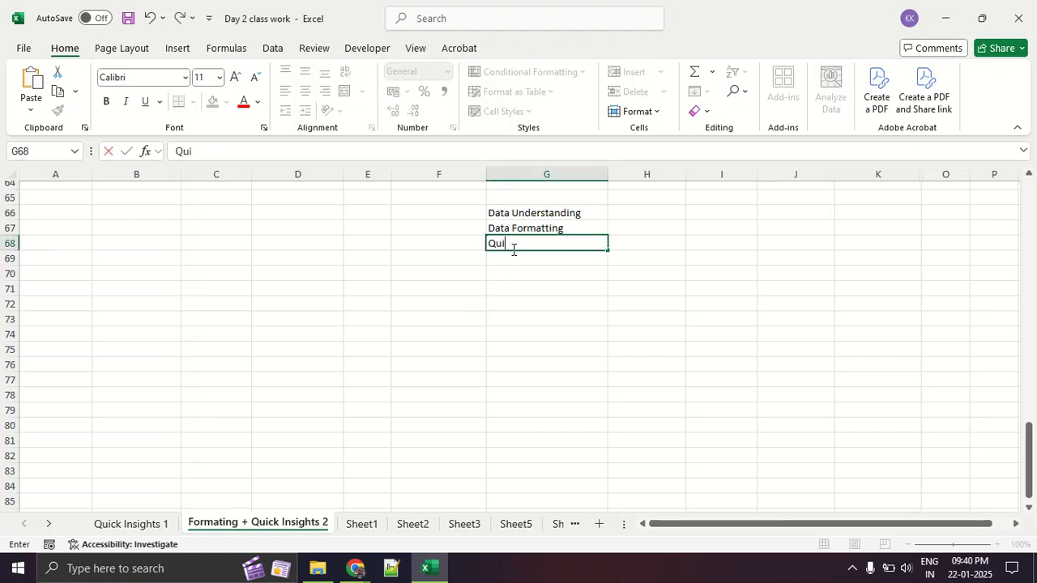
pyautogui.write('ck Insights')
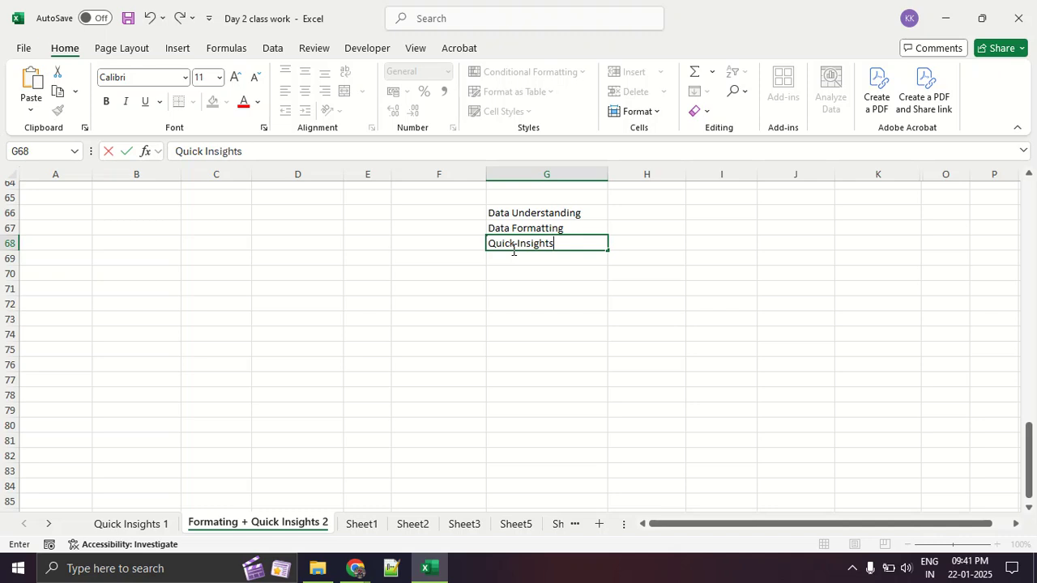
pyautogui.press('Up')
# Step: Enter "Filters and Sort" in H68 and "Condtional Formatting" in I68, beside the "Quick Insights" entry
pyautogui.press('Right')
pyautogui.press('Down')
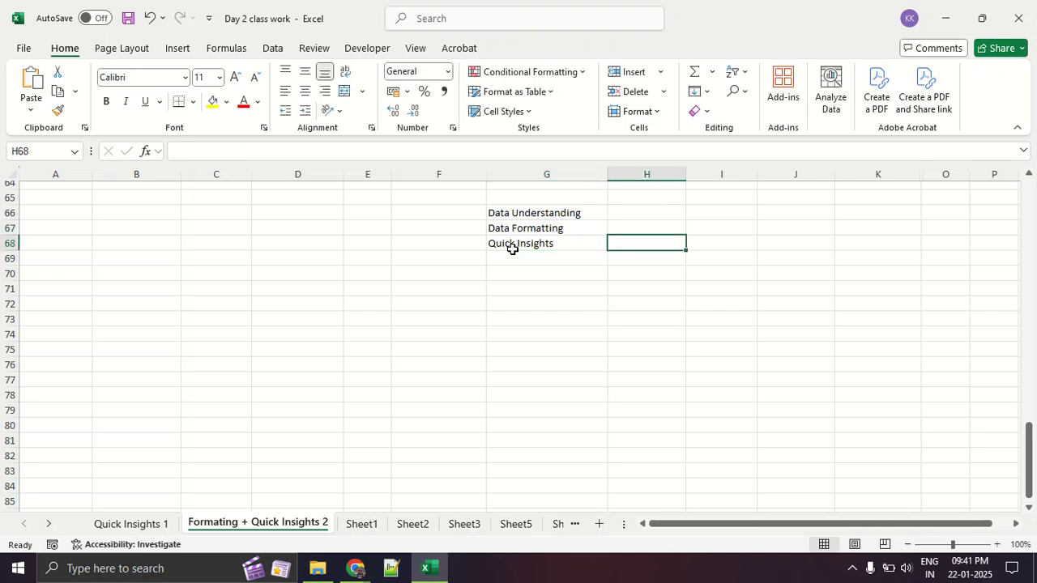
pyautogui.write('Filters and Sort')
pyautogui.press('Return')
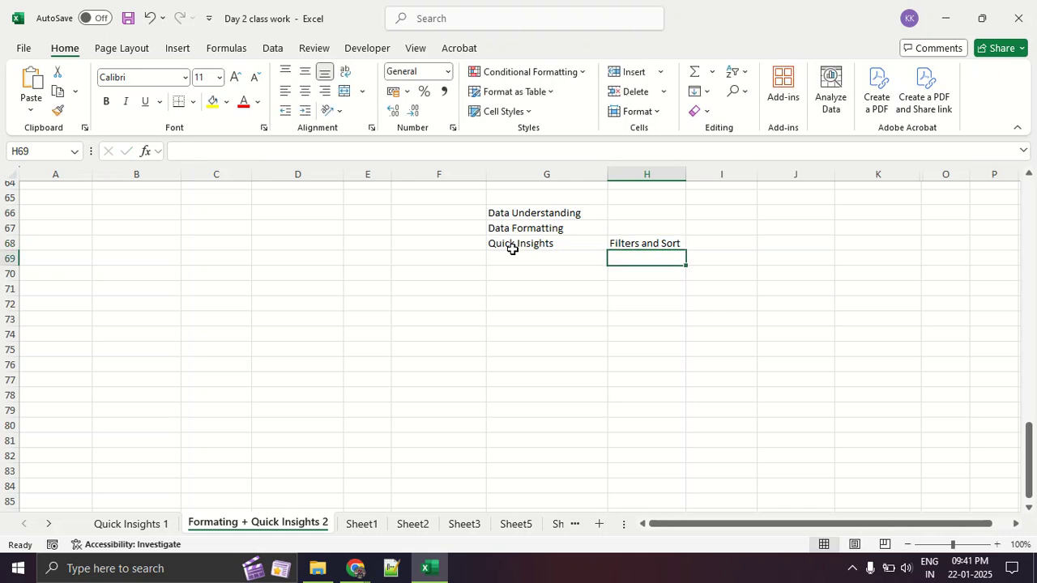
pyautogui.press('Up')
pyautogui.press('Right')
pyautogui.write('Cond')
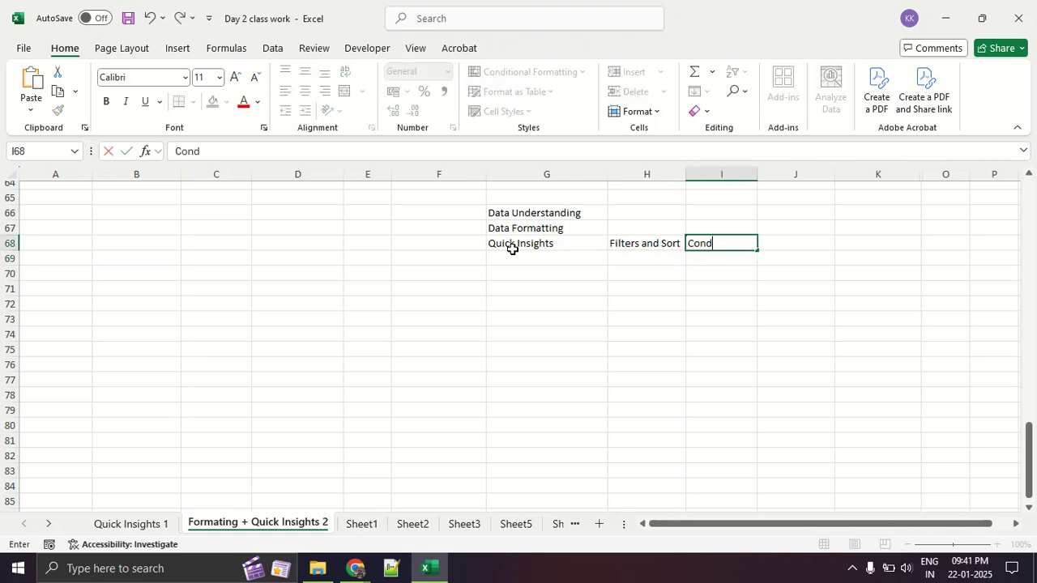
pyautogui.write('tional Formatting')
pyautogui.press('Return')
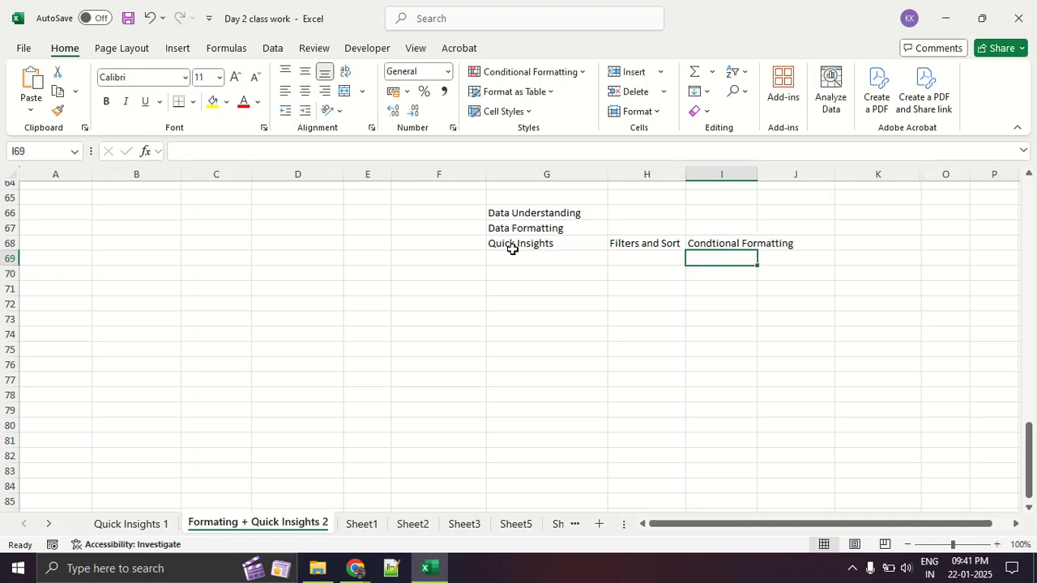
# Step: Add "Data Conslidation" in cell G69 as the next stage in the list
pyautogui.press('Up')
pyautogui.press('Left')
pyautogui.press('Left')
pyautogui.press('Down')
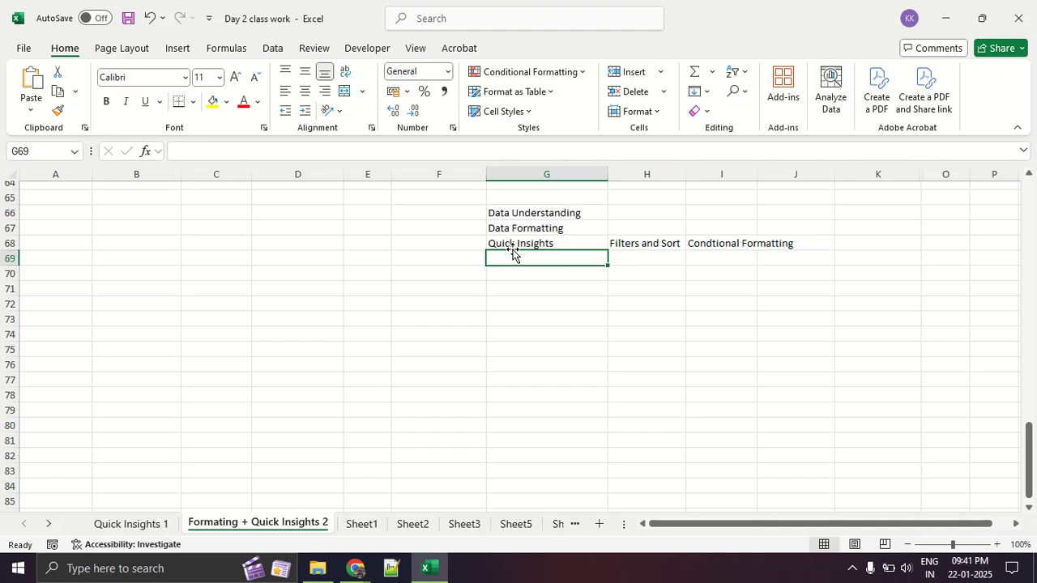
pyautogui.write('Das')
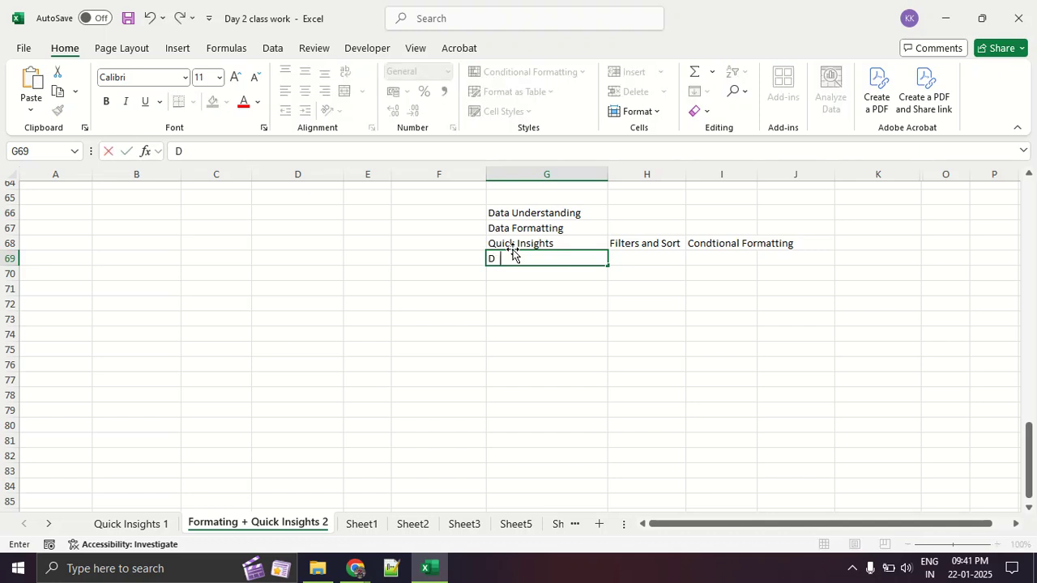
pyautogui.press('BackSpace')
pyautogui.write('ta Conslidation')
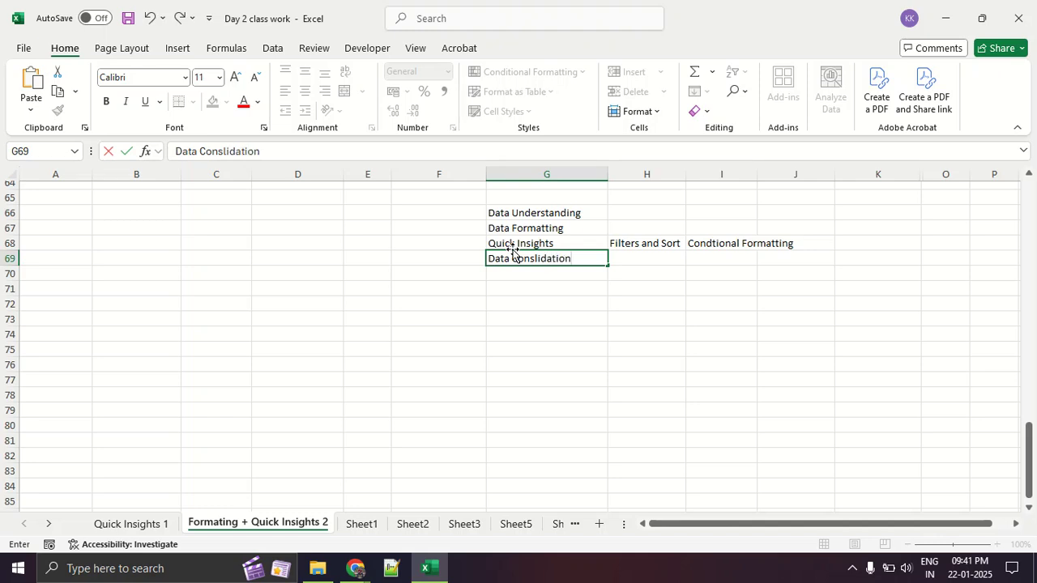
pyautogui.press('Return')
# Step: Enter "lookup Functions" in cell H69, beside the "Data Conslidation" entry
pyautogui.press('Up')
pyautogui.press('Right')
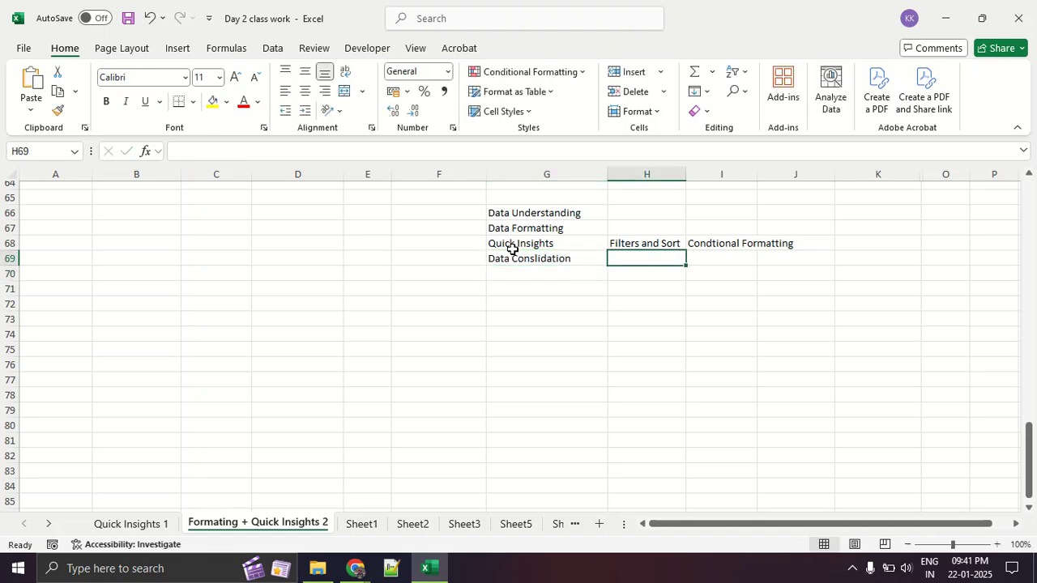
pyautogui.write('lookup')
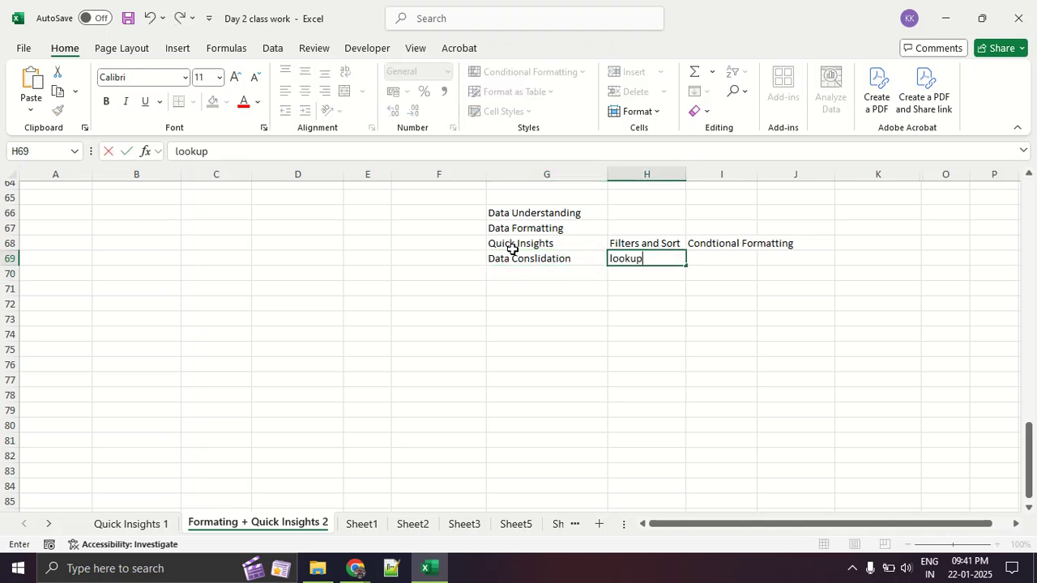
pyautogui.write(' Functions')
pyautogui.press('Return')
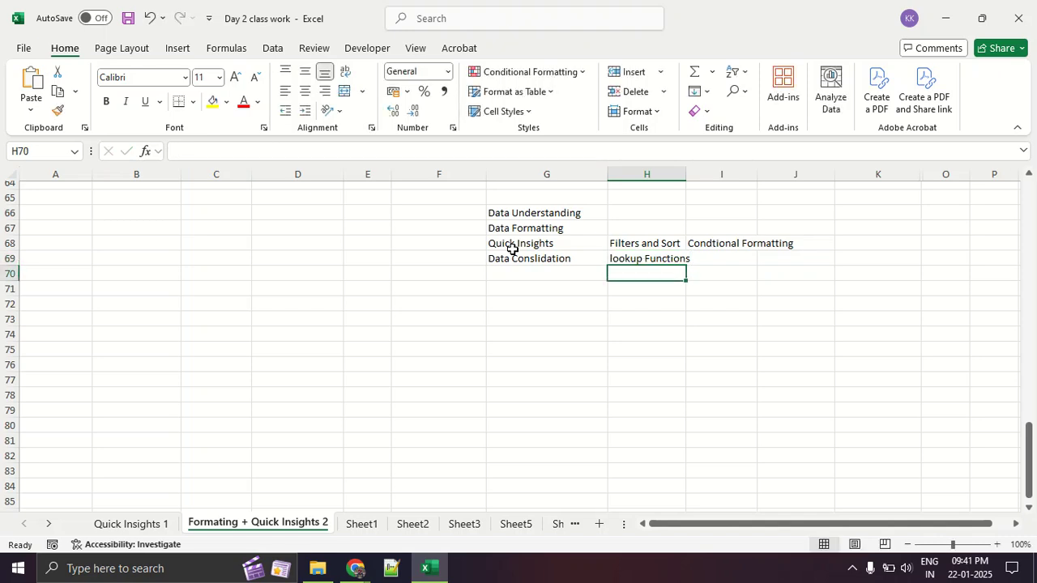
# Step: Add "Data Summerisation" in cell G70 as the next stage in the list
pyautogui.press('Left')
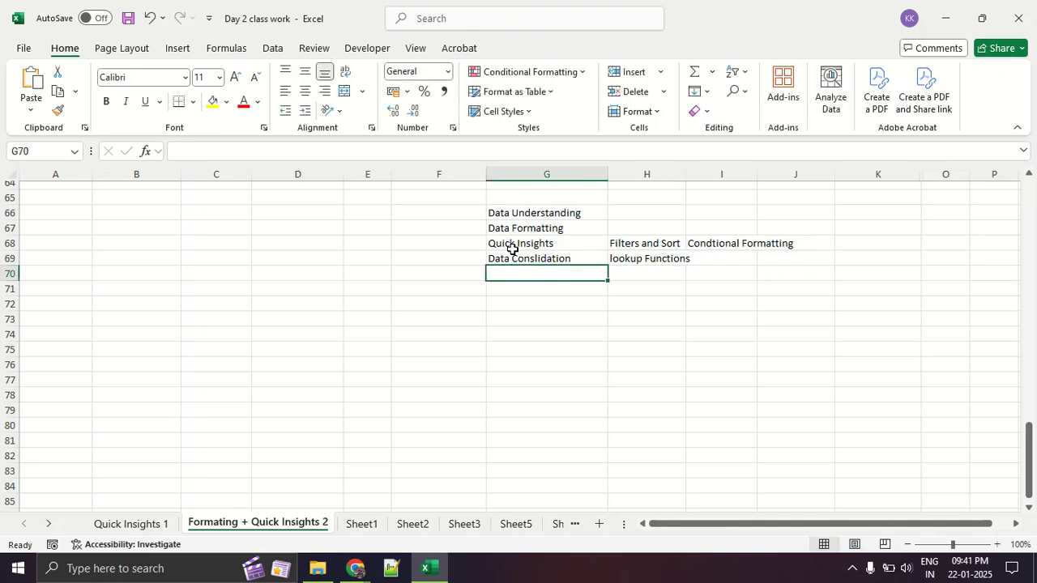
pyautogui.write('Dast')
pyautogui.press('BackSpace')
pyautogui.press('BackSpace')
pyautogui.write('ta Summer')
pyautogui.write('isation')
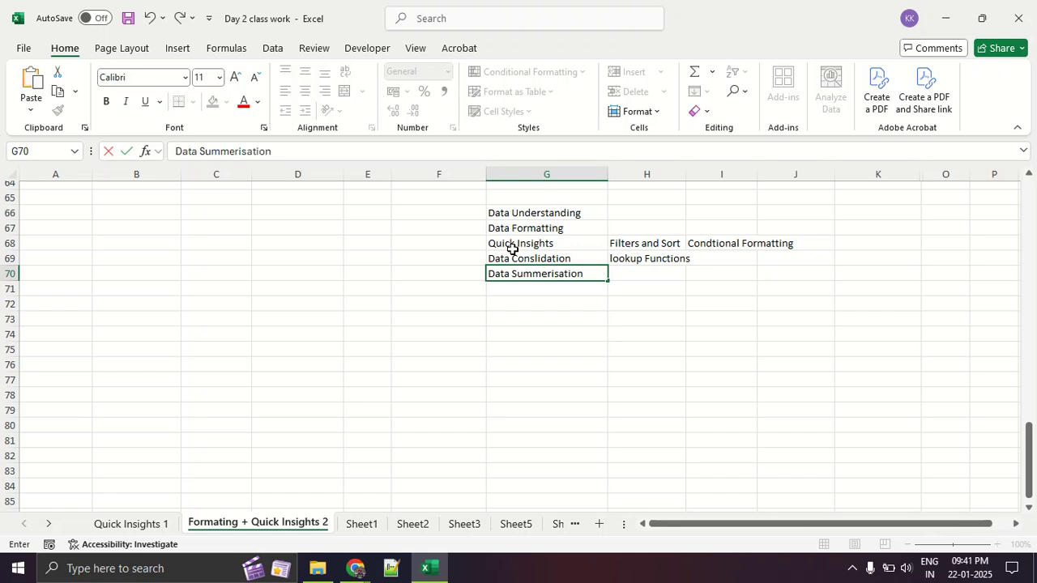
pyautogui.press('Return')
# Step: Complete the stage list with "Data Visualisation" in G71 and "Automation" in G72
pyautogui.write('Data Vis')
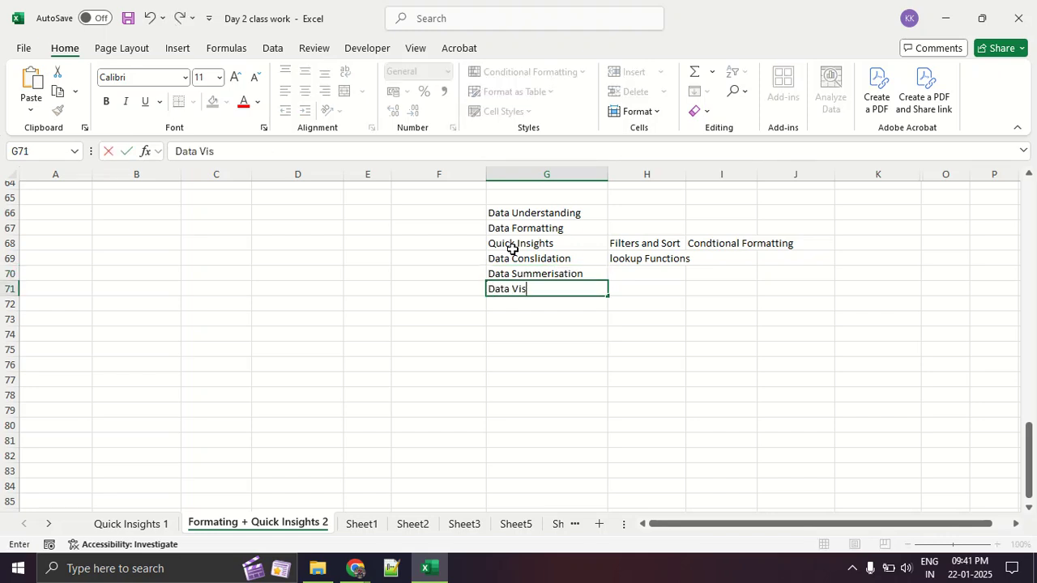
pyautogui.write('ualisation')
pyautogui.press('Return')
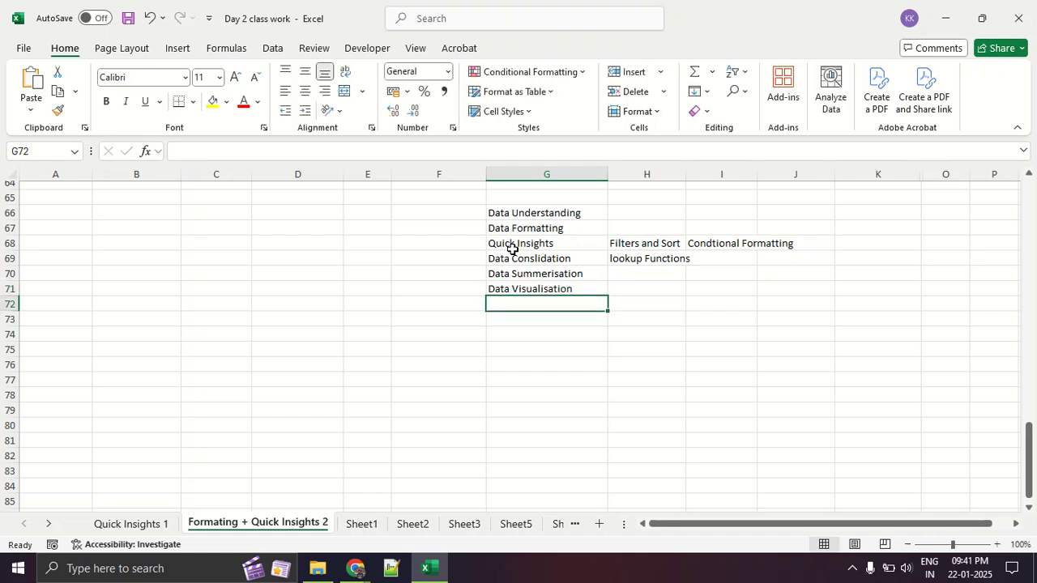
pyautogui.write('Data')
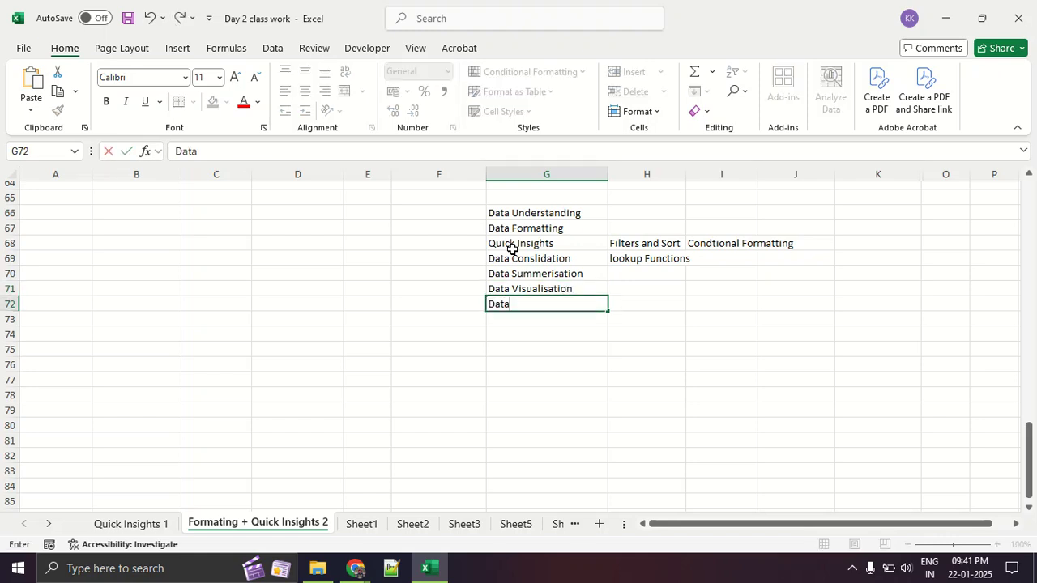
pyautogui.press('BackSpace')
pyautogui.press('BackSpace')
pyautogui.press('BackSpace')
pyautogui.write('Automation')
pyautogui.press('Return')
# Step: Number the listed stages from 1 to 7 in cells F66:F72, beside their names
pyautogui.press('Up')
pyautogui.press('Up')
pyautogui.press('Up')
pyautogui.press('Up')
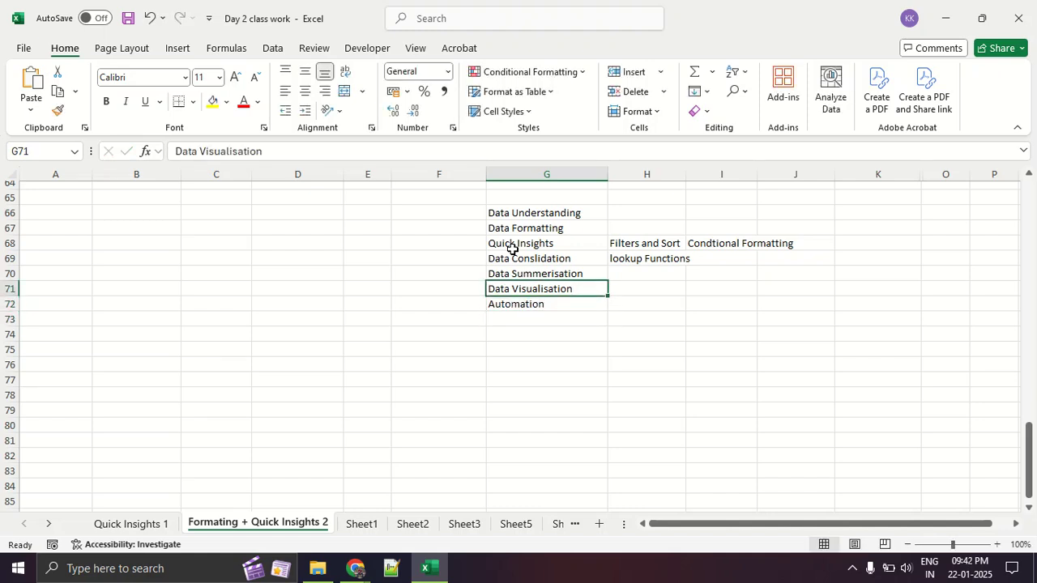
pyautogui.press('Up')
pyautogui.press('Up')
pyautogui.press('Up')
pyautogui.press('Left')
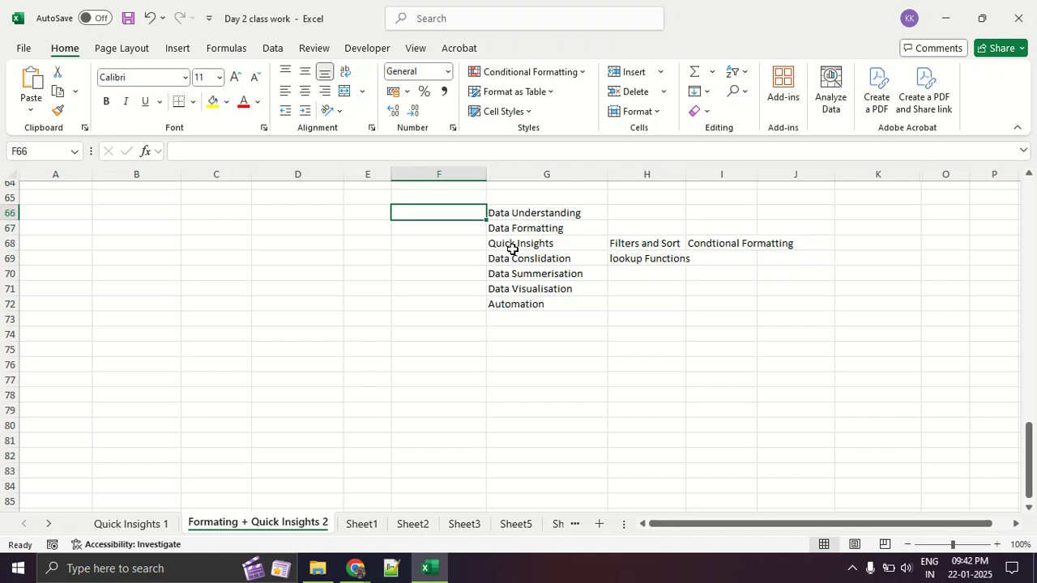
pyautogui.write('1')
pyautogui.press('Return')
pyautogui.write('2')
pyautogui.press('Return')
pyautogui.write('3')
pyautogui.press('Return')
pyautogui.write('4')
pyautogui.press('Return')
pyautogui.write('5')
pyautogui.press('Return')
pyautogui.moveTo(463, 213); pyautogui.dragTo(485, 306)
pyautogui.click(479, 352)
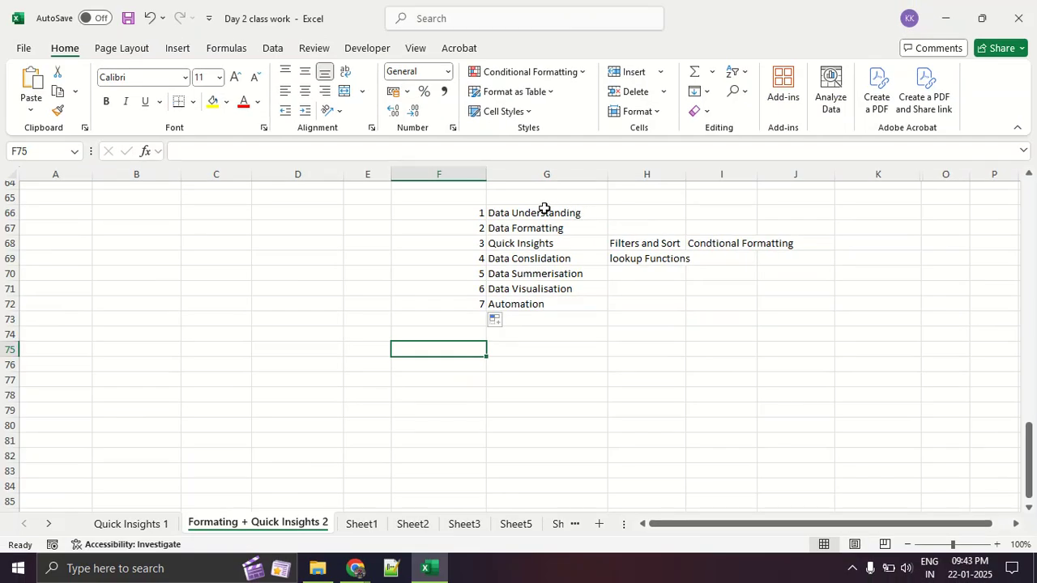
# Step: Open the Quick Insights 1 sheet and examine the Order Date column of the Sample Super Store Dataset
pyautogui.click(146, 522)
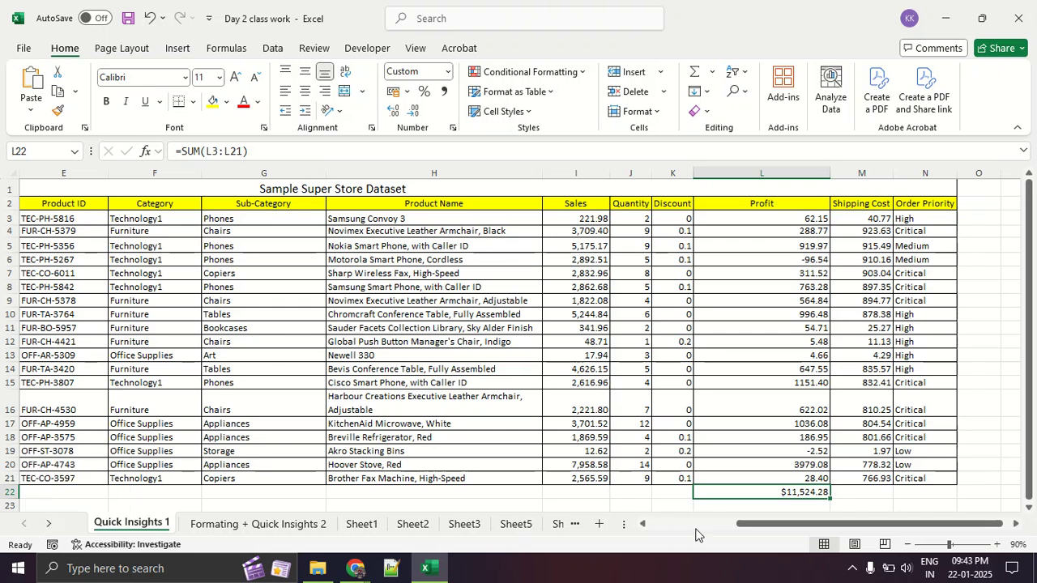
pyautogui.moveTo(771, 525); pyautogui.dragTo(665, 525)
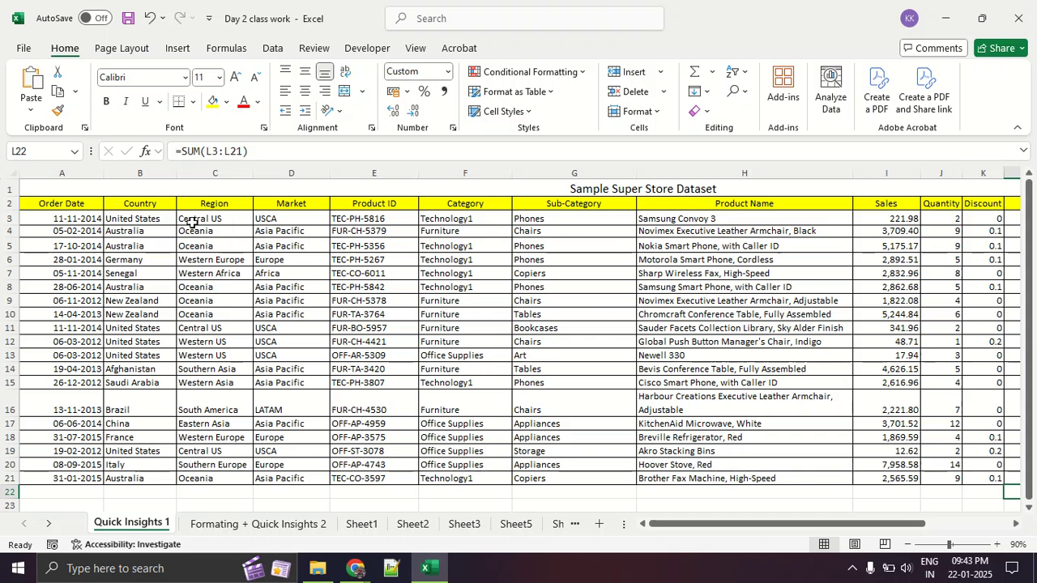
pyautogui.click(81, 215)
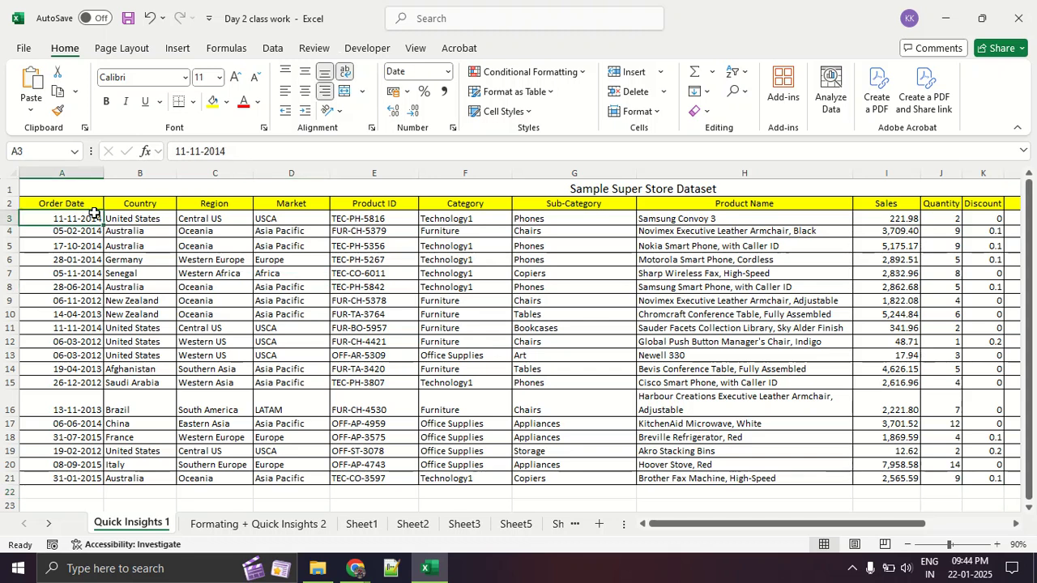
pyautogui.click(81, 205)
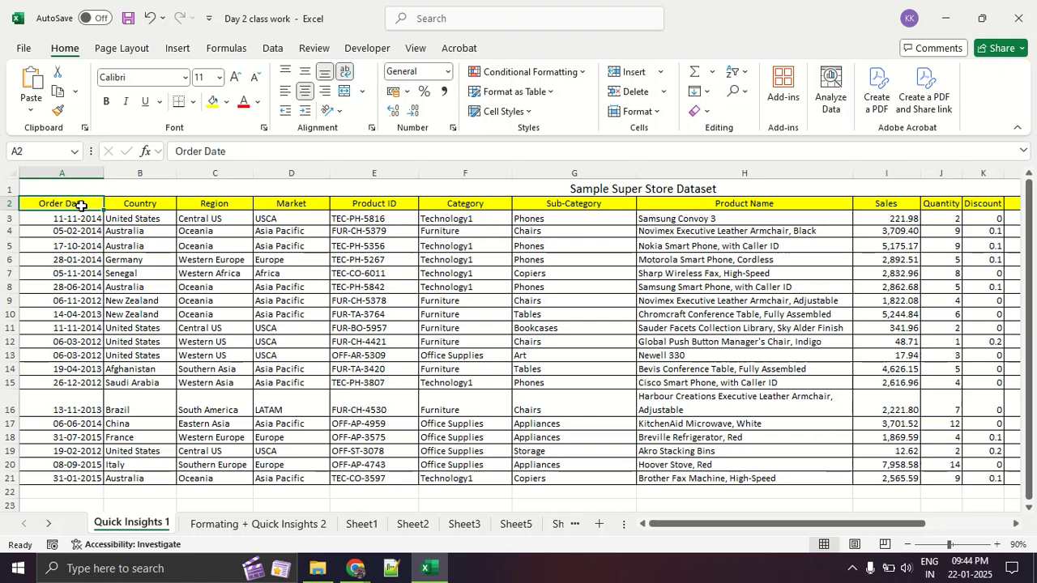
pyautogui.moveTo(60, 225); pyautogui.dragTo(60, 439)
pyautogui.click(60, 328)
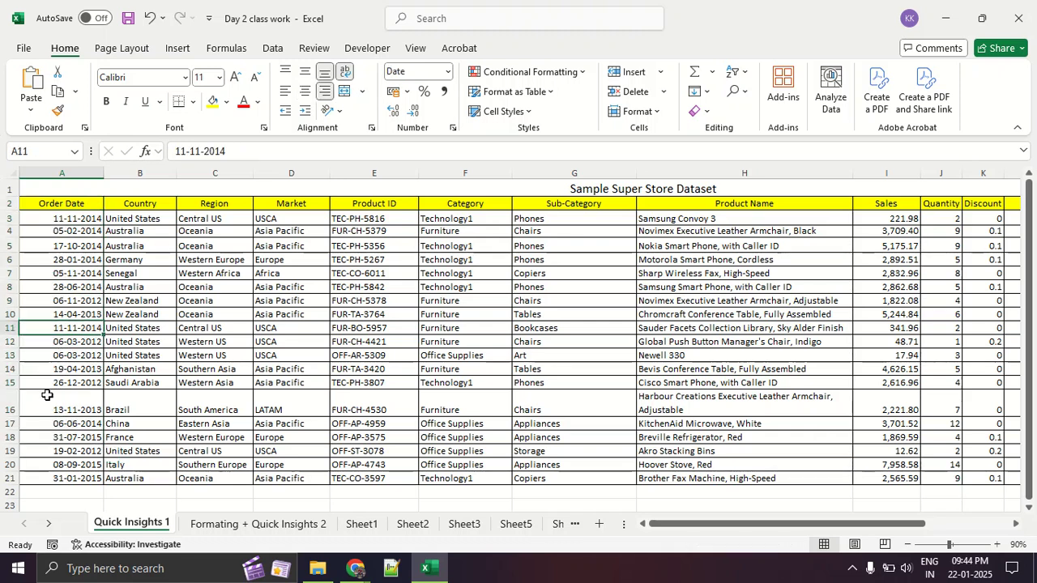
pyautogui.click(55, 311)
pyautogui.press('Up')
pyautogui.press('Up')
pyautogui.press('Up')
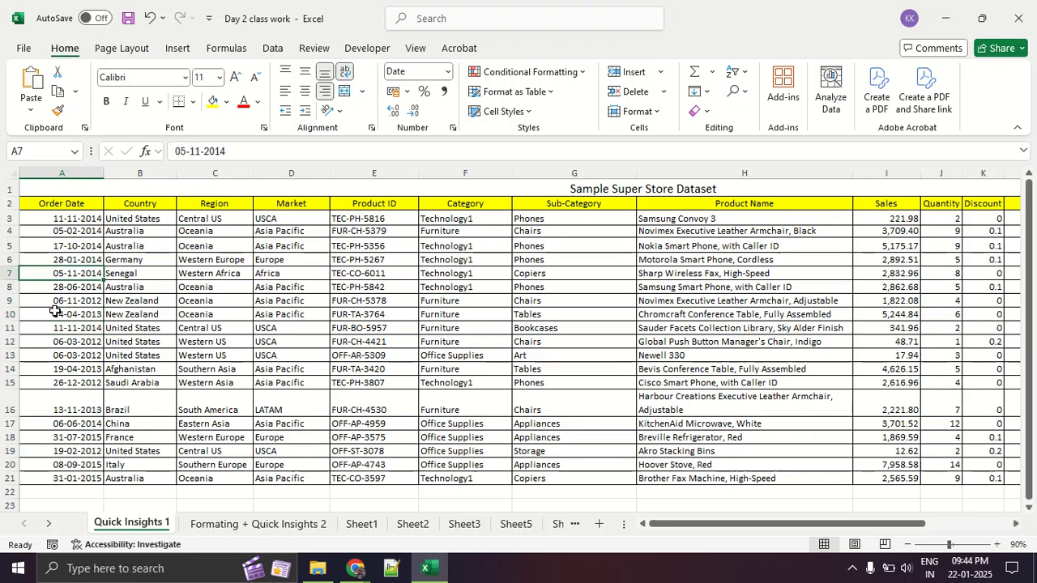
# Step: Examine the Country, Region, Market and Product ID columns of the Sample Super Store Dataset
pyautogui.press('Right')
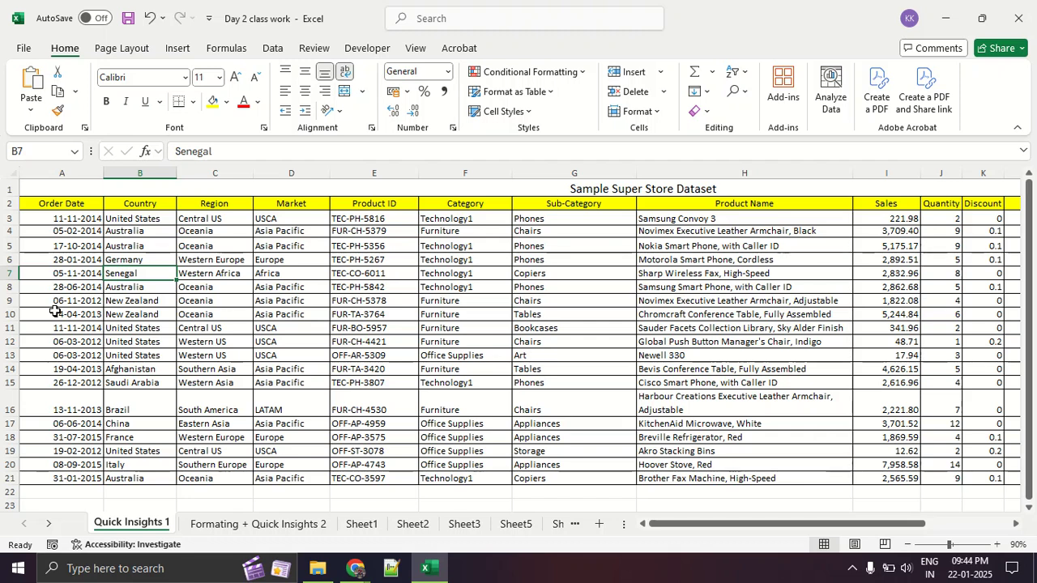
pyautogui.click(211, 244)
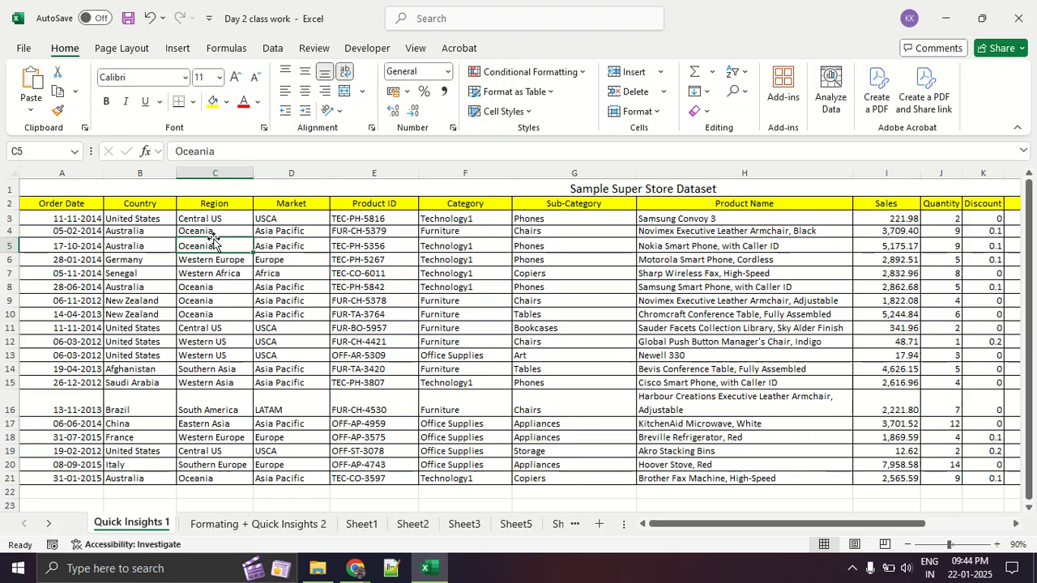
pyautogui.click(284, 262)
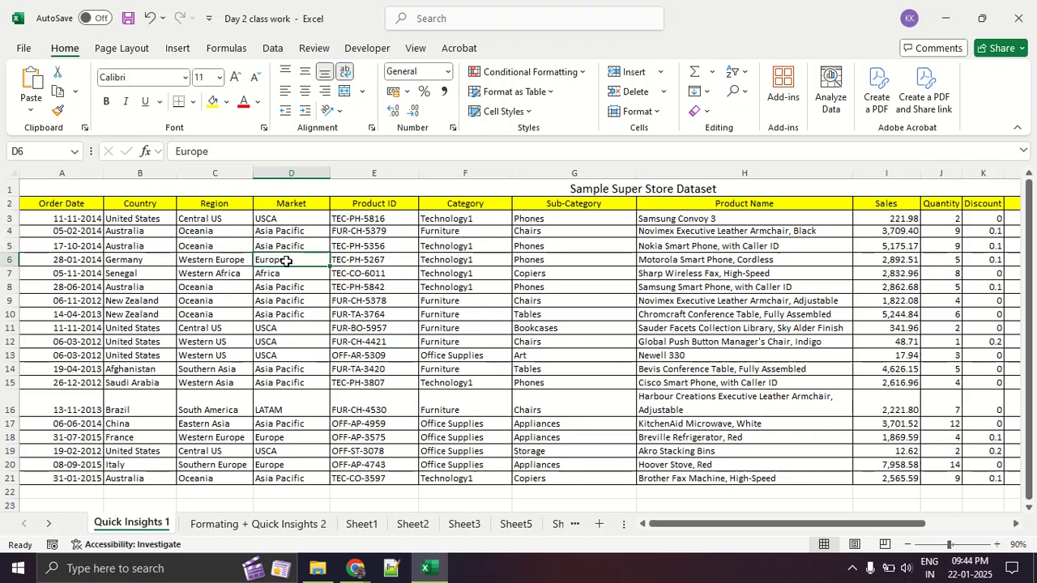
pyautogui.click(365, 273)
pyautogui.click(374, 304)
pyautogui.moveTo(387, 220); pyautogui.dragTo(398, 347)
pyautogui.click(396, 330)
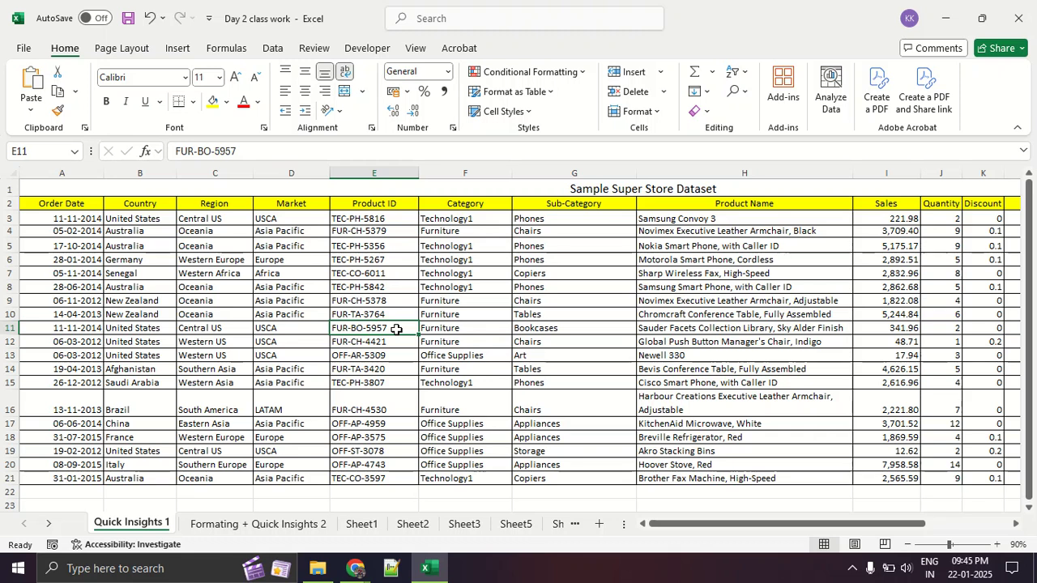
# Step: Highlight the Order Date entries in A3:A21 and move across the first data row to the Product ID column
pyautogui.click(31, 486)
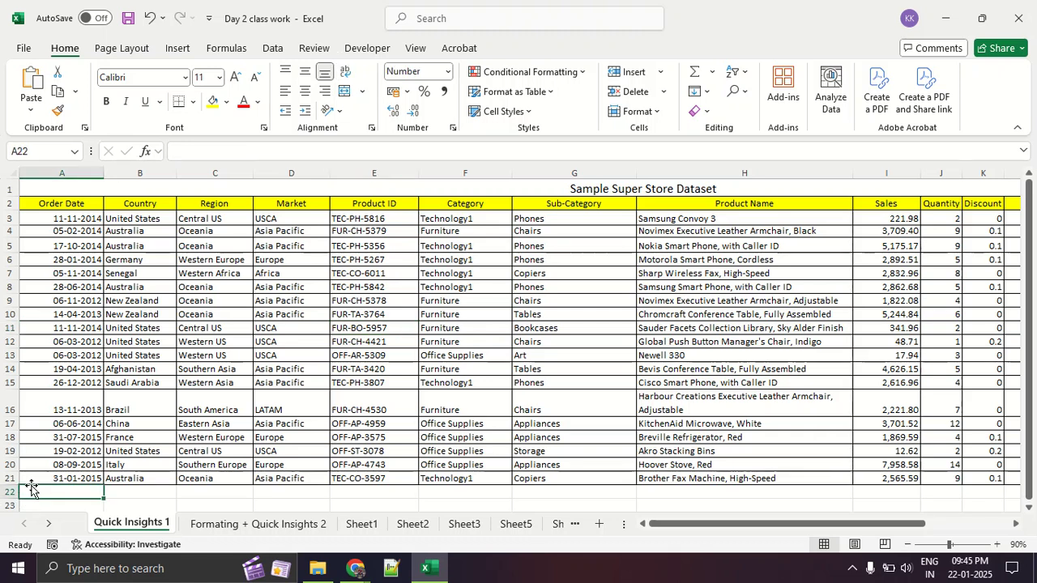
pyautogui.click(34, 478)
pyautogui.moveTo(65, 218); pyautogui.dragTo(79, 478)
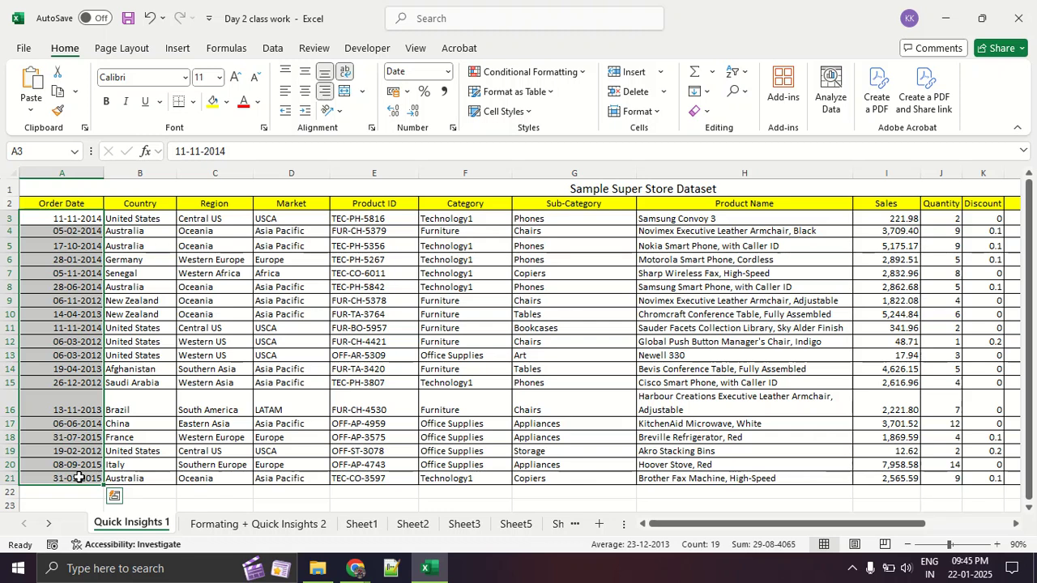
pyautogui.press('Right')
pyautogui.press('Right')
pyautogui.press('Right')
pyautogui.press('Right')
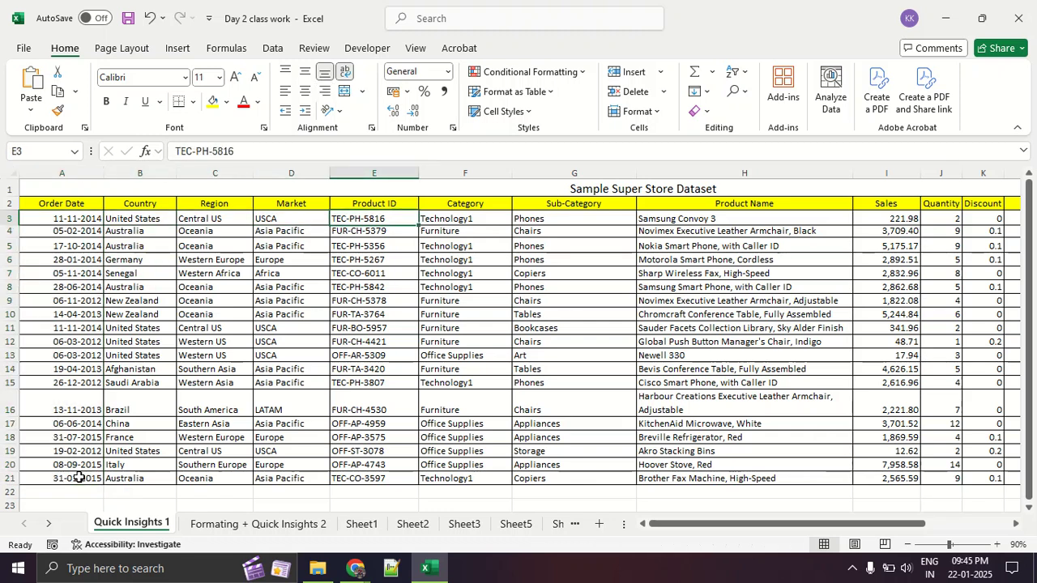
# Step: Examine the Category and Sub-Category columns of the dataset, comparing the entries row by row
pyautogui.press('Right')
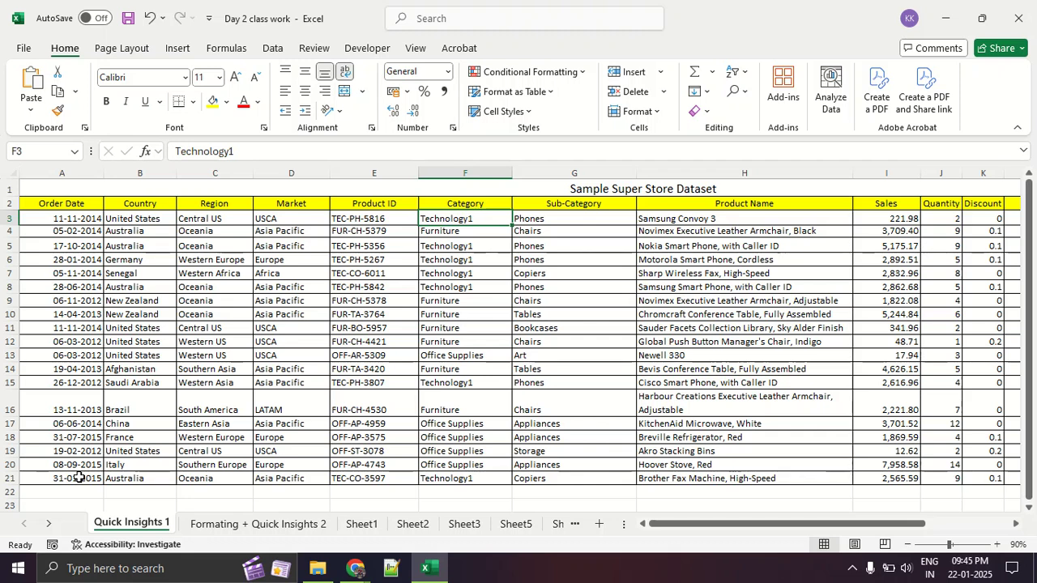
pyautogui.press('Down')
pyautogui.press('Down')
pyautogui.press('Down')
pyautogui.press('Down')
pyautogui.press('Down')
pyautogui.press('Down')
pyautogui.press('Down')
pyautogui.press('Down')
pyautogui.press('Down')
pyautogui.press('Down')
pyautogui.press('Down')
pyautogui.press('Down')
pyautogui.press('Up')
pyautogui.press('Up')
pyautogui.press('Up')
pyautogui.press('Right')
pyautogui.press('Up')
pyautogui.press('Up')
pyautogui.press('Up')
pyautogui.press('Up')
pyautogui.press('Up')
pyautogui.press('Up')
pyautogui.press('Up')
pyautogui.press('Up')
pyautogui.press('Up')
pyautogui.press('Up')
pyautogui.press('Up')
pyautogui.press('Down')
pyautogui.press('Down')
pyautogui.press('Down')
pyautogui.press('Down')
pyautogui.press('Down')
pyautogui.press('Up')
pyautogui.press('Left')
pyautogui.press('Up')
pyautogui.press('Right')
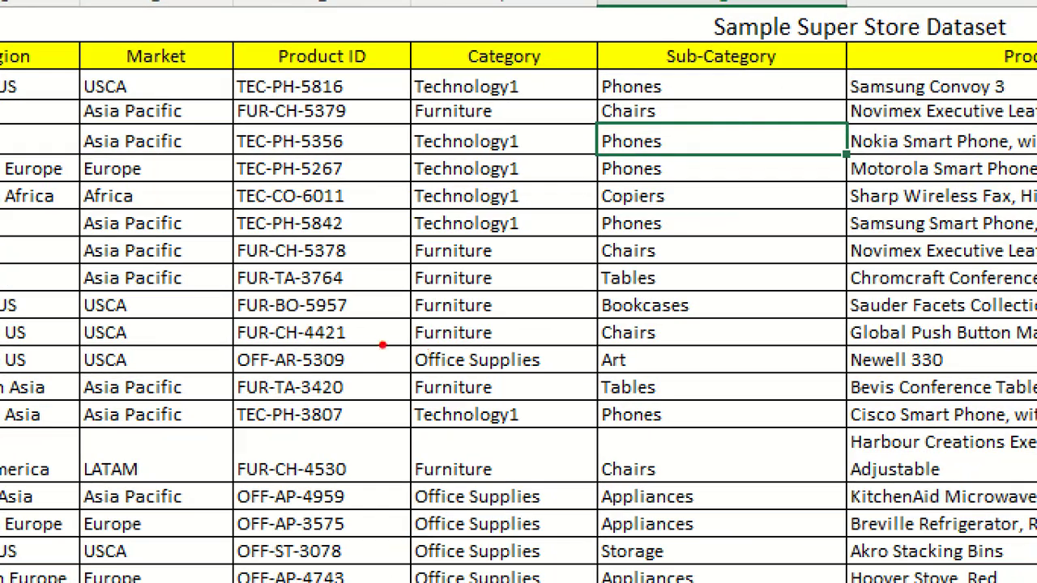
# Step: Mark the links between the Category and Sub-Category entries with temporary red strokes on the magnified sheet
pyautogui.moveTo(548, 145); pyautogui.dragTo(603, 144)
pyautogui.moveTo(552, 188); pyautogui.dragTo(603, 199)
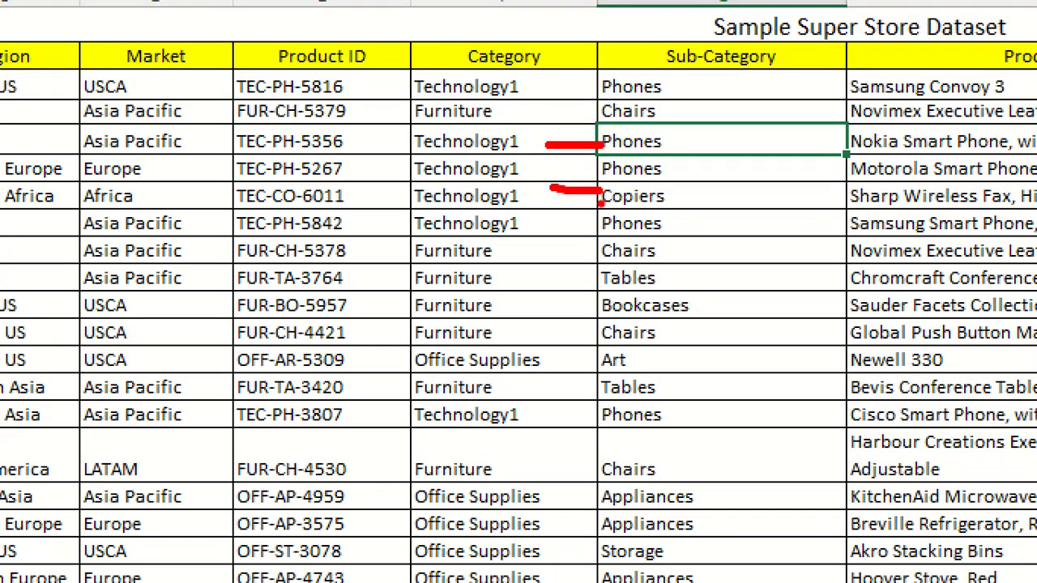
pyautogui.moveTo(516, 248); pyautogui.dragTo(598, 256)
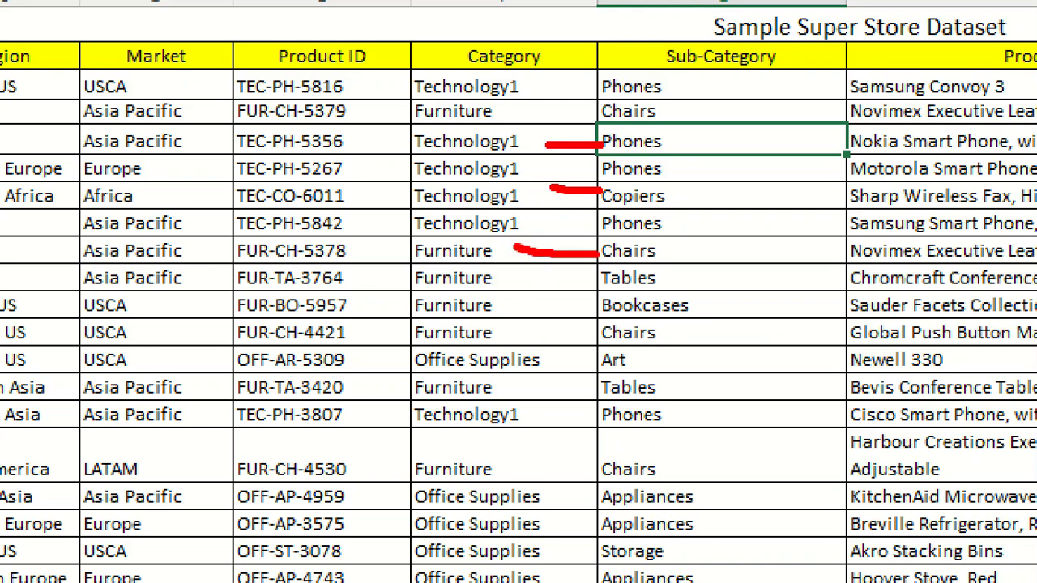
pyautogui.moveTo(533, 285); pyautogui.dragTo(594, 277)
pyautogui.press('Escape')
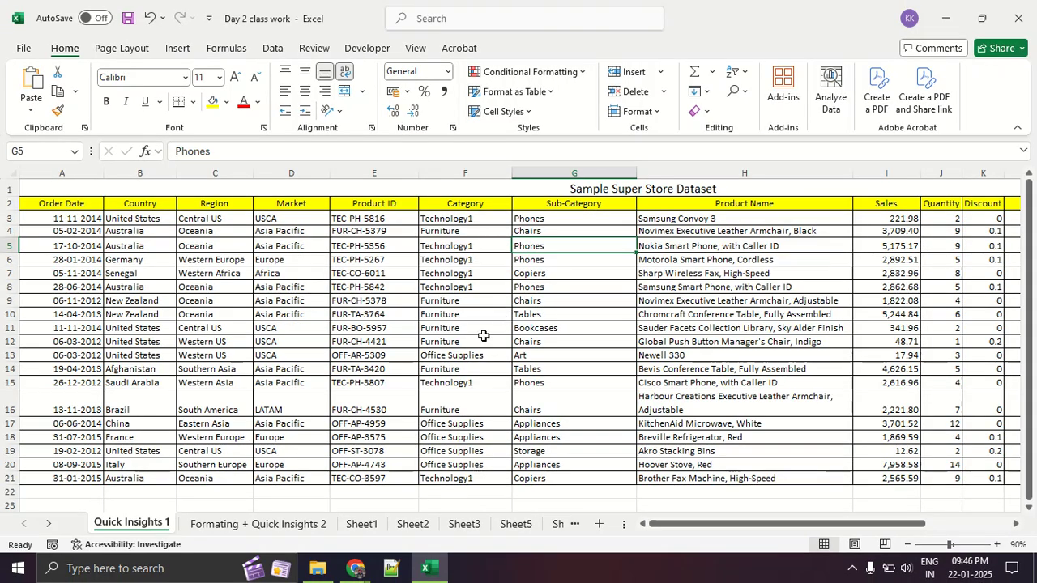
# Step: Examine the entries of the Product Name column, starting from its first data row
pyautogui.click(715, 260)
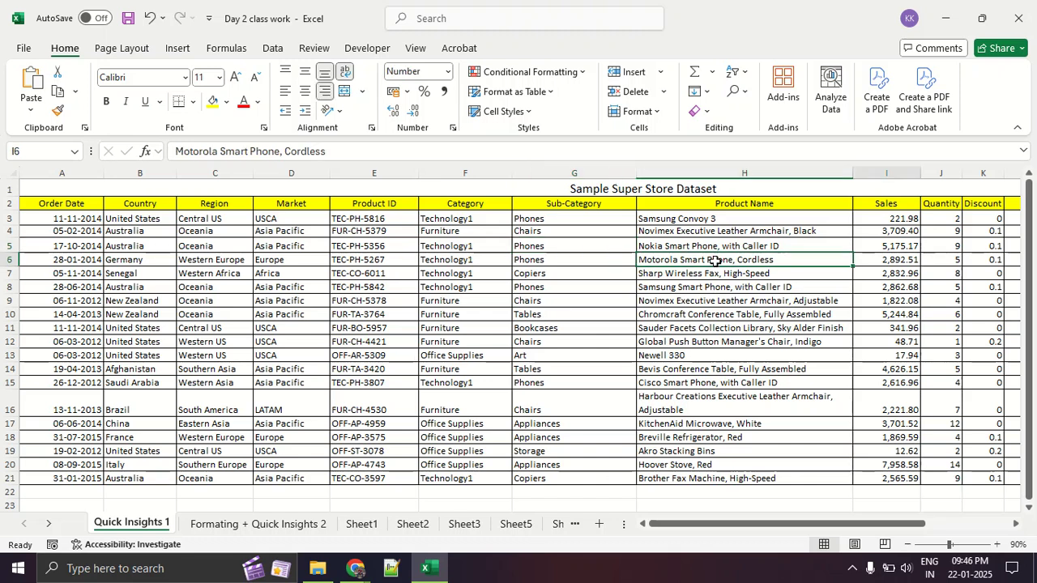
pyautogui.press('Up')
pyautogui.press('Up')
pyautogui.press('Up')
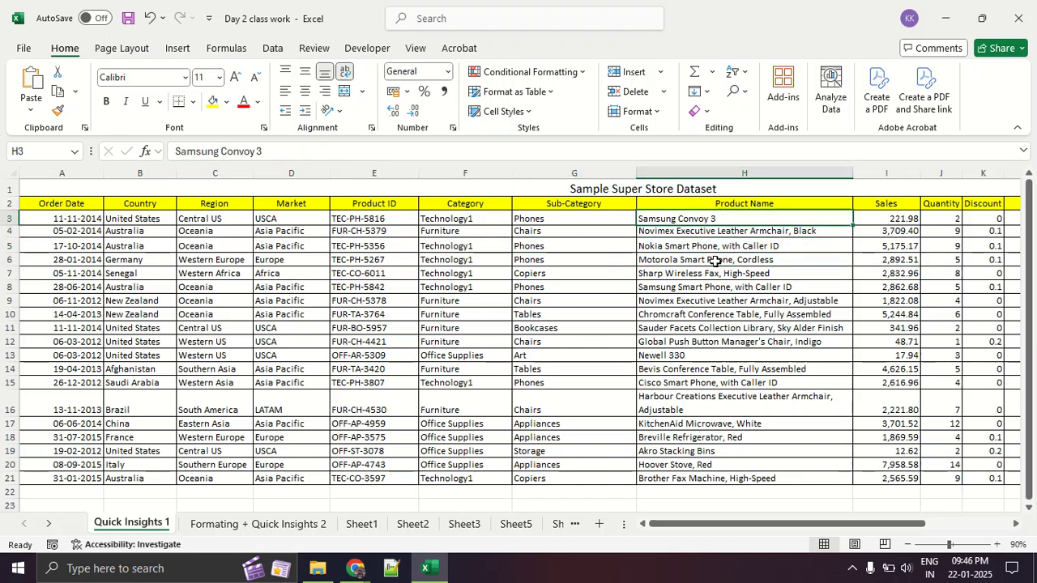
pyautogui.press('Down')
pyautogui.press('Down')
pyautogui.press('Down')
pyautogui.press('Down')
pyautogui.press('Down')
pyautogui.press('Down')
pyautogui.press('Up')
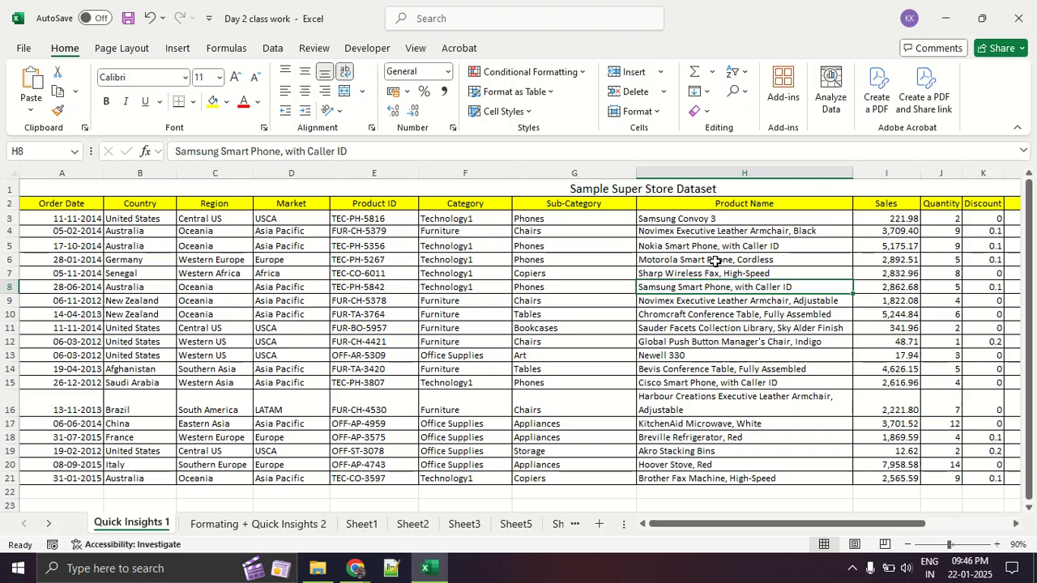
# Step: Examine the Sales, Quantity and Discount columns of the dataset
pyautogui.press('Right')
pyautogui.press('Right')
pyautogui.press('Right')
pyautogui.press('Right')
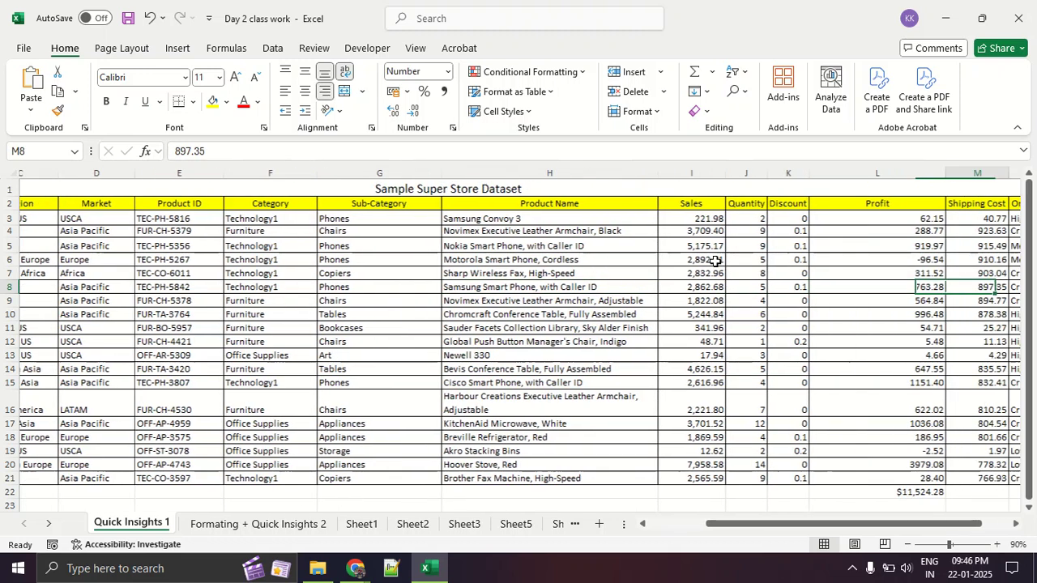
pyautogui.press('Left')
pyautogui.press('Left')
pyautogui.press('Left')
pyautogui.press('Up')
pyautogui.press('Up')
pyautogui.press('Up')
pyautogui.press('Up')
pyautogui.press('Up')
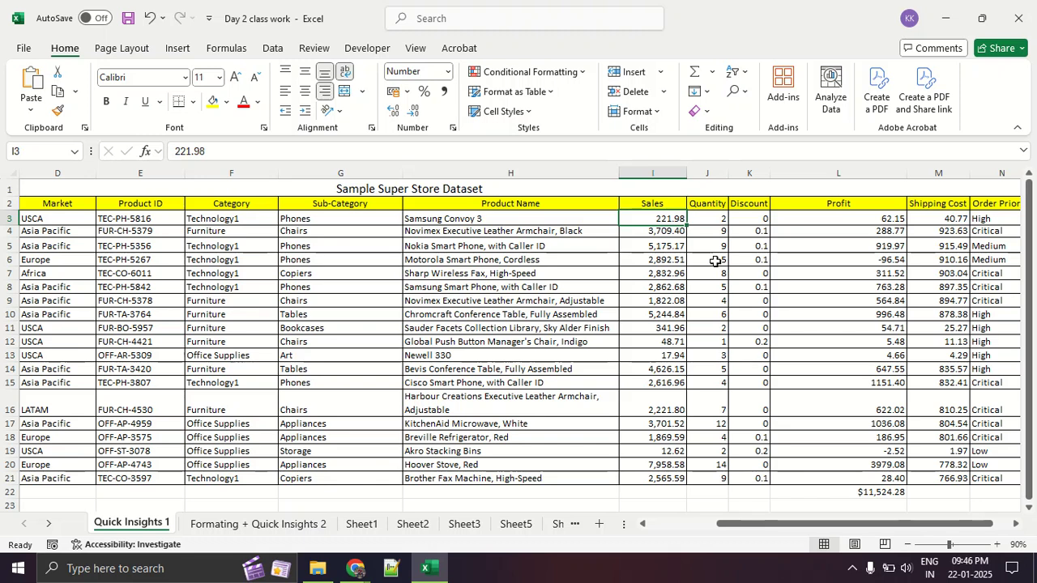
pyautogui.press('Right')
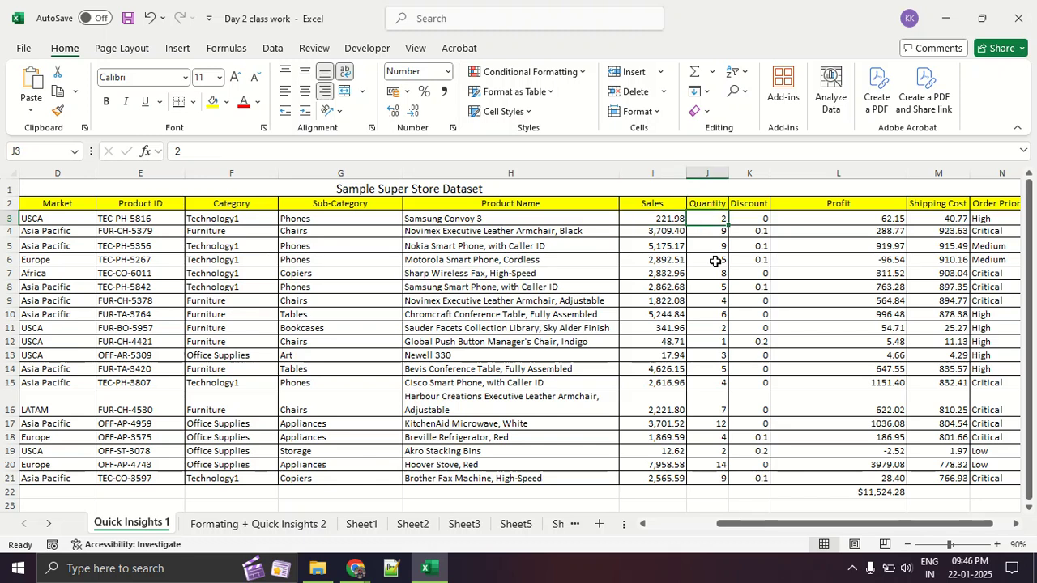
pyautogui.press('Right')
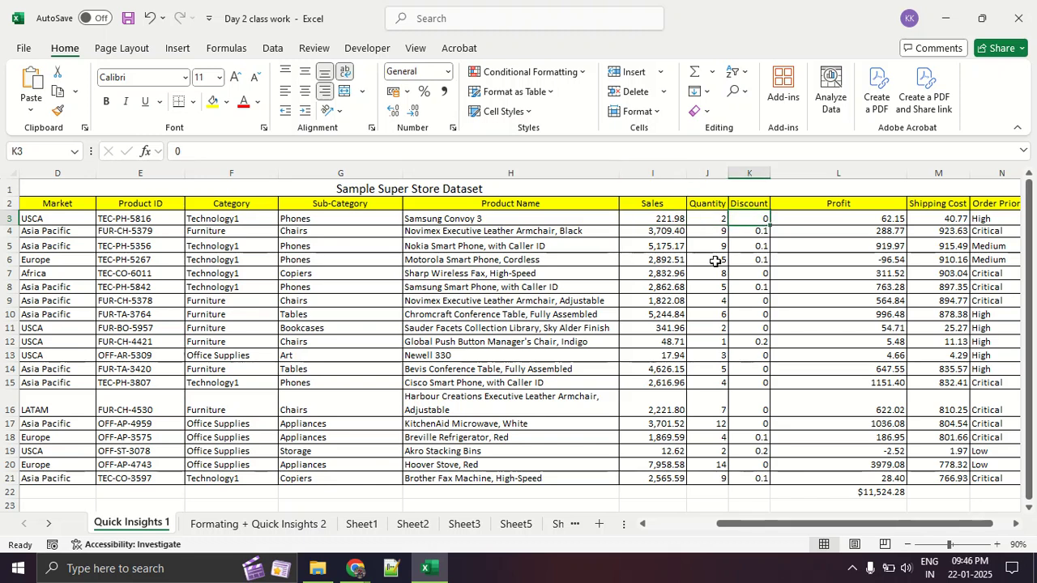
pyautogui.press('Down')
pyautogui.press('Down')
pyautogui.press('Down')
pyautogui.press('Up')
pyautogui.press('Up')
pyautogui.press('Up')
pyautogui.press('Up')
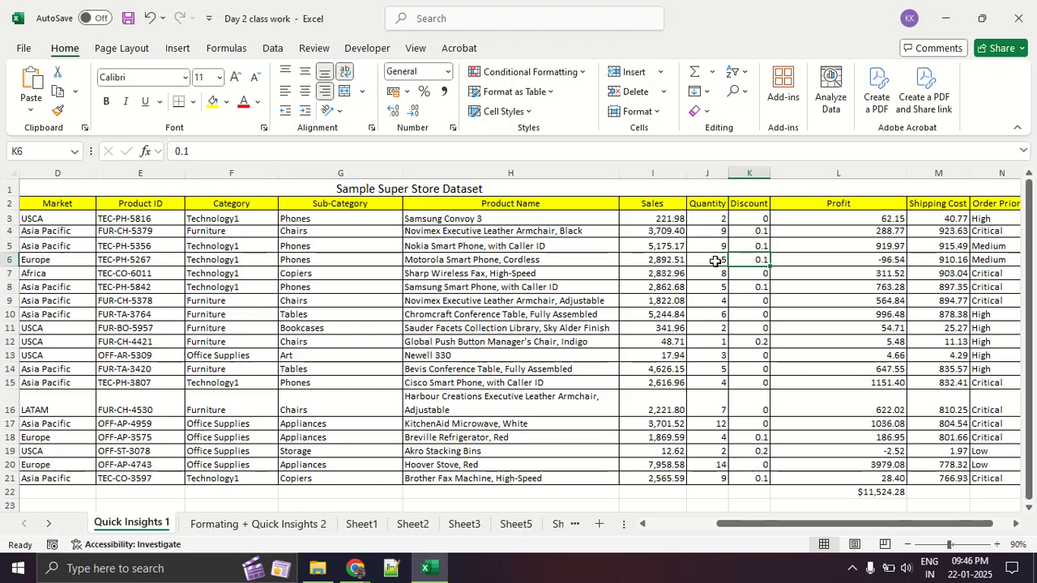
# Step: Examine the Profit, Shipping Cost and Order Priority columns of the dataset
pyautogui.press('Right')
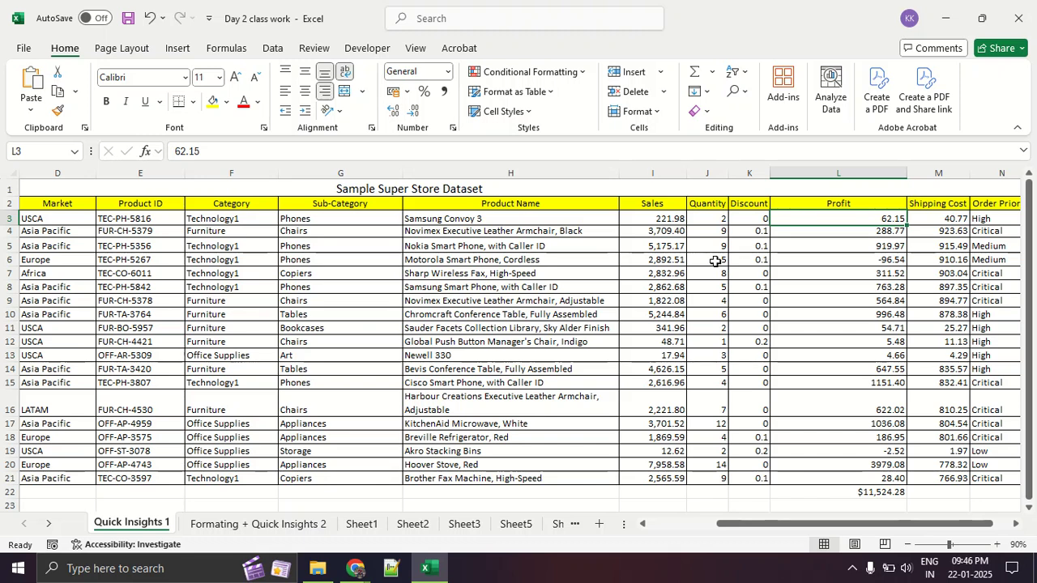
pyautogui.press('Right')
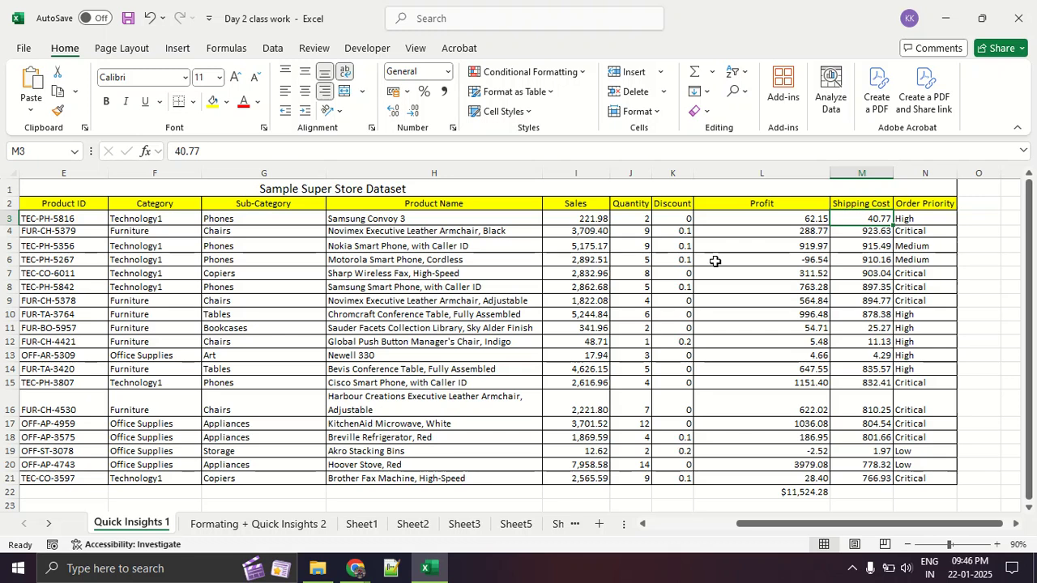
pyautogui.press('Right')
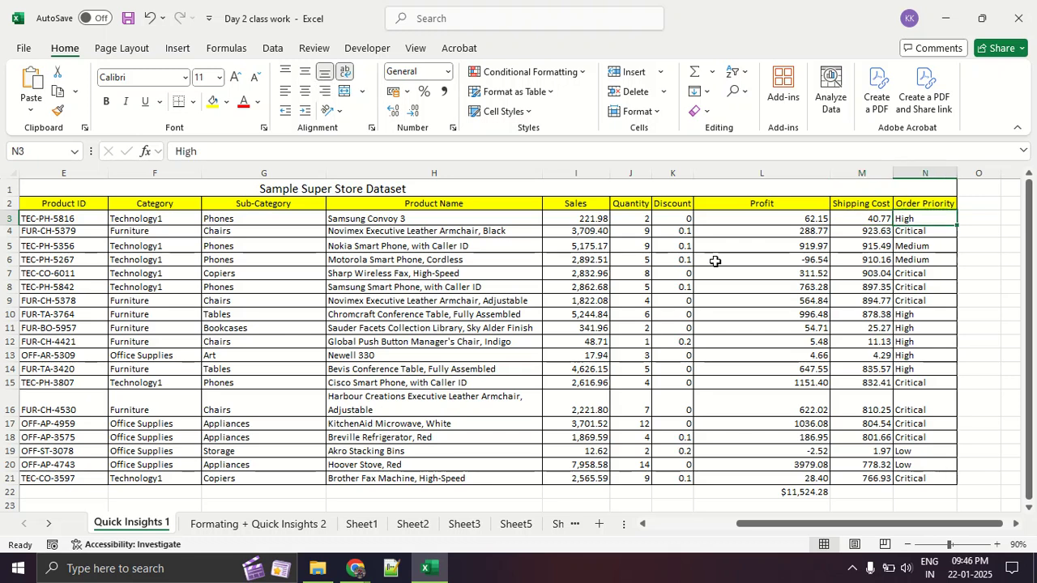
pyautogui.press('Down')
pyautogui.press('Down')
pyautogui.press('Down')
pyautogui.press('Down')
pyautogui.press('Down')
pyautogui.press('Down')
pyautogui.press('Down')
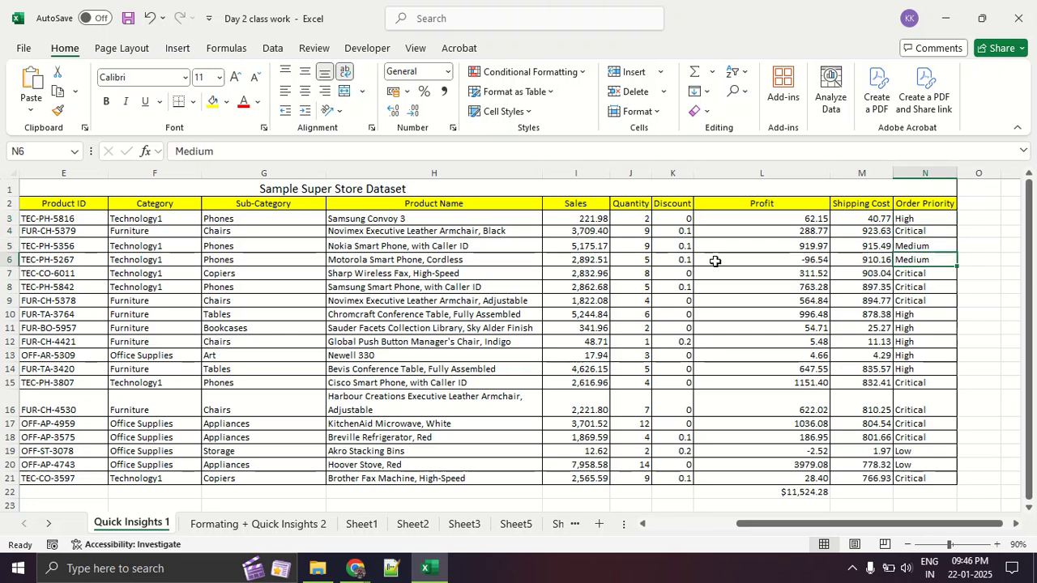
pyautogui.press('Up')
pyautogui.press('Up')
pyautogui.press('Up')
pyautogui.press('Up')
pyautogui.press('Up')
pyautogui.press('Up')
pyautogui.press('Up')
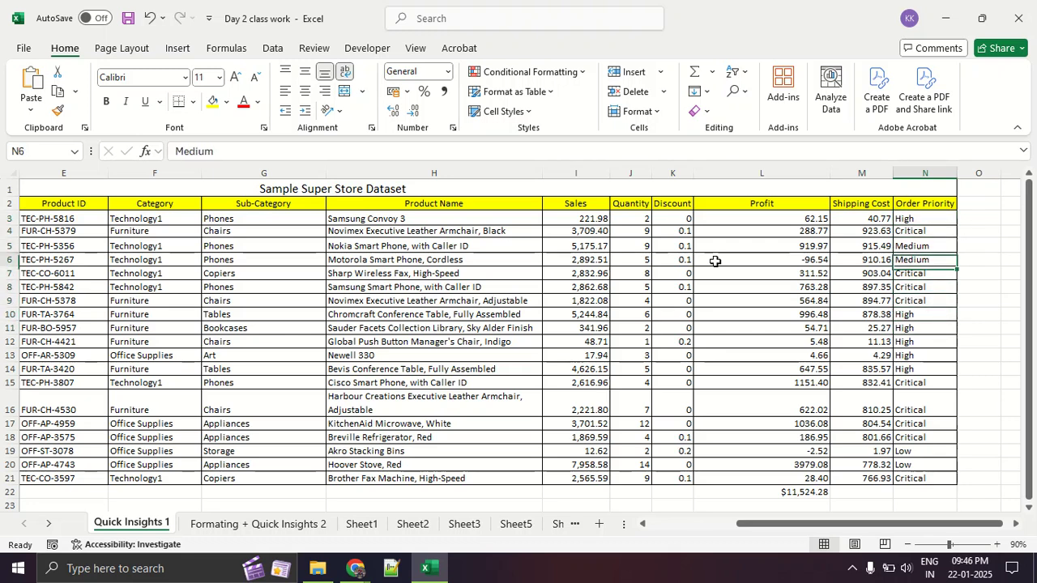
# Step: Return to the start of the dataset and review its title and the Order Date header
pyautogui.press('Left')
pyautogui.press('Left')
pyautogui.press('Left')
pyautogui.press('Left')
pyautogui.press('Left')
pyautogui.press('Left')
pyautogui.press('Left')
pyautogui.press('Left')
pyautogui.press('Left')
pyautogui.press('Left')
pyautogui.press('Left')
pyautogui.press('Left')
pyautogui.press('Left')
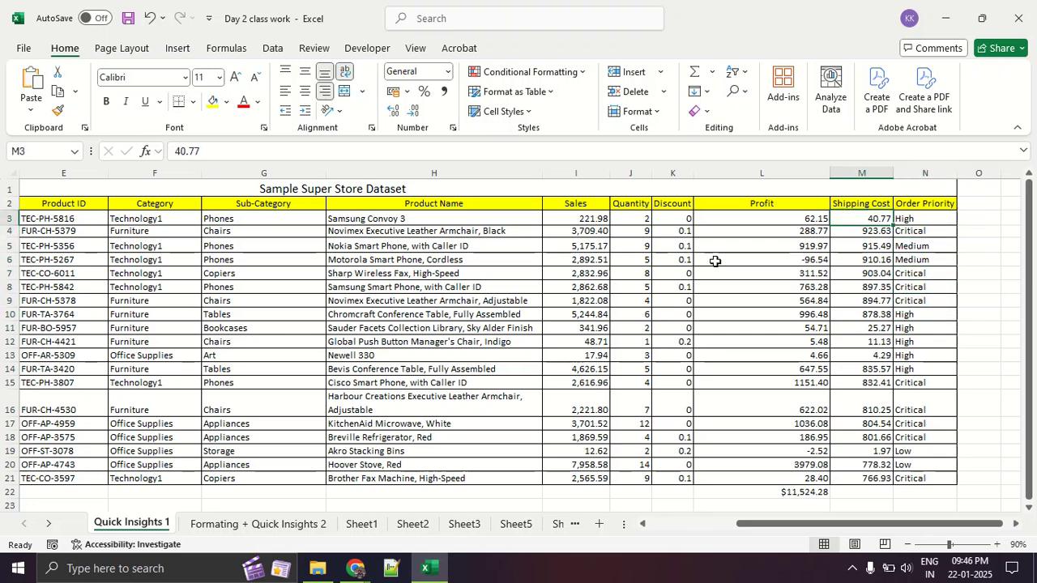
pyautogui.press('Up')
pyautogui.press('Up')
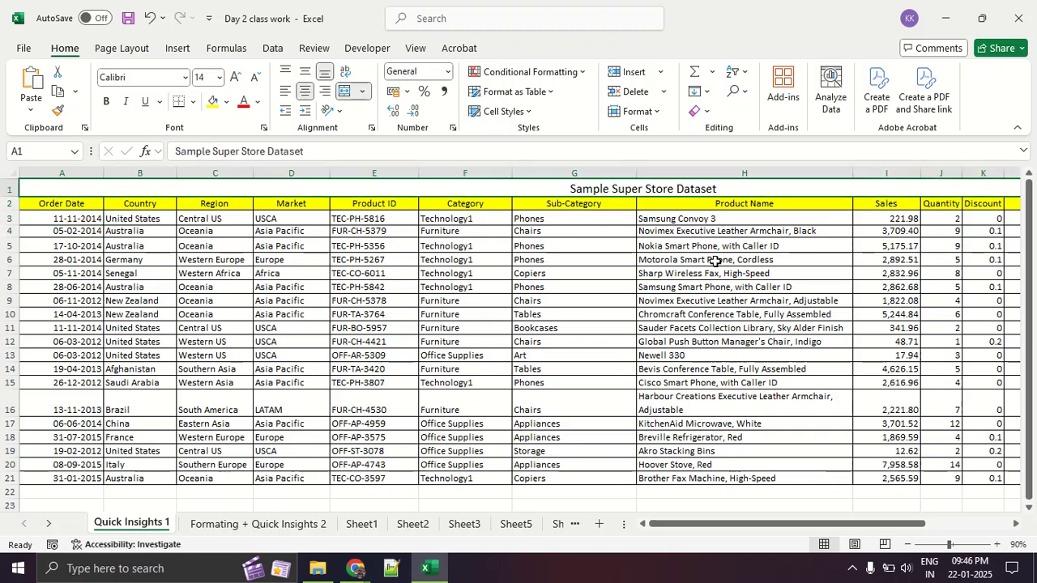
pyautogui.press('Down')
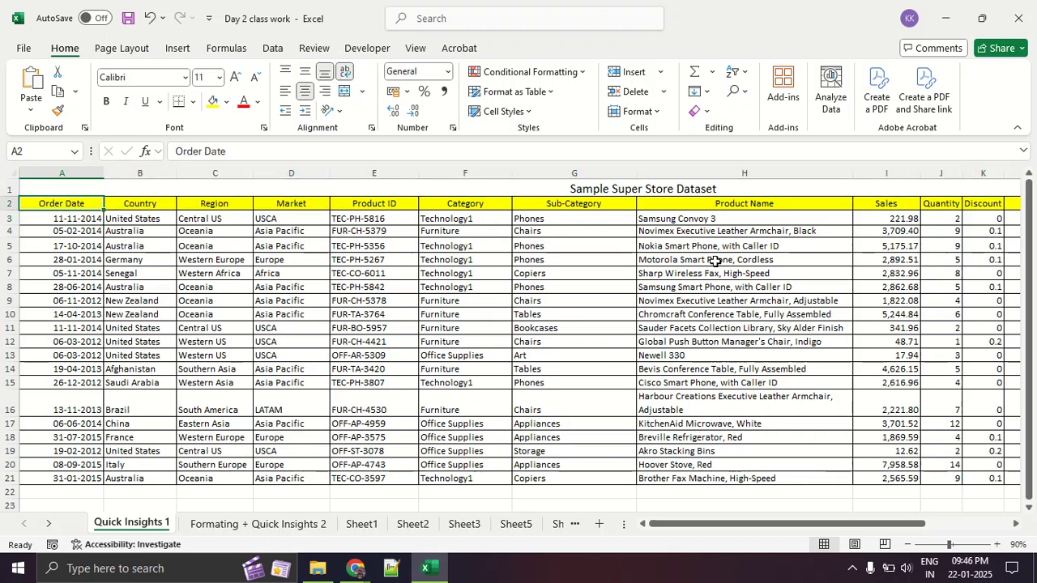
# Step: Select the header row from Order Date to Order Priority to review all columns, and return to the first columns
pyautogui.click(276, 337)
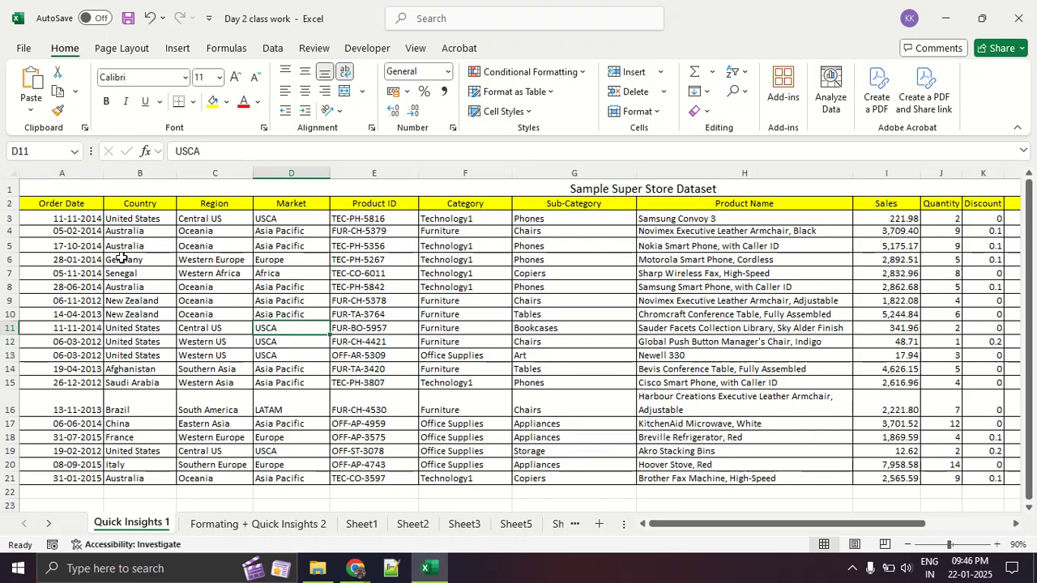
pyautogui.click(88, 207)
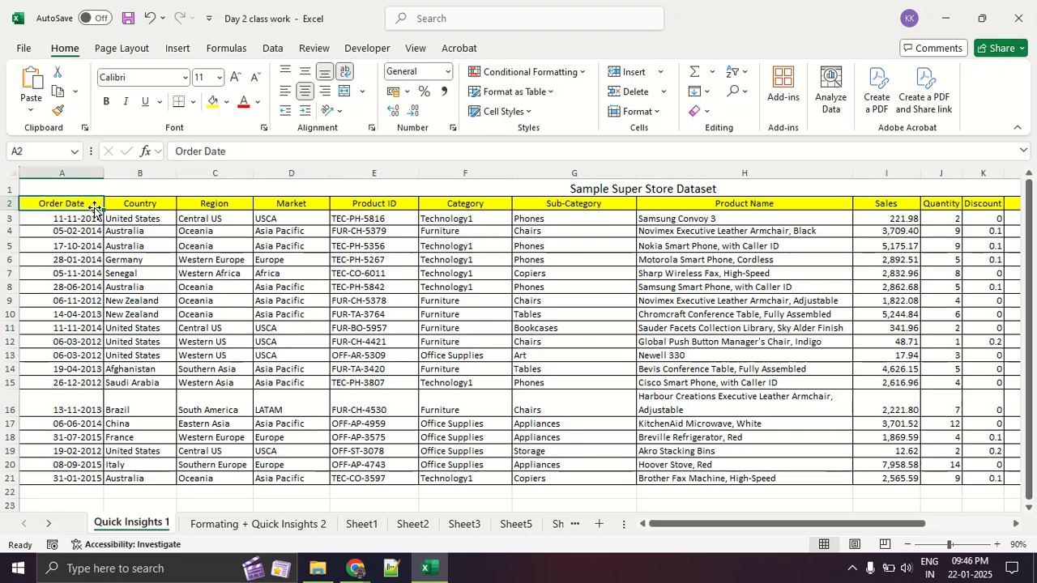
pyautogui.hotkey('shift', 'Right')
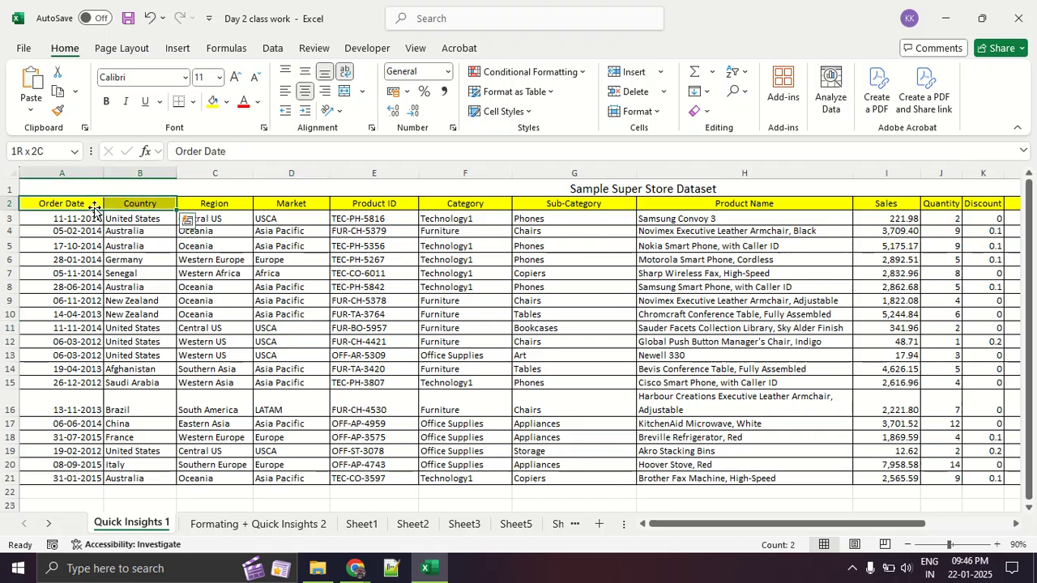
pyautogui.hotkey('shift', 'Right')
pyautogui.hotkey('shift', 'Right')
pyautogui.hotkey('shift', 'Right')
pyautogui.hotkey('shift', 'Right')
pyautogui.hotkey('shift', 'Right')
pyautogui.hotkey('shift', 'Right')
pyautogui.hotkey('shift', 'Right')
pyautogui.hotkey('shift', 'Right')
pyautogui.hotkey('shift', 'Right')
pyautogui.hotkey('shift', 'Right')
pyautogui.hotkey('shift', 'Right')
pyautogui.hotkey('shift', 'Right')
pyautogui.hotkey('shift', 'Right')
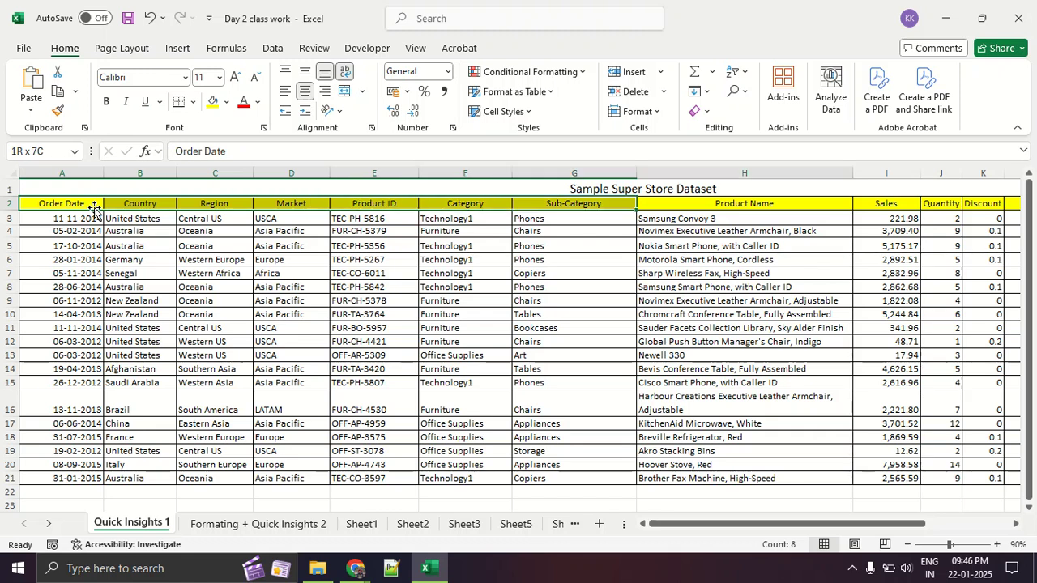
pyautogui.hotkey('shift', 'Right')
pyautogui.hotkey('shift', 'Left')
pyautogui.hotkey('shift', 'Left')
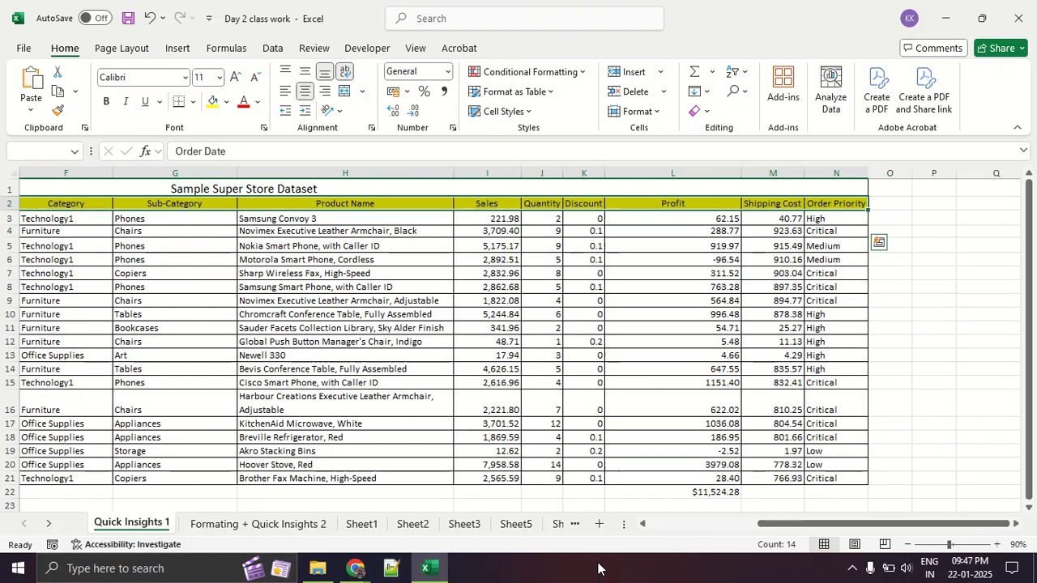
pyautogui.click(681, 383)
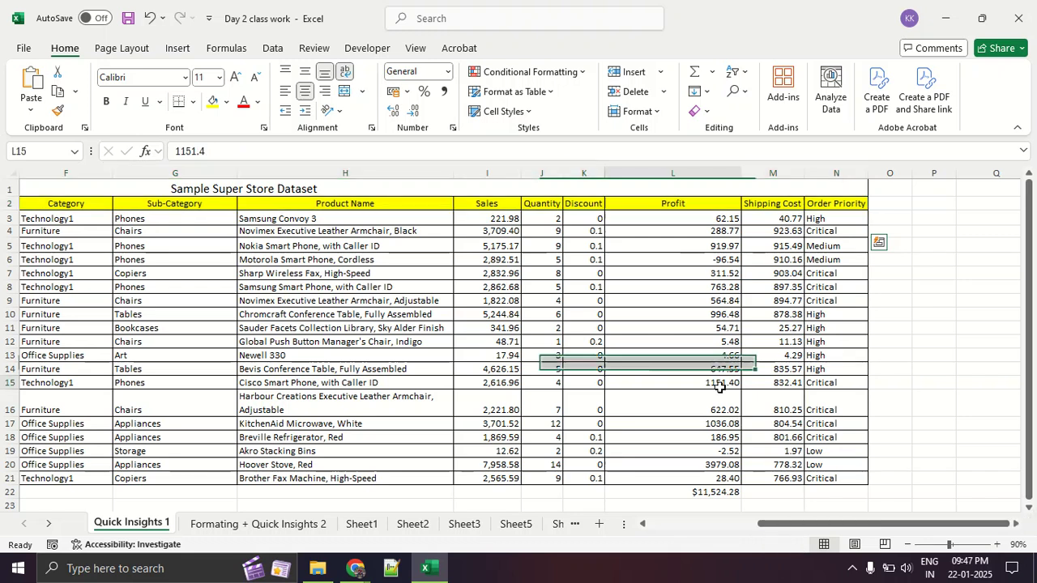
pyautogui.moveTo(886, 523); pyautogui.dragTo(511, 524)
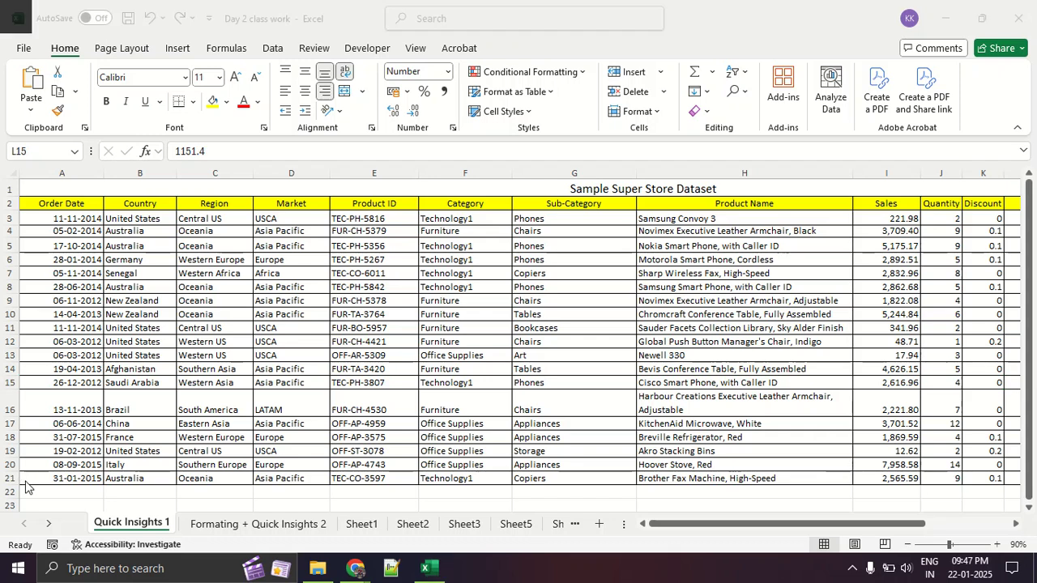
# Step: Check the Google Meet call window and return to the Excel workbook
pyautogui.hotkey('alt', 'Tab')
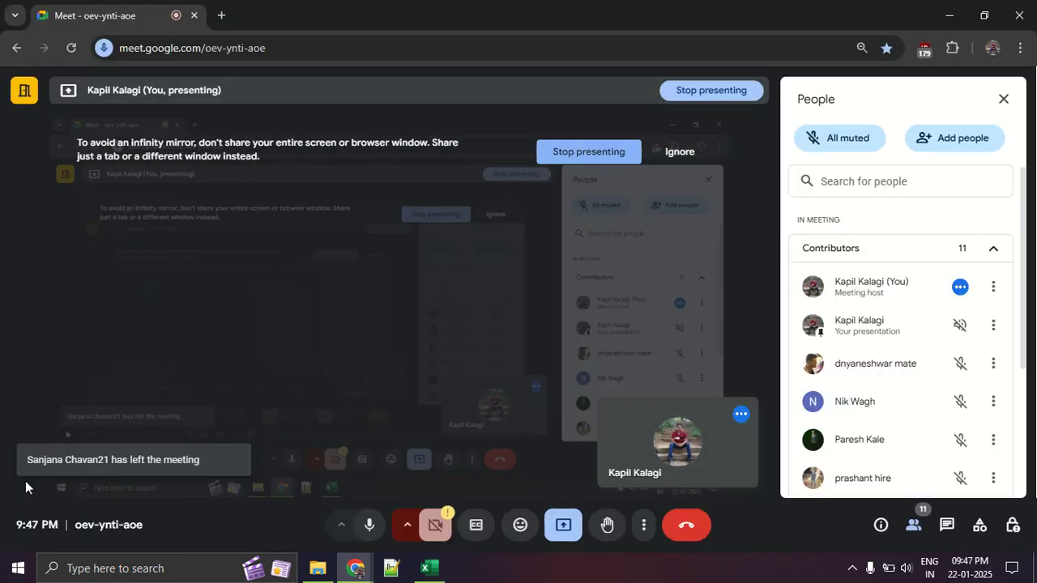
pyautogui.hotkey('alt', 'Tab')
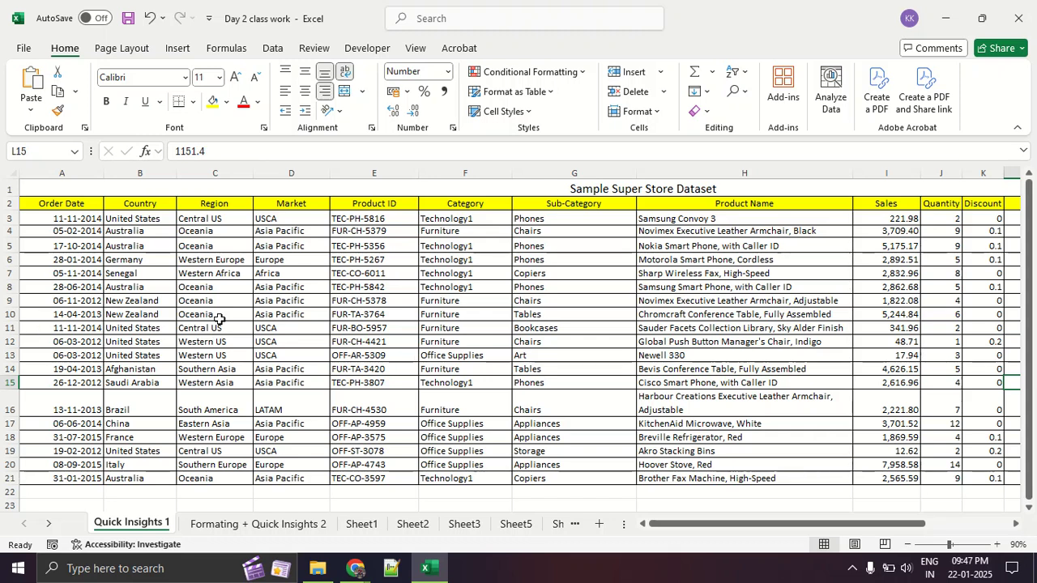
# Step: Highlight the Region and neighbouring Market entries from row 4 down, and switch to the Google Meet call
pyautogui.moveTo(225, 233); pyautogui.dragTo(232, 315)
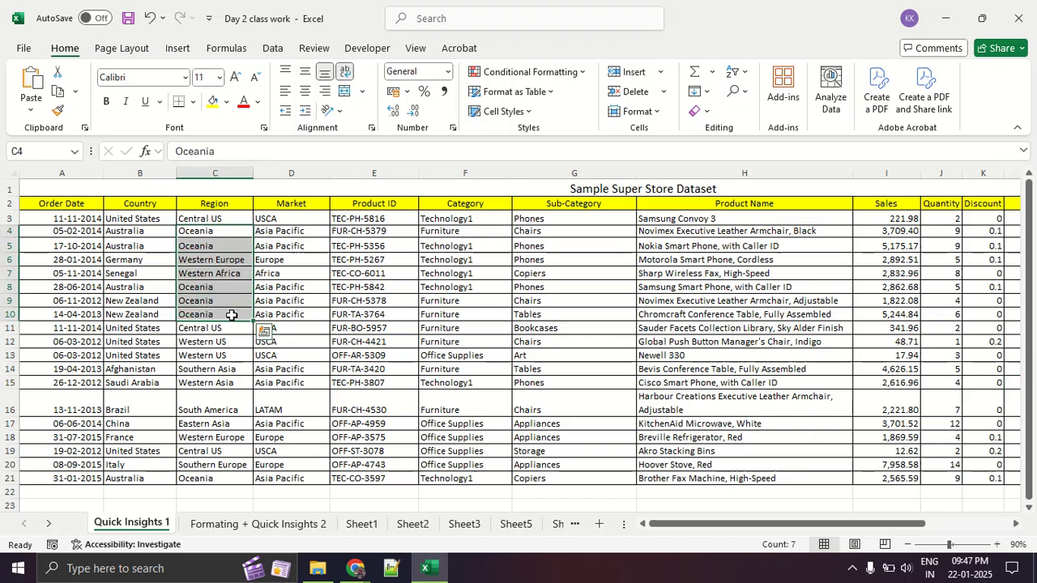
pyautogui.click(232, 315)
pyautogui.moveTo(241, 232); pyautogui.dragTo(317, 327)
pyautogui.hotkey('alt', 'Tab')
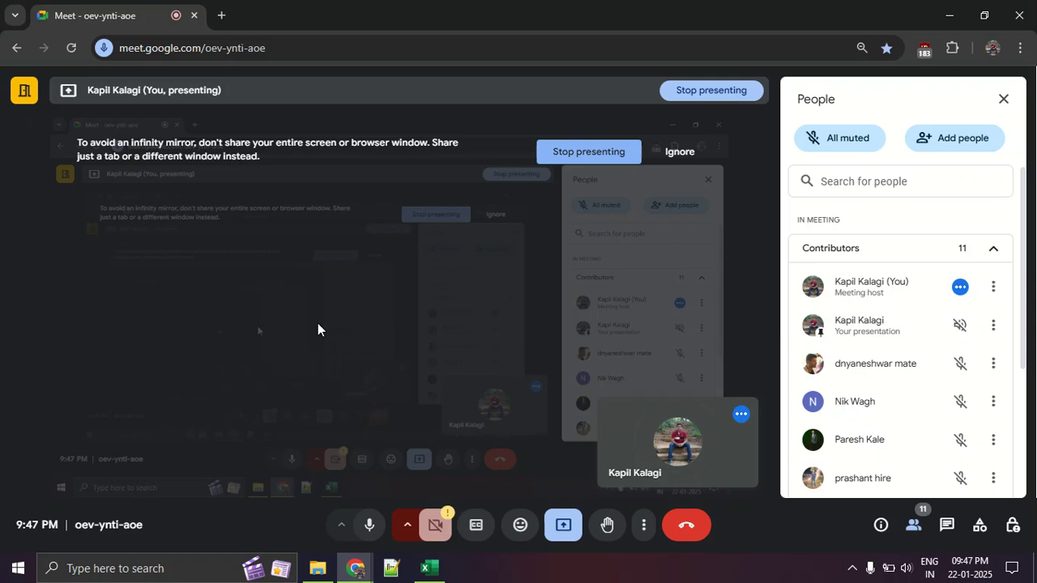
# Step: Return to the Excel workbook and highlight the Category and Sub-Category entries in rows 6 to 13
pyautogui.hotkey('alt', 'Tab')
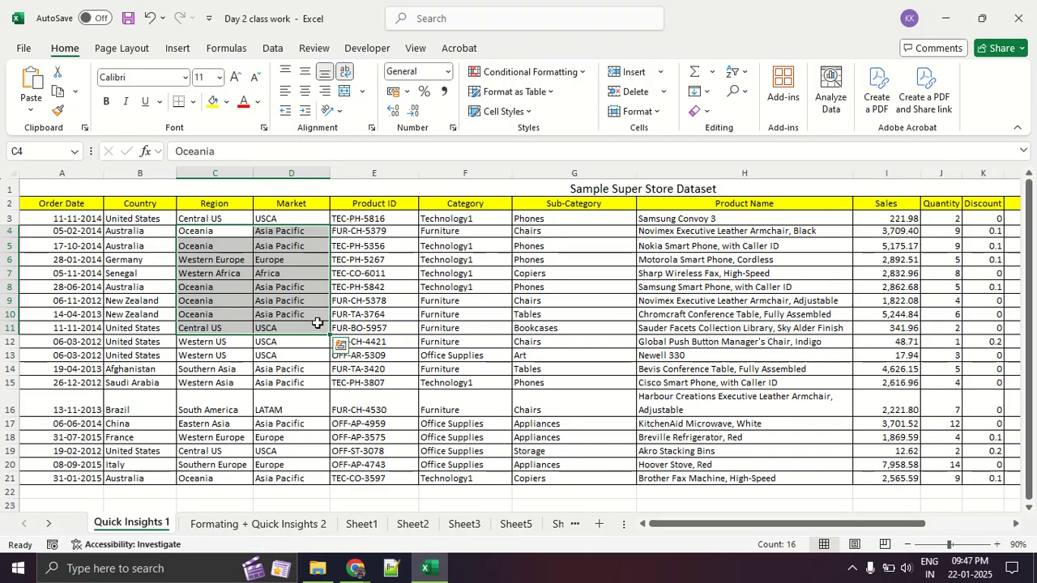
pyautogui.click(290, 348)
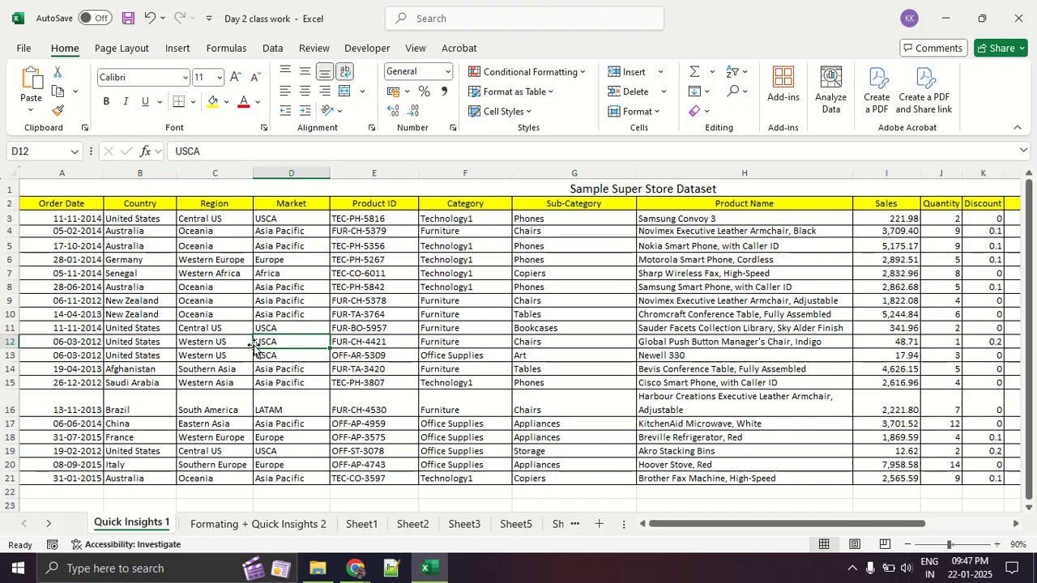
pyautogui.moveTo(424, 258); pyautogui.dragTo(556, 355)
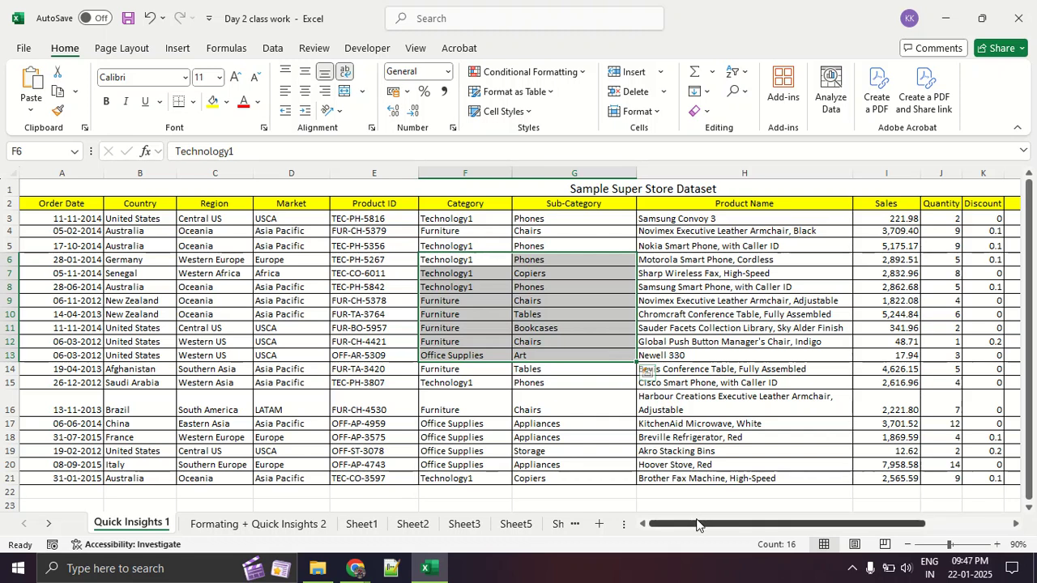
# Step: Highlight the Order Priority entries from row 5 to row 16, and return to the first columns
pyautogui.moveTo(702, 525); pyautogui.dragTo(787, 525)
pyautogui.moveTo(928, 246); pyautogui.dragTo(935, 411)
pyautogui.click(942, 354)
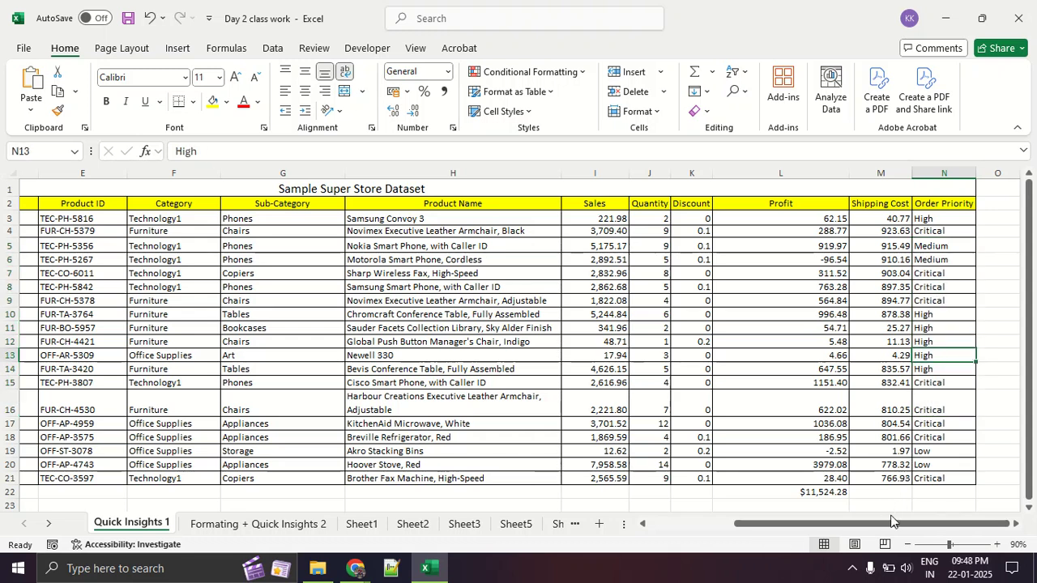
pyautogui.moveTo(891, 523); pyautogui.dragTo(804, 527)
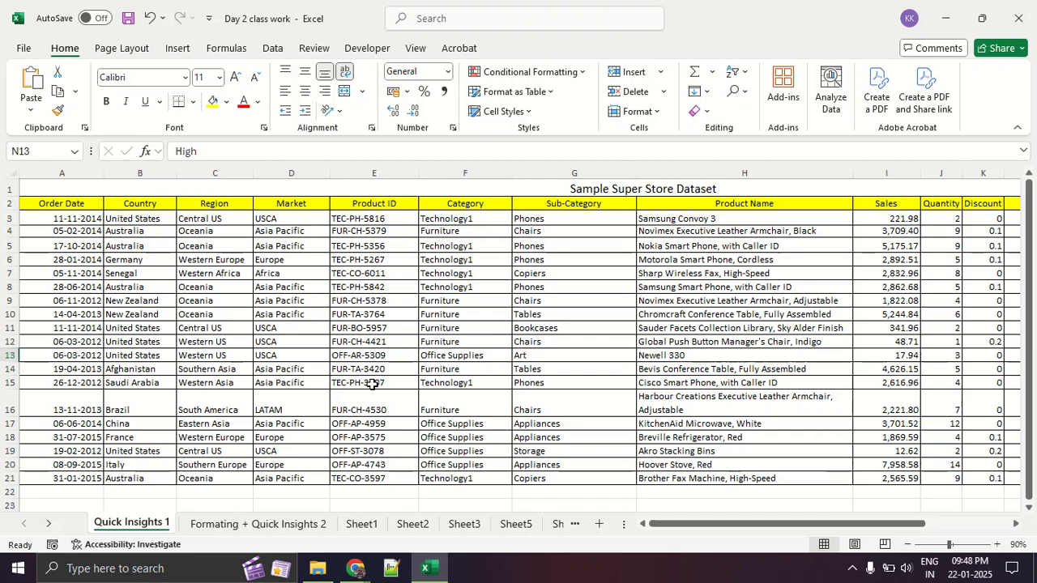
# Step: Select Furniture entries with their sub-categories in G9:G11, and a Technology1 entry with the sub-categories in G6:G8
pyautogui.click(475, 303)
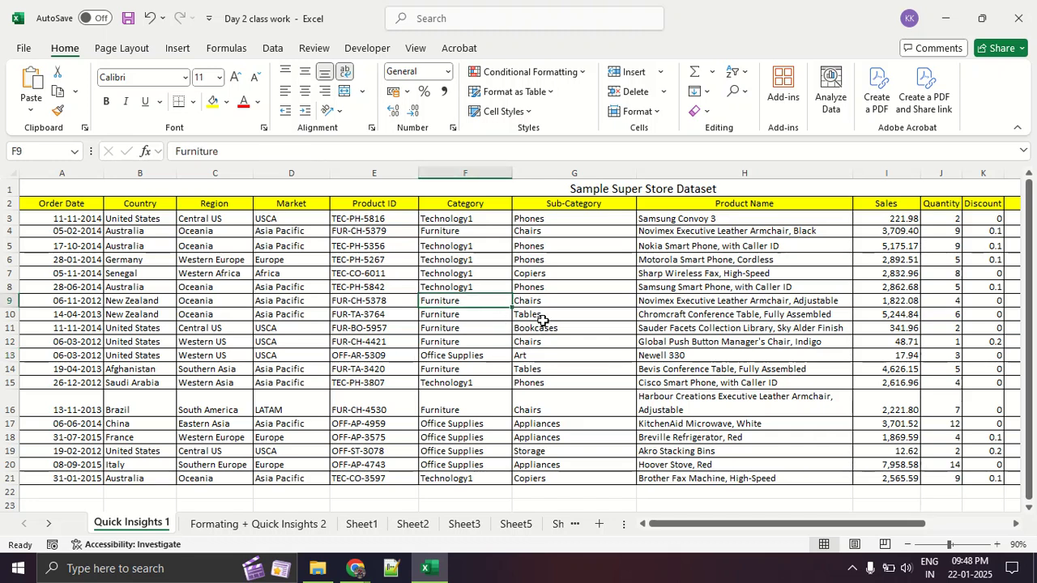
pyautogui.click(543, 318)
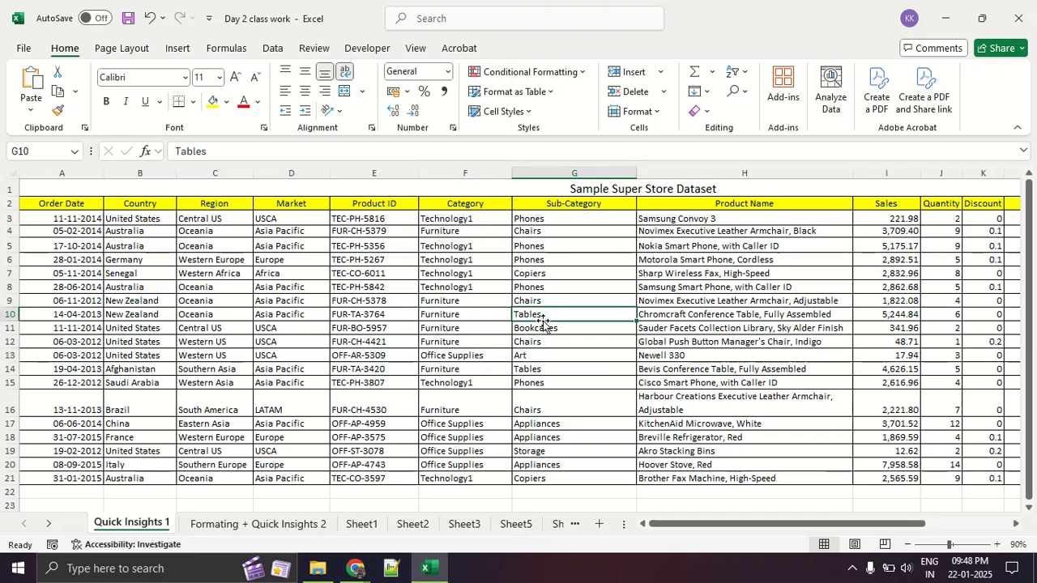
pyautogui.click(493, 301)
pyautogui.moveTo(513, 300); pyautogui.dragTo(562, 328)
pyautogui.click(501, 312)
pyautogui.click(492, 289)
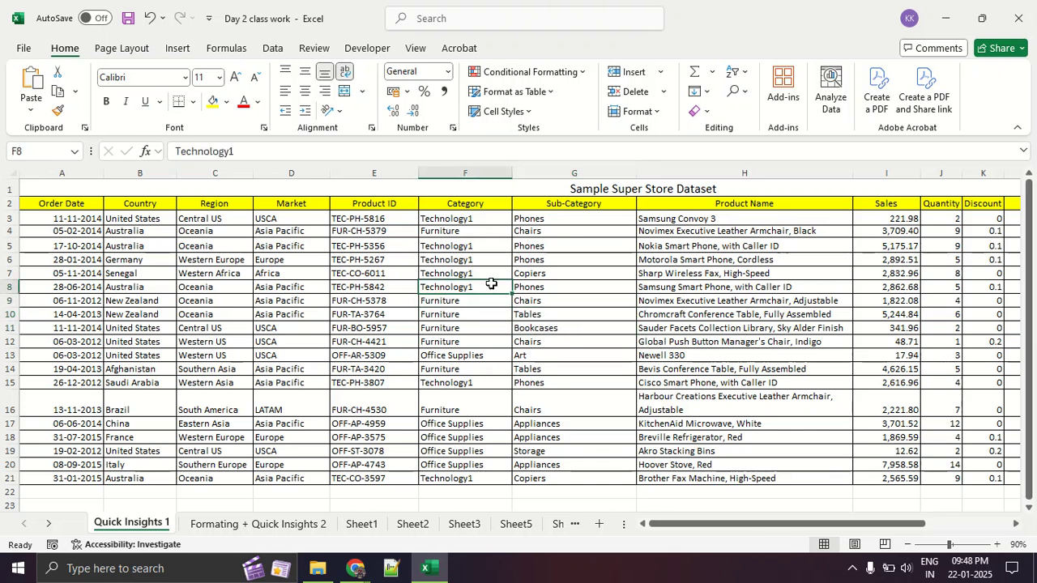
pyautogui.moveTo(546, 260); pyautogui.dragTo(548, 290)
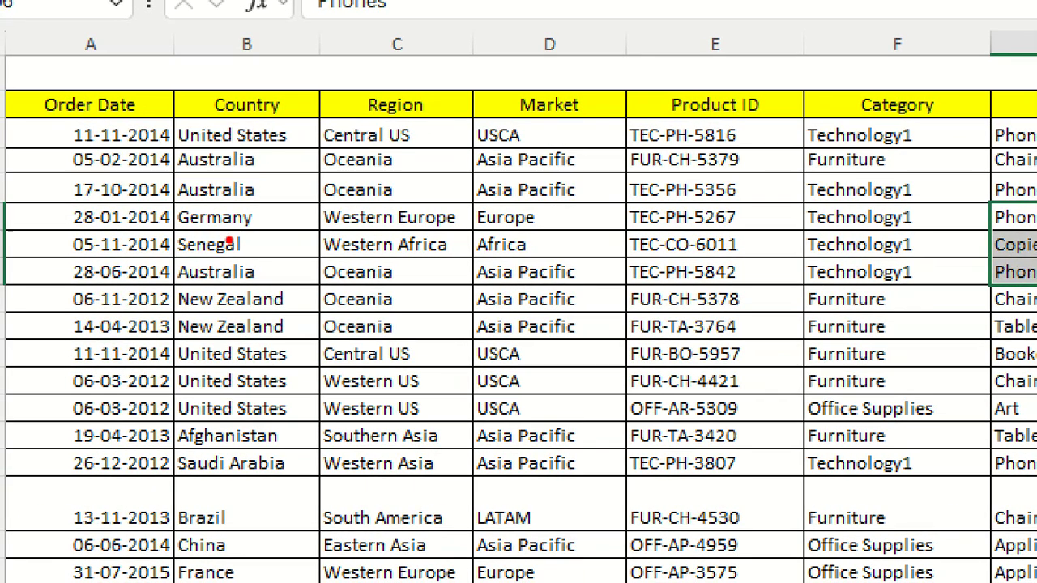
# Step: Underline United States and its region Central US in the first data row in red, and clear the marks
pyautogui.moveTo(183, 146); pyautogui.dragTo(275, 142)
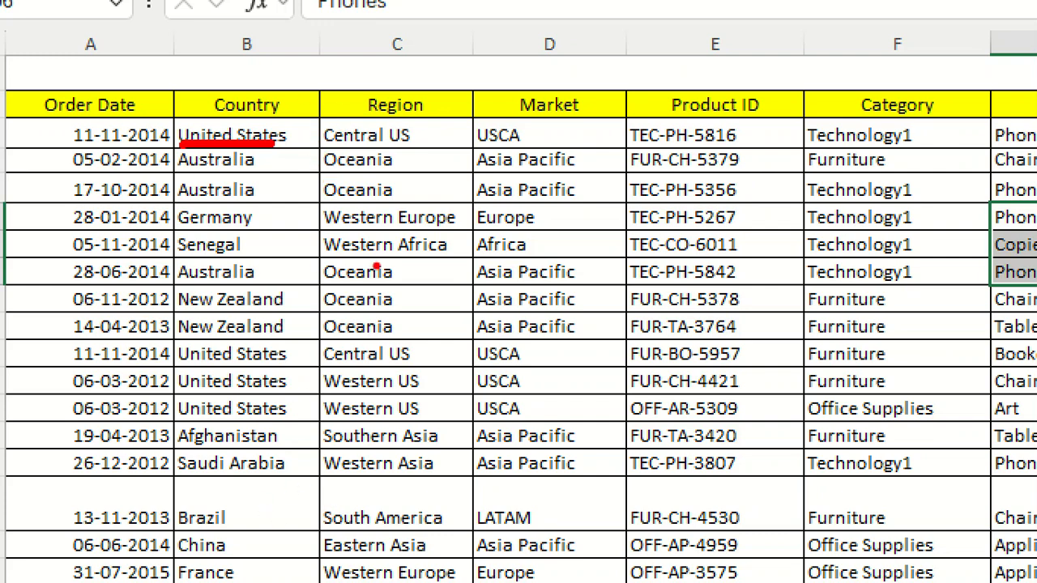
pyautogui.moveTo(324, 147); pyautogui.dragTo(417, 153)
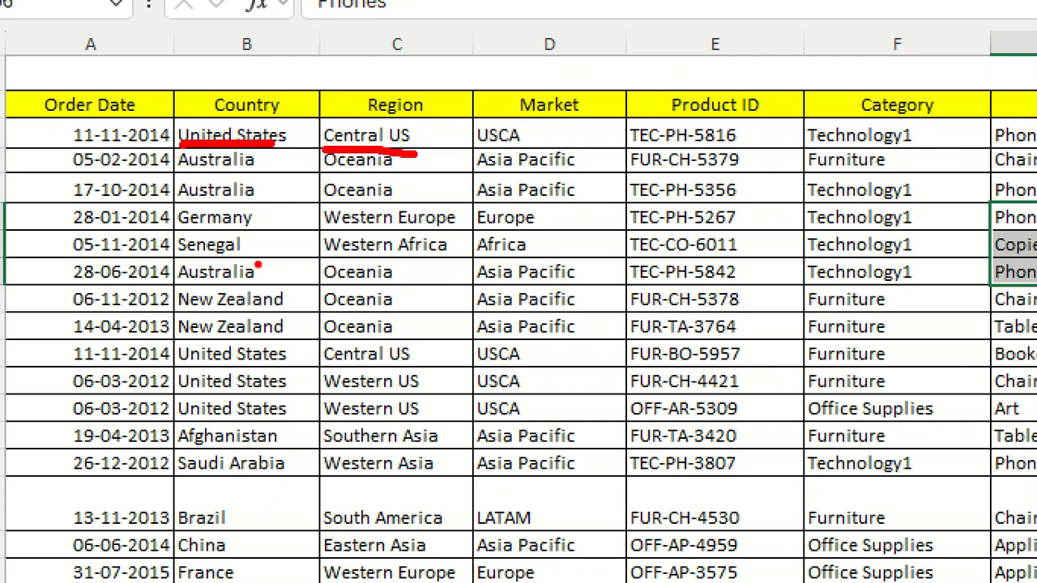
pyautogui.press('Escape')
# Step: On a magnified view, underline Australia and New Zealand, circle their shared region Oceania in red, and clear the marks
pyautogui.hotkey('ctrl', '1')
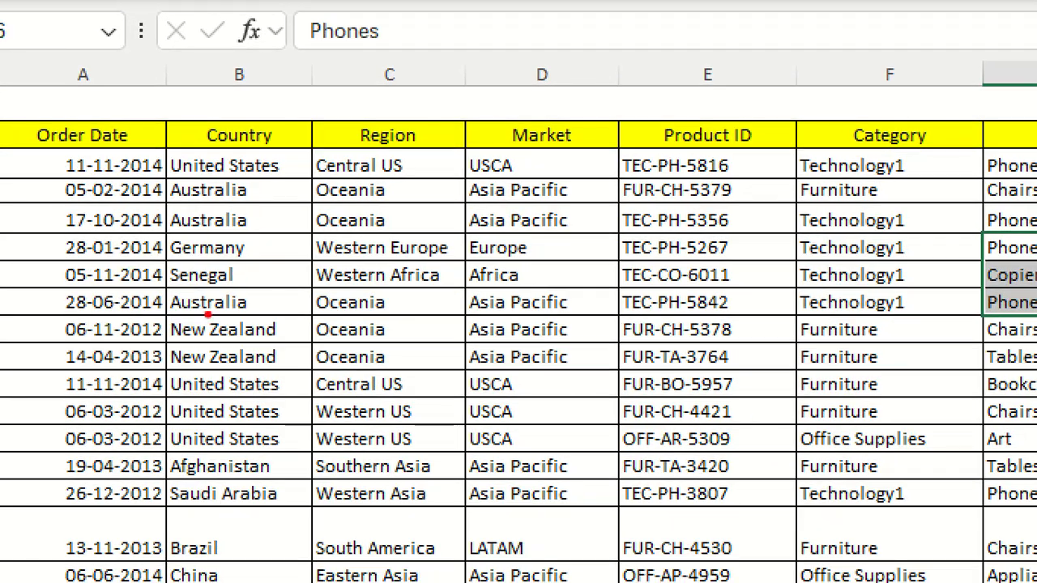
pyautogui.moveTo(170, 321); pyautogui.dragTo(278, 322)
pyautogui.moveTo(193, 335); pyautogui.dragTo(285, 334)
pyautogui.moveTo(396, 301)
pyautogui.mouseDown()
pyautogui.moveTo(304, 301)
pyautogui.moveTo(430, 322)
pyautogui.moveTo(396, 290)
pyautogui.mouseUp()
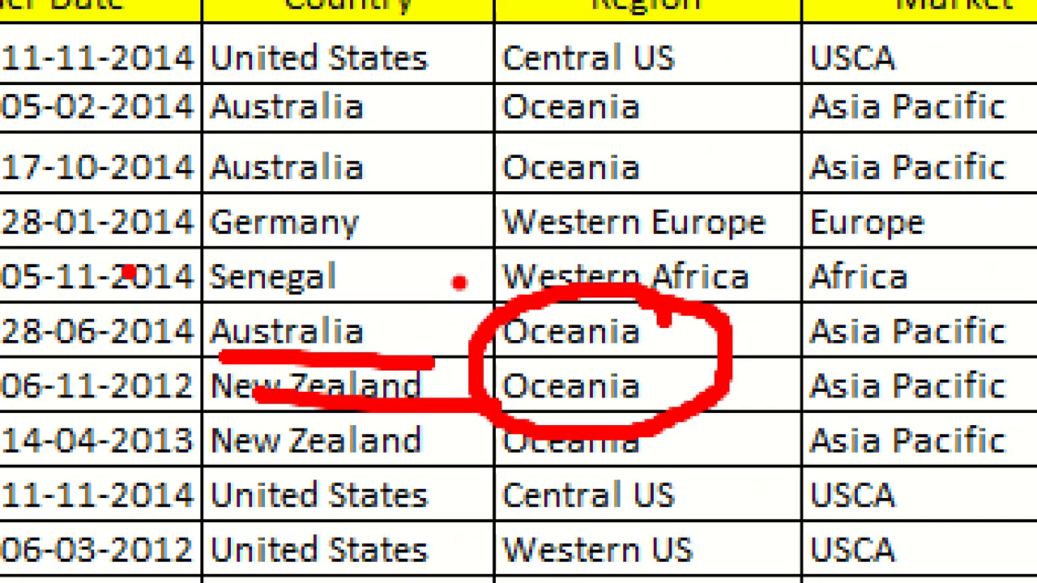
pyautogui.press('Escape')
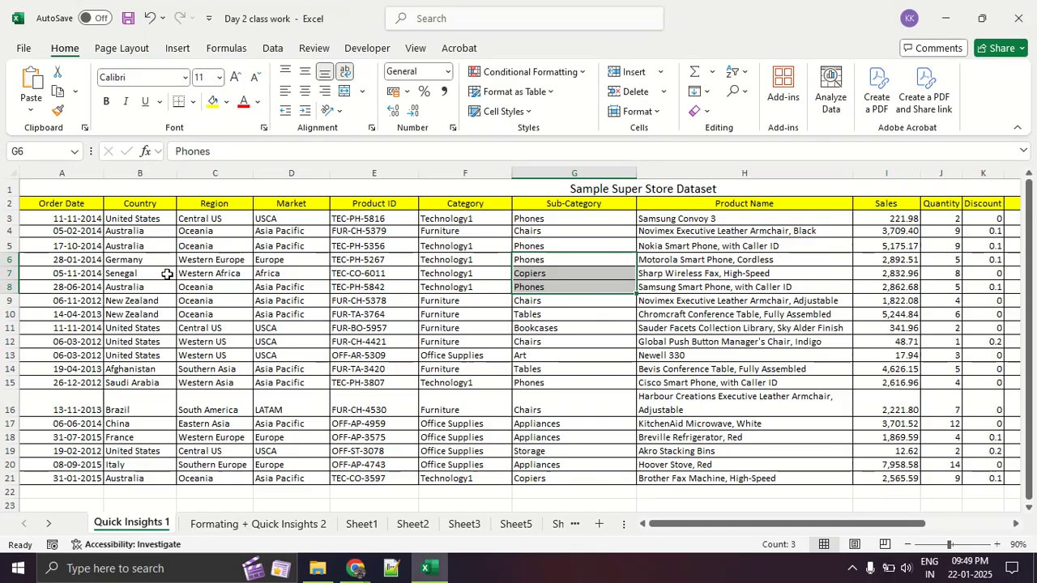
# Step: Select the Oceania entry in C8, magnify the dataset, underline Australia and New Zealand, and circle Oceania in red
pyautogui.click(207, 287)
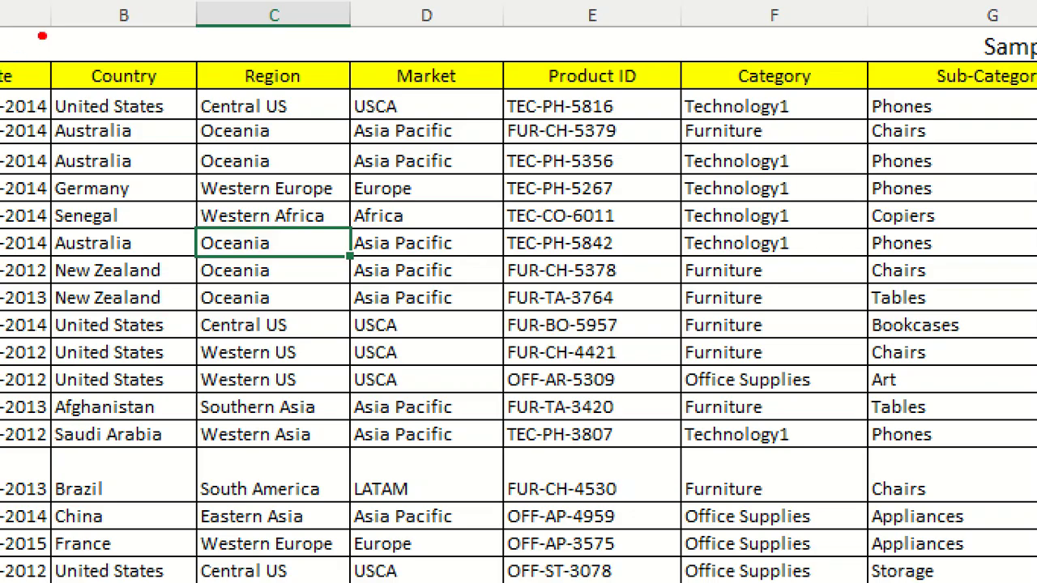
pyautogui.moveTo(42, 36); pyautogui.dragTo(353, 327)
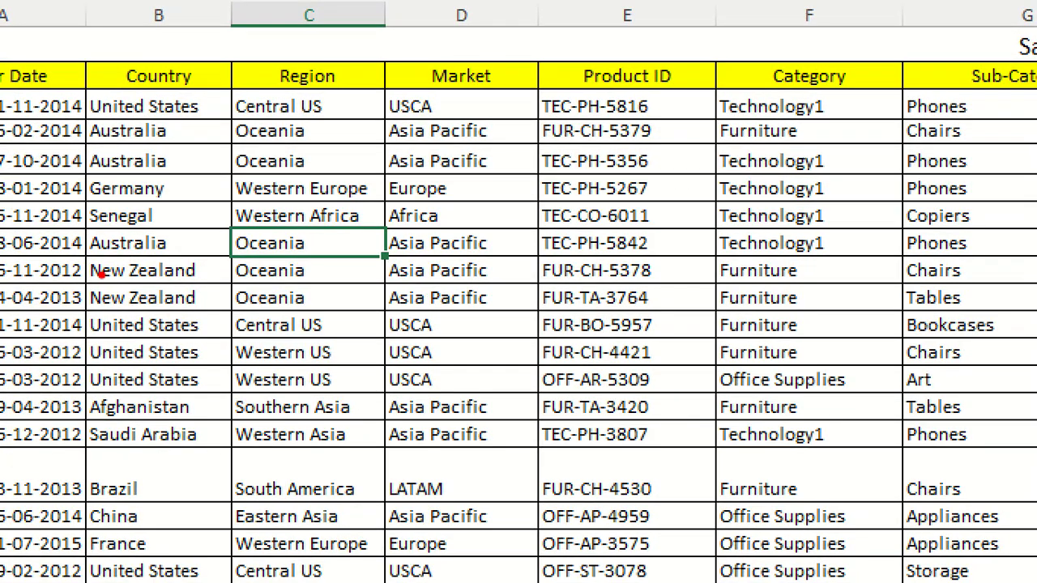
pyautogui.moveTo(70, 250); pyautogui.dragTo(152, 250)
pyautogui.moveTo(85, 280); pyautogui.dragTo(187, 280)
pyautogui.moveTo(319, 251)
pyautogui.mouseDown()
pyautogui.moveTo(289, 231)
pyautogui.moveTo(230, 253)
pyautogui.moveTo(311, 242)
pyautogui.mouseUp()
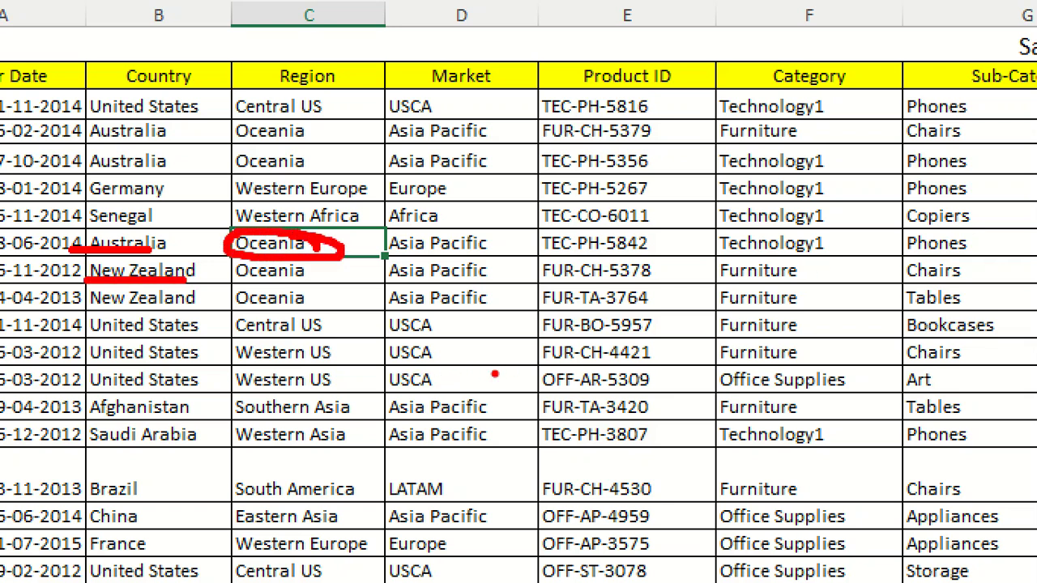
# Step: Draw two red lines inside a large box, a vertical line and a second box above it over the zoomed dataset, and exit the annotation
pyautogui.moveTo(397, 371); pyautogui.dragTo(567, 378)
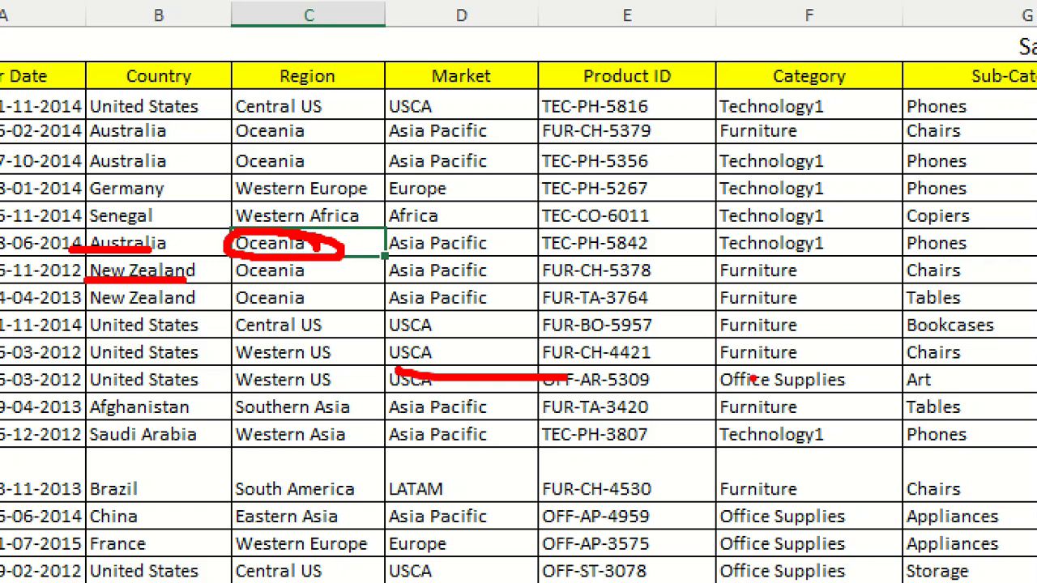
pyautogui.moveTo(700, 376); pyautogui.dragTo(922, 373)
pyautogui.moveTo(342, 305)
pyautogui.mouseDown()
pyautogui.moveTo(340, 418)
pyautogui.moveTo(782, 317)
pyautogui.moveTo(966, 398)
pyautogui.moveTo(356, 418)
pyautogui.mouseUp()
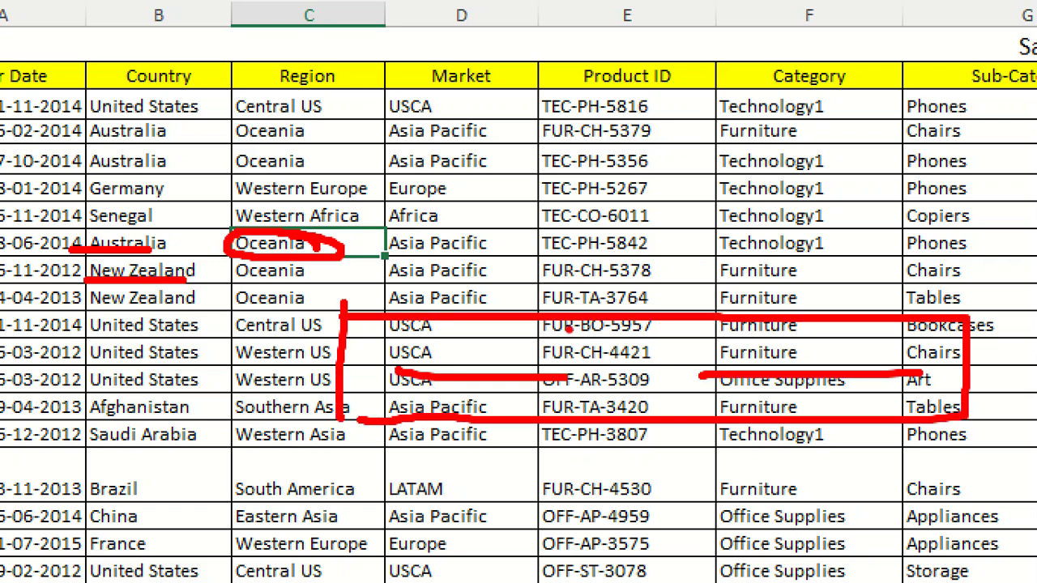
pyautogui.moveTo(606, 313); pyautogui.dragTo(606, 243)
pyautogui.moveTo(547, 131)
pyautogui.mouseDown()
pyautogui.moveTo(866, 217)
pyautogui.moveTo(626, 142)
pyautogui.moveTo(539, 136)
pyautogui.mouseUp()
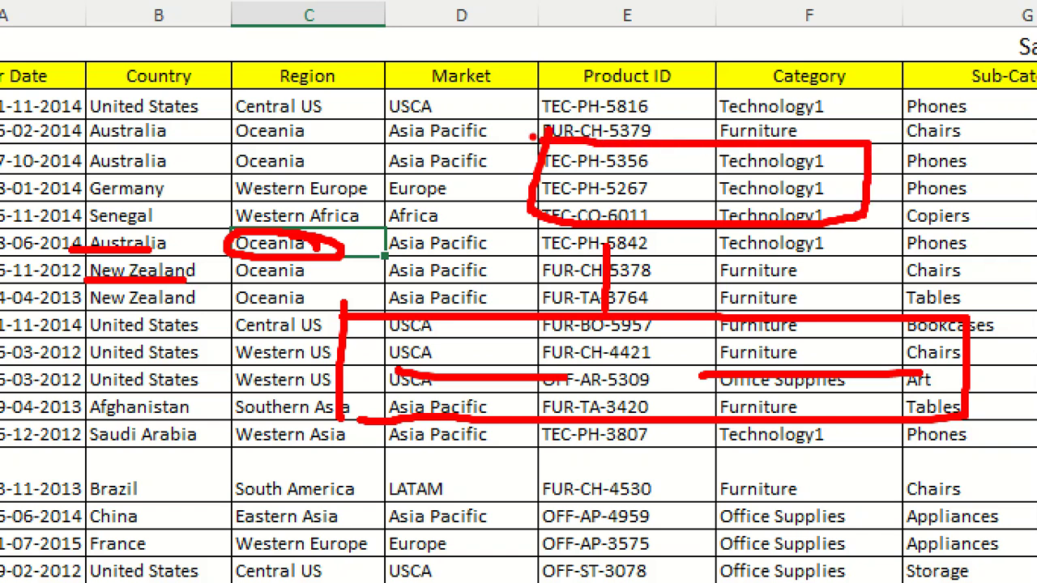
pyautogui.press('Escape')
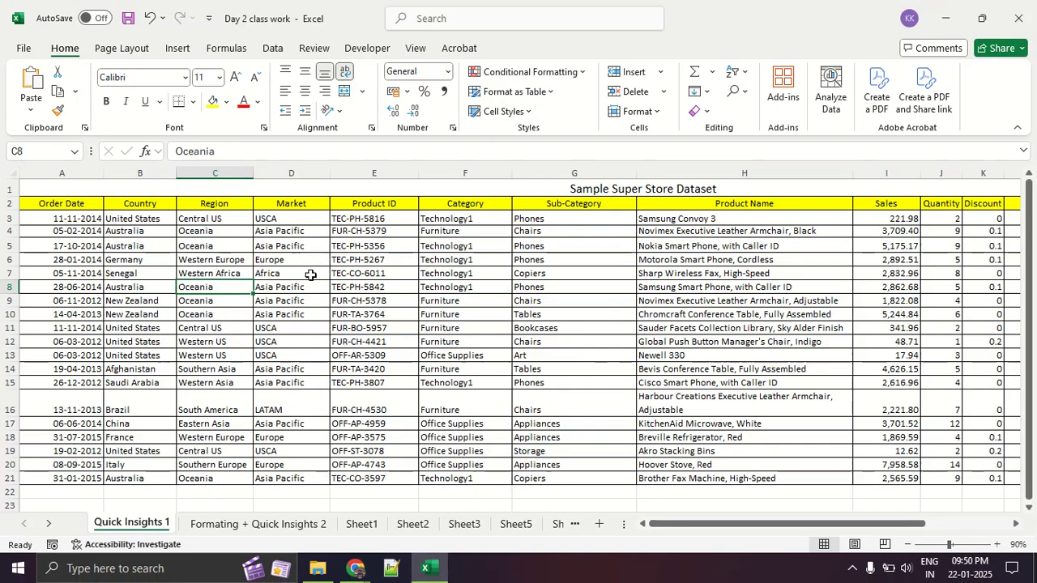
# Step: Magnify the dataset and underline Brazil, Germany with Western Europe and Europe, France, and Italy with Southern Europe in red
pyautogui.hotkey('ctrl', '1')
pyautogui.click(139, 379)
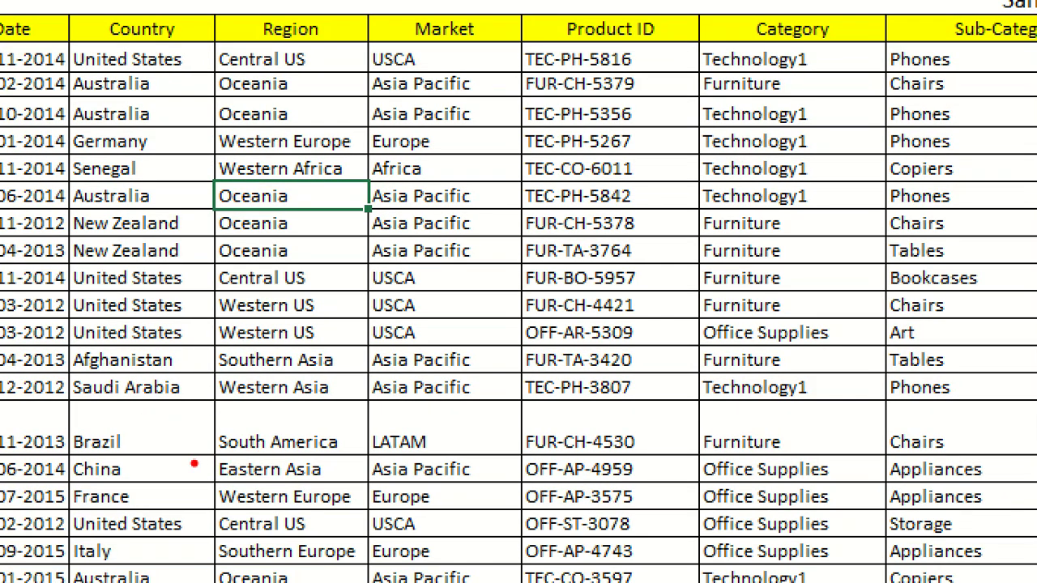
pyautogui.moveTo(66, 456); pyautogui.dragTo(153, 455)
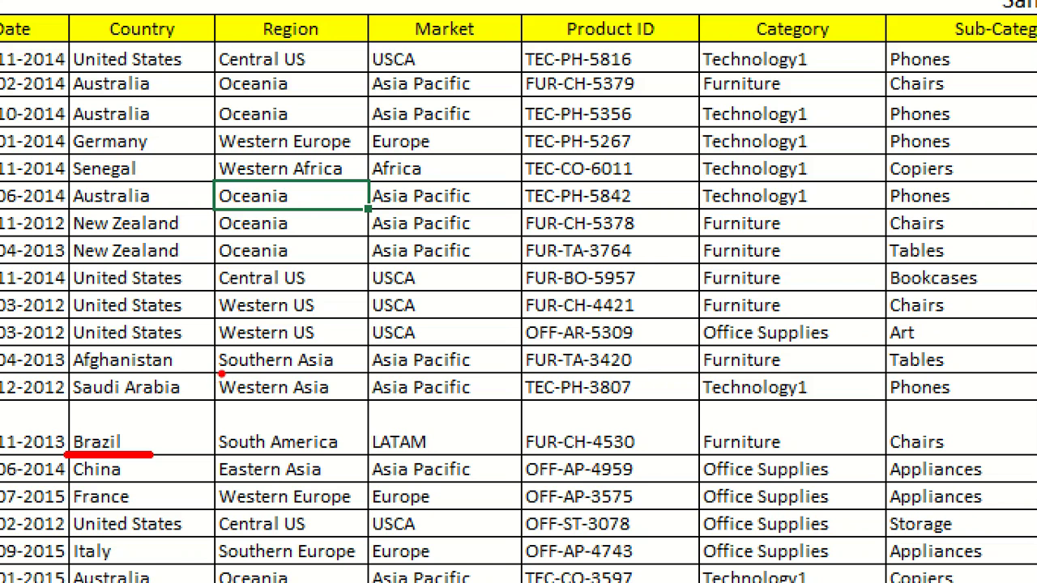
pyautogui.moveTo(219, 153); pyautogui.dragTo(448, 153)
pyautogui.moveTo(115, 159)
pyautogui.mouseDown()
pyautogui.moveTo(50, 160)
pyautogui.moveTo(148, 160)
pyautogui.mouseUp()
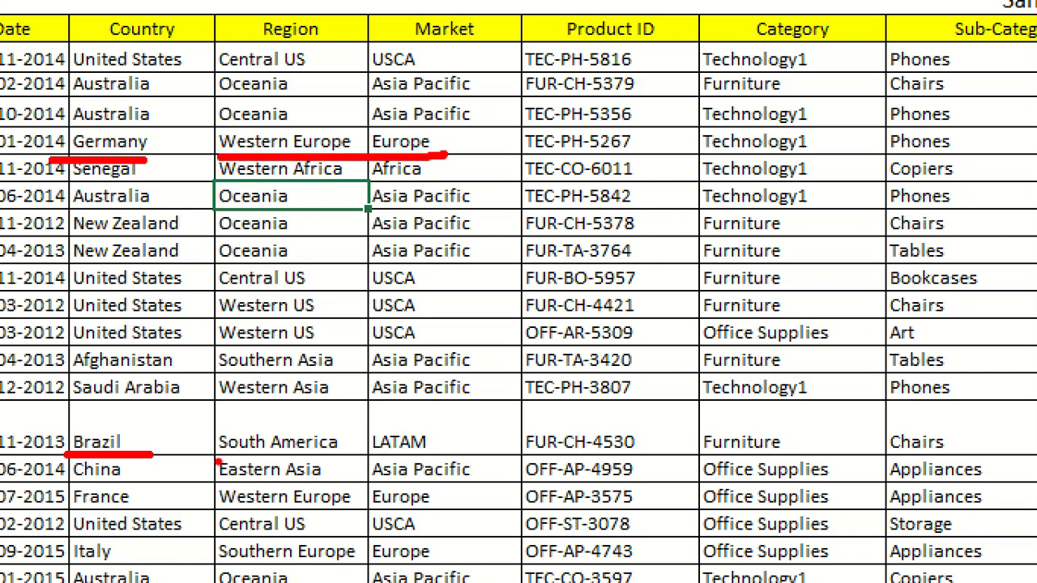
pyautogui.moveTo(72, 512); pyautogui.dragTo(104, 512)
pyautogui.moveTo(225, 558); pyautogui.dragTo(348, 558)
pyautogui.moveTo(52, 559); pyautogui.dragTo(144, 562)
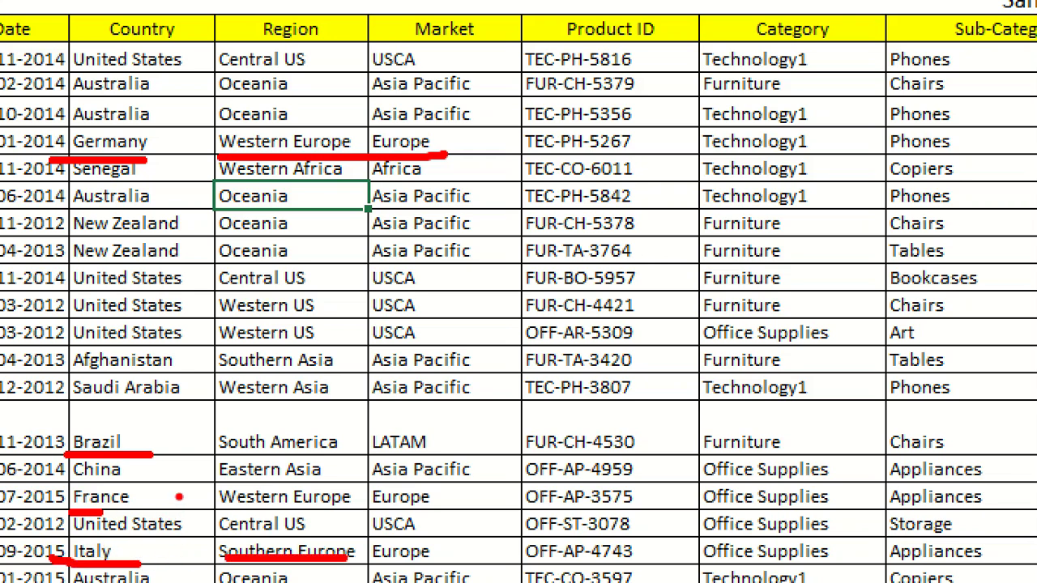
# Step: Leave the magnified view and fill cells E34, G34 and F32 below the dataset with yellow
pyautogui.scroll(-6, 387, 326)
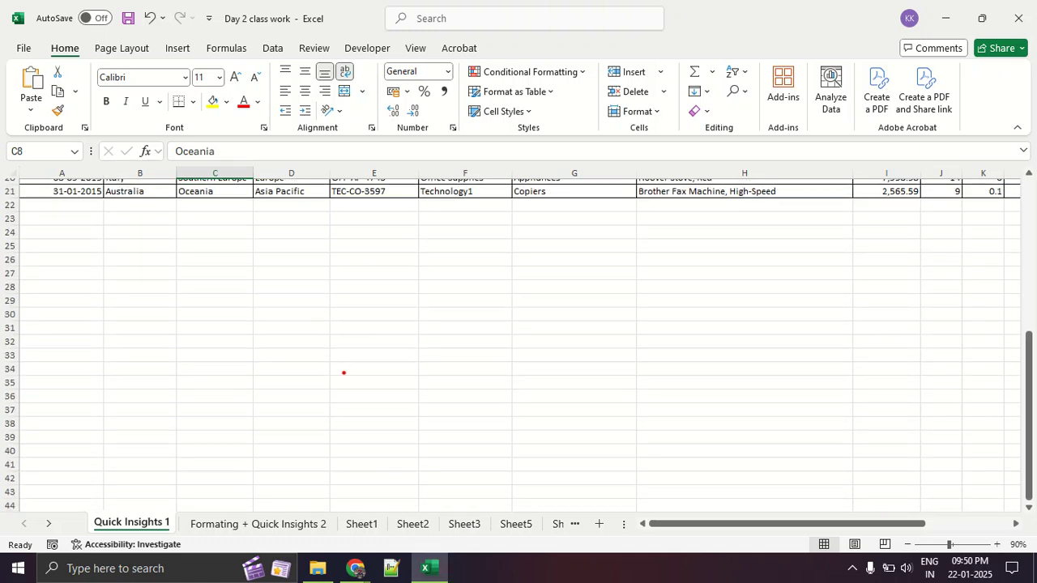
pyautogui.click(361, 368)
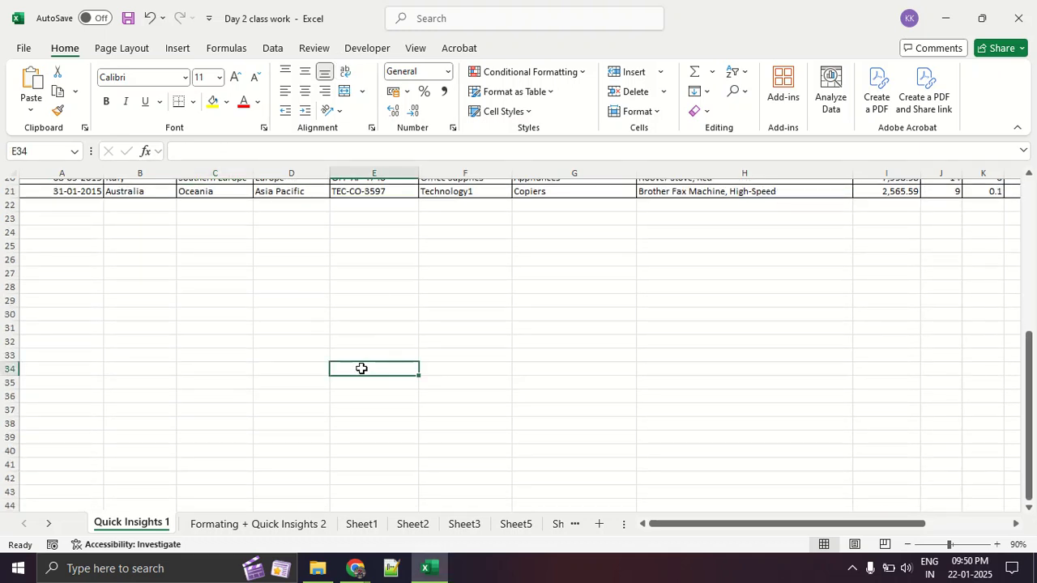
pyautogui.click(213, 102)
pyautogui.click(485, 369)
pyautogui.click(573, 371)
pyautogui.click(214, 102)
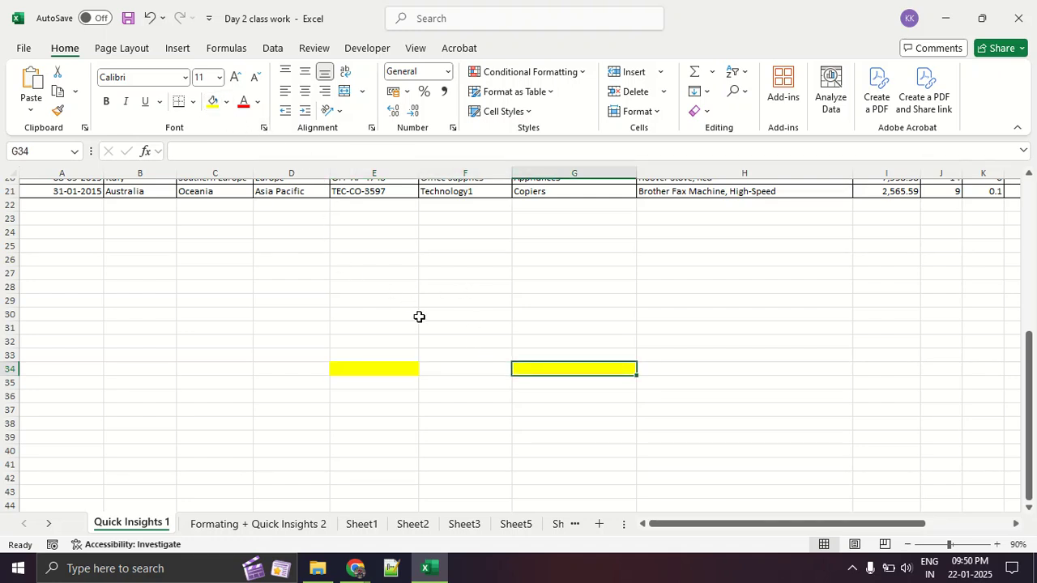
pyautogui.click(442, 335)
pyautogui.click(213, 102)
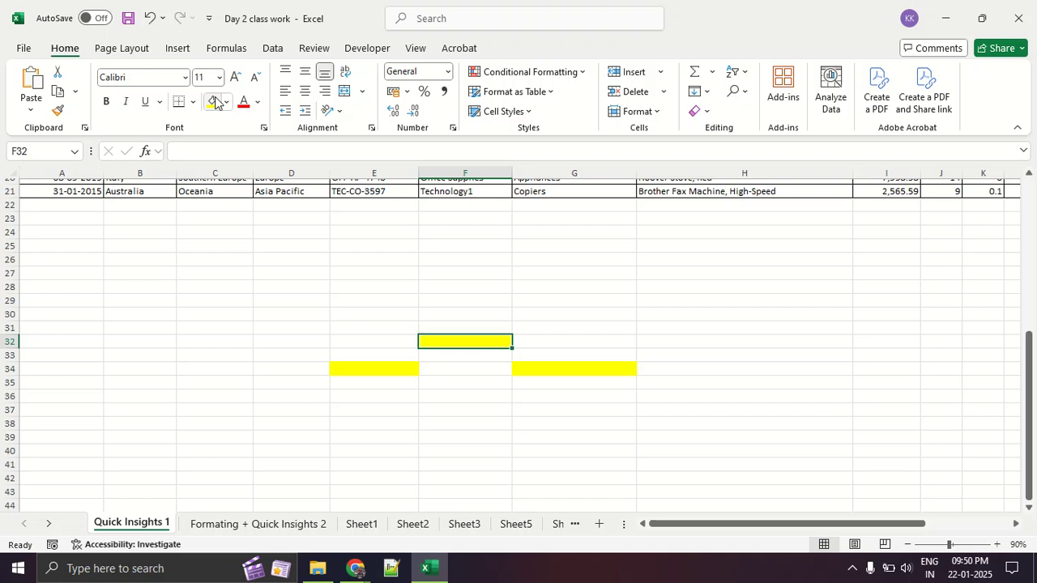
pyautogui.click(336, 406)
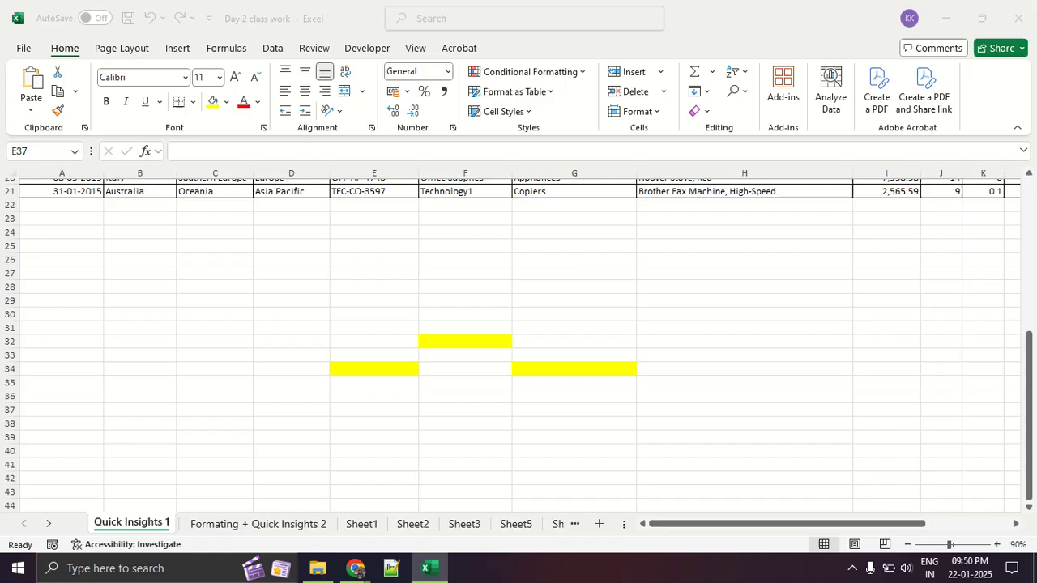
# Step: Return to the top of the dataset, highlight the Region entries, and select the Asia Pacific entry in D10
pyautogui.scroll(7, 213, 301)
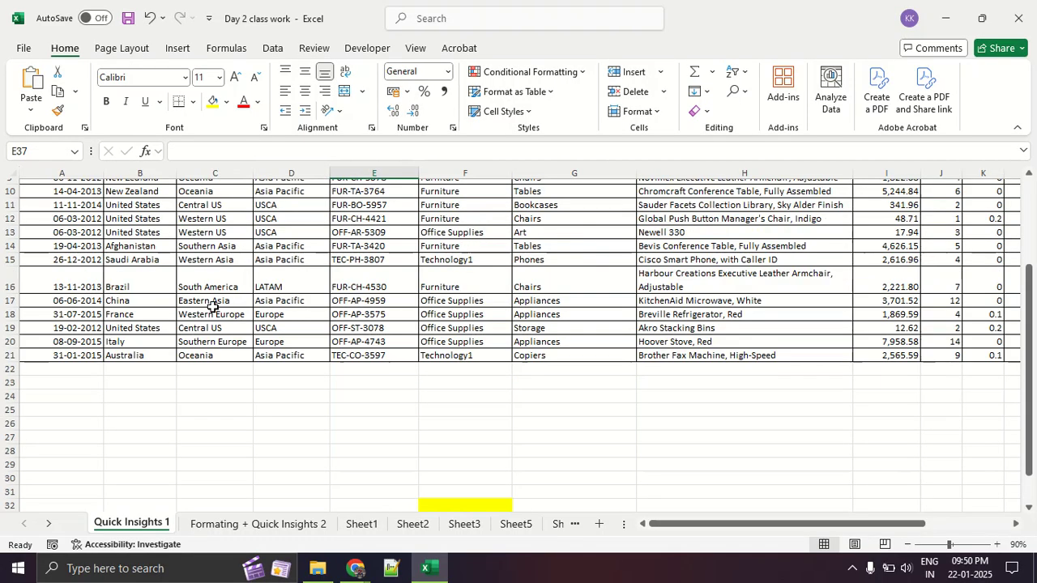
pyautogui.moveTo(206, 219); pyautogui.dragTo(213, 350)
pyautogui.click(306, 320)
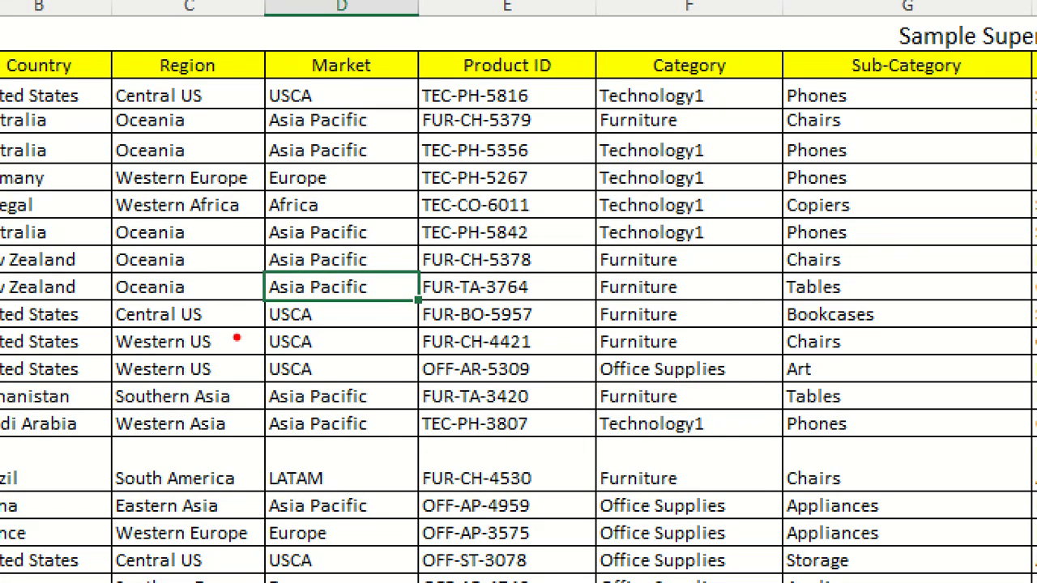
# Step: On the magnified dataset, underline Asia Pacific, mark Oceania, Southern Asia and Western Asia, circle USCA and underline Central US in red
pyautogui.moveTo(276, 163); pyautogui.dragTo(403, 165)
pyautogui.moveTo(199, 239); pyautogui.dragTo(223, 230)
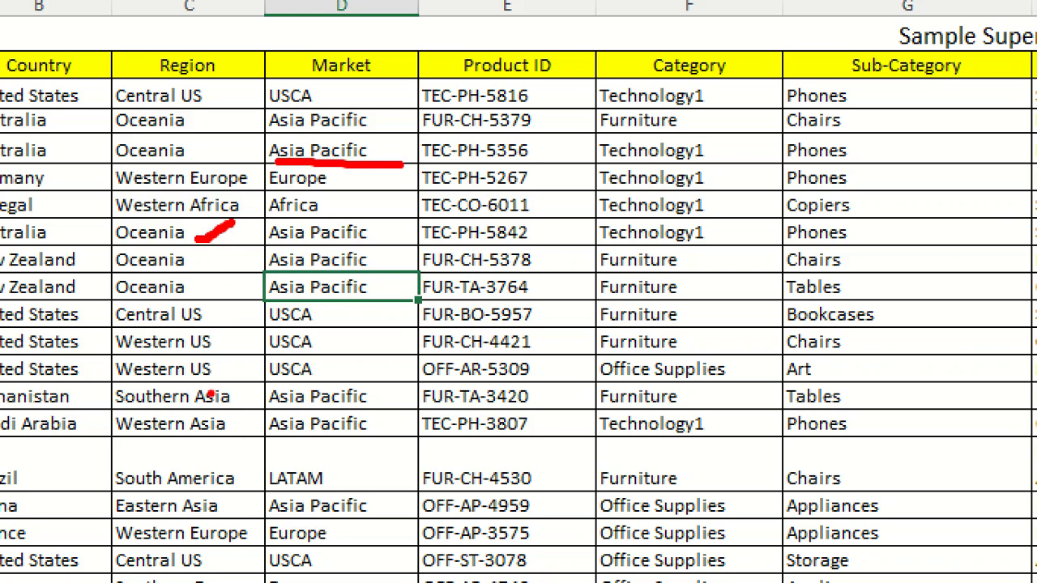
pyautogui.moveTo(248, 404); pyautogui.dragTo(261, 375)
pyautogui.moveTo(237, 410); pyautogui.dragTo(227, 430)
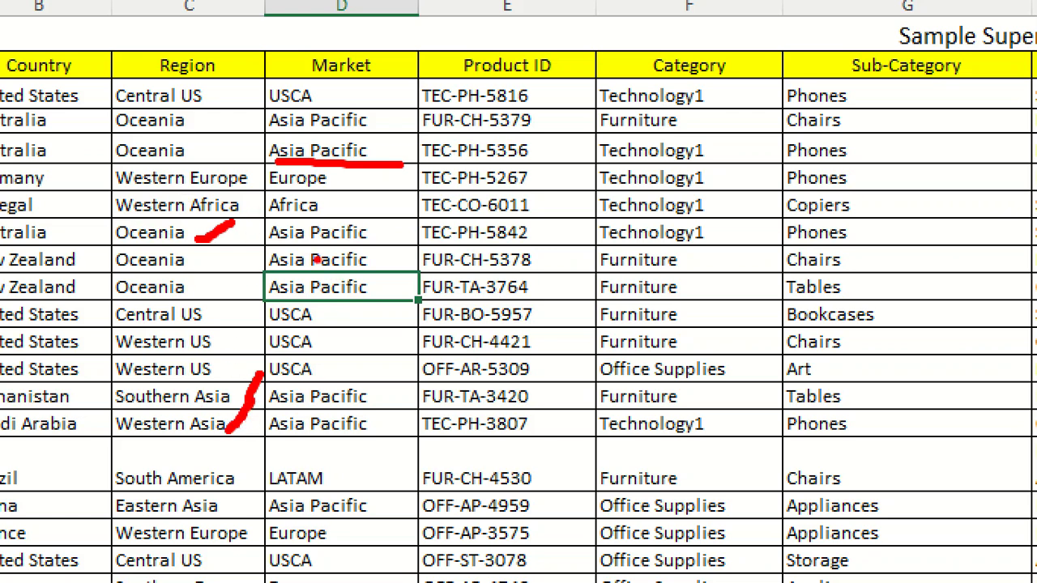
pyautogui.moveTo(264, 306)
pyautogui.mouseDown()
pyautogui.moveTo(352, 323)
pyautogui.moveTo(287, 312)
pyautogui.mouseUp()
pyautogui.moveTo(99, 323); pyautogui.dragTo(291, 320)
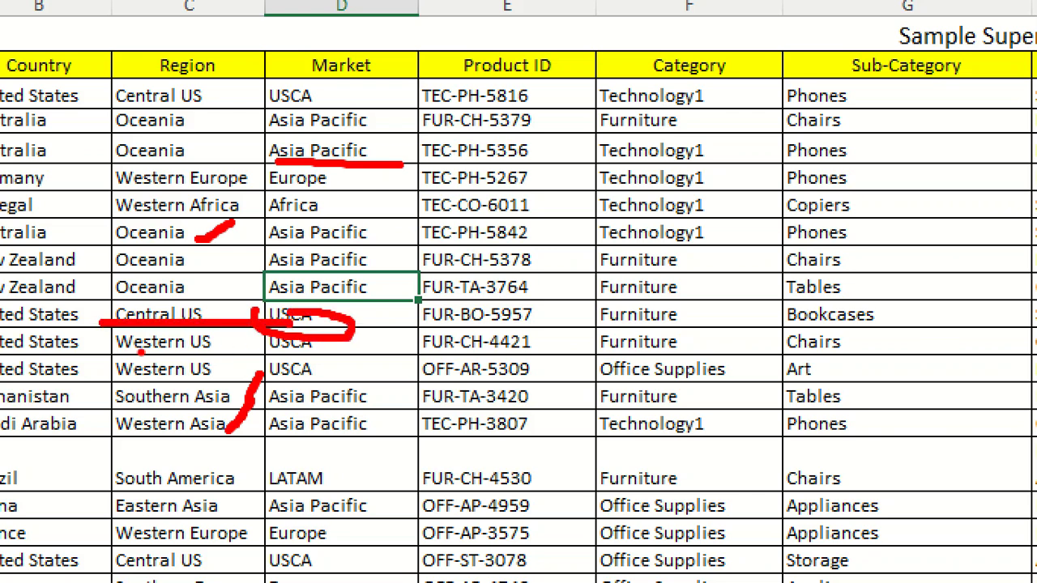
# Step: Underline Western US in red on the magnified dataset, and fill cells H32 and G29 below the dataset with yellow
pyautogui.moveTo(143, 351); pyautogui.dragTo(221, 350)
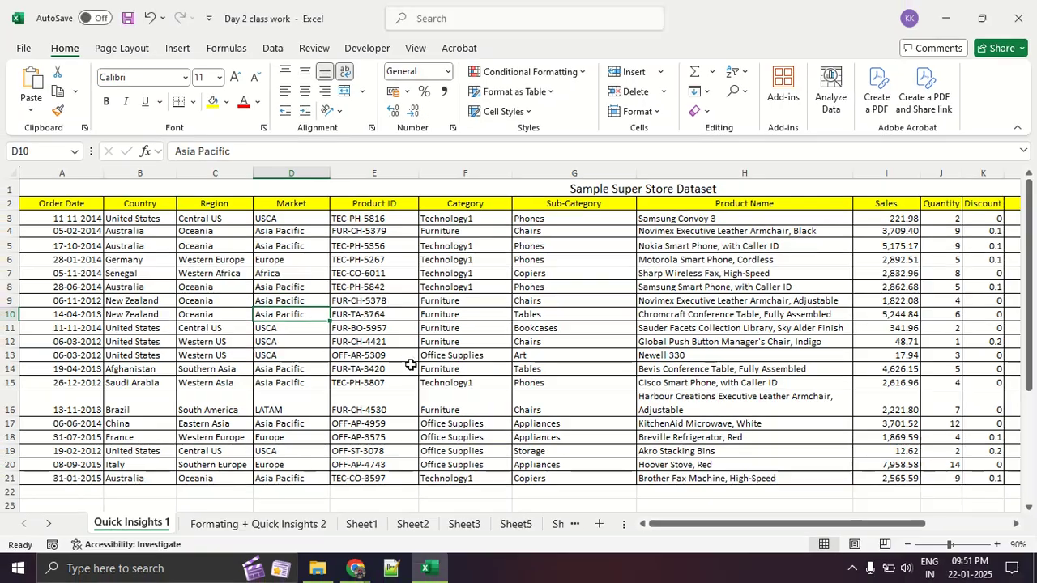
pyautogui.scroll(-5, 473, 365)
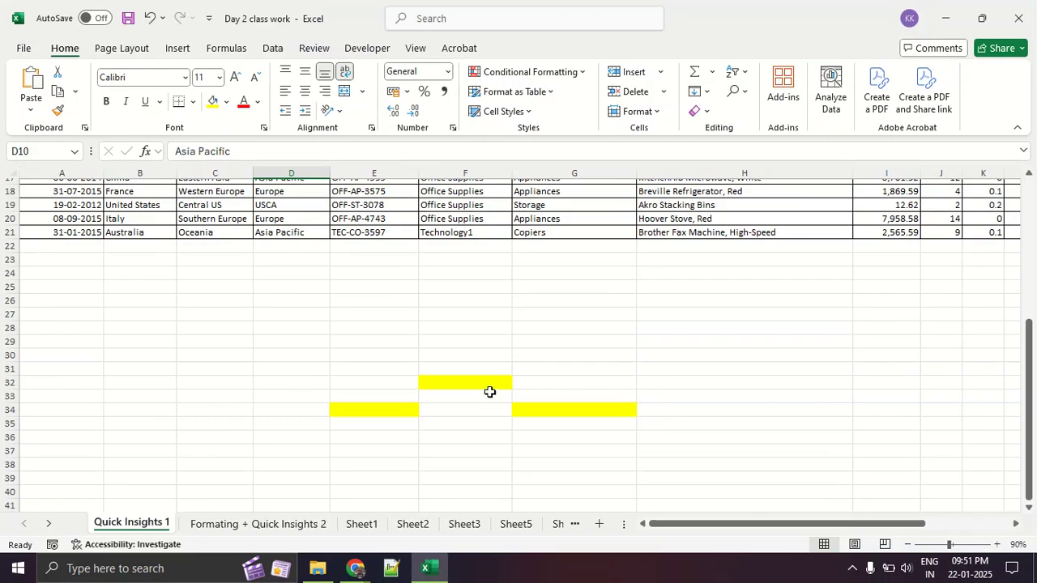
pyautogui.click(442, 387)
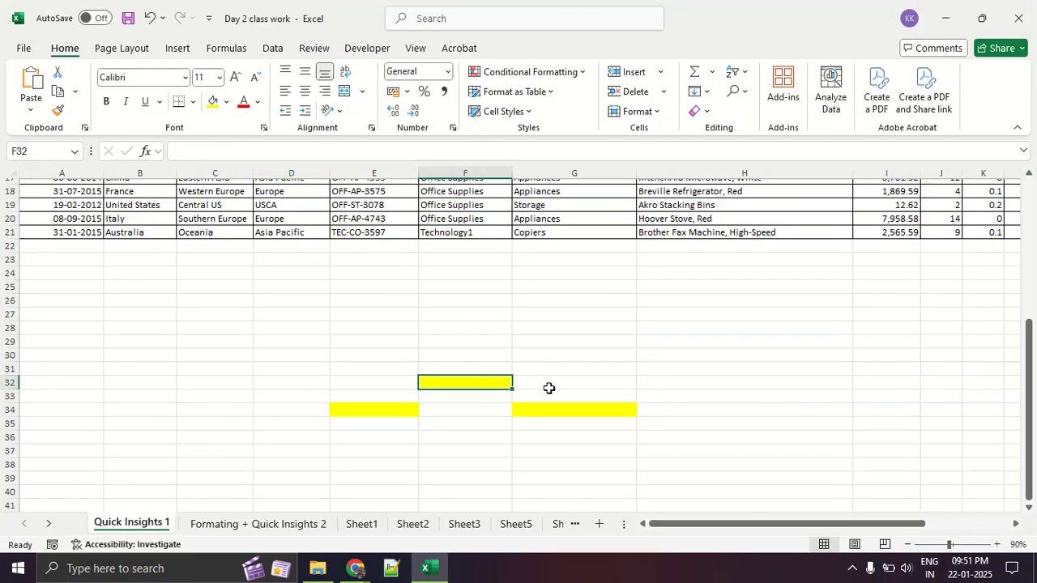
pyautogui.click(670, 381)
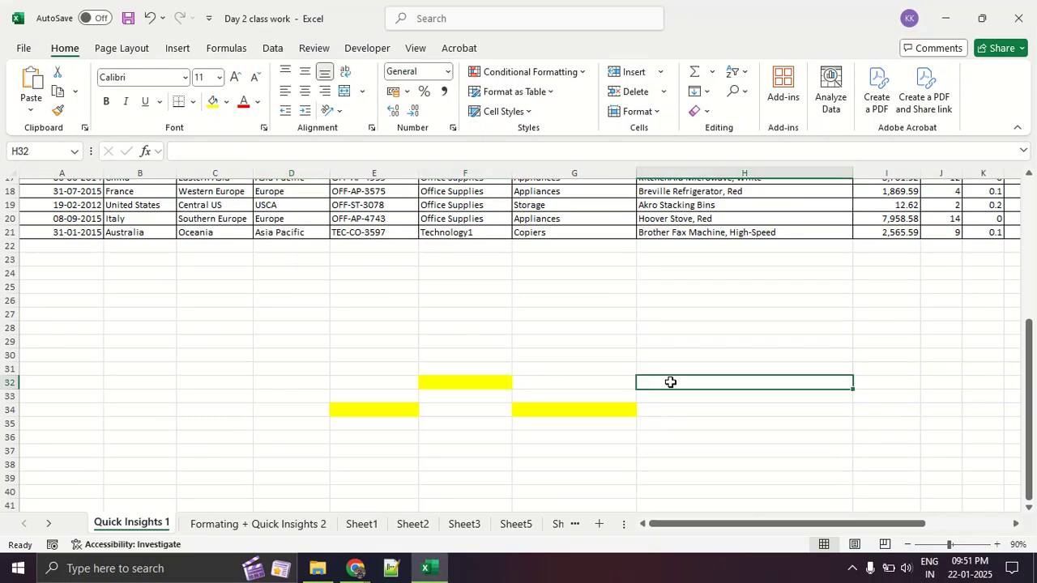
pyautogui.click(215, 102)
pyautogui.click(533, 339)
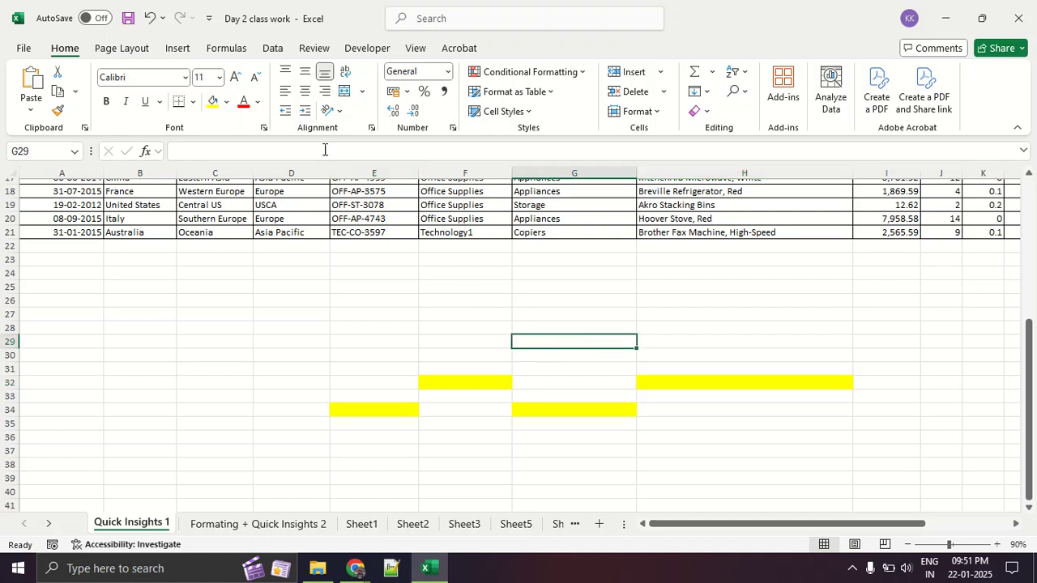
pyautogui.click(213, 103)
pyautogui.click(486, 355)
# Step: Enter Market in G29 and Region in both H32 and F32 to label the upper levels of the hierarchy
pyautogui.click(600, 344)
pyautogui.write('Market')
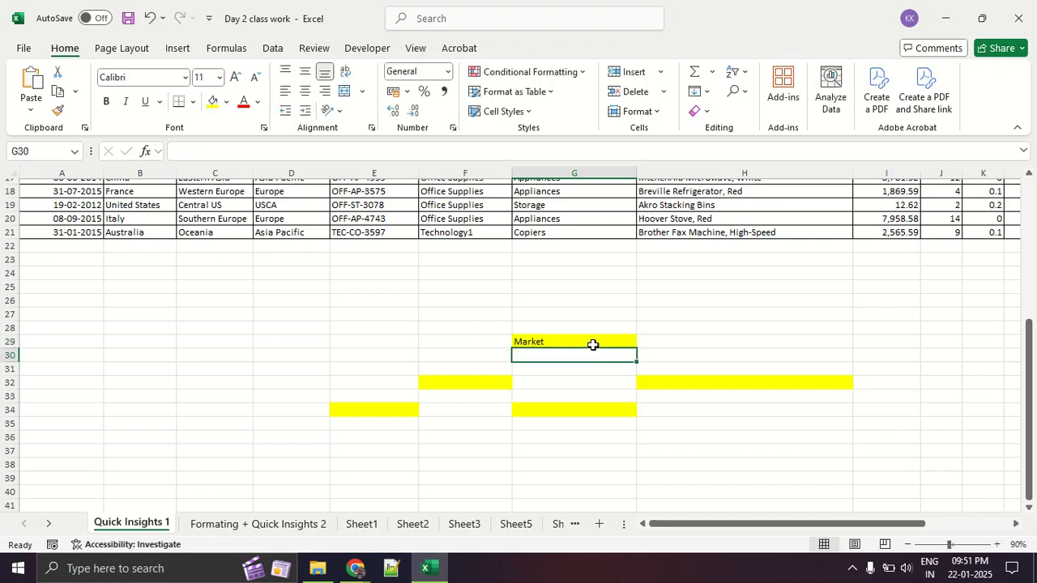
pyautogui.press('Right')
pyautogui.press('Down')
pyautogui.press('Down')
pyautogui.write('Region')
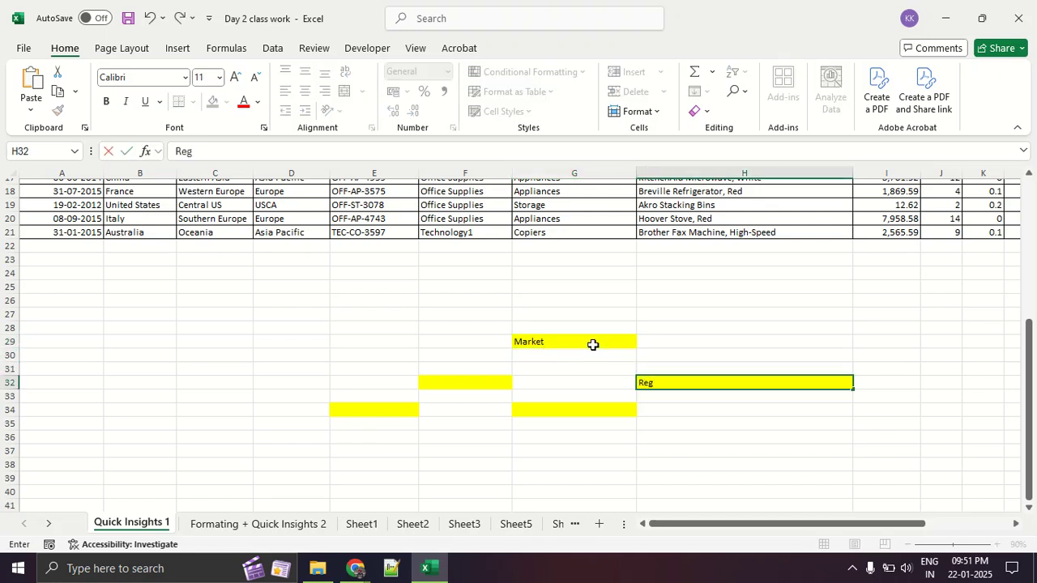
pyautogui.press('Return')
pyautogui.press('Left')
pyautogui.press('Up')
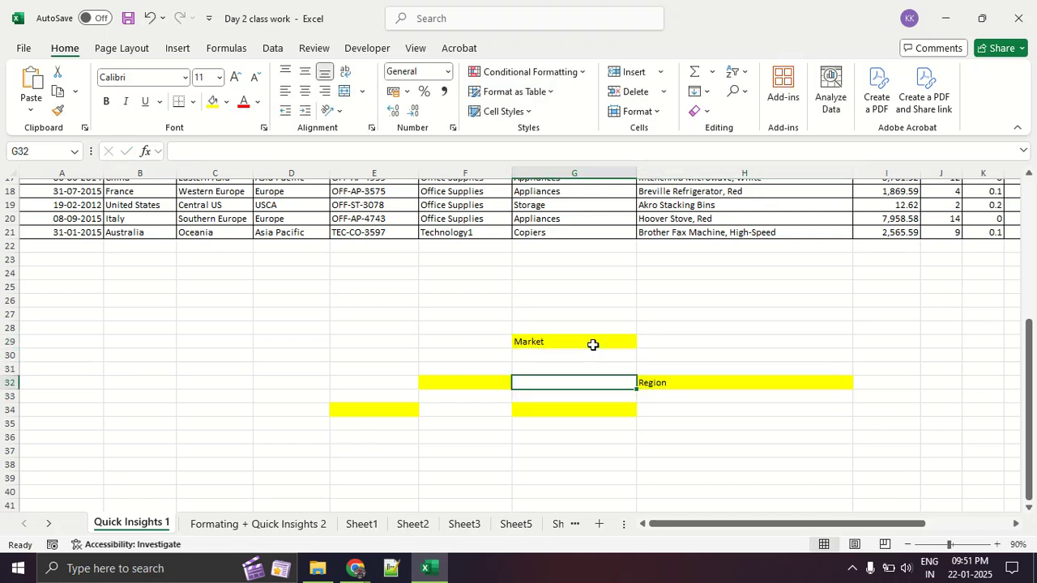
pyautogui.press('Left')
pyautogui.write('Region')
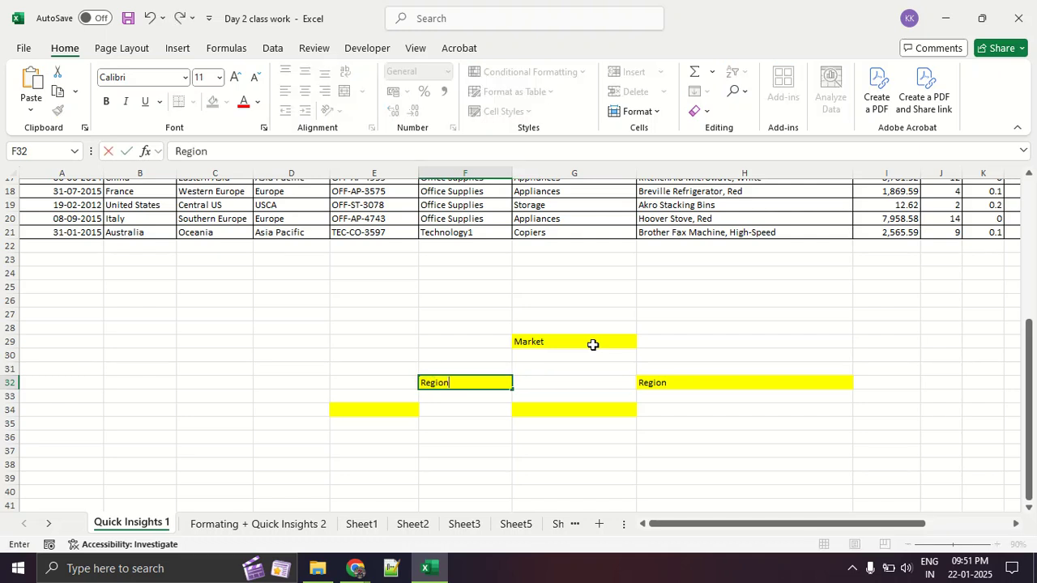
pyautogui.press('Return')
# Step: Enter Country in E34 and copy it to G34
pyautogui.press('Down')
pyautogui.press('Left')
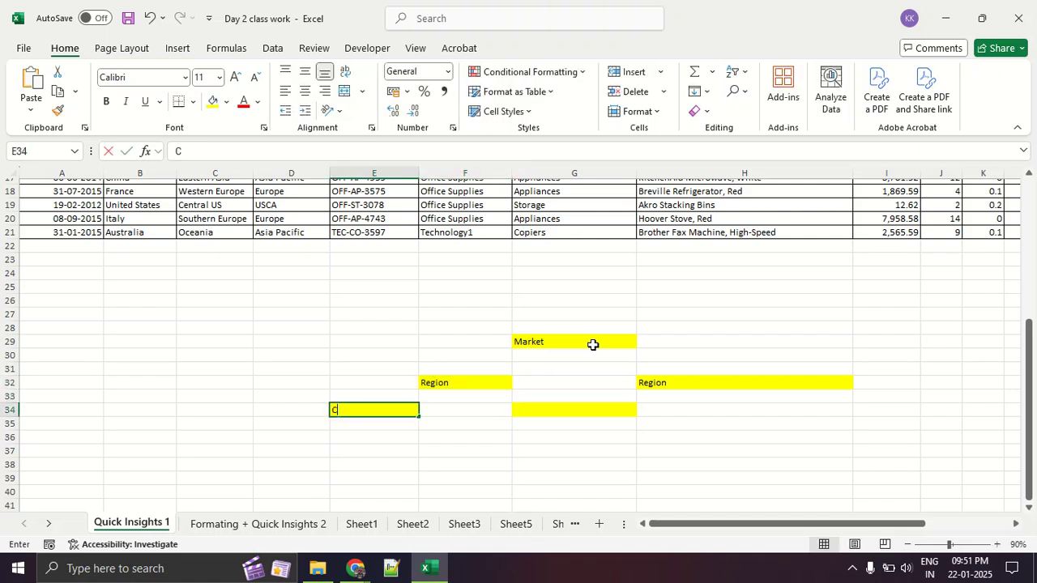
pyautogui.write('Country')
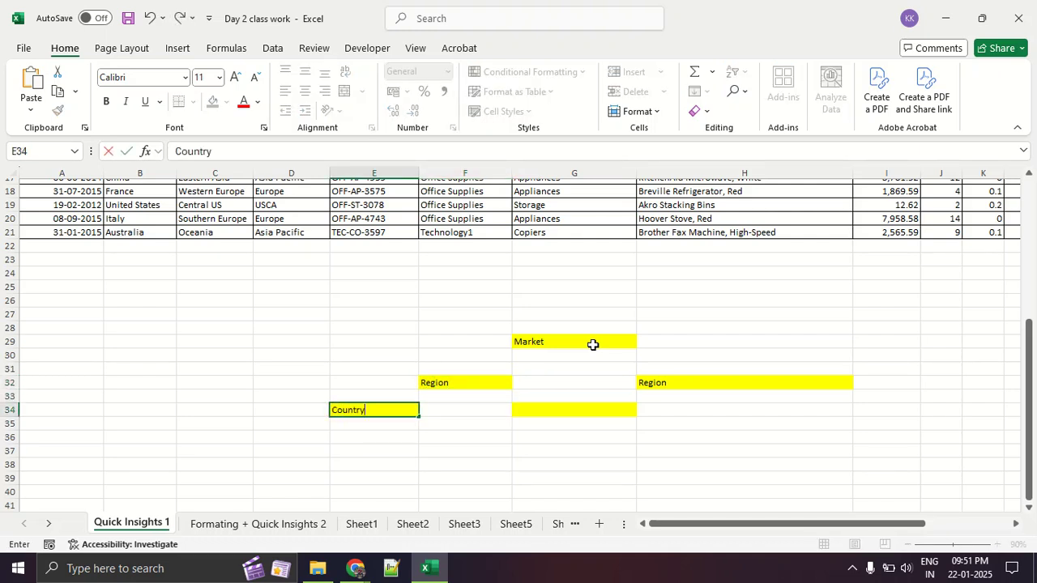
pyautogui.press('Escape')
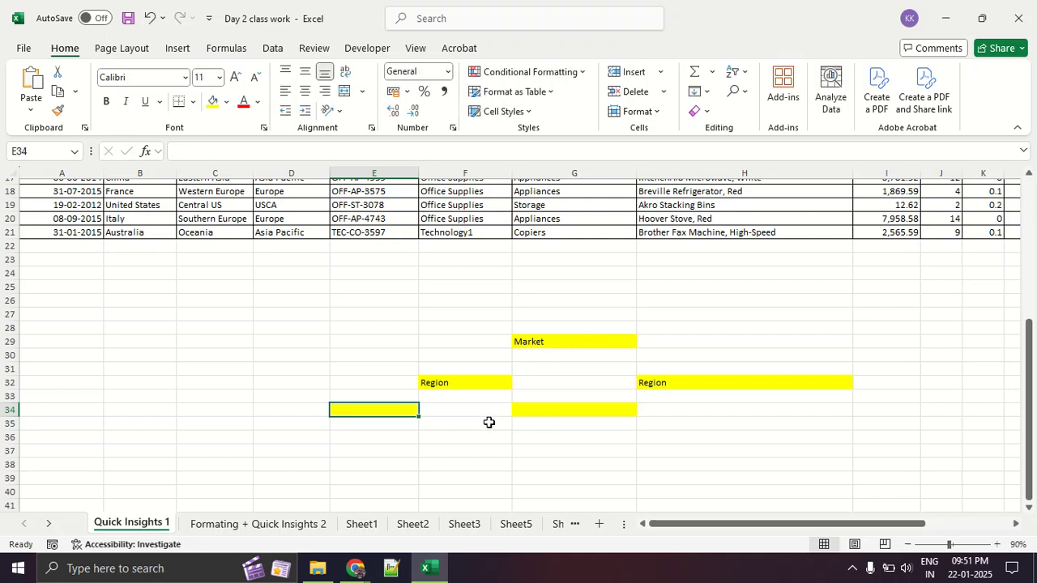
pyautogui.write('Country')
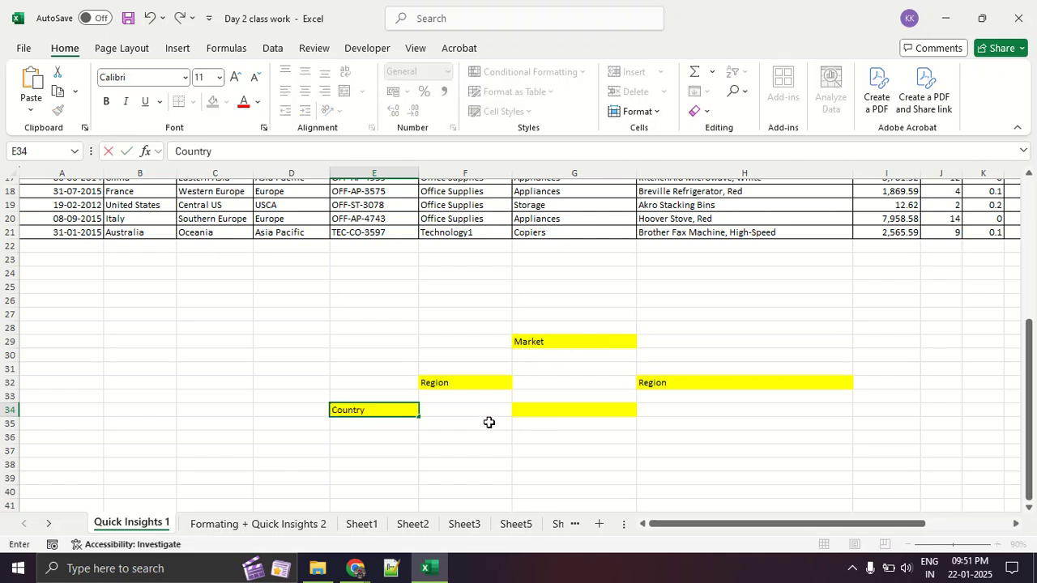
pyautogui.hotkey('ctrl', 'Return')
pyautogui.hotkey('ctrl', 'c')
pyautogui.press('Right')
pyautogui.press('Right')
pyautogui.press('Right')
pyautogui.press('Left')
pyautogui.hotkey('ctrl', 'v')
pyautogui.press('Escape')
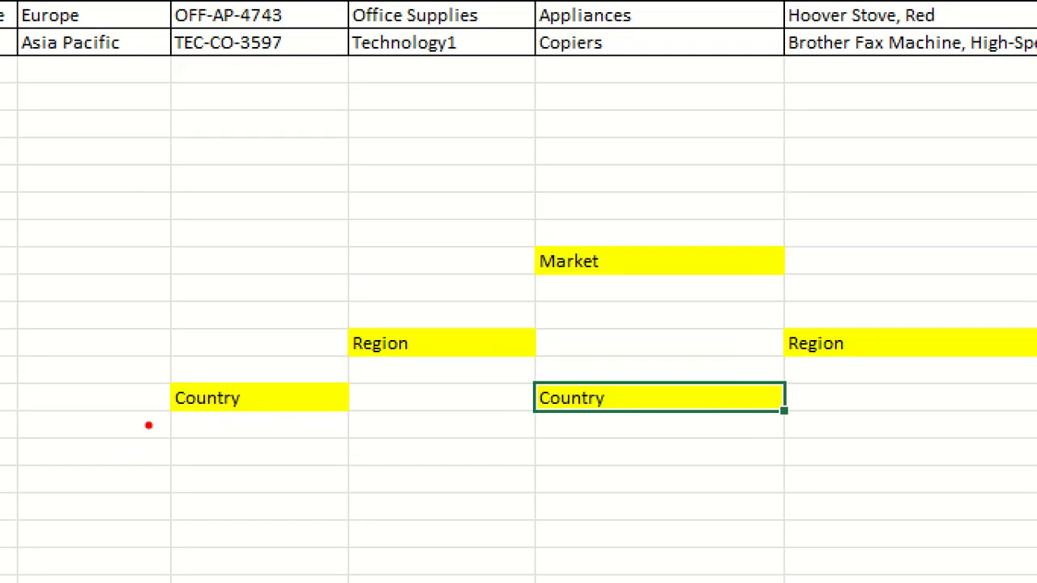
# Step: On the magnified hierarchy, underline both Country cells, circle both Region cells and link them to Market with red strokes
pyautogui.moveTo(318, 423); pyautogui.dragTo(409, 427)
pyautogui.moveTo(519, 441); pyautogui.dragTo(733, 438)
pyautogui.moveTo(557, 324)
pyautogui.mouseDown()
pyautogui.moveTo(273, 381)
pyautogui.moveTo(447, 307)
pyautogui.mouseUp()
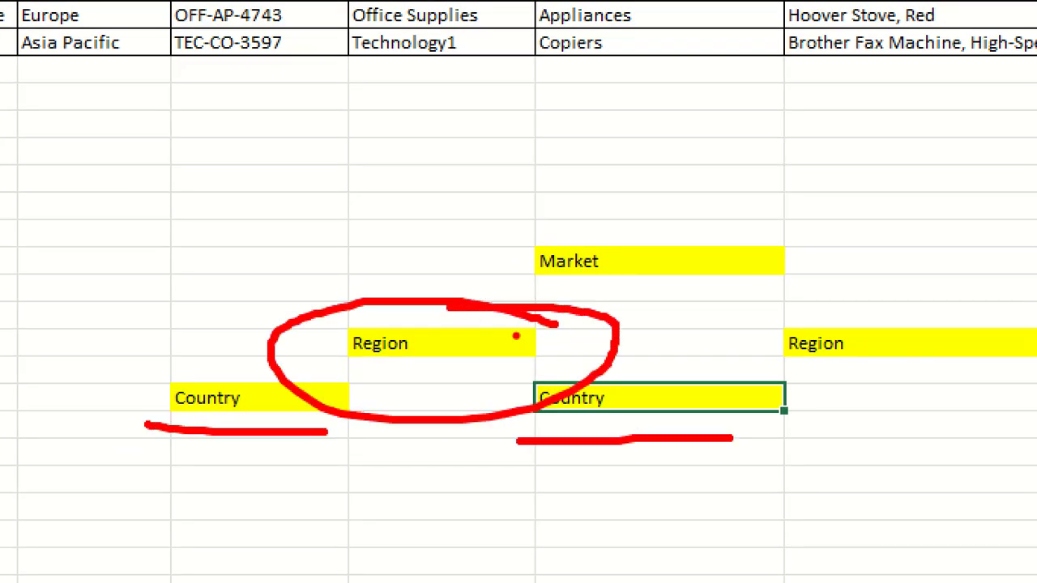
pyautogui.moveTo(990, 324)
pyautogui.mouseDown()
pyautogui.moveTo(790, 392)
pyautogui.moveTo(841, 299)
pyautogui.mouseUp()
pyautogui.moveTo(458, 302)
pyautogui.mouseDown()
pyautogui.moveTo(463, 237)
pyautogui.moveTo(561, 249)
pyautogui.mouseUp()
pyautogui.moveTo(891, 302)
pyautogui.mouseDown()
pyautogui.moveTo(892, 260)
pyautogui.moveTo(734, 259)
pyautogui.mouseUp()
pyautogui.moveTo(802, 222)
pyautogui.mouseDown()
pyautogui.moveTo(816, 257)
pyautogui.moveTo(601, 232)
pyautogui.mouseUp()
# Step: Over the blank rows below the hierarchy, draw one red box connected to two red boxes beneath it
pyautogui.scroll(-6, 546, 327)
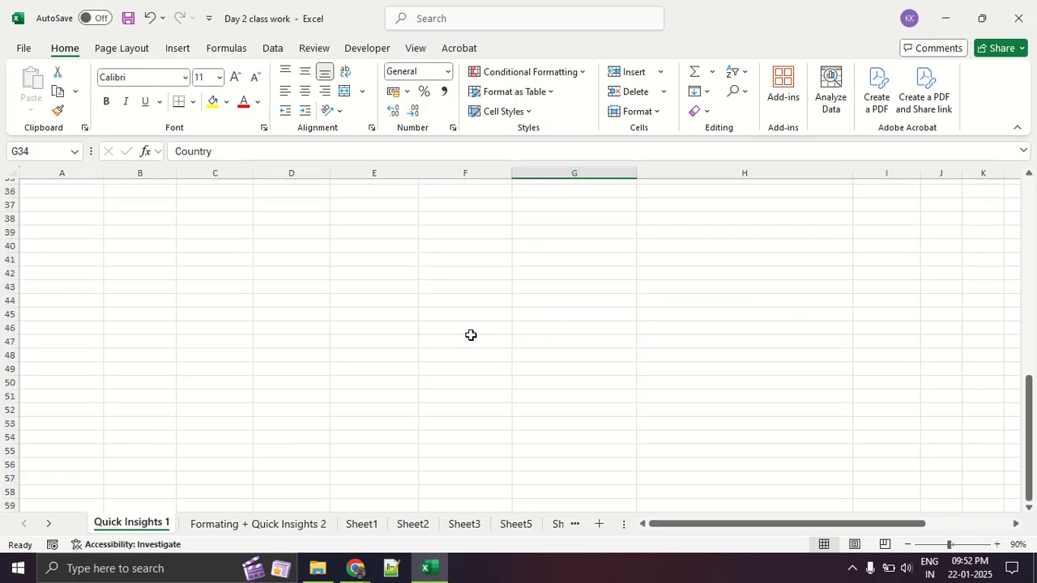
pyautogui.moveTo(439, 207); pyautogui.dragTo(499, 250)
pyautogui.moveTo(357, 281); pyautogui.dragTo(417, 330)
pyautogui.moveTo(528, 290); pyautogui.dragTo(587, 331)
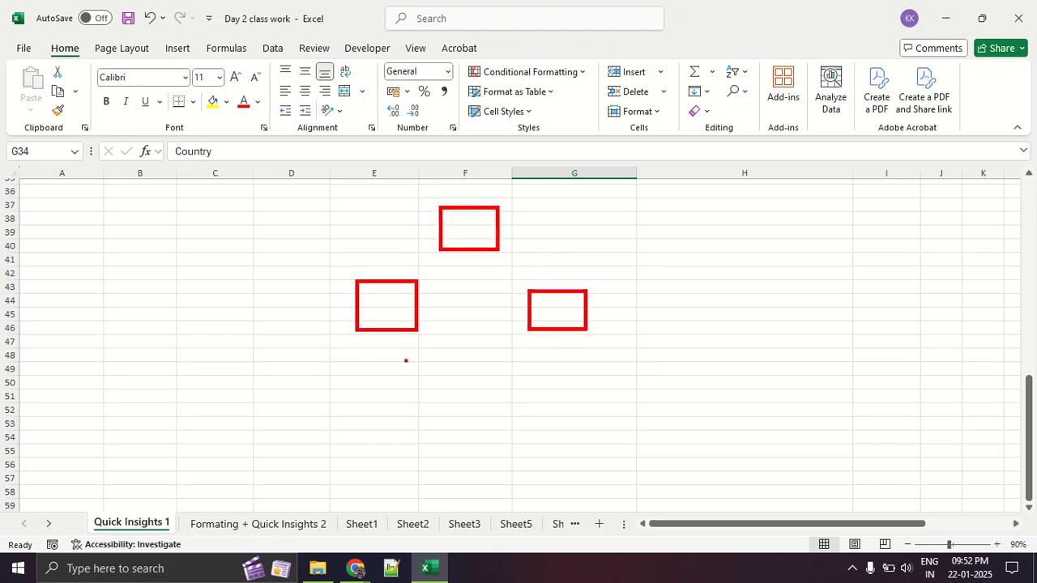
pyautogui.moveTo(462, 251)
pyautogui.mouseDown()
pyautogui.moveTo(464, 277)
pyautogui.moveTo(402, 281)
pyautogui.moveTo(580, 285)
pyautogui.mouseUp()
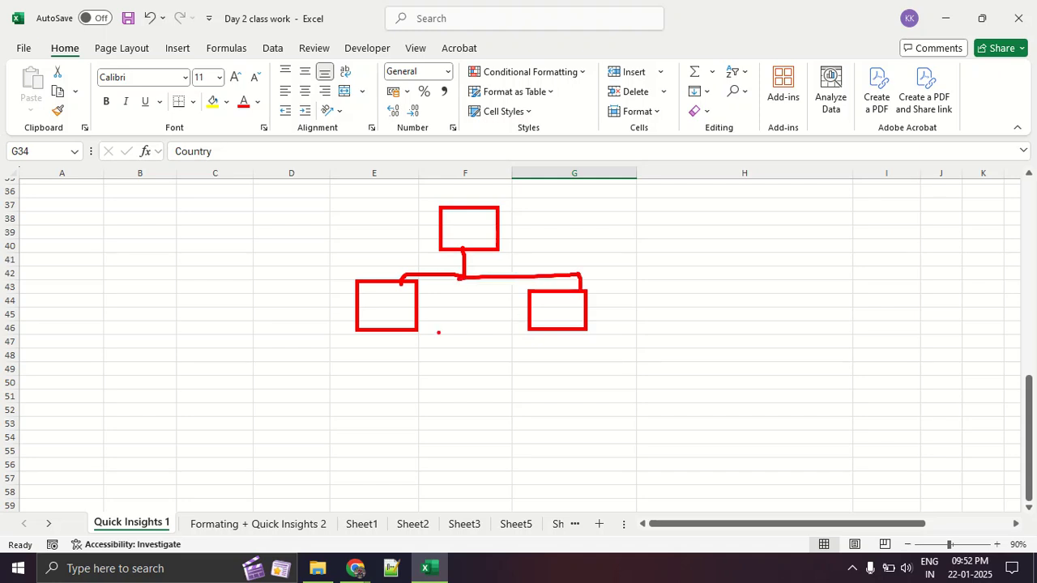
# Step: Draw three red branches beneath each of the two lower boxes, and clear the whole sketch
pyautogui.moveTo(396, 332); pyautogui.dragTo(322, 357)
pyautogui.moveTo(396, 357)
pyautogui.mouseDown()
pyautogui.moveTo(448, 358)
pyautogui.moveTo(437, 417)
pyautogui.moveTo(373, 393)
pyautogui.mouseUp()
pyautogui.moveTo(325, 358); pyautogui.dragTo(316, 406)
pyautogui.moveTo(559, 332)
pyautogui.mouseDown()
pyautogui.moveTo(559, 353)
pyautogui.moveTo(635, 395)
pyautogui.mouseUp()
pyautogui.moveTo(611, 349); pyautogui.dragTo(591, 382)
pyautogui.moveTo(538, 345); pyautogui.dragTo(539, 384)
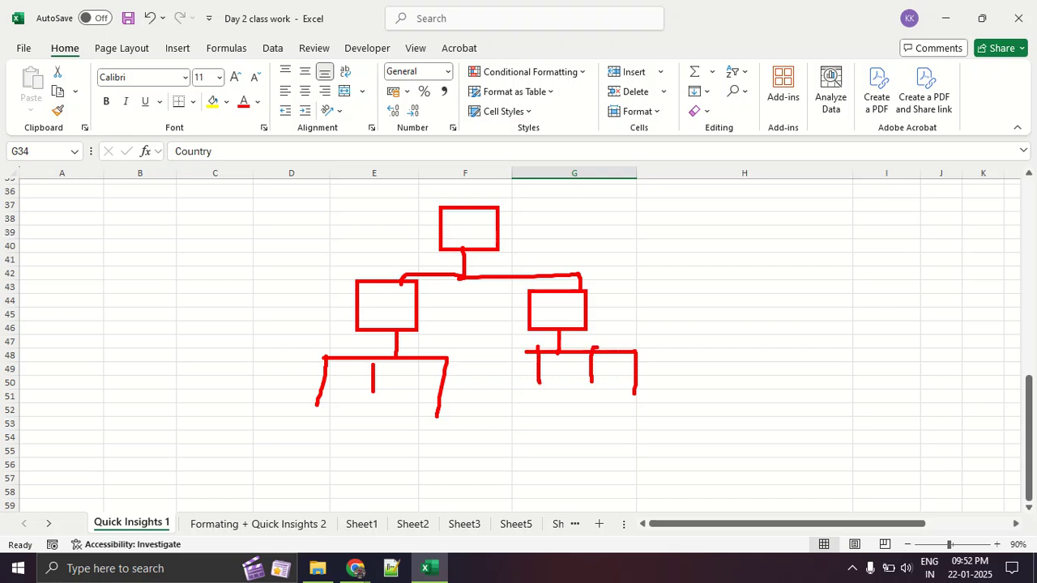
pyautogui.press('Escape')
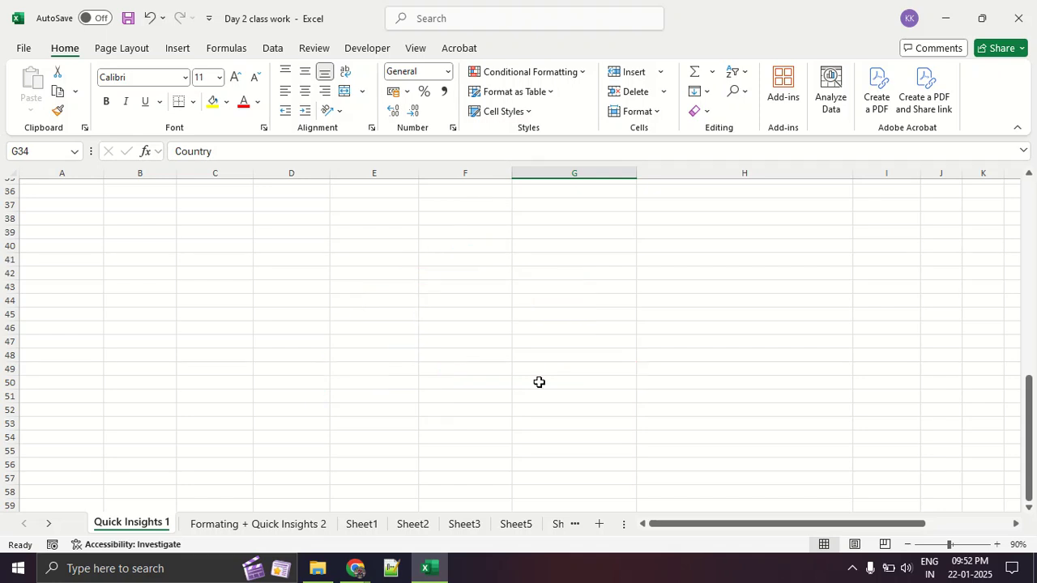
pyautogui.hotkey('alt', 'Tab')
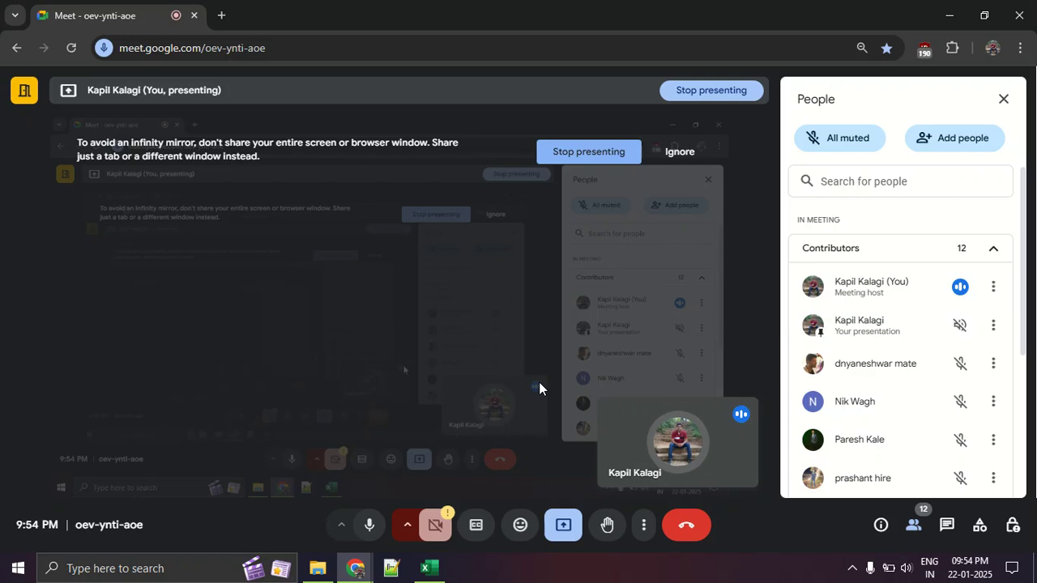
pyautogui.hotkey('alt', 'Tab')
# Step: Return to the top of the dataset and highlight the Country, Region and Market entries to review how they relate
pyautogui.scroll(10, 301, 345)
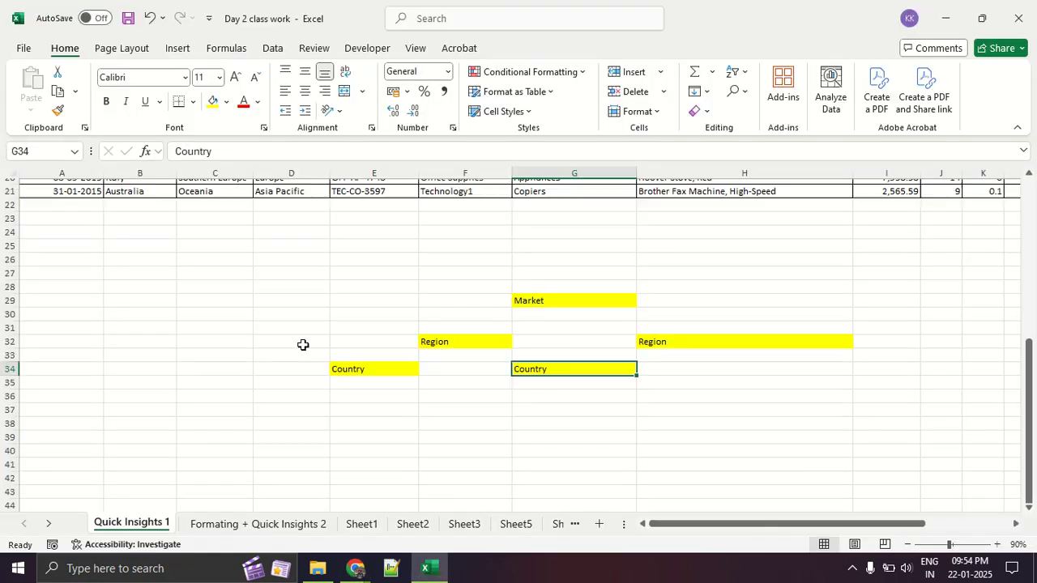
pyautogui.scroll(1, 302, 345)
pyautogui.moveTo(214, 230); pyautogui.dragTo(373, 478)
pyautogui.click(272, 409)
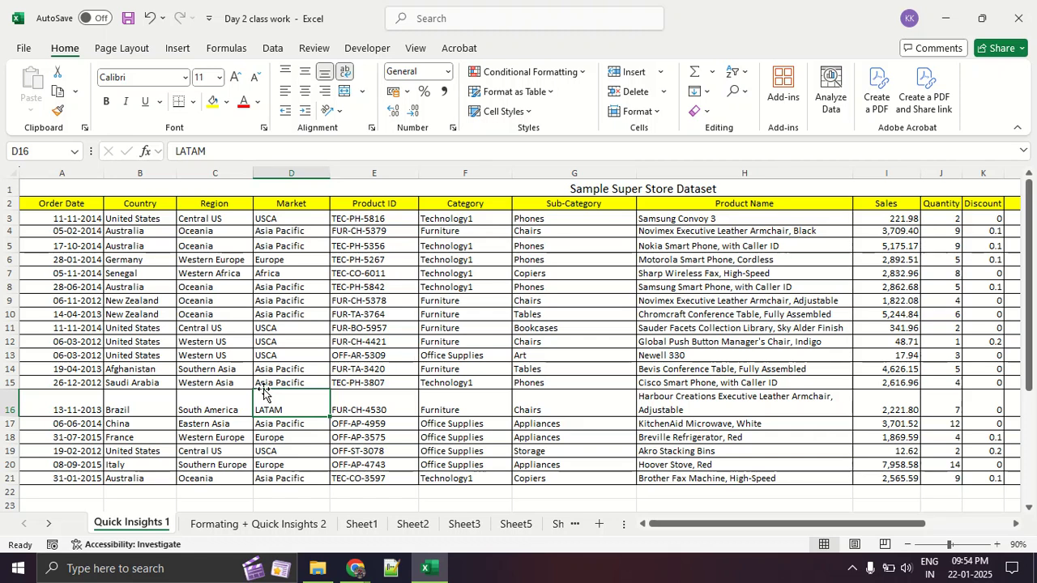
pyautogui.moveTo(142, 246); pyautogui.dragTo(139, 411)
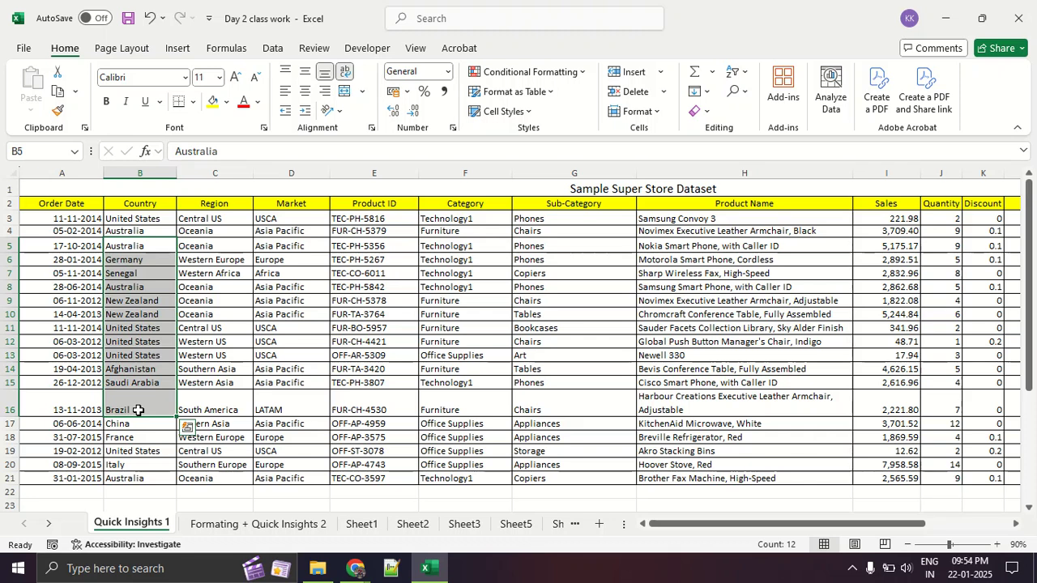
pyautogui.click(206, 297)
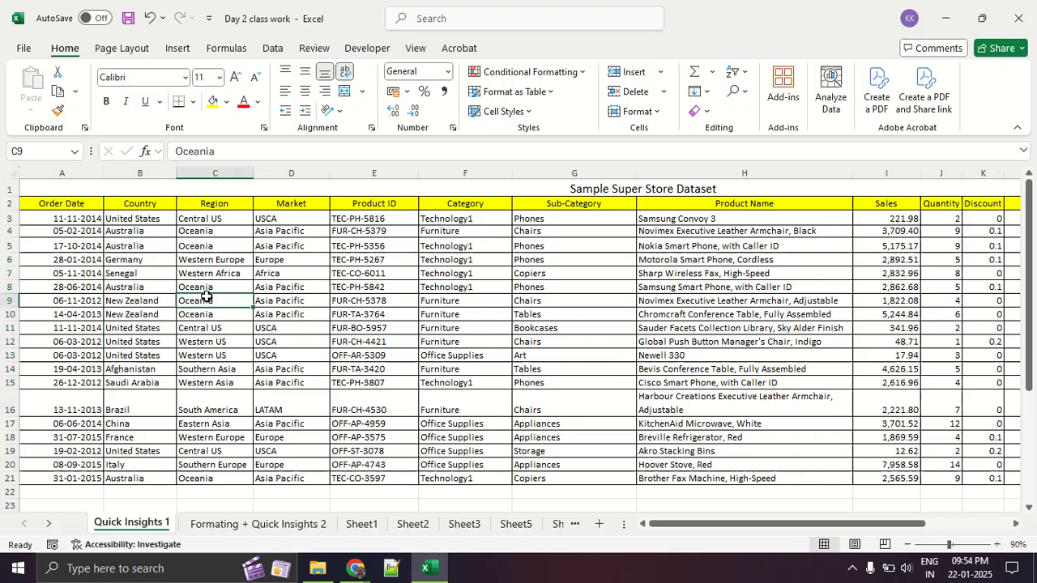
pyautogui.moveTo(219, 232); pyautogui.dragTo(220, 357)
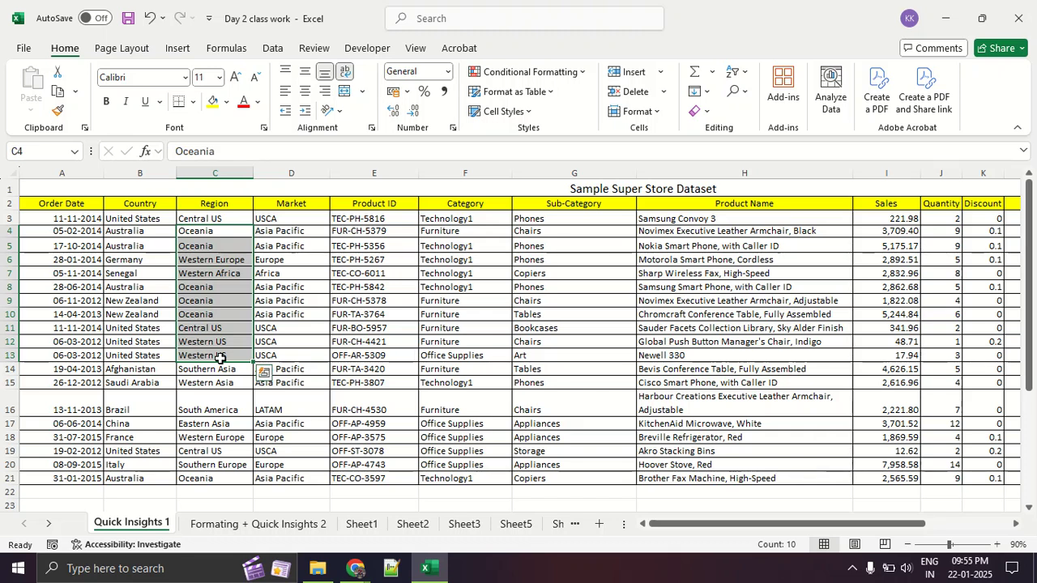
pyautogui.moveTo(298, 246); pyautogui.dragTo(297, 314)
pyautogui.click(299, 303)
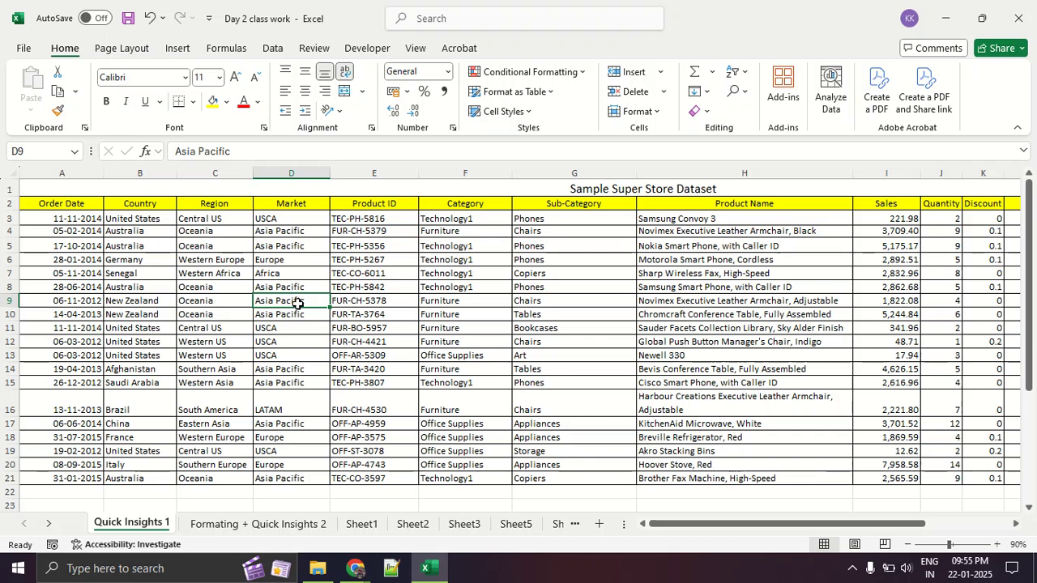
pyautogui.hotkey('alt', 'Tab')
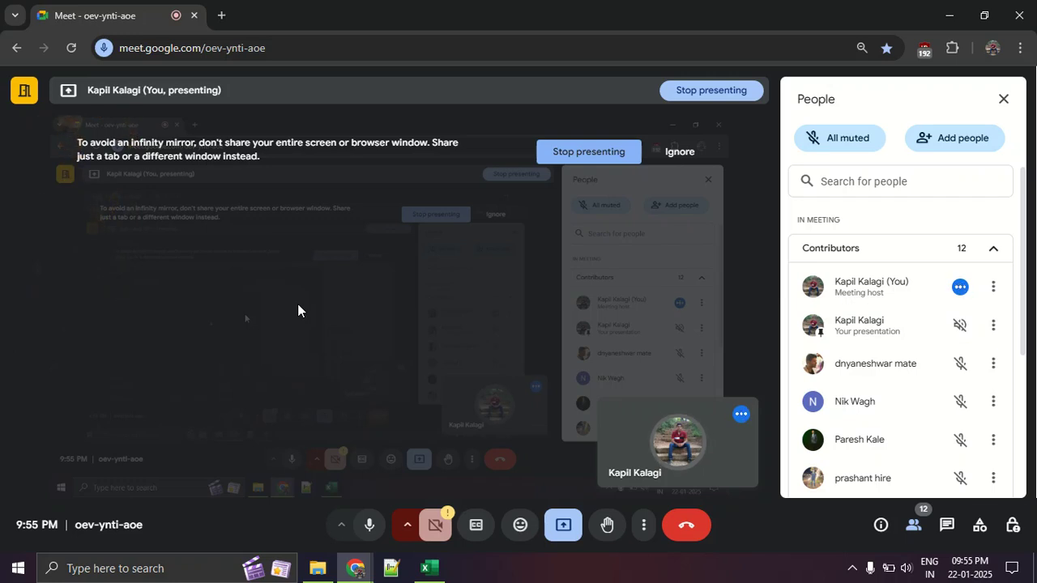
pyautogui.hotkey('alt', 'Tab')
# Step: Review the Category and Sub-Category columns, selecting the Art, Phones, Tables, Furniture and Technology1 entries in G13, G5, G10, F10 and F8
pyautogui.moveTo(460, 218); pyautogui.dragTo(614, 405)
pyautogui.click(578, 357)
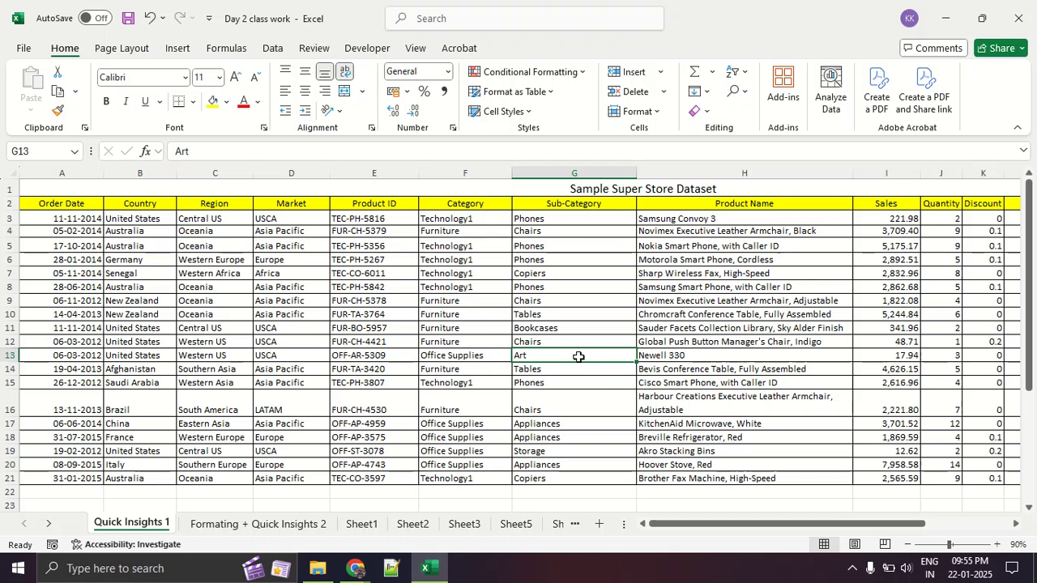
pyautogui.click(542, 246)
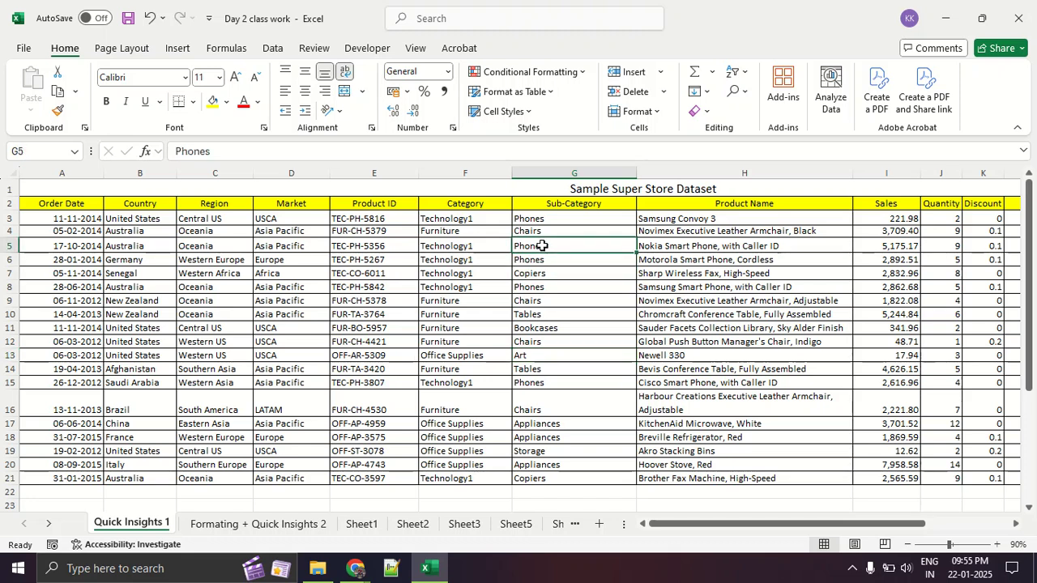
pyautogui.click(550, 314)
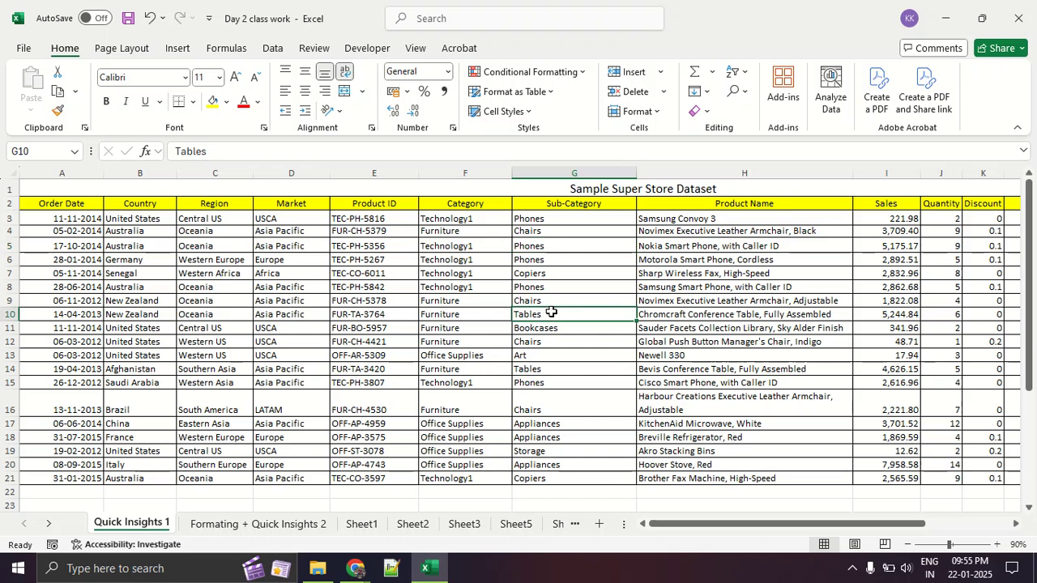
pyautogui.click(491, 313)
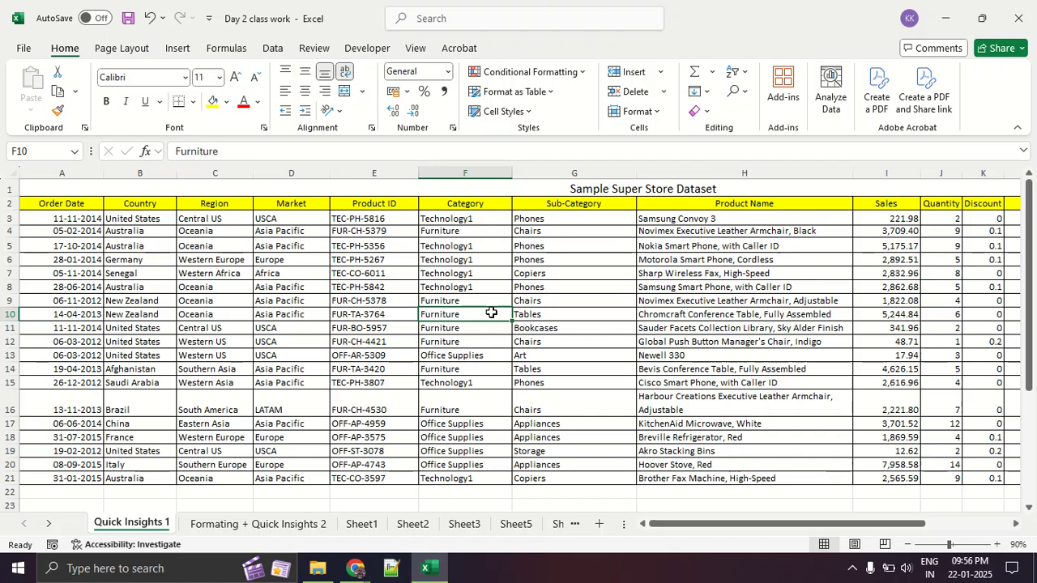
pyautogui.click(496, 285)
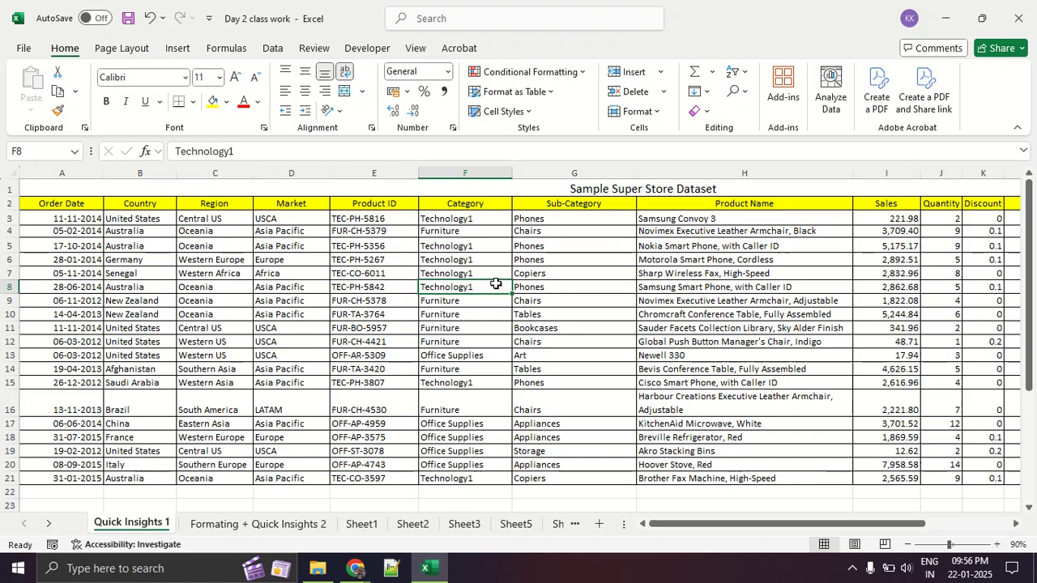
pyautogui.hotkey('alt', 'Tab')
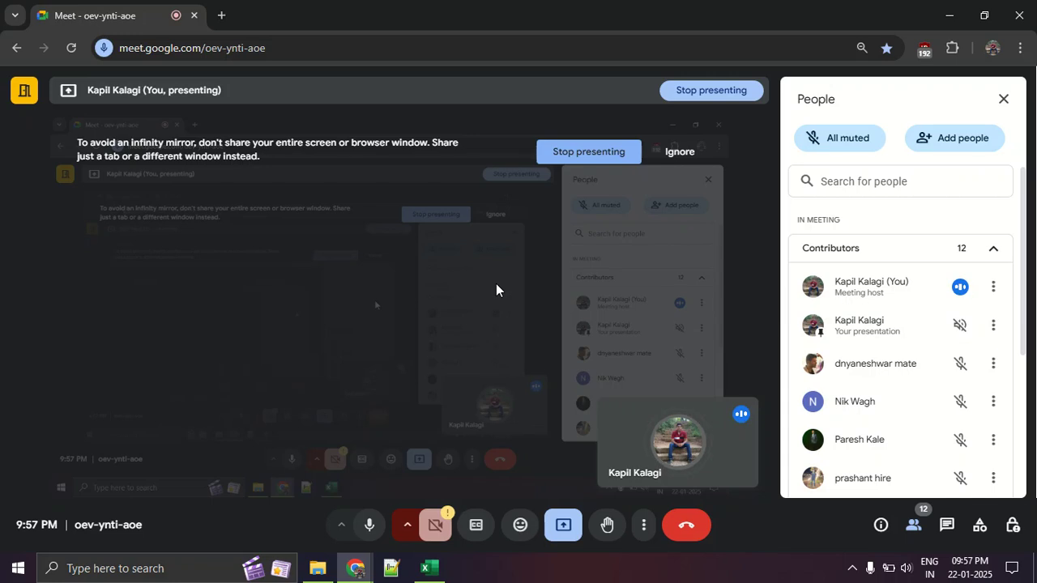
pyautogui.hotkey('alt', 'Tab')
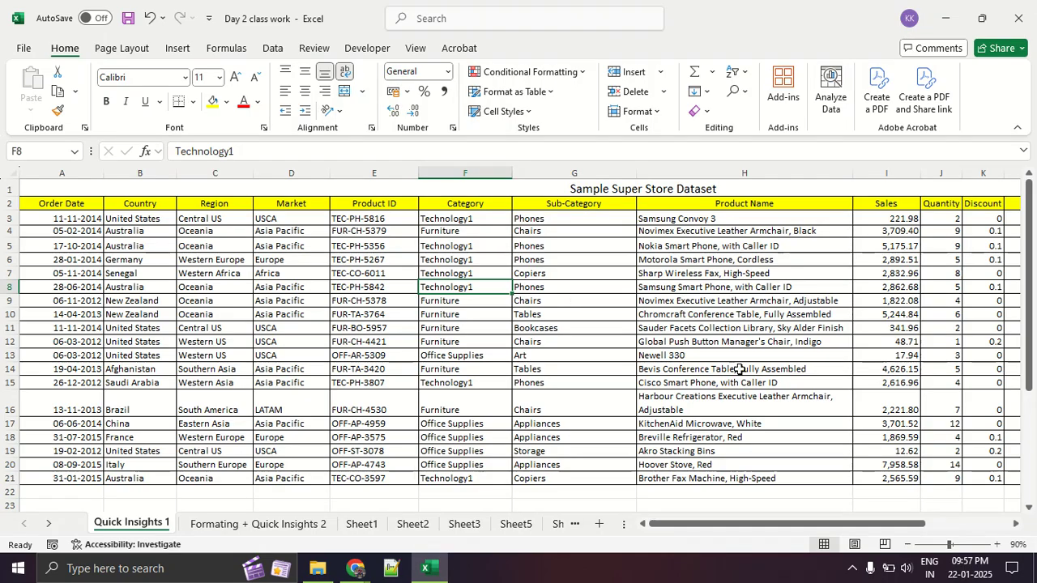
# Step: Review the Order Priority column at the end of the dataset, selecting the High and Low entries in N3 and N20
pyautogui.moveTo(802, 524); pyautogui.dragTo(889, 525)
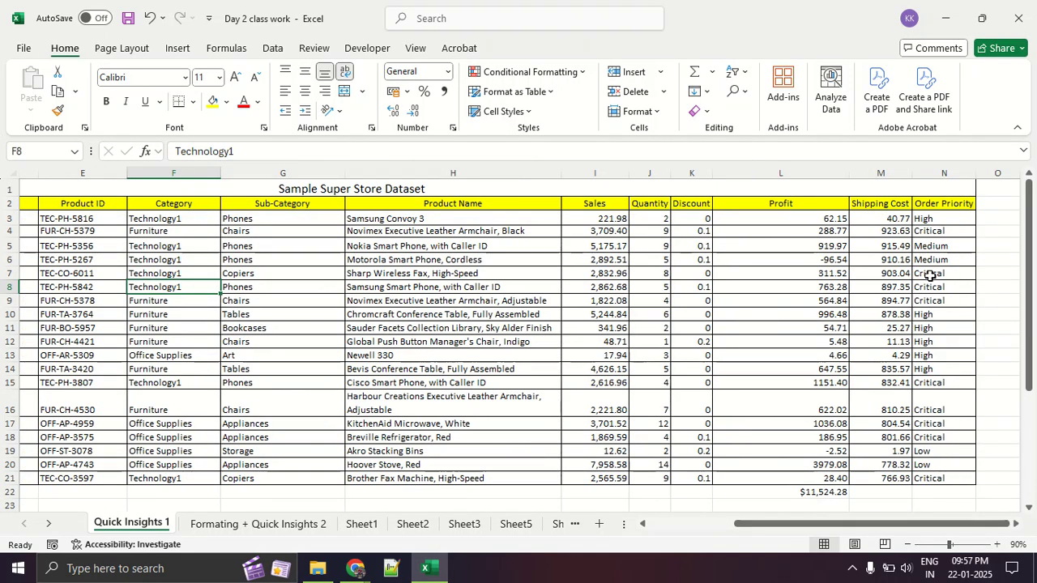
pyautogui.click(944, 219)
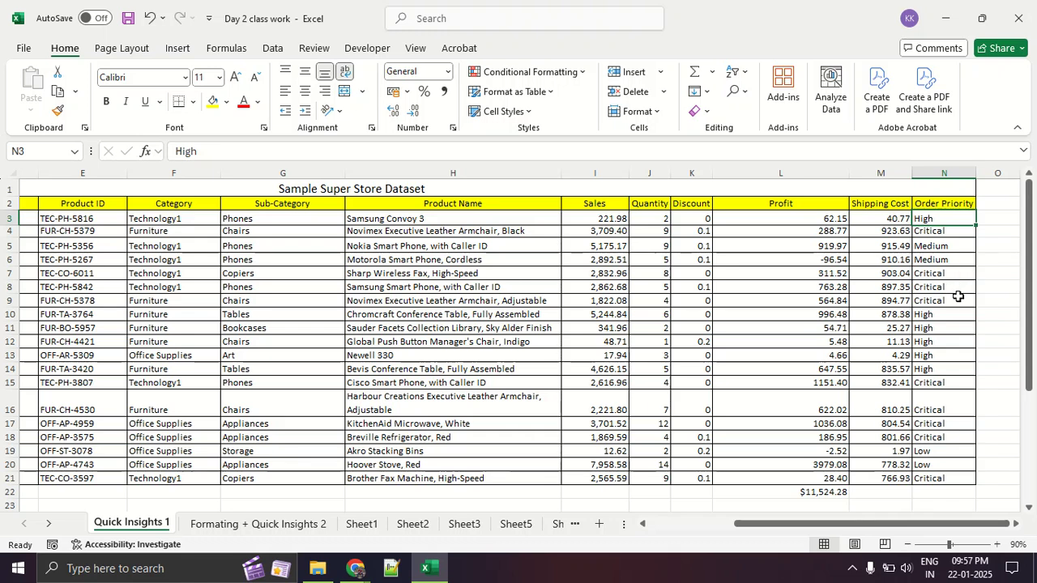
pyautogui.click(954, 463)
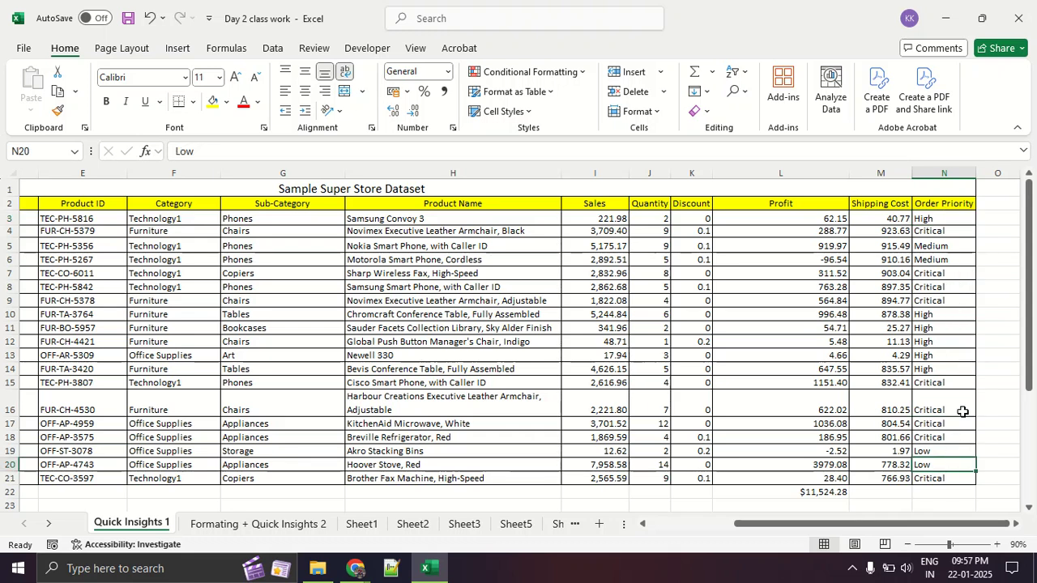
# Step: Check the participants in the Google Meet call and return to the Day 2 class work workbook
pyautogui.hotkey('alt', 'Tab')
pyautogui.hotkey('alt', 'Tab')
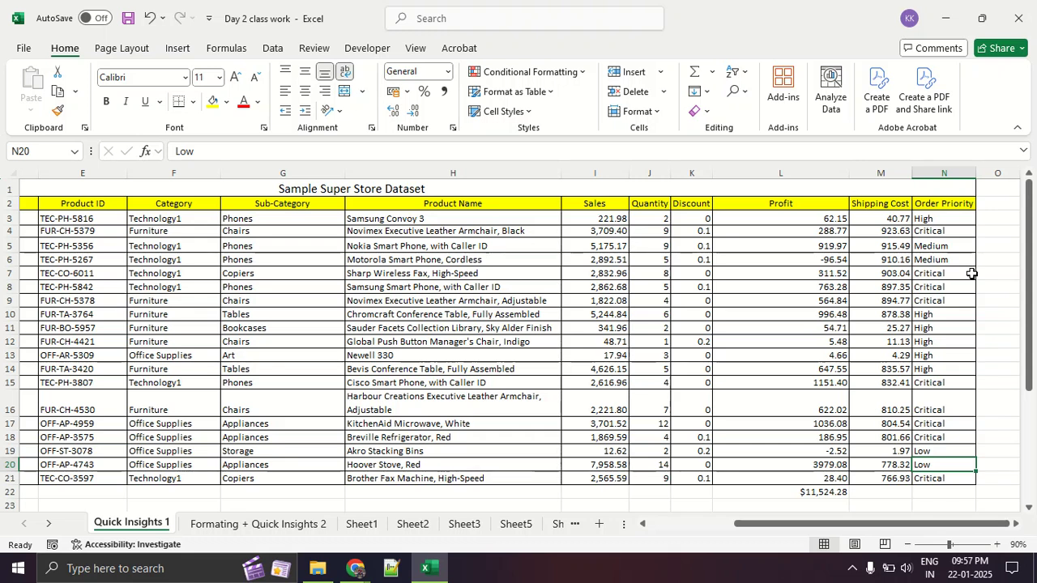
pyautogui.hotkey('alt', 'Tab')
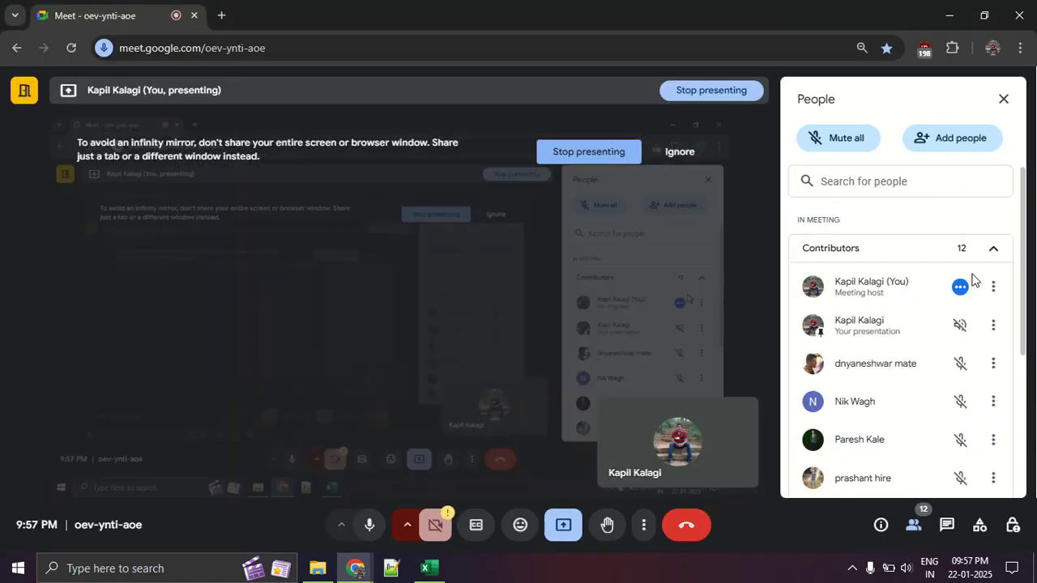
pyautogui.hotkey('alt', 'Tab')
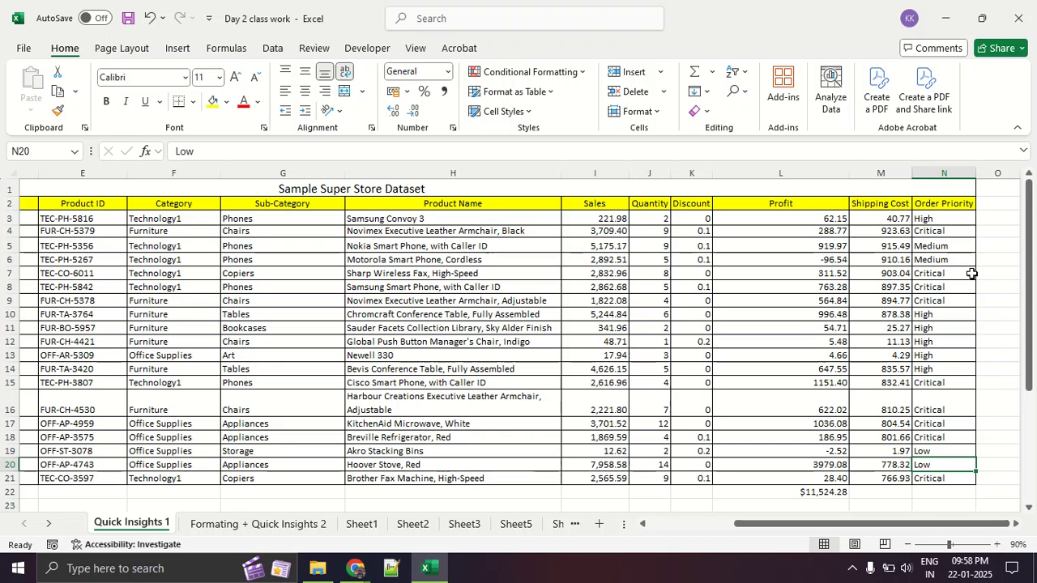
pyautogui.hotkey('alt', 'Tab')
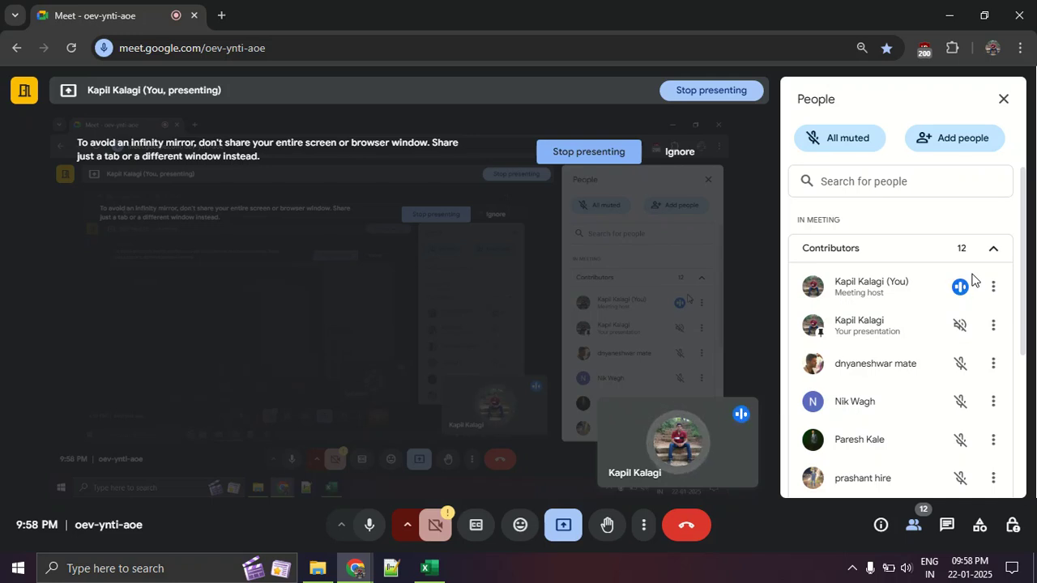
pyautogui.hotkey('alt', 'Tab')
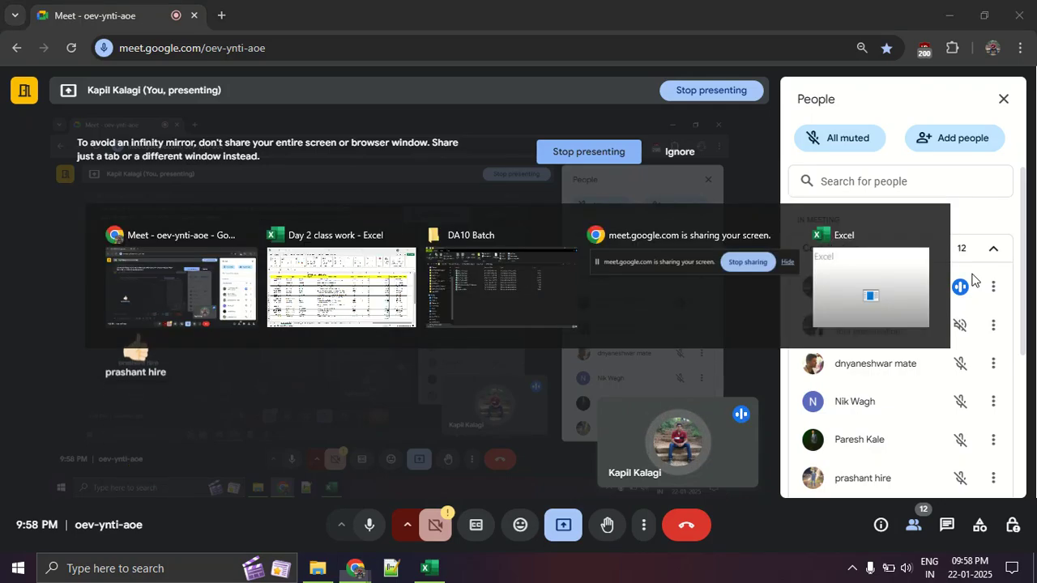
# Step: Compare the Critical, High and Low order priorities in N7, N11 and N19, and check the Google Meet call briefly
pyautogui.click(952, 273)
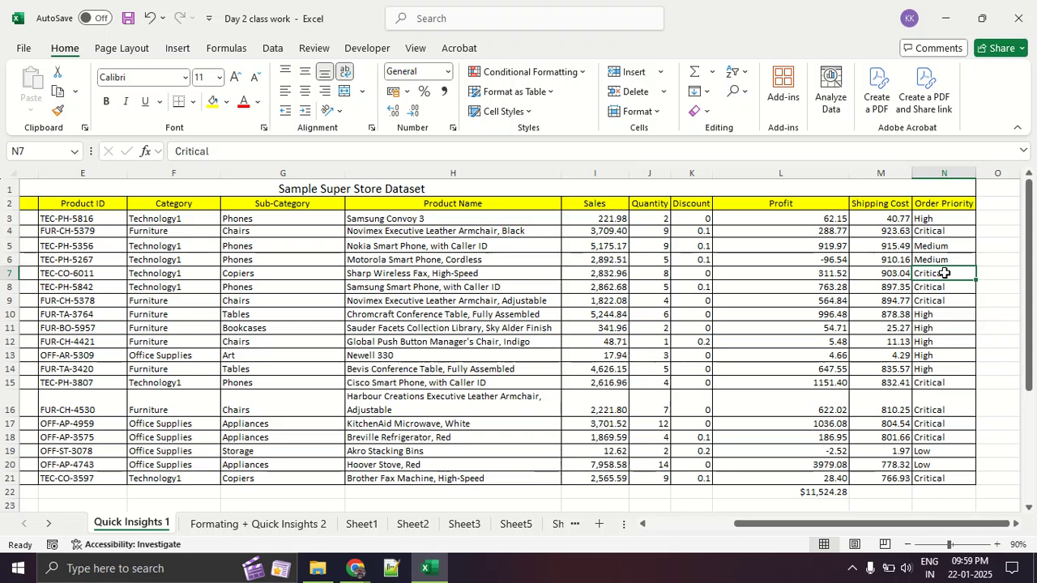
pyautogui.click(933, 325)
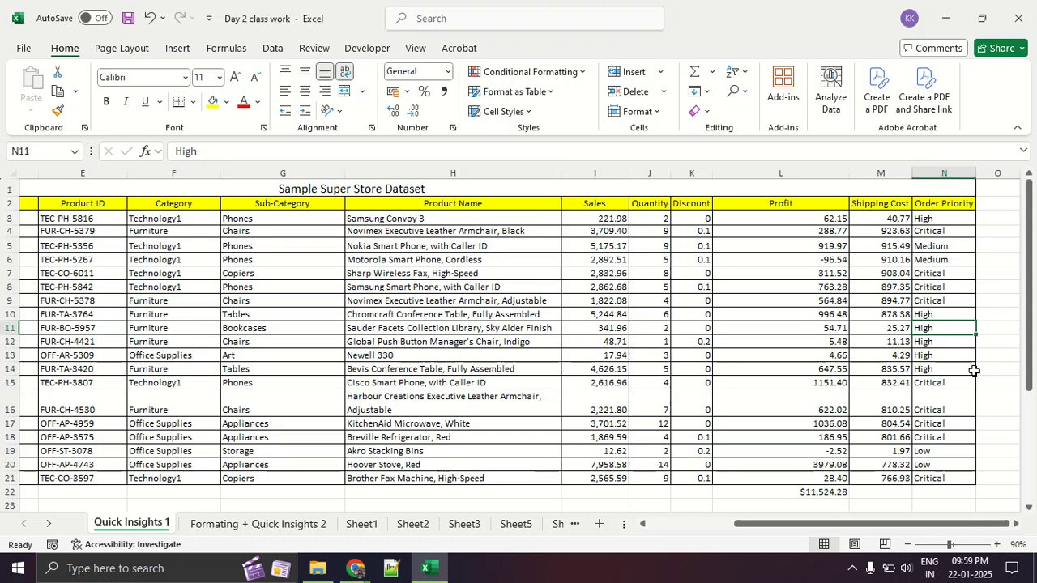
pyautogui.click(956, 451)
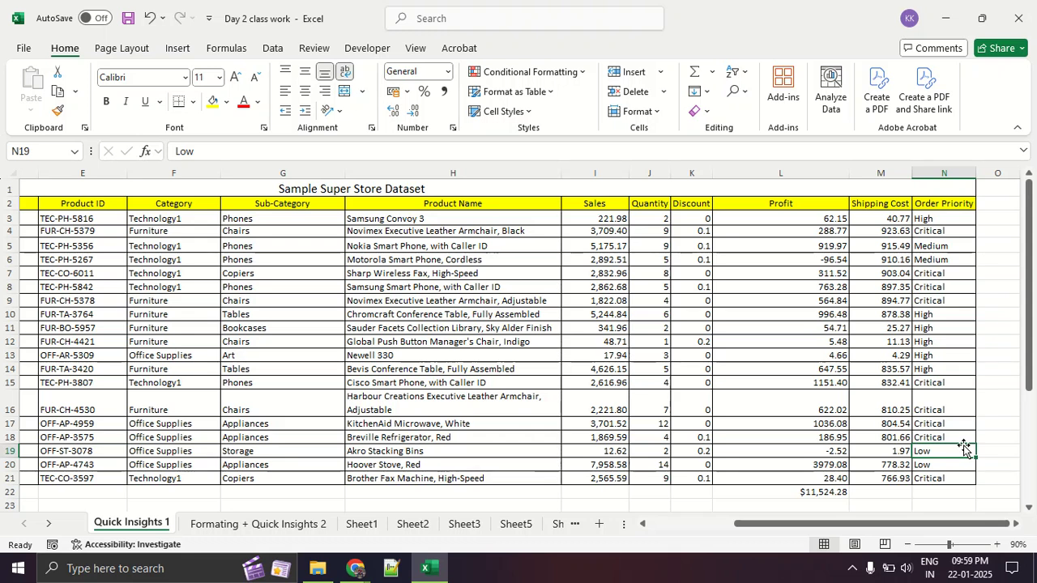
pyautogui.hotkey('alt', 'Tab')
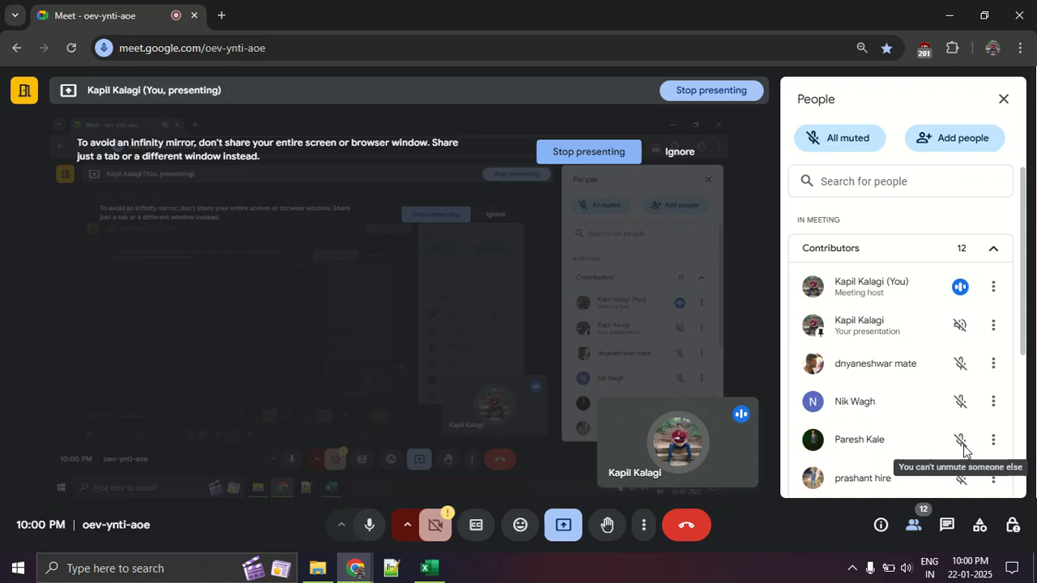
pyautogui.hotkey('alt', 'Tab')
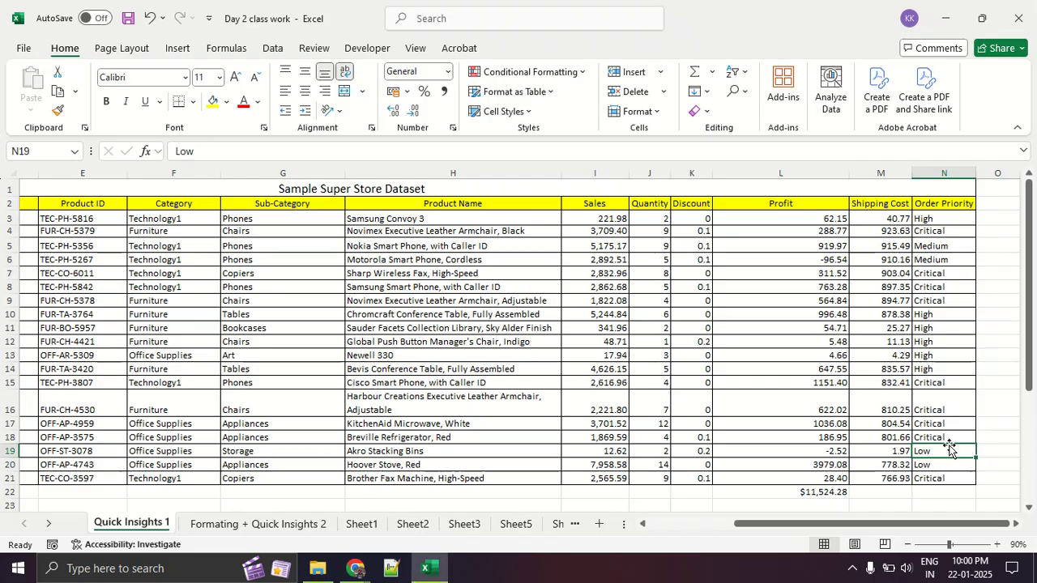
# Step: Open the Formating + Quick Insights 2 sheet and review the employee records from the first rows, selecting K11
pyautogui.click(260, 524)
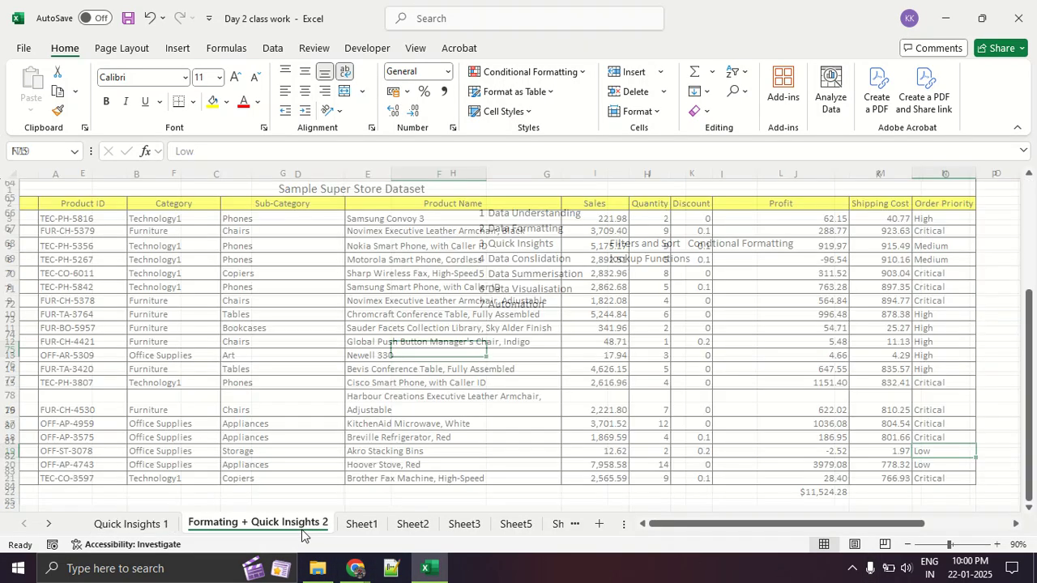
pyautogui.scroll(16, 238, 430)
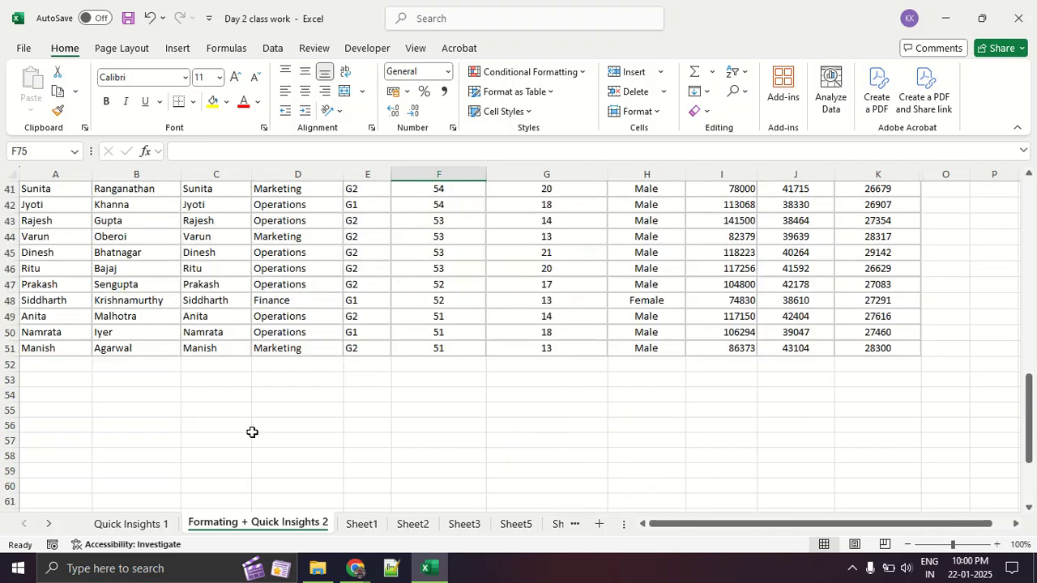
pyautogui.scroll(5, 159, 253)
pyautogui.moveTo(118, 252); pyautogui.dragTo(906, 407)
pyautogui.click(860, 349)
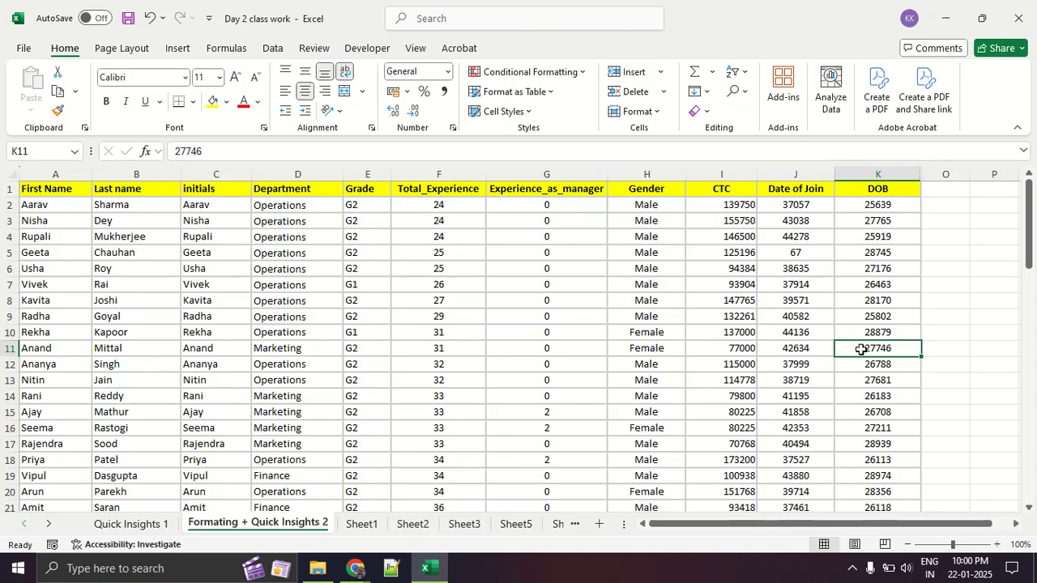
pyautogui.click(332, 571)
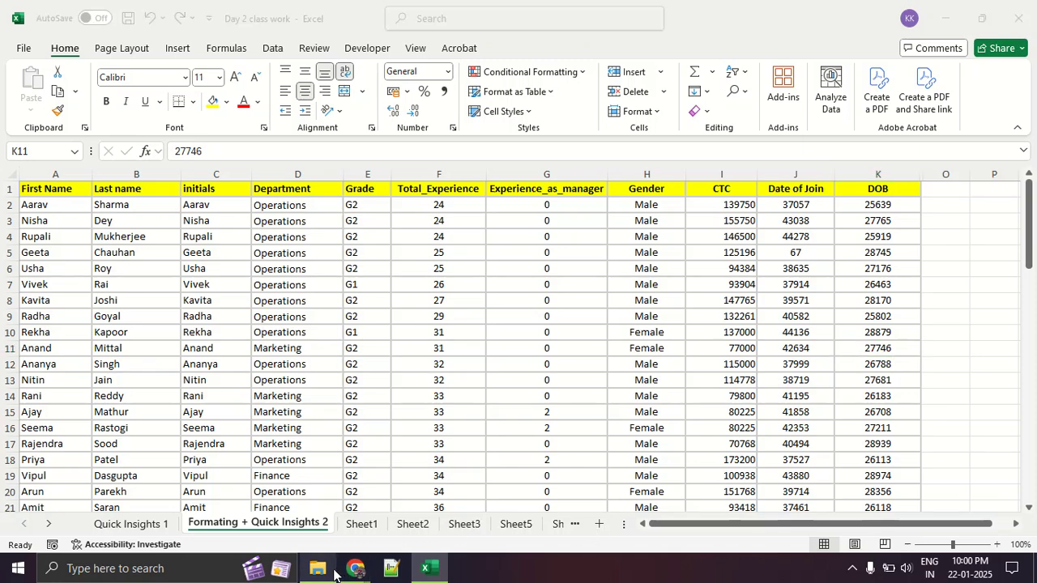
pyautogui.moveTo(272, 181)
pyautogui.mouseDown()
pyautogui.moveTo(233, 157)
pyautogui.moveTo(204, 207)
pyautogui.moveTo(203, 296)
pyautogui.moveTo(294, 230)
pyautogui.moveTo(275, 174)
pyautogui.mouseUp()
pyautogui.press('Escape')
pyautogui.hotkey('alt', 'Tab')
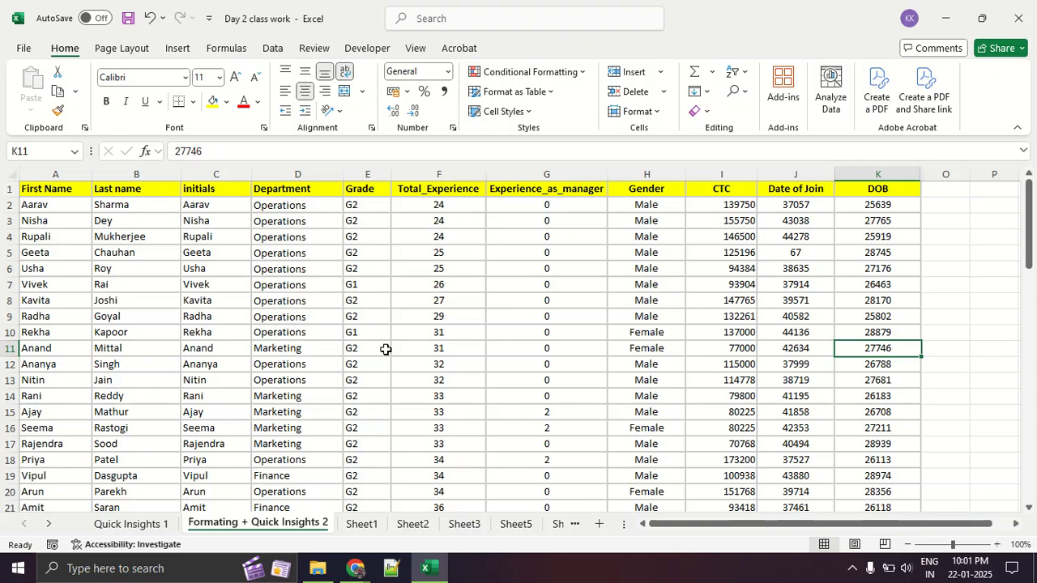
# Step: Switch to the Google Meet call to check on the participants, and return to the employee sheet in Excel
pyautogui.hotkey('alt', 'Tab')
pyautogui.hotkey('alt', 'Tab')
pyautogui.press('Tab')
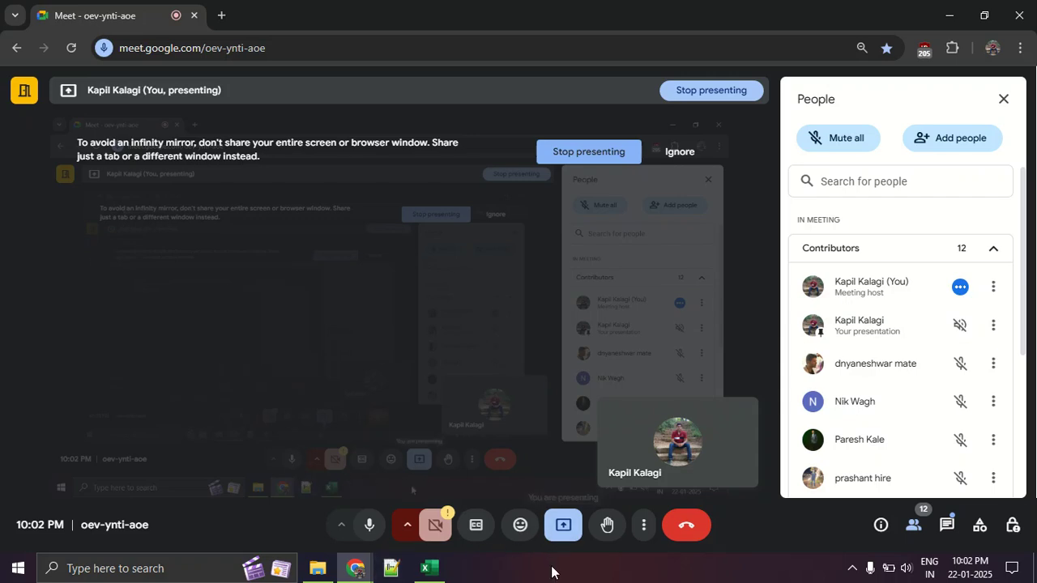
pyautogui.click(429, 569)
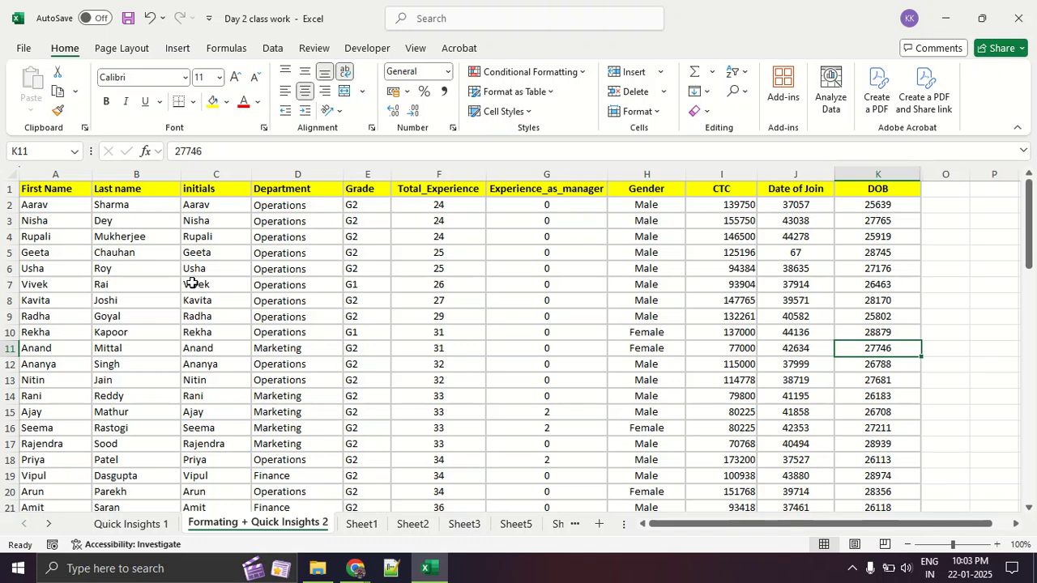
# Step: Review the initials, Grade and Total_Experience columns by highlighting C2:C10, E5:E10 and F4:F10
pyautogui.moveTo(202, 209); pyautogui.dragTo(208, 338)
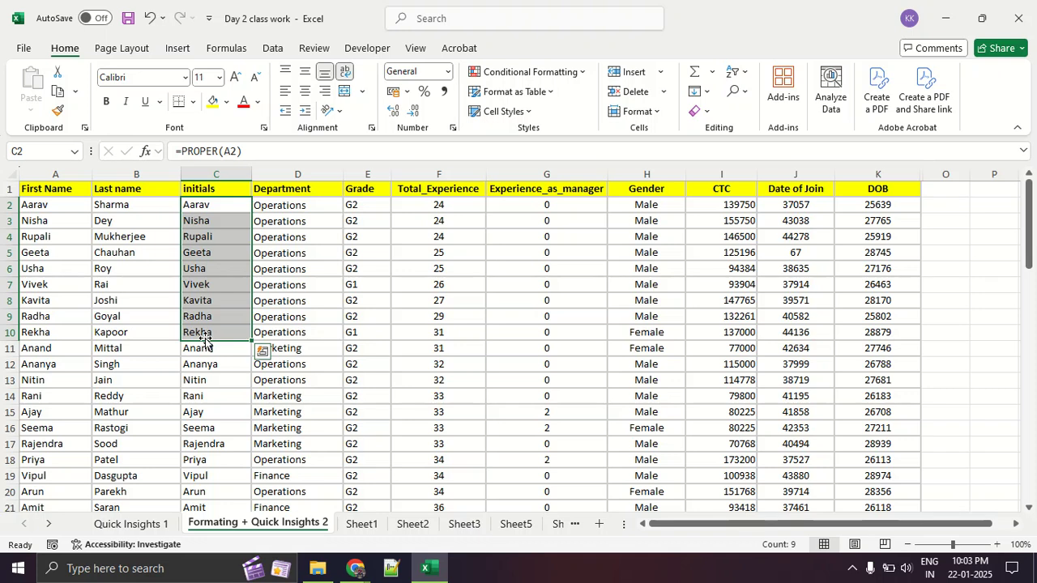
pyautogui.moveTo(369, 253); pyautogui.dragTo(380, 340)
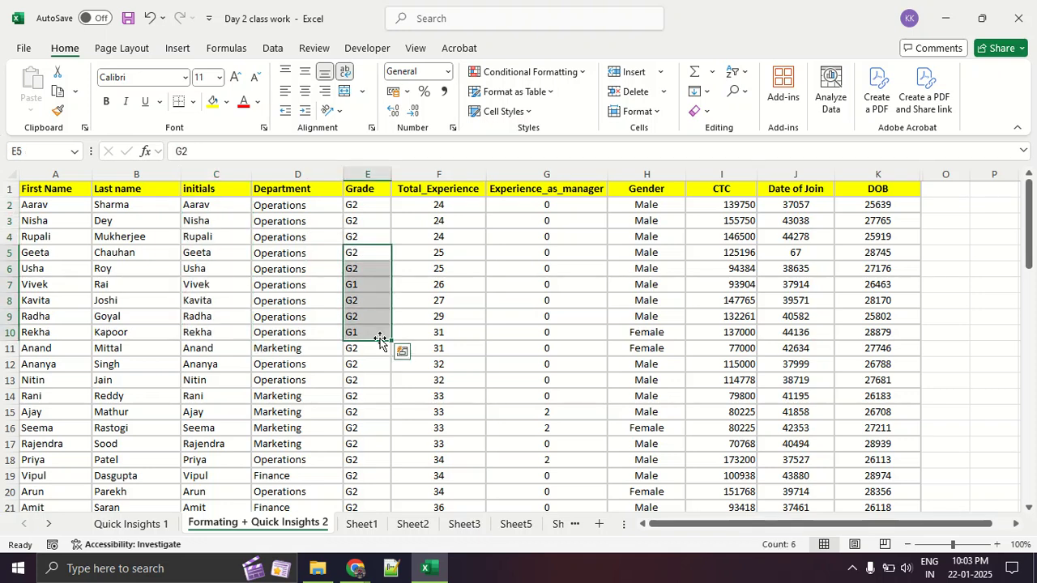
pyautogui.moveTo(407, 235); pyautogui.dragTo(426, 341)
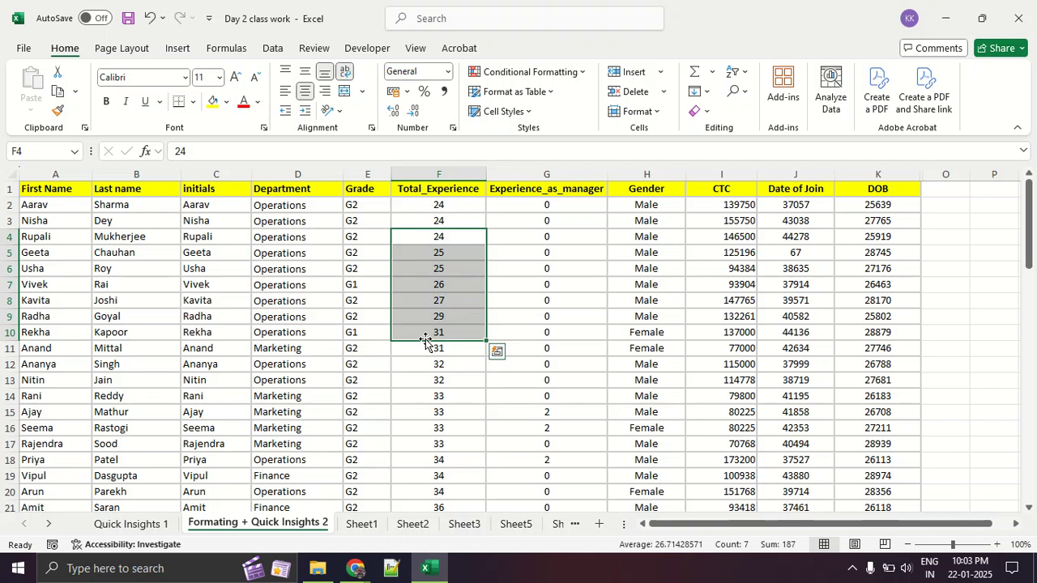
# Step: Review the numbered topic list below the employee records, highlighting F58:F68 and G58:G69
pyautogui.scroll(-18, 478, 356)
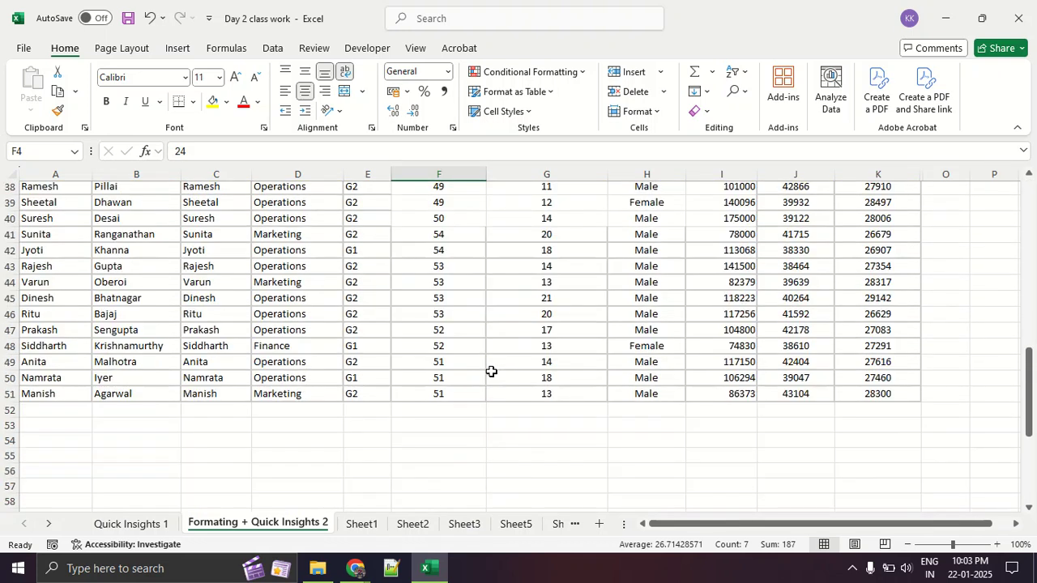
pyautogui.click(438, 330)
pyautogui.moveTo(442, 224); pyautogui.dragTo(478, 365)
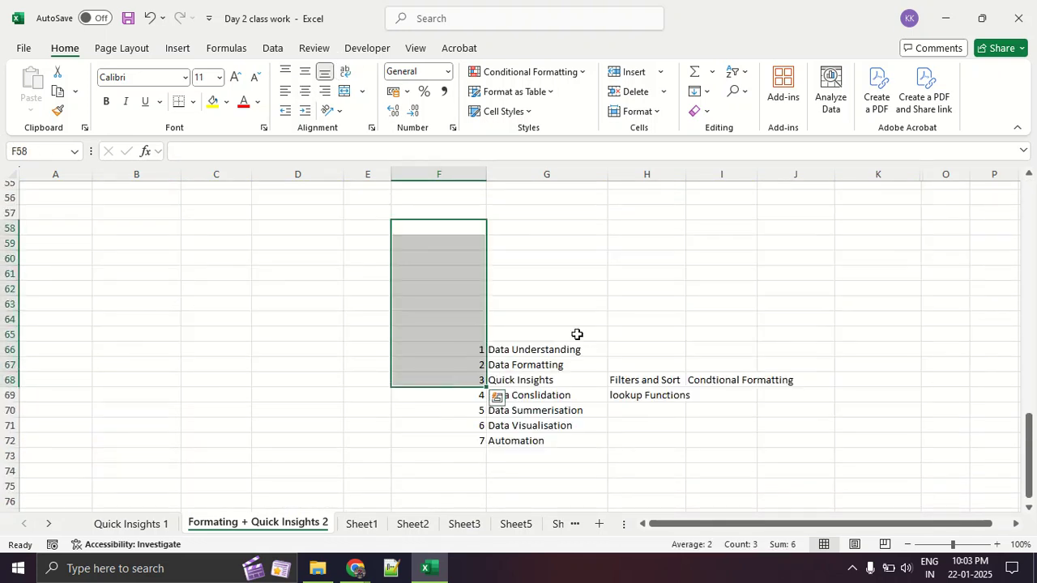
pyautogui.moveTo(586, 229); pyautogui.dragTo(582, 388)
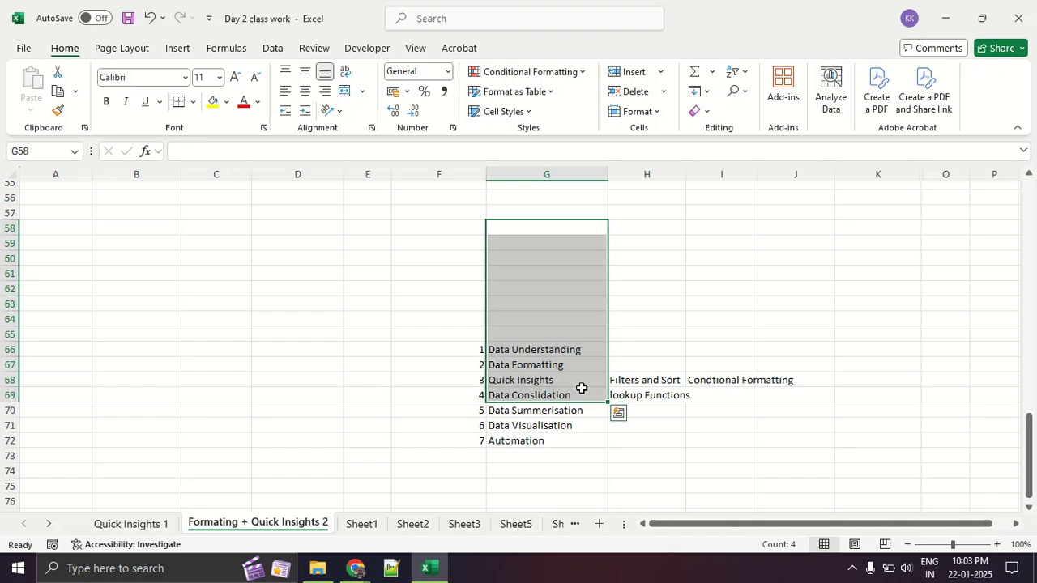
# Step: Return to the start of the employee records and highlight the Date of Join values in J3:J14
pyautogui.scroll(18, 582, 388)
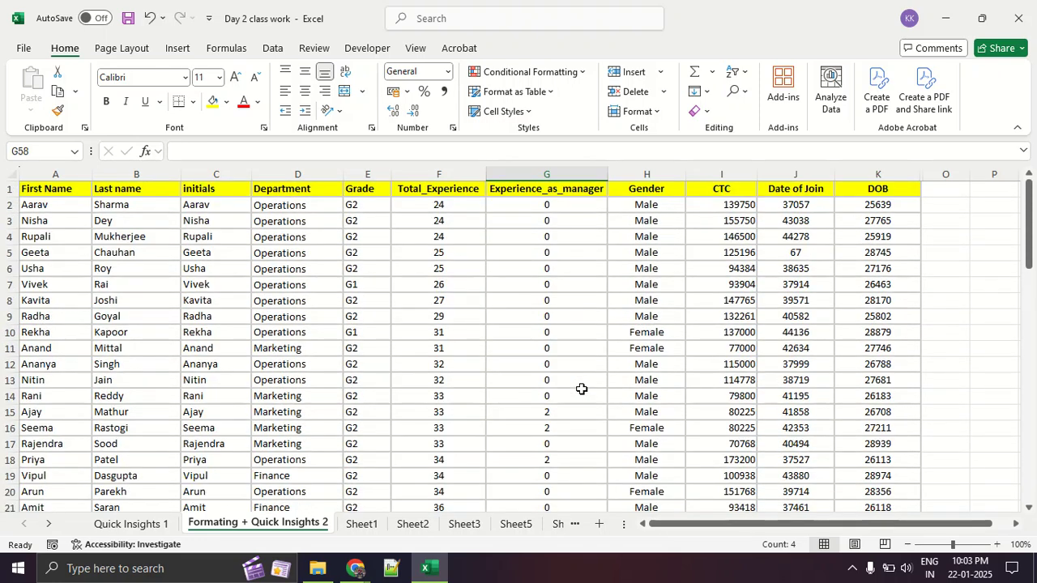
pyautogui.moveTo(798, 222); pyautogui.dragTo(808, 392)
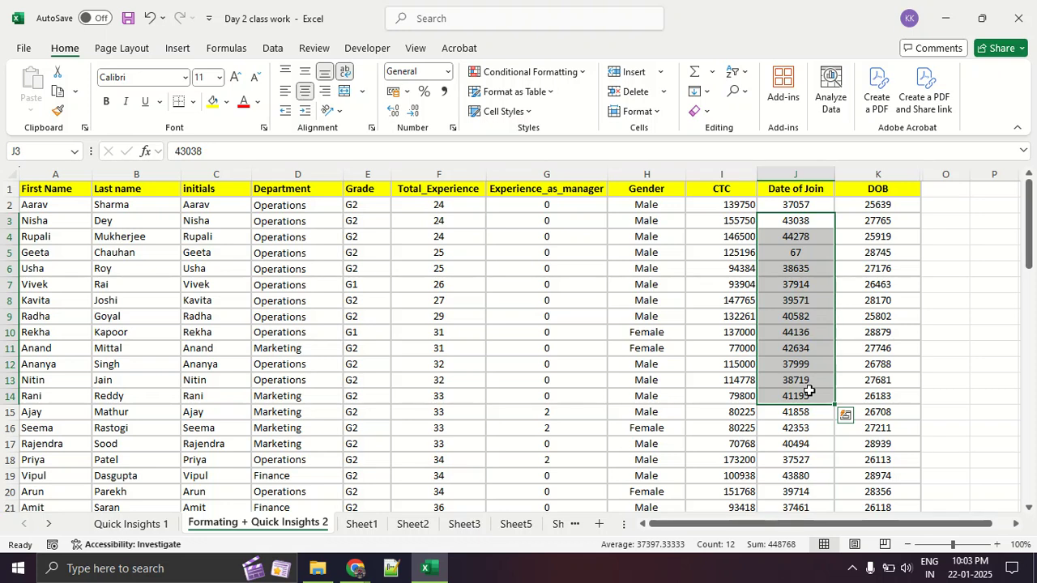
# Step: Switch to the Google Meet call and look through the full list of contributors
pyautogui.hotkey('alt', 'Tab')
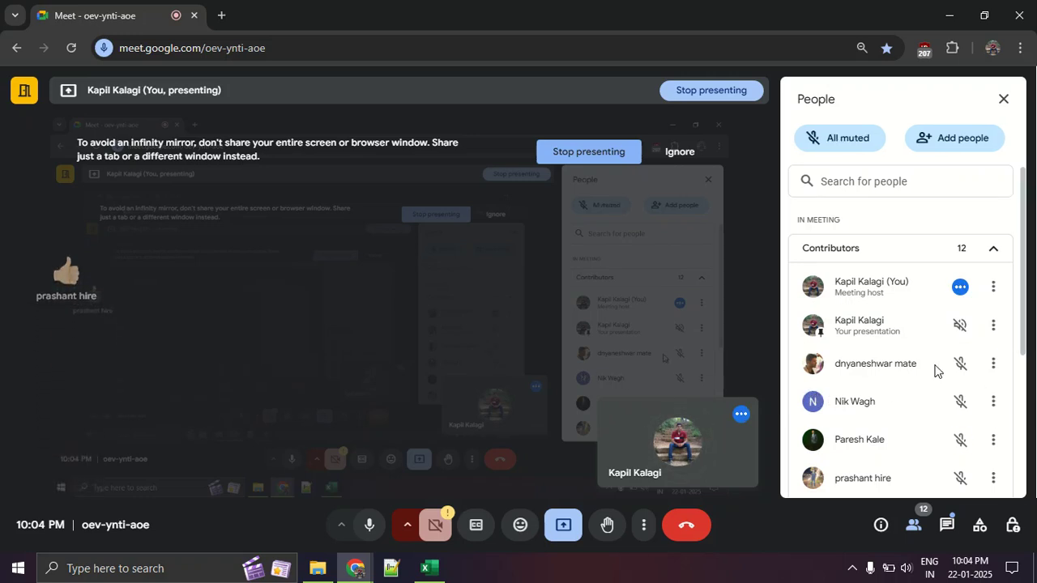
pyautogui.scroll(-3, 936, 370)
pyautogui.scroll(-2, 936, 370)
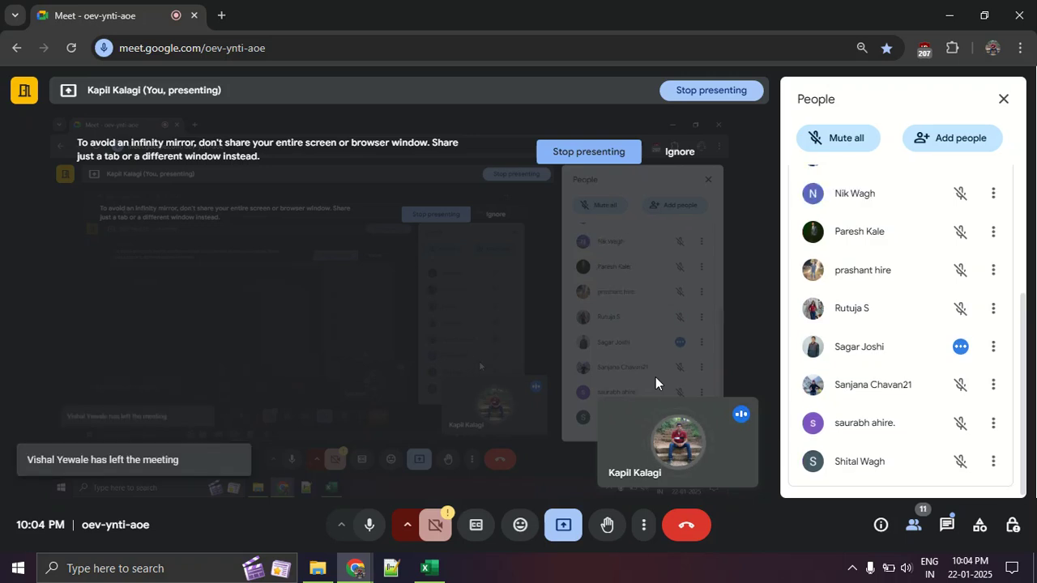
# Step: Stop presenting the screen in the call and show the hidden system tray icons
pyautogui.click(565, 527)
pyautogui.click(591, 476)
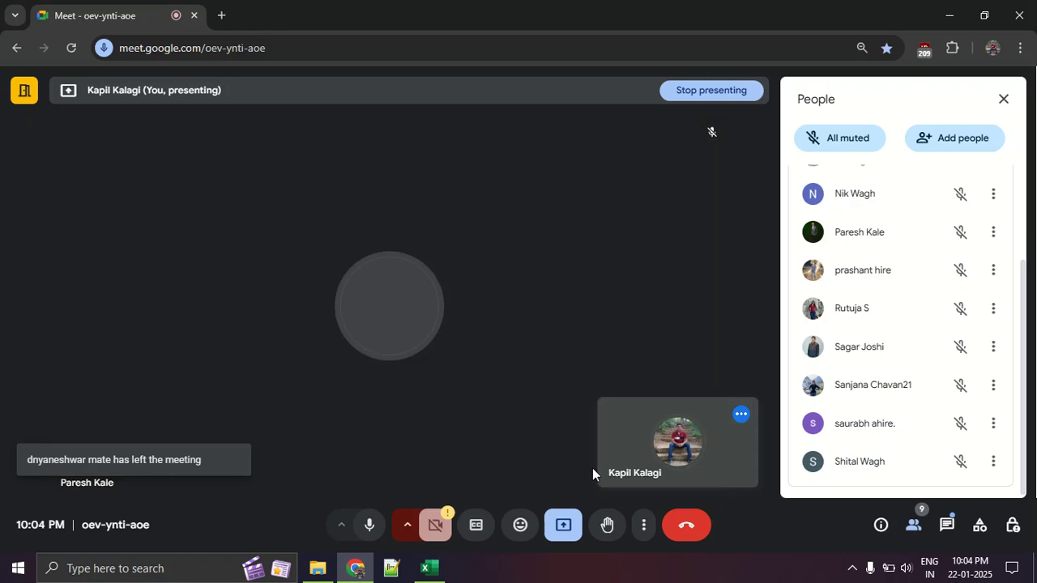
pyautogui.click(852, 571)
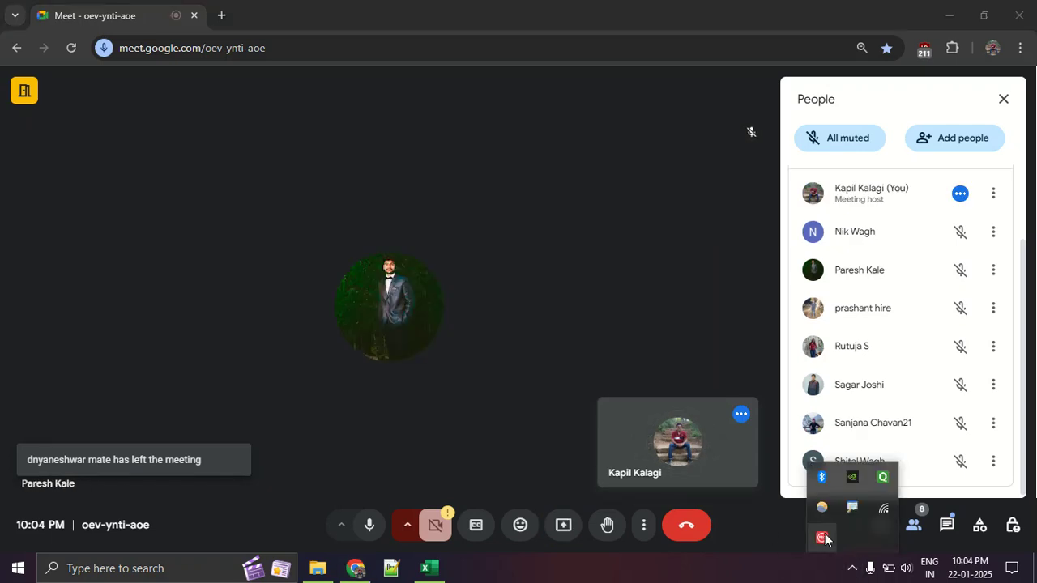